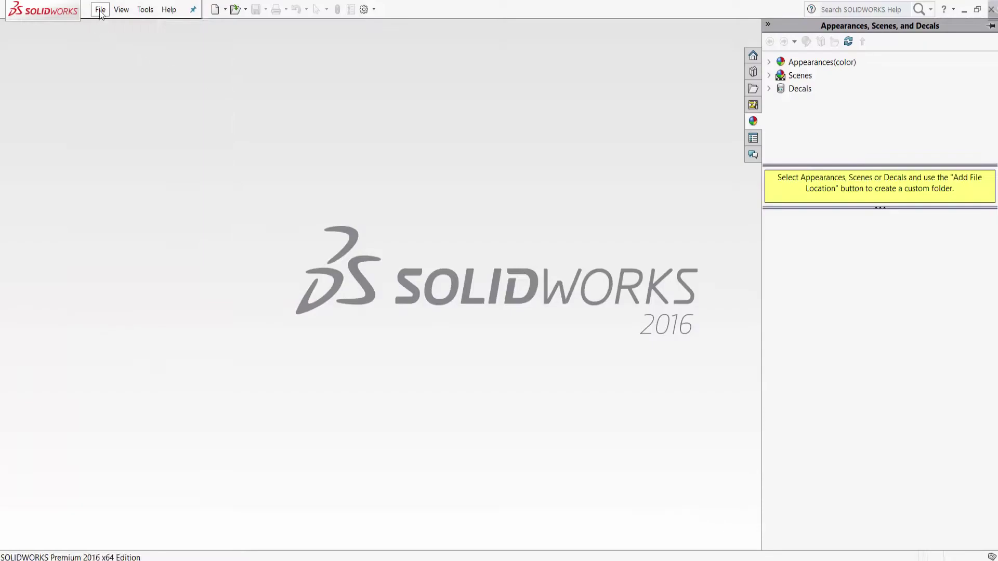
# - Open the File menu to start a new SOLIDWORKS document
pyautogui.click(101, 10)
# - Create a new part and draw a centre rectangle at the origin on the Front Plane
pyautogui.click(115, 26)
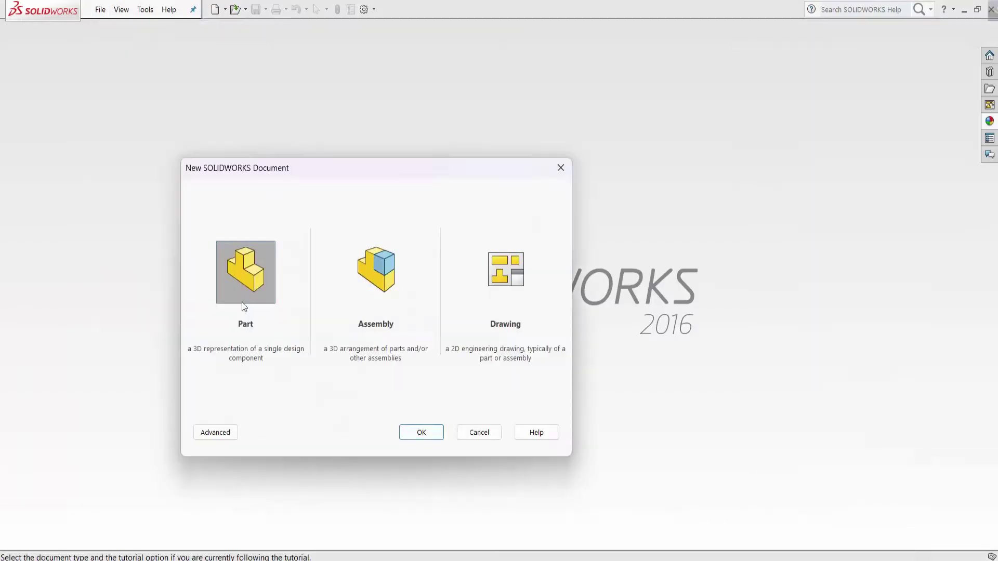
pyautogui.click(420, 433)
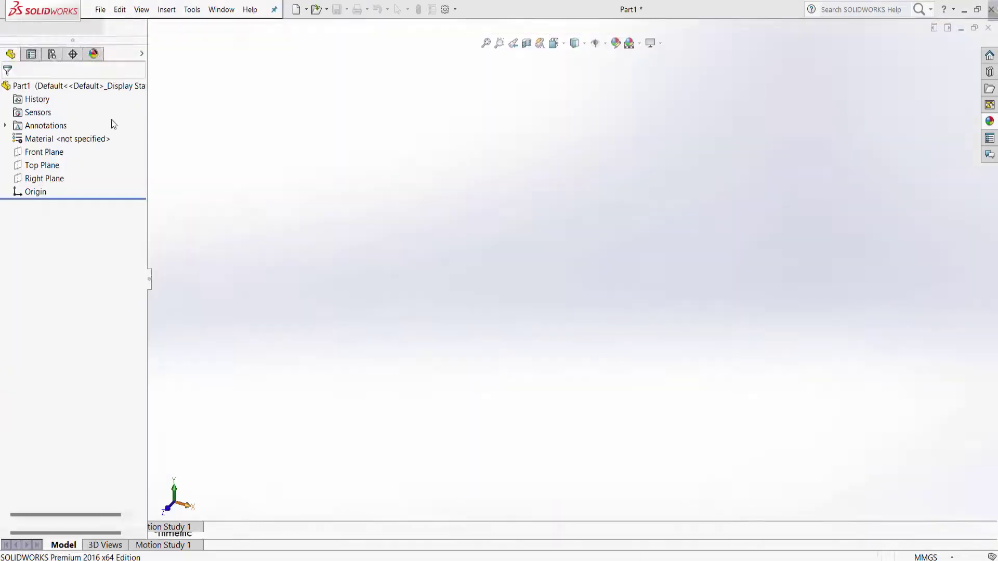
pyautogui.click(44, 199)
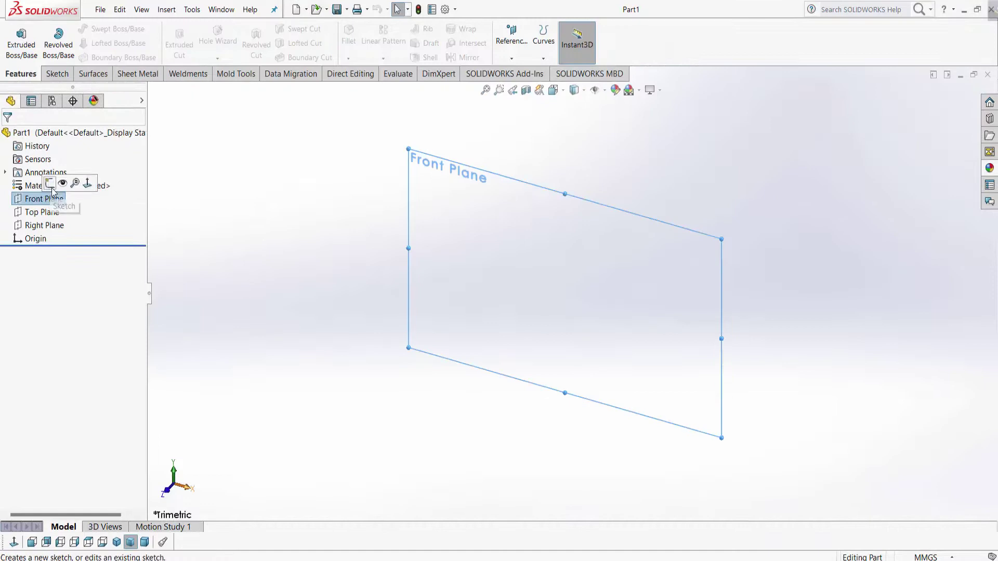
pyautogui.click(86, 180)
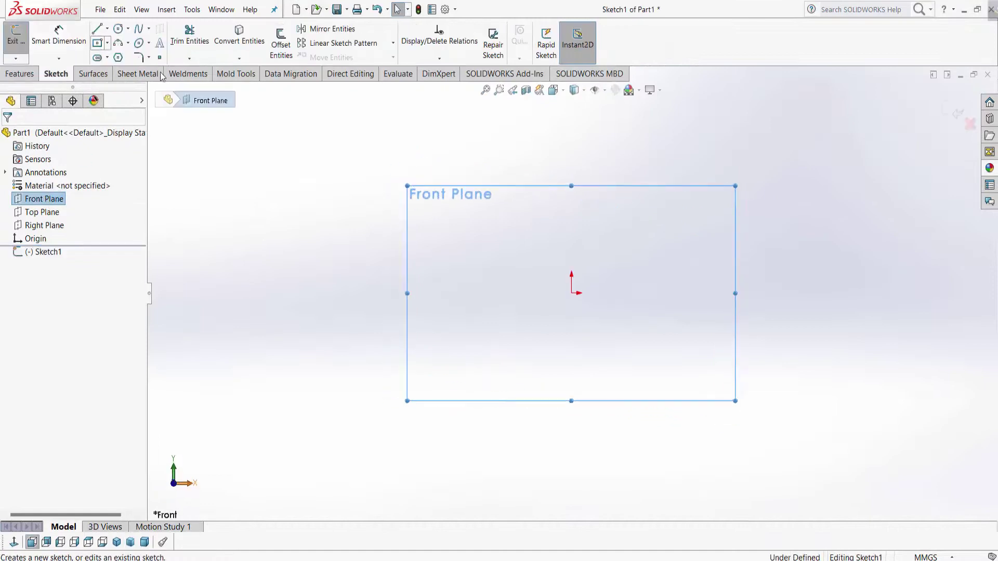
pyautogui.click(97, 43)
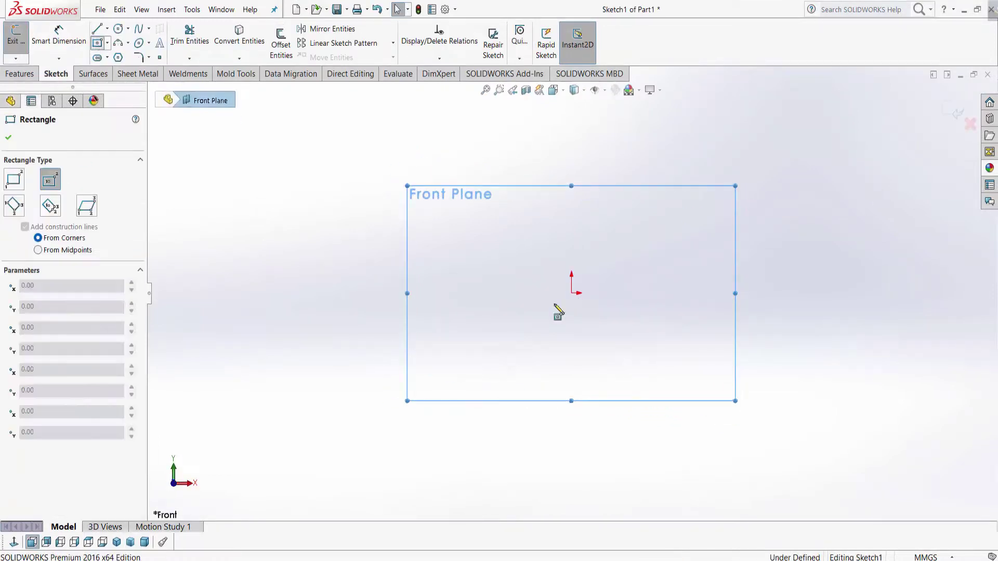
pyautogui.click(571, 293)
pyautogui.click(769, 403)
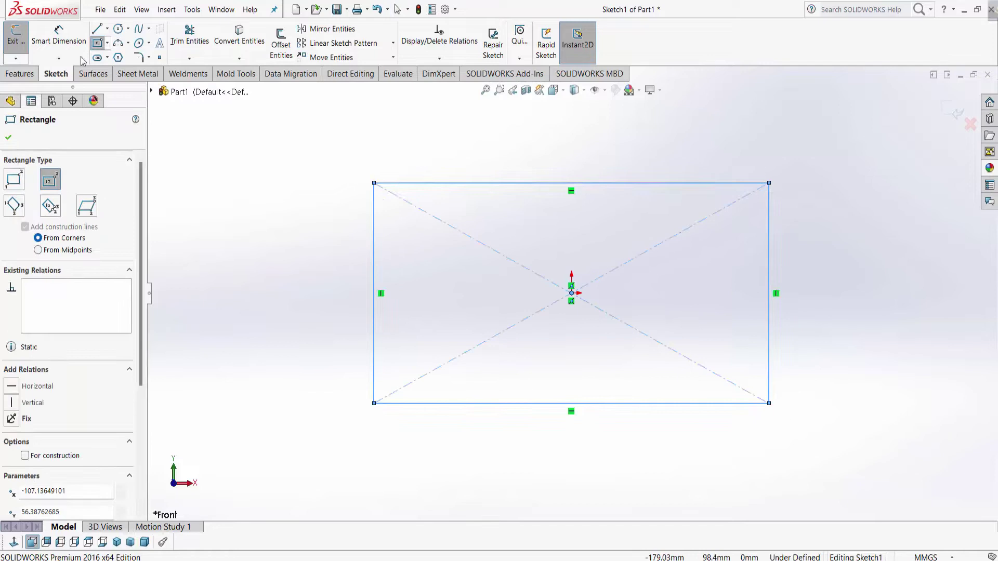
# - Dimension the rectangle 970 wide by 563.20 high
pyautogui.click(56, 44)
pyautogui.click(546, 185)
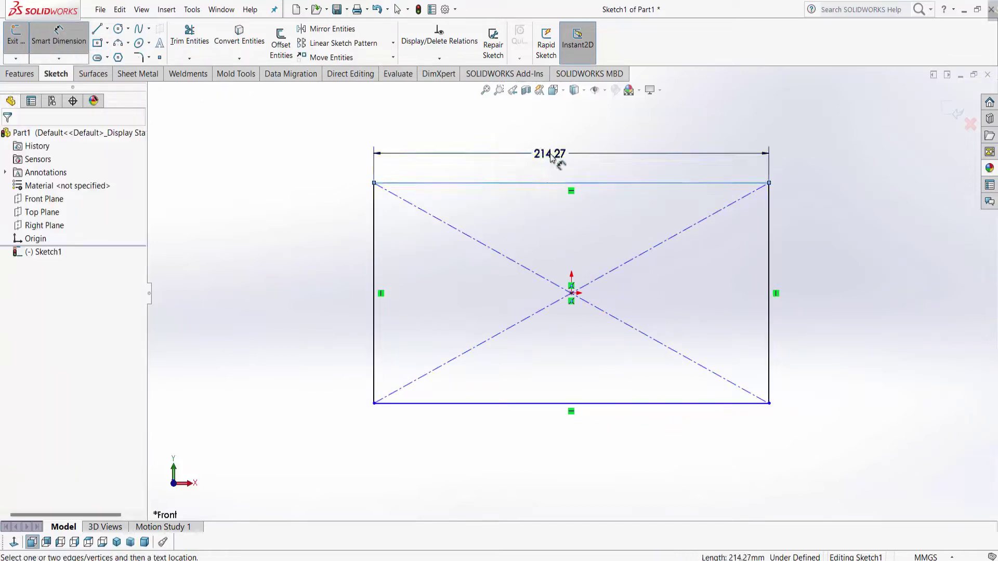
pyautogui.click(551, 153)
pyautogui.write('970')
pyautogui.press('Return')
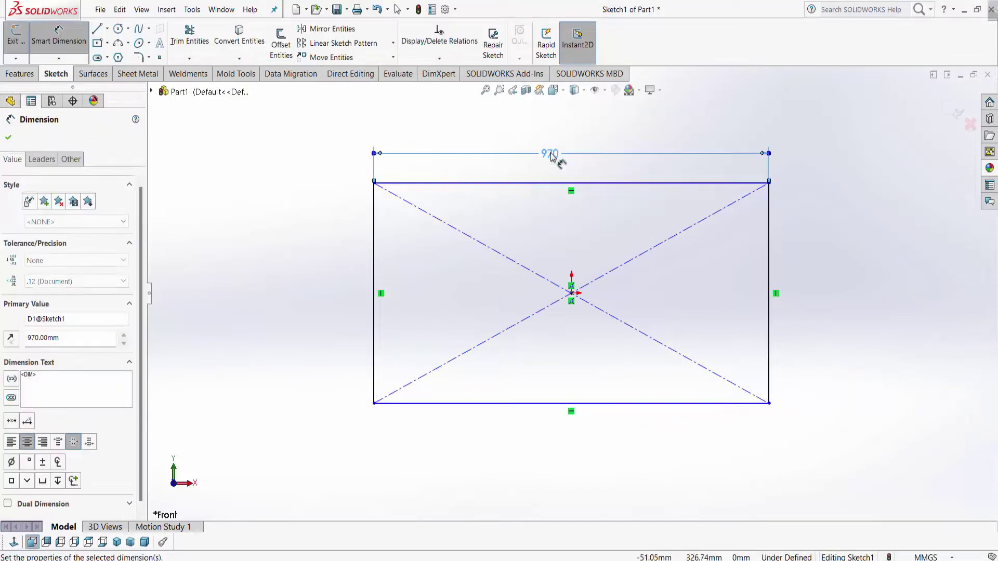
pyautogui.click(773, 304)
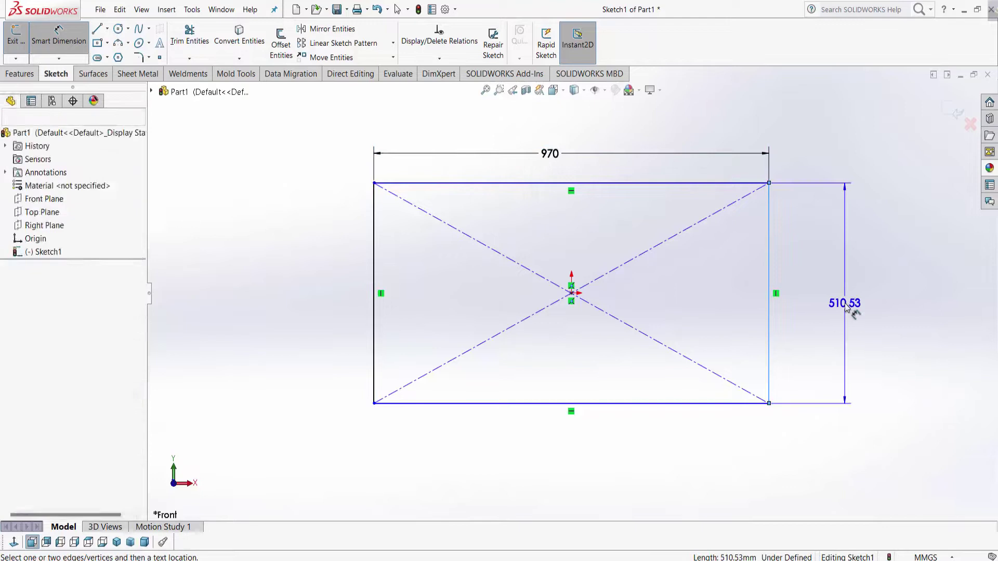
pyautogui.click(845, 307)
pyautogui.write('563')
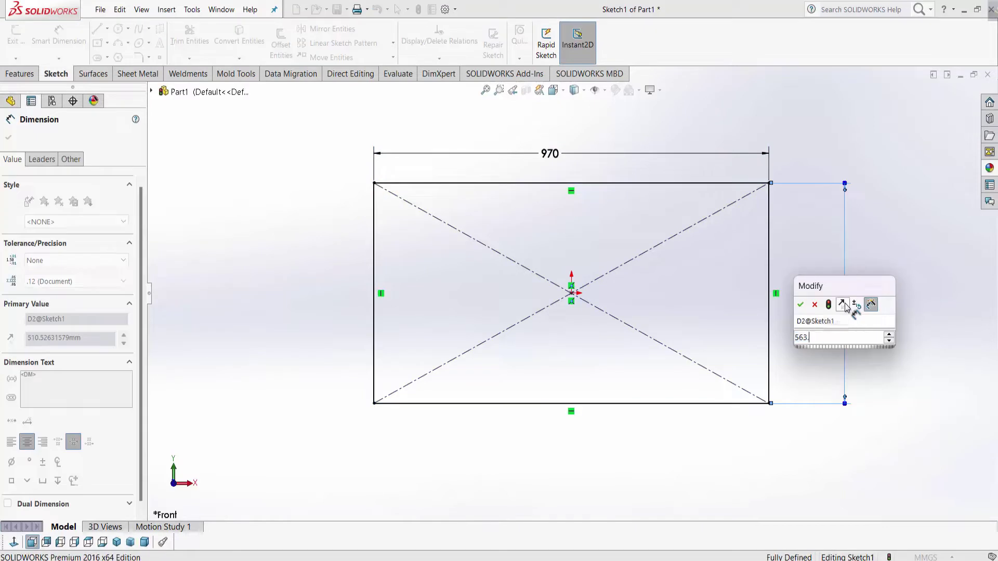
pyautogui.press('Return')
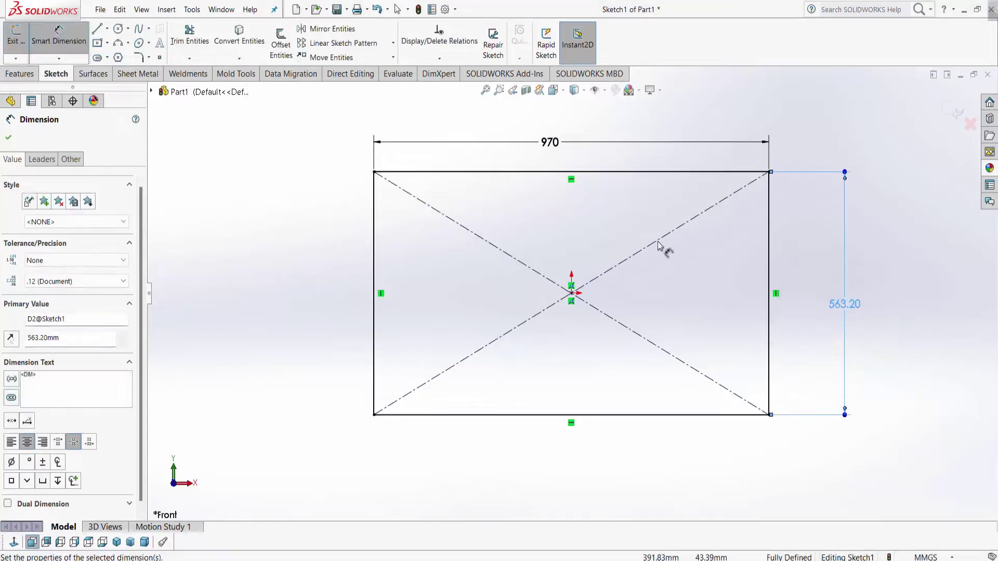
pyautogui.click(558, 145)
pyautogui.click(563, 146)
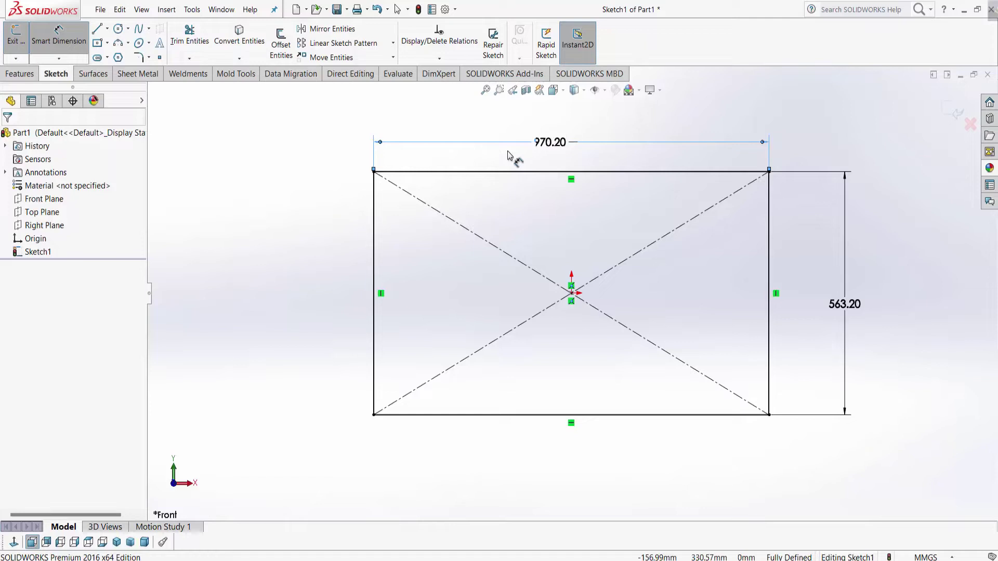
# - Offset the rectangle outline 15 mm outward to form an outer rectangle
pyautogui.click(25, 77)
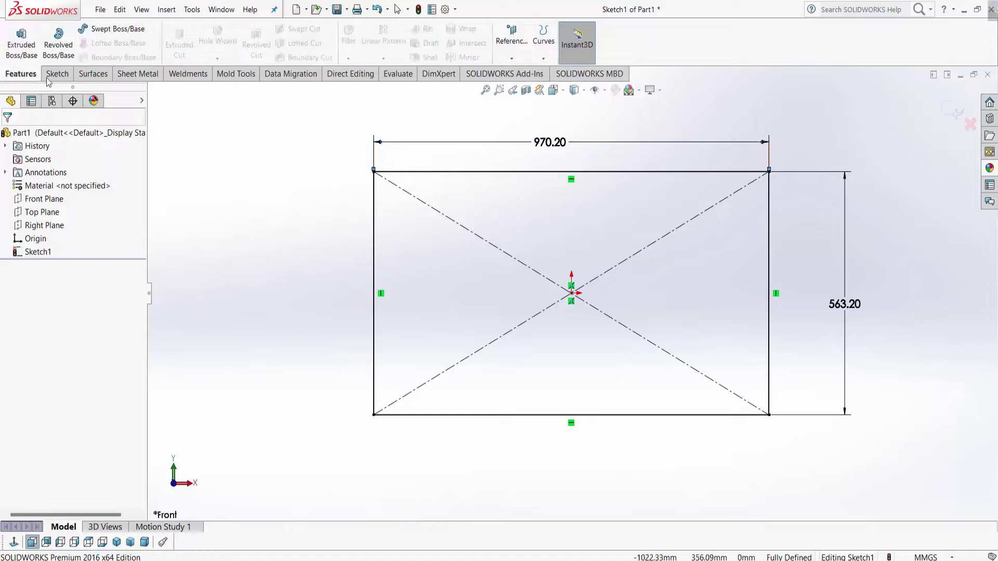
pyautogui.click(55, 77)
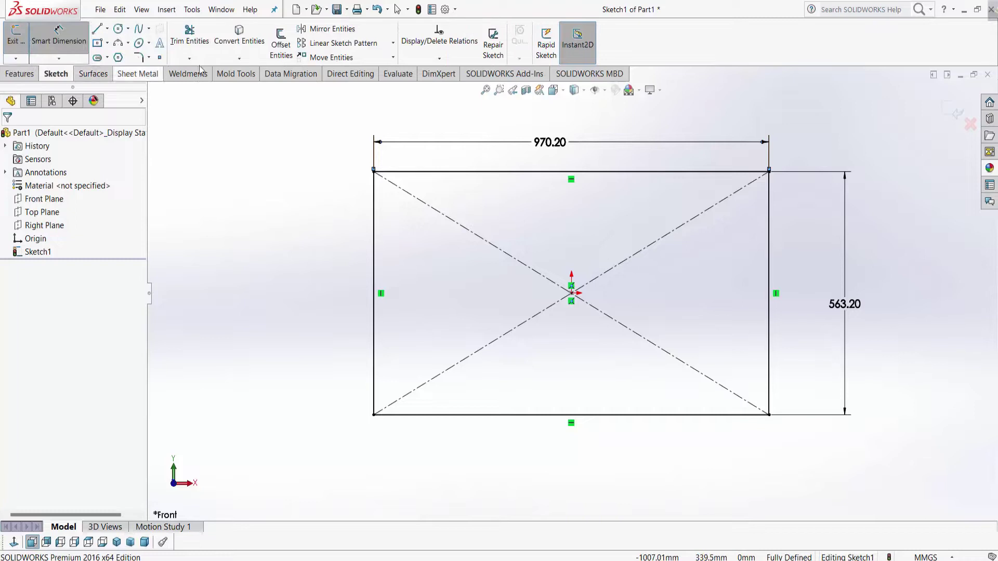
pyautogui.click(281, 45)
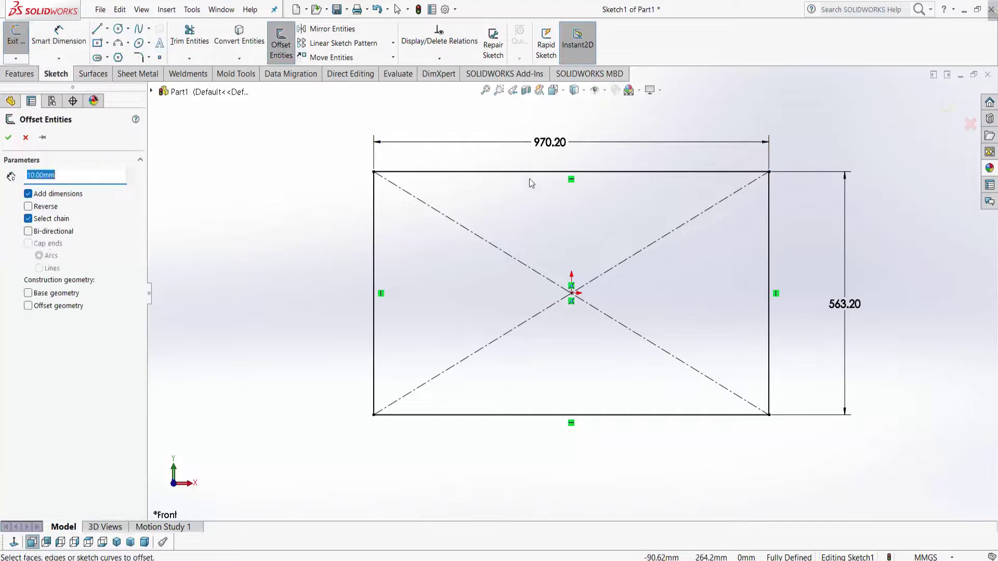
pyautogui.click(530, 172)
pyautogui.write('15')
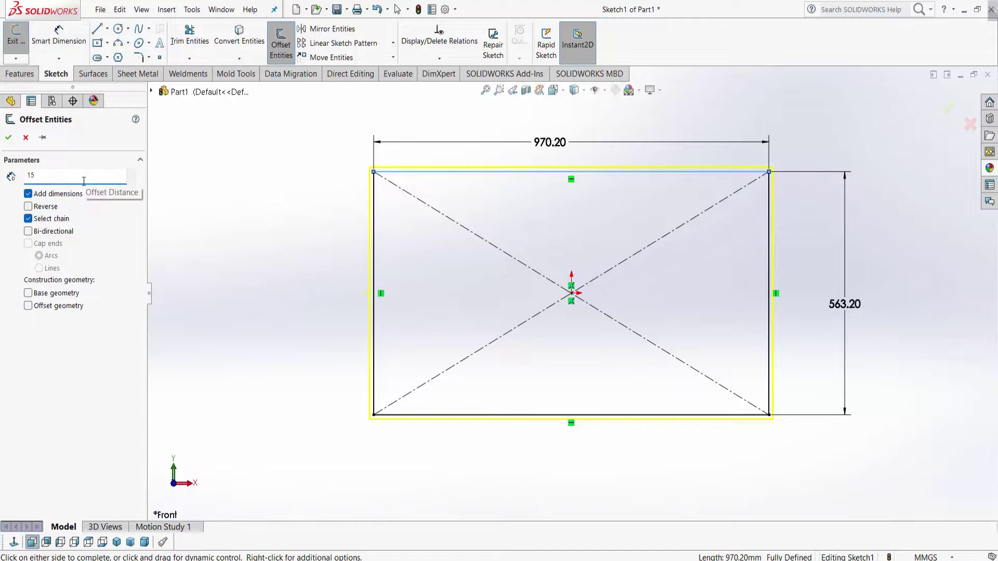
pyautogui.press('Return')
pyautogui.click(14, 136)
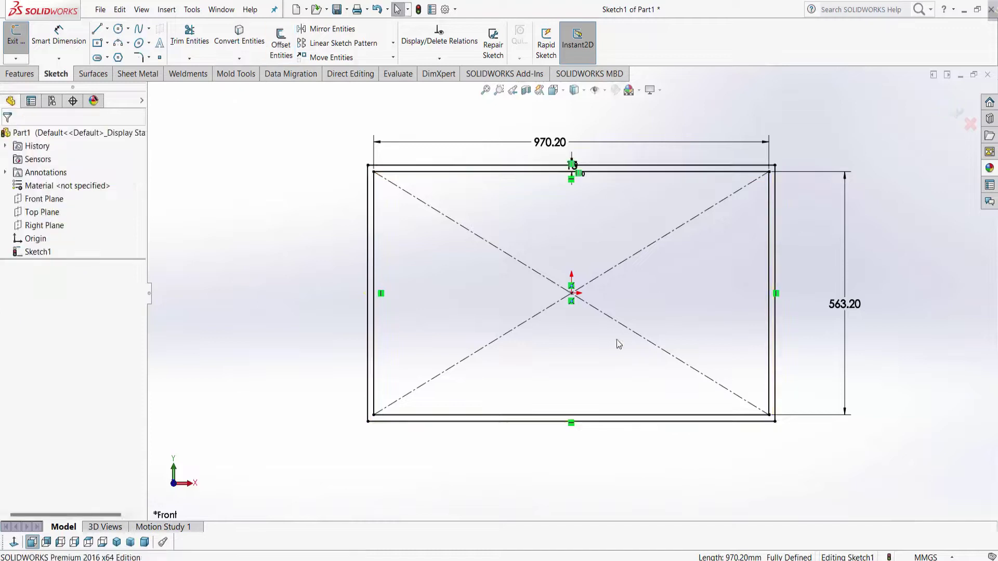
pyautogui.click(20, 73)
pyautogui.click(21, 42)
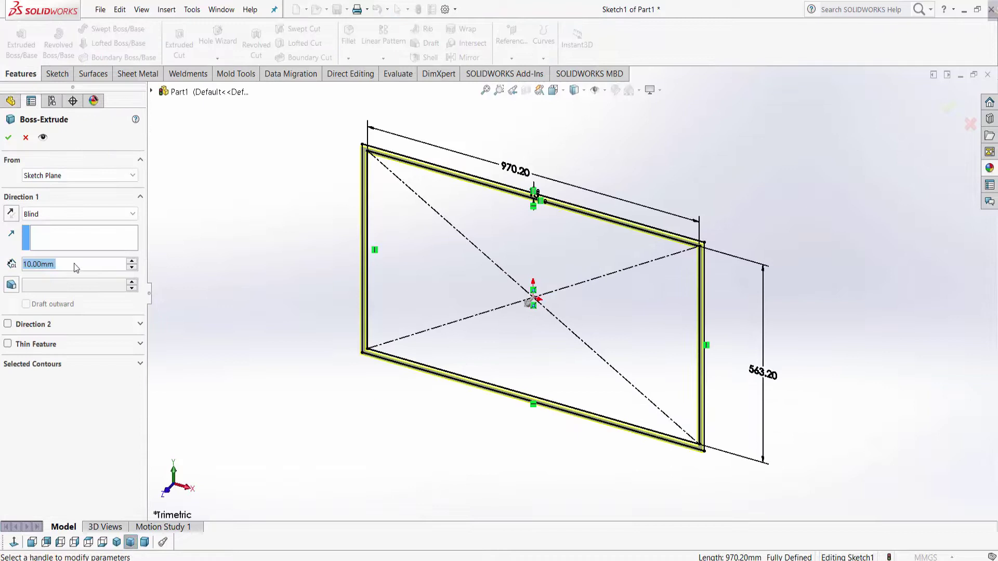
# - Extrude the band between the rectangles 58.8 mm deep into a frame
pyautogui.write('58.8')
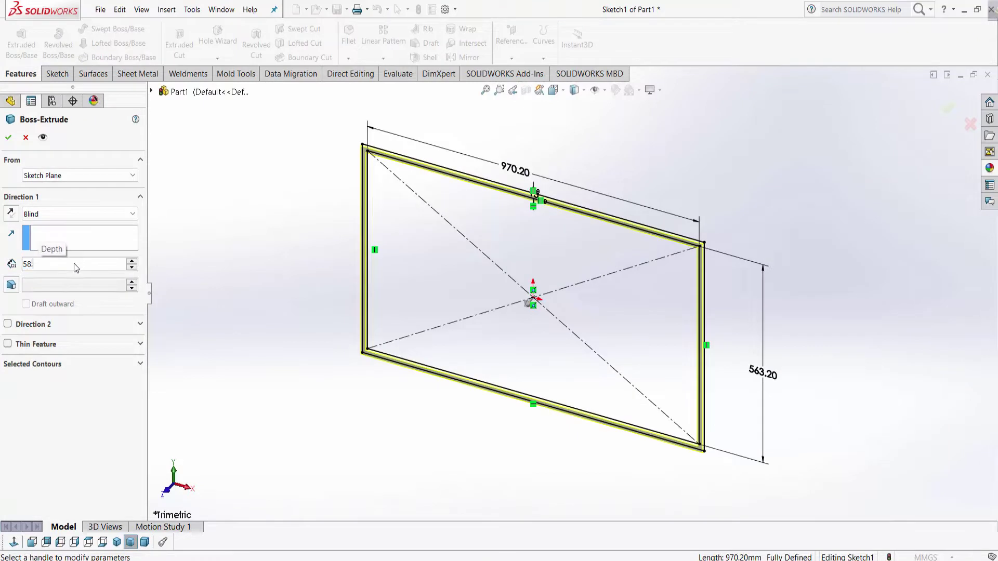
pyautogui.press('Return')
pyautogui.click(9, 137)
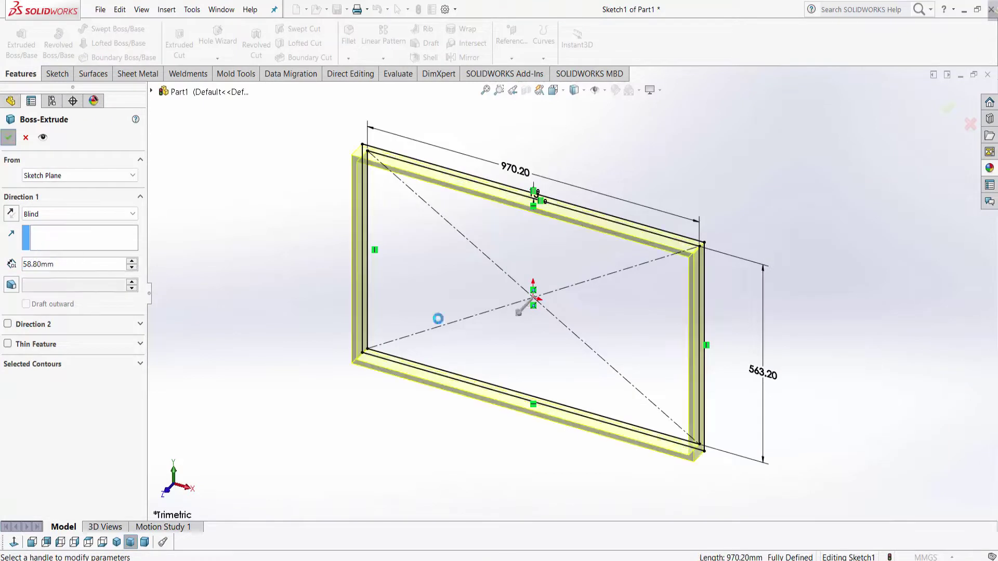
pyautogui.moveTo(676, 427); pyautogui.dragTo(576, 447, button='middle')
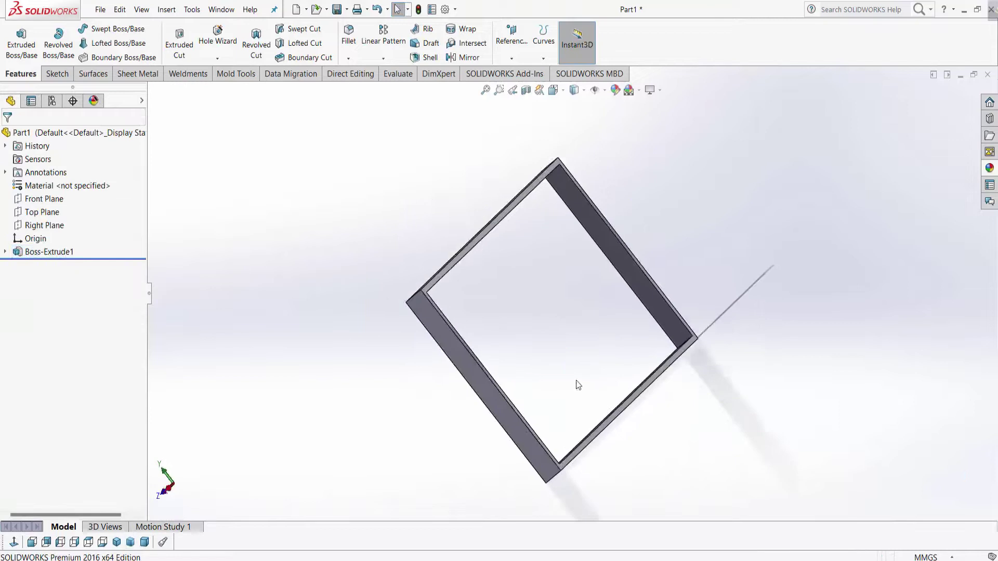
pyautogui.click(576, 448)
# - Start a sketch on the frame face and convert its edges into sketch lines
pyautogui.click(617, 415)
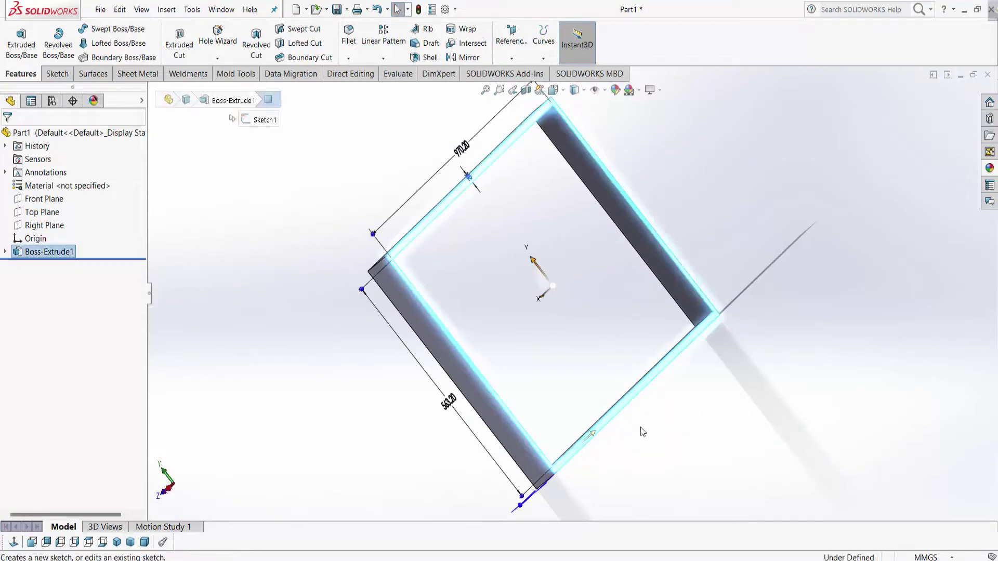
pyautogui.click(241, 41)
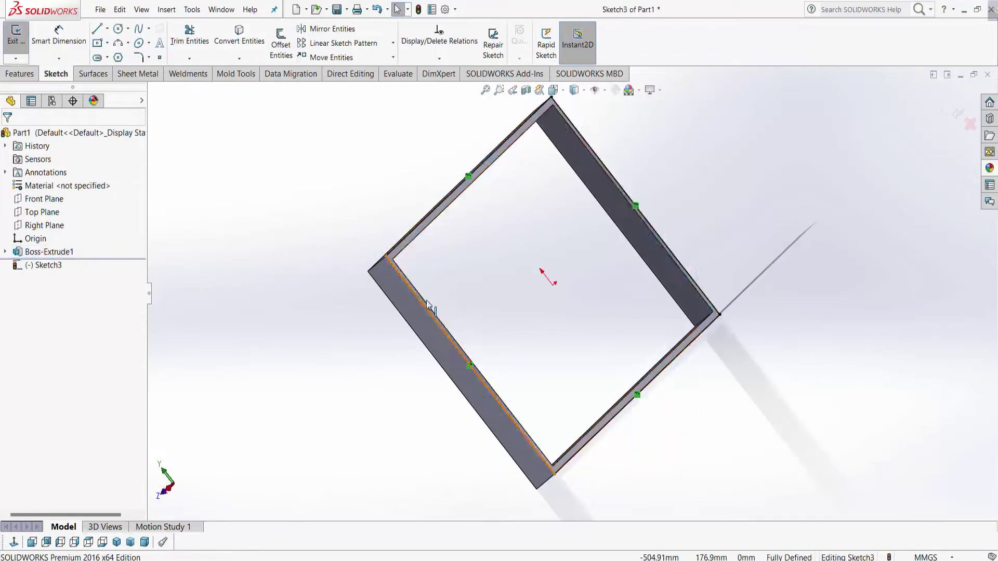
pyautogui.scroll(2, 411, 348)
pyautogui.scroll(2, 385, 311)
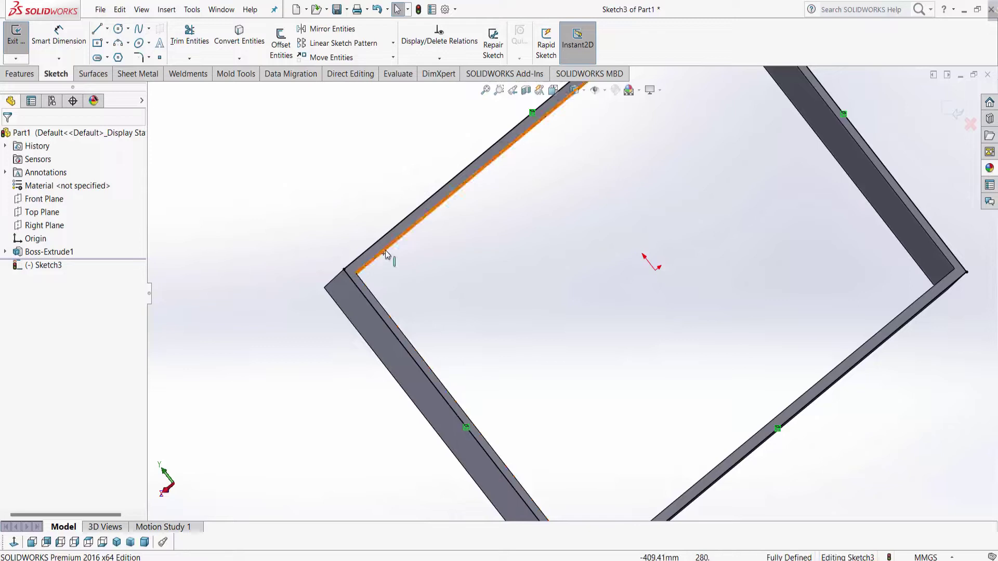
pyautogui.scroll(2, 374, 313)
pyautogui.scroll(1, 372, 321)
pyautogui.scroll(-2, 372, 321)
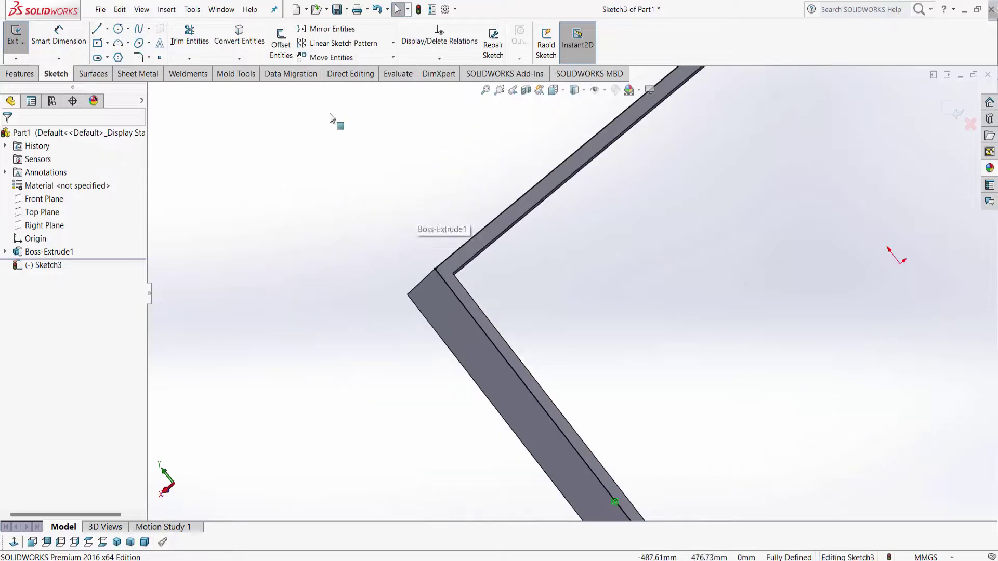
pyautogui.scroll(-1, 336, 120)
# - Offset the converted edge chain 15 mm inward
pyautogui.click(281, 44)
pyautogui.click(509, 235)
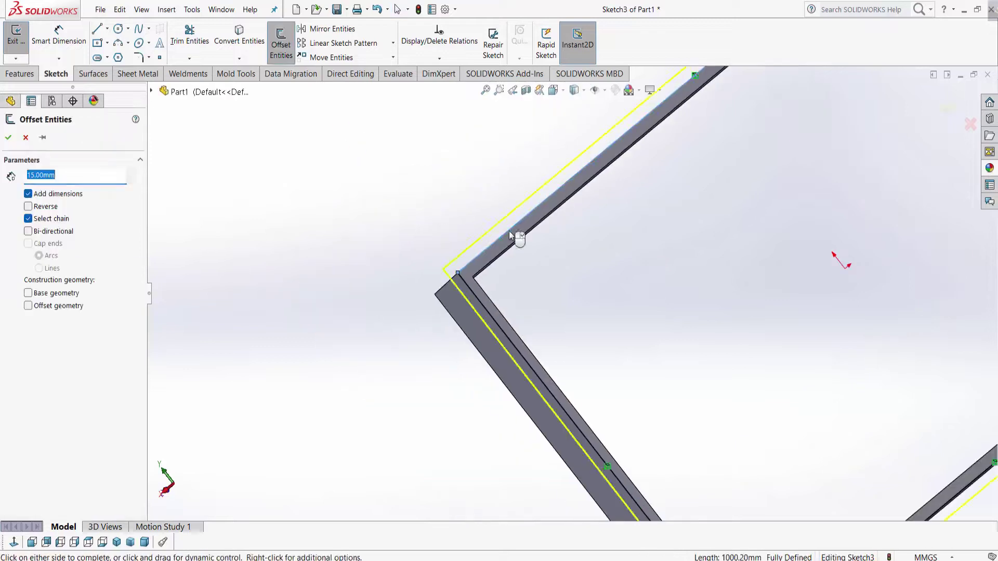
pyautogui.click(37, 208)
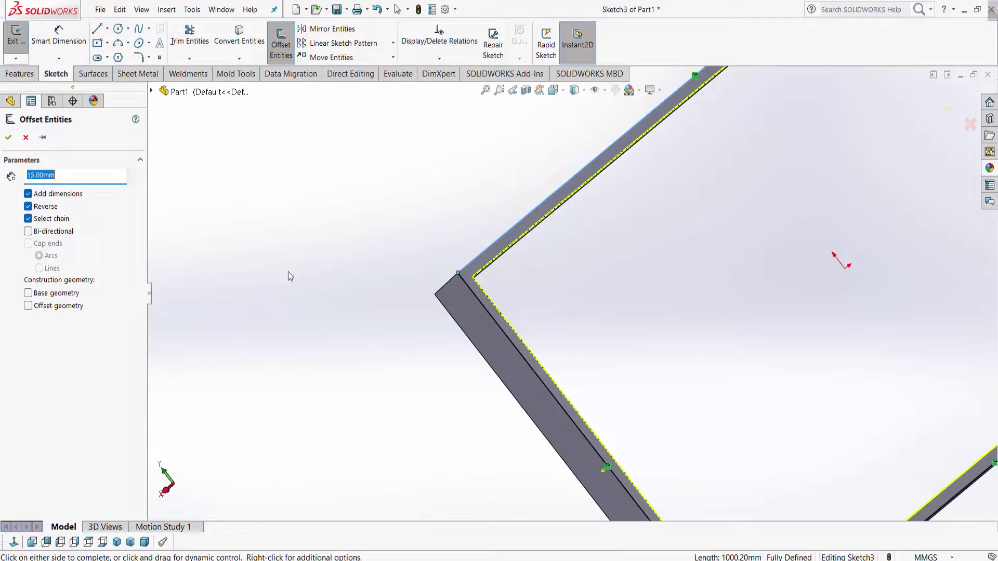
pyautogui.click(7, 138)
pyautogui.hotkey('ctrl', '1')
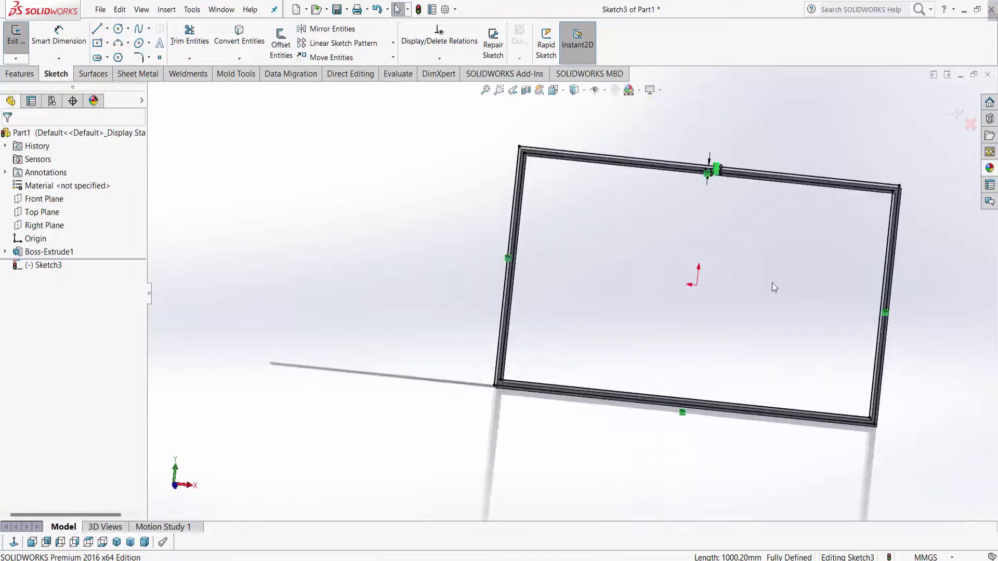
pyautogui.click(8, 76)
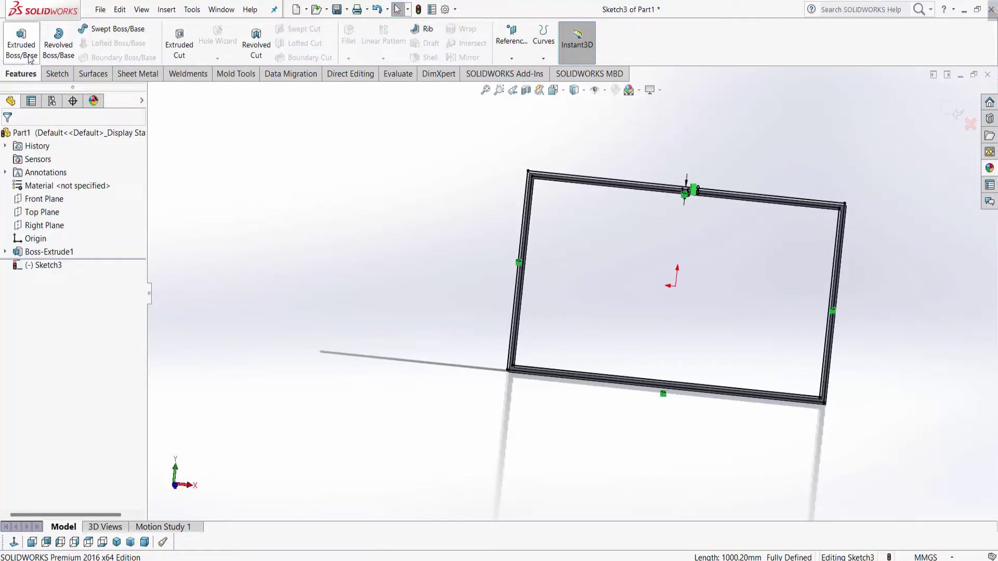
# - Extrude the inner region 53 mm in reverse as a separate, unmerged body
pyautogui.click(30, 59)
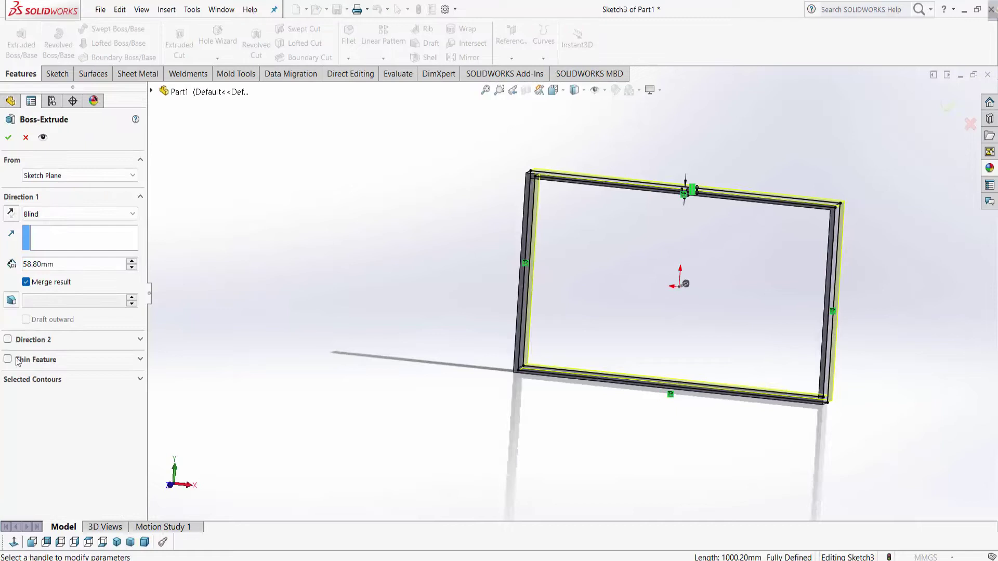
pyautogui.click(38, 380)
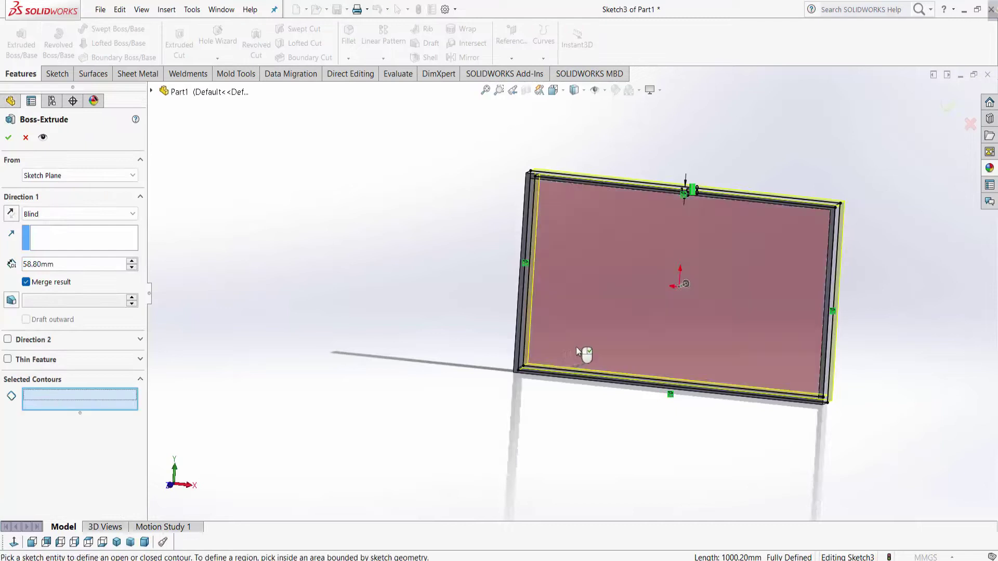
pyautogui.click(578, 348)
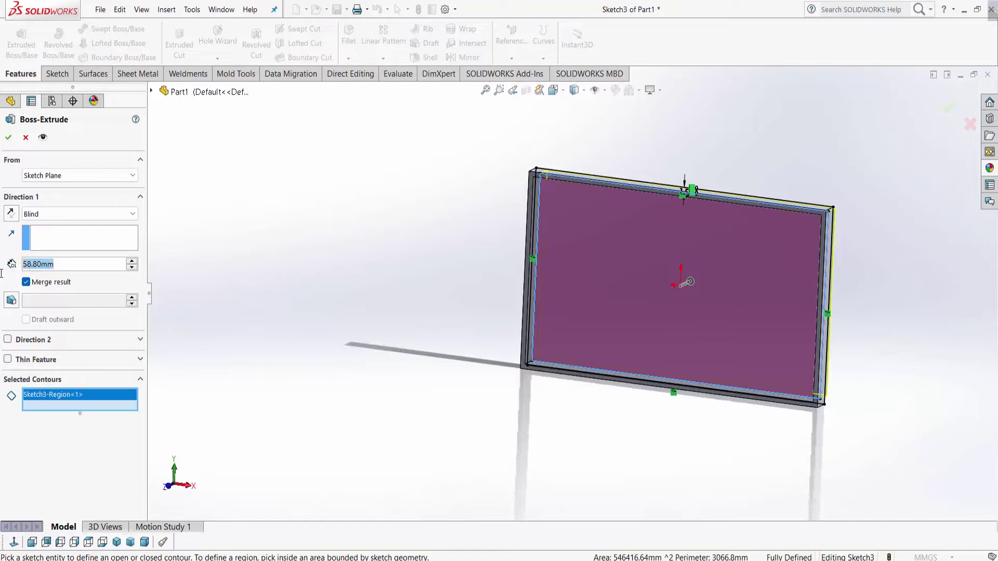
pyautogui.write('53')
pyautogui.press('Return')
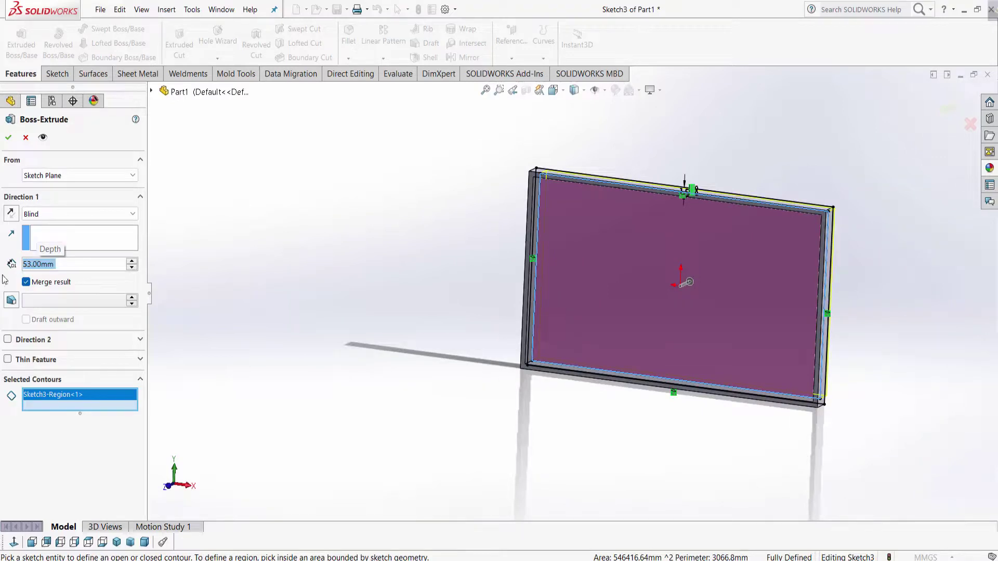
pyautogui.scroll(-3, 585, 372)
pyautogui.scroll(-3, 547, 411)
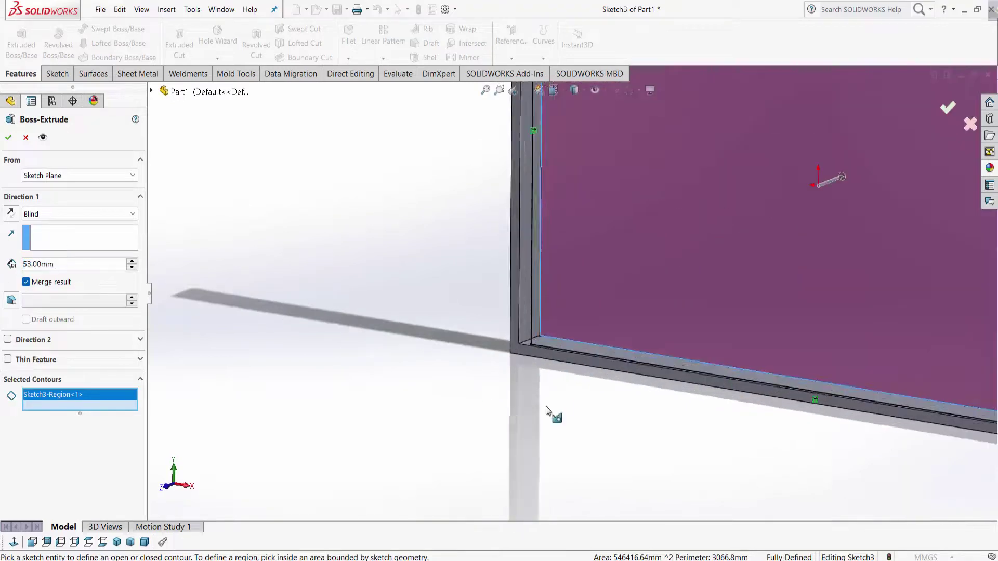
pyautogui.scroll(-1, 547, 411)
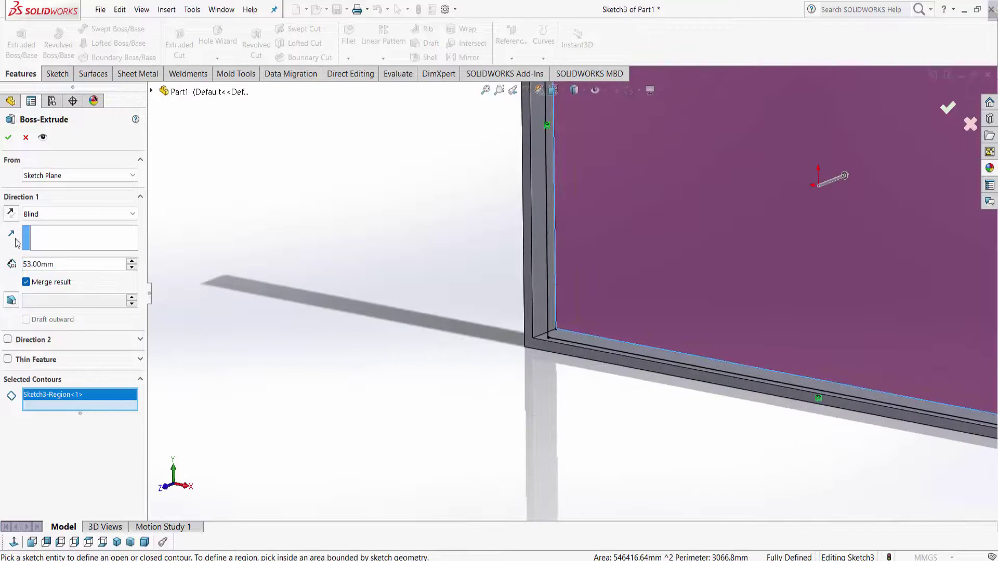
pyautogui.click(12, 215)
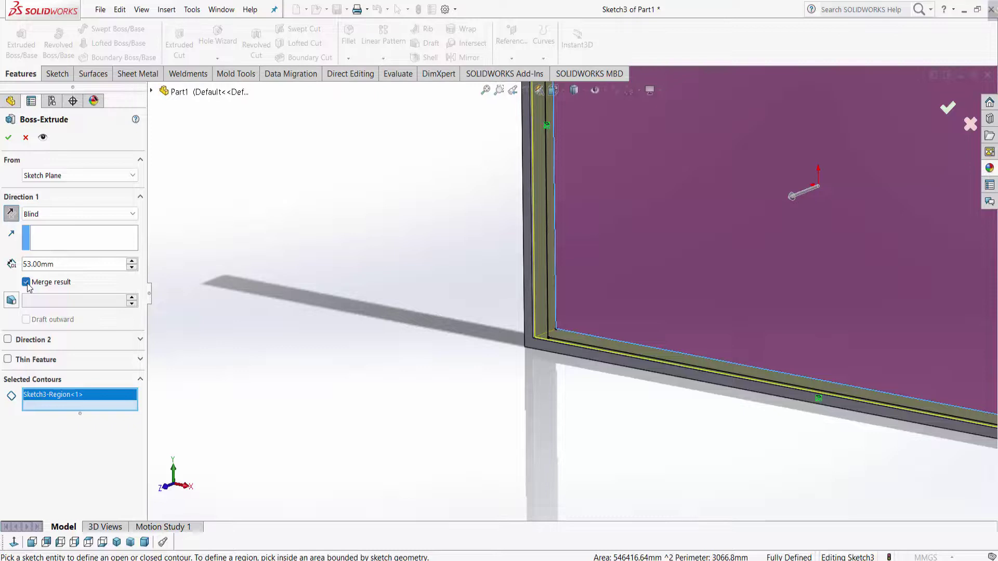
pyautogui.click(26, 282)
pyautogui.click(9, 137)
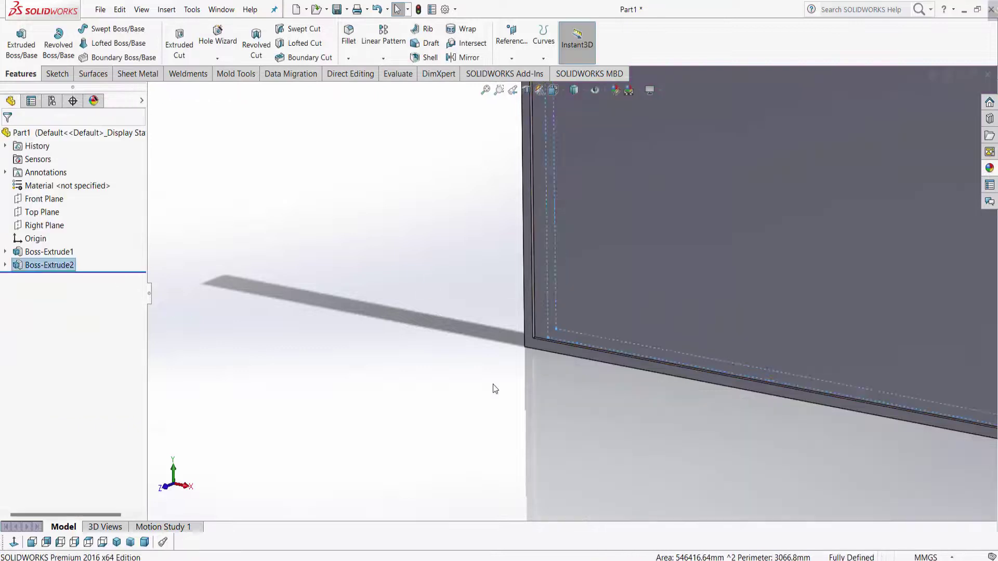
pyautogui.hotkey('ctrl', '1')
# - Start a sketch on the panel's front face and draw a centre rectangle
pyautogui.moveTo(682, 251); pyautogui.dragTo(744, 483, button='middle')
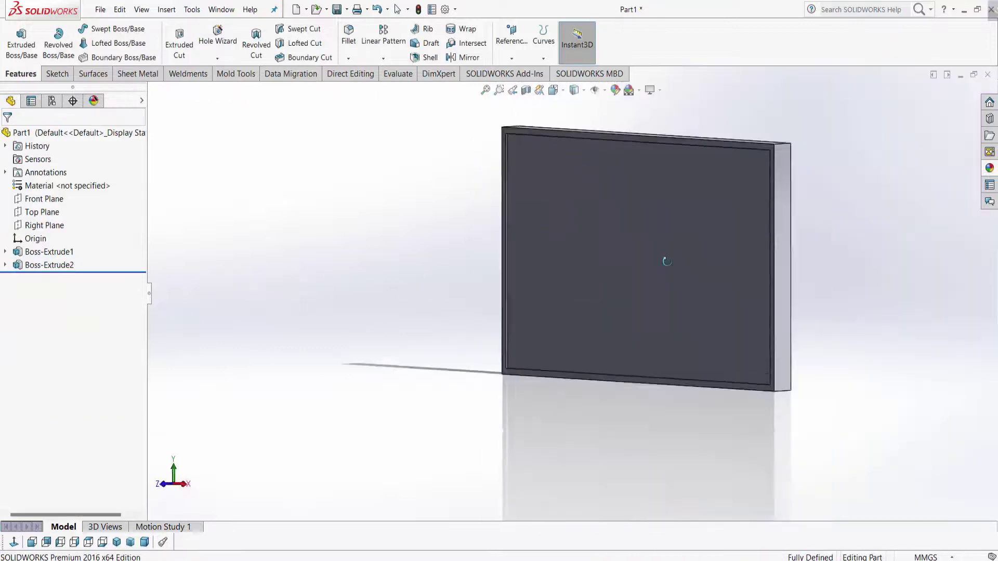
pyautogui.rightClick(626, 217)
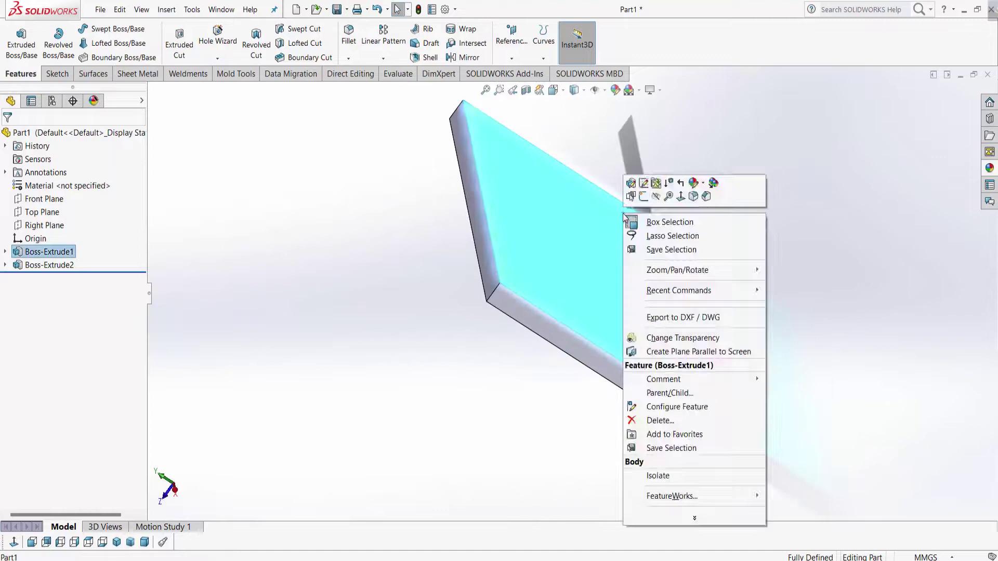
pyautogui.click(643, 197)
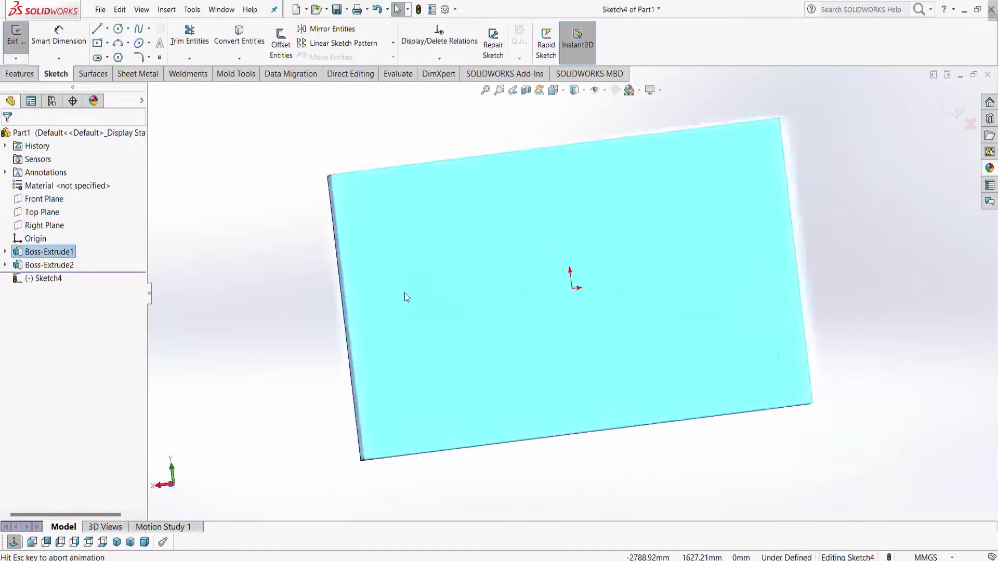
pyautogui.click(107, 43)
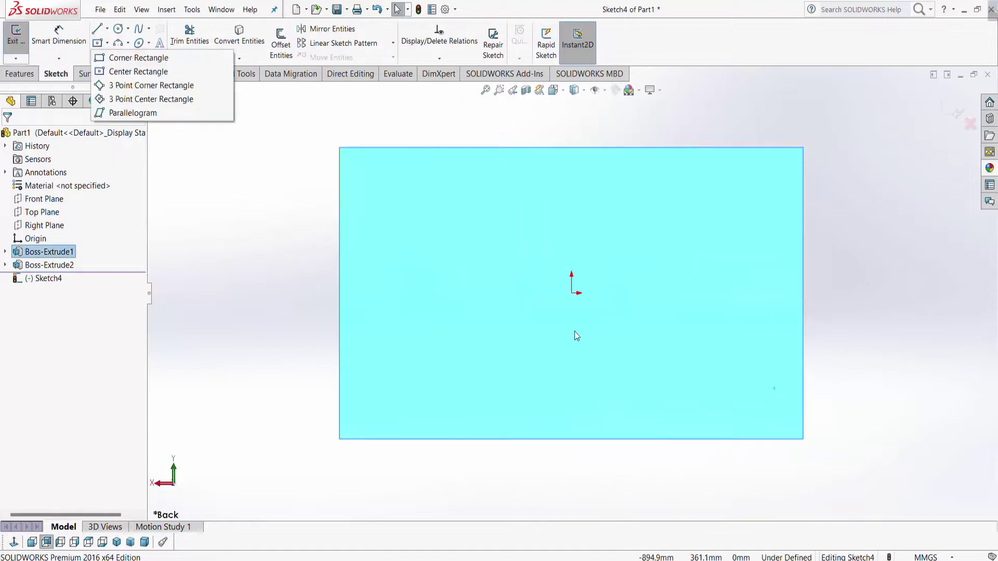
pyautogui.click(125, 72)
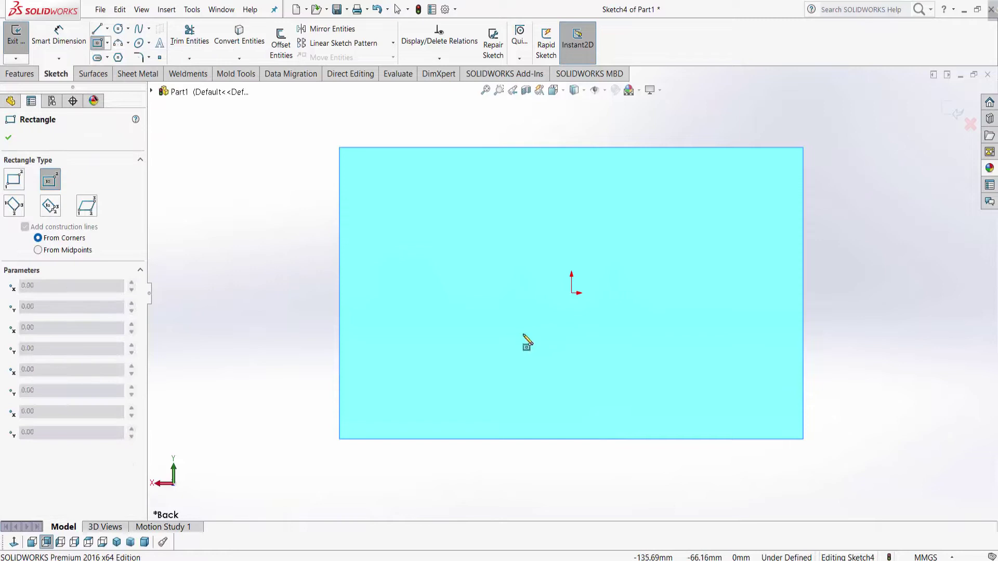
pyautogui.click(508, 326)
pyautogui.click(638, 381)
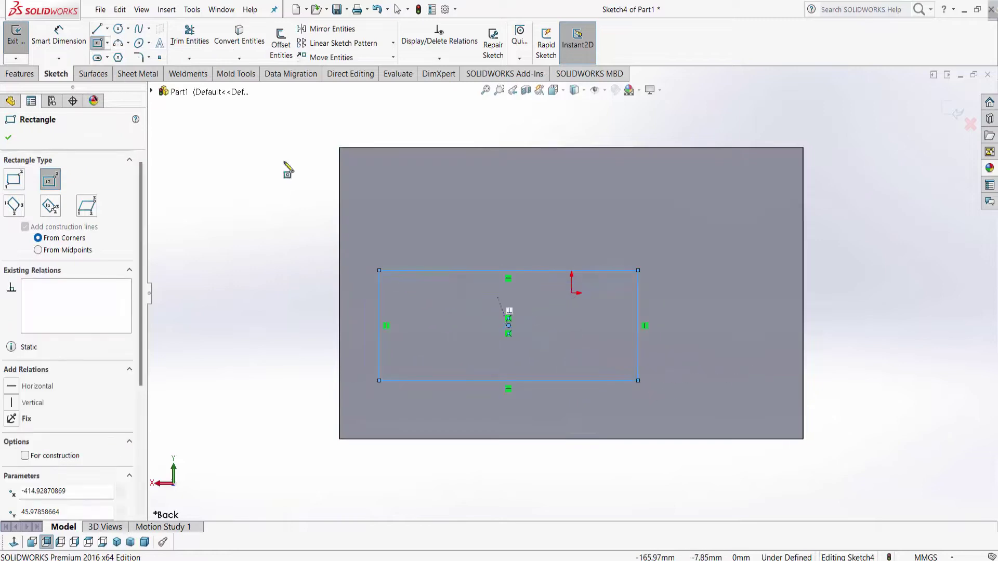
pyautogui.click(103, 47)
# - Place the rectangle's centre 250 mm above the bottom edge, vertically aligned with the origin
pyautogui.click(59, 36)
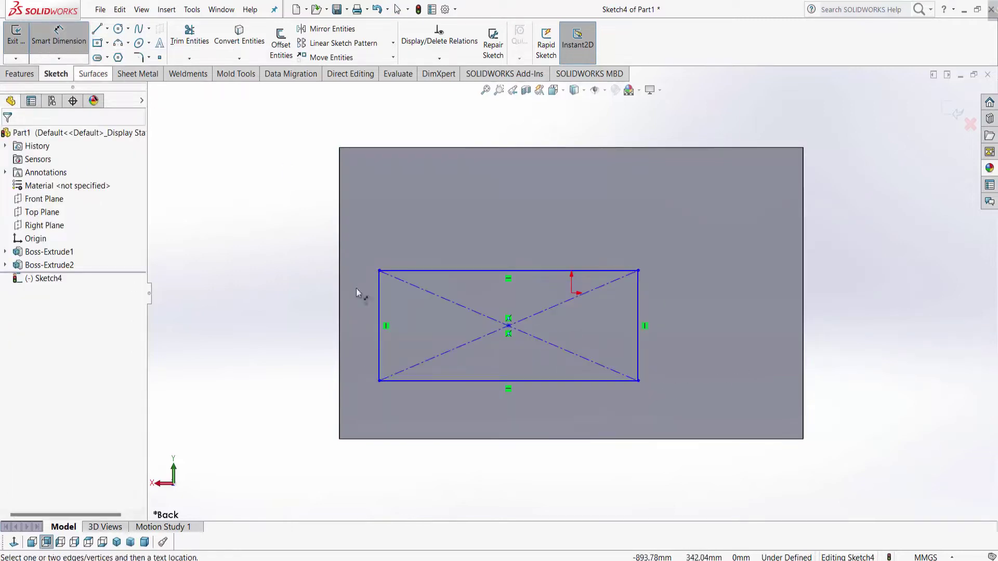
pyautogui.click(508, 326)
pyautogui.click(804, 439)
pyautogui.click(899, 410)
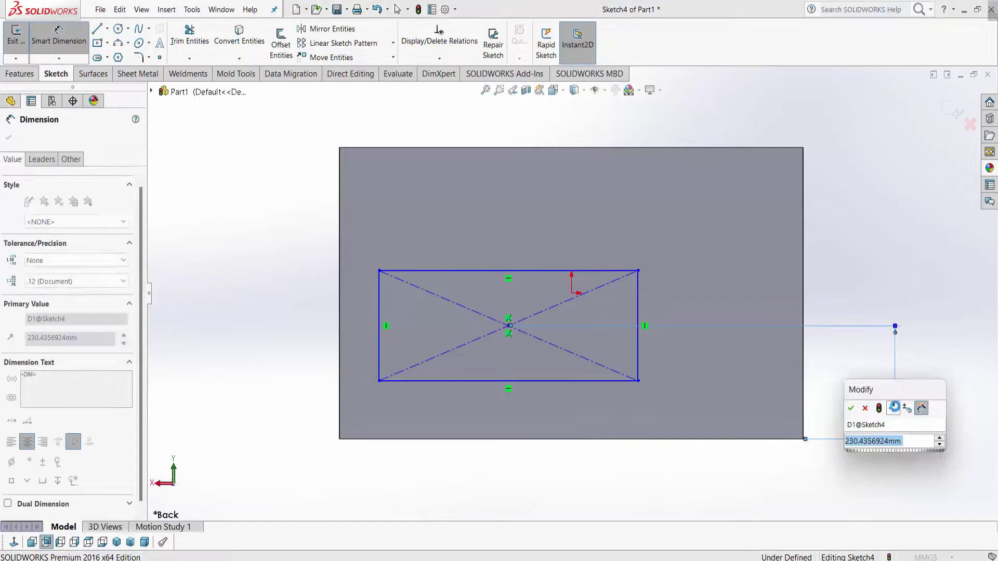
pyautogui.write('250')
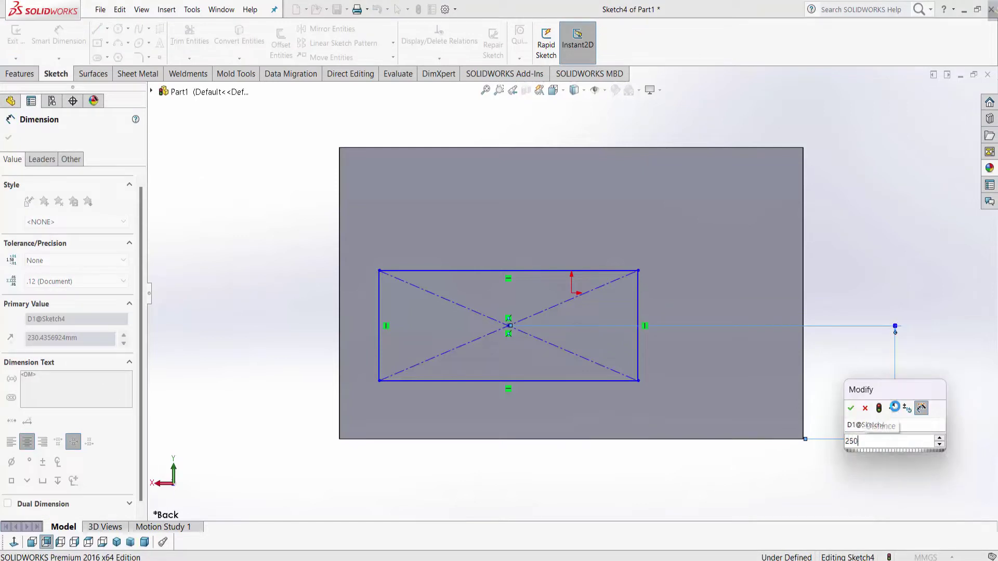
pyautogui.press('Return')
pyautogui.press('Escape')
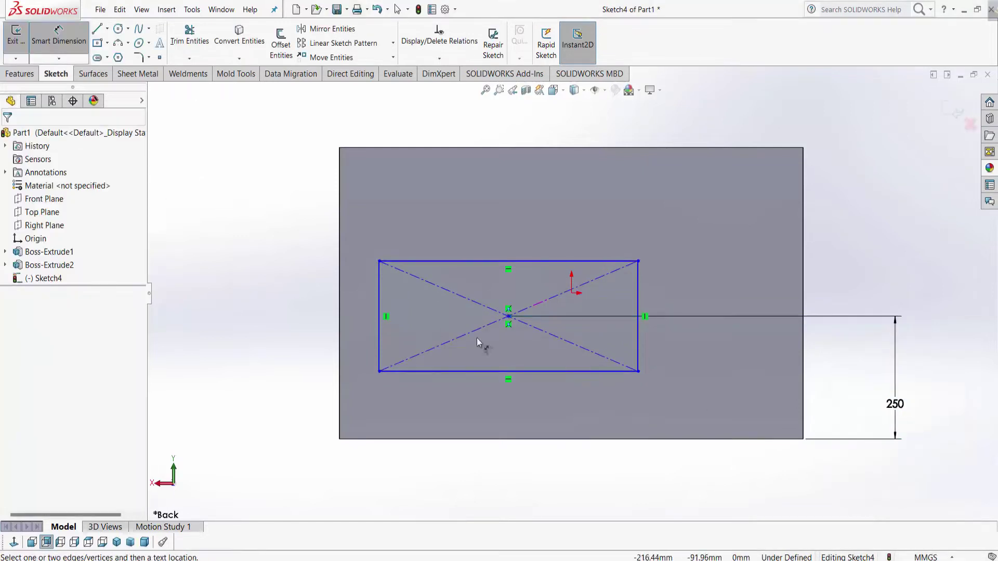
pyautogui.click(509, 316)
pyautogui.keyDown('ctrl'); pyautogui.click(572, 292); pyautogui.keyUp('ctrl')
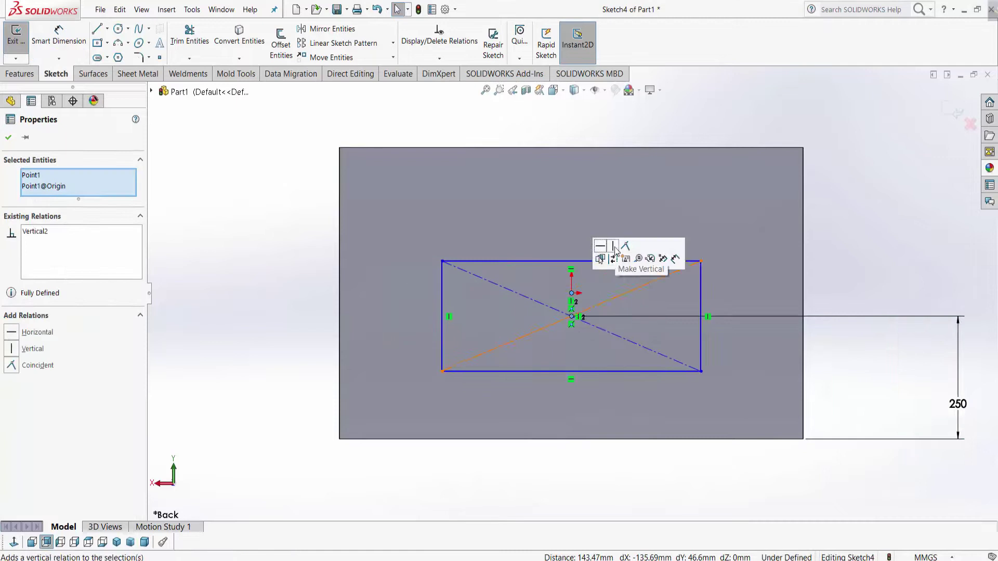
pyautogui.click(613, 246)
pyautogui.click(844, 265)
# - Dimension the rectangle 300 mm high and 700 mm wide
pyautogui.click(85, 56)
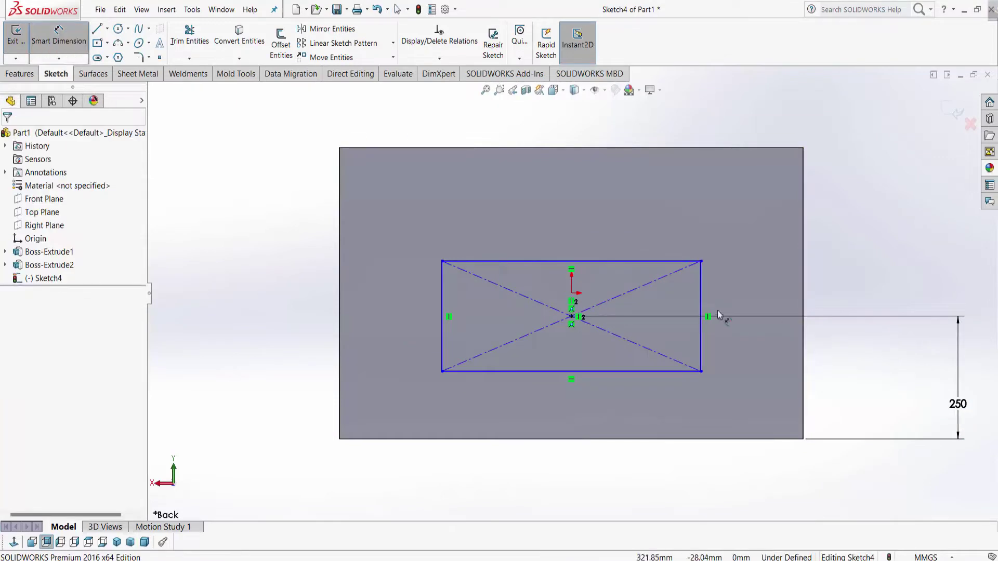
pyautogui.click(701, 322)
pyautogui.click(768, 327)
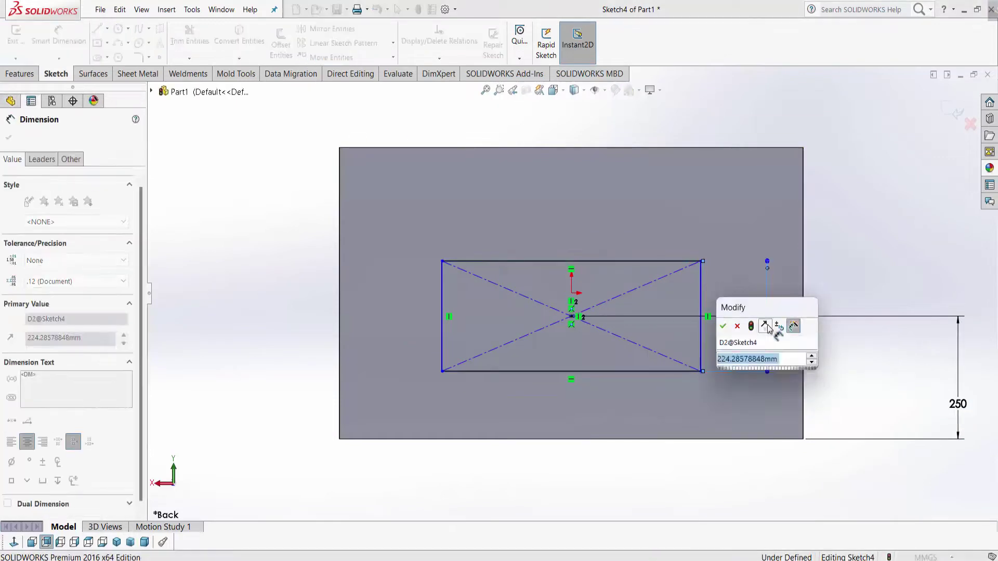
pyautogui.write('300')
pyautogui.press('Return')
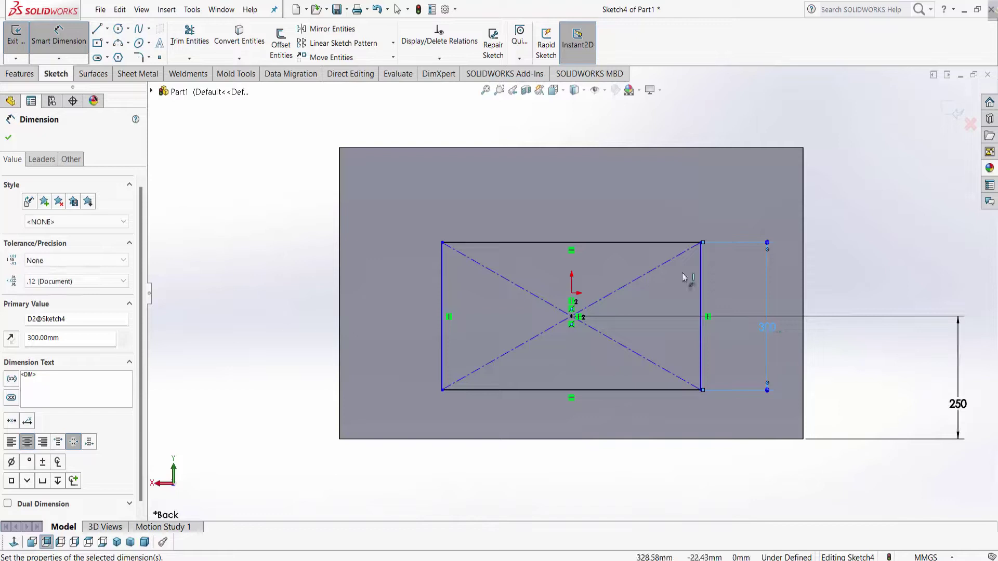
pyautogui.click(630, 243)
pyautogui.click(606, 216)
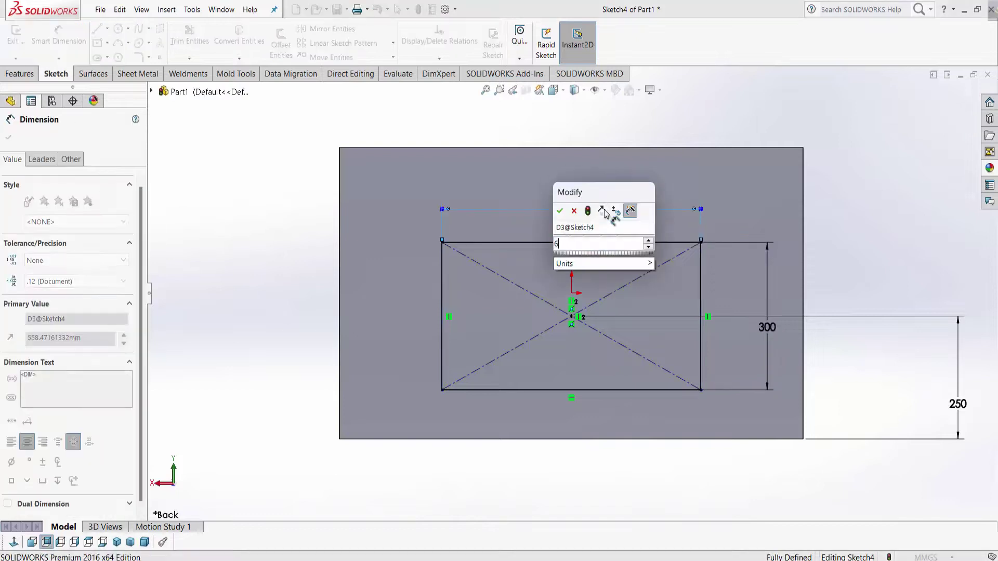
pyautogui.write('600')
pyautogui.press('Return')
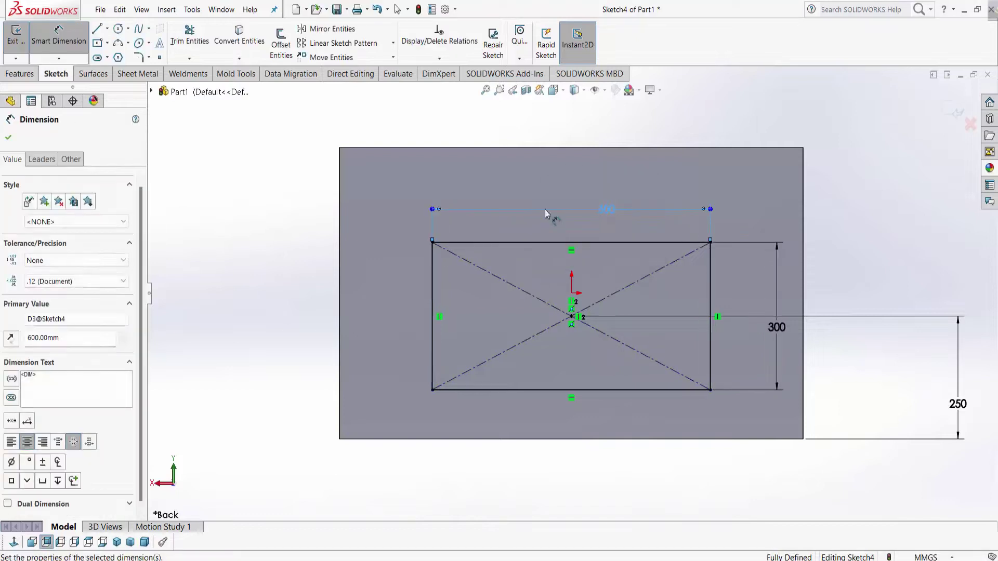
pyautogui.click(612, 210)
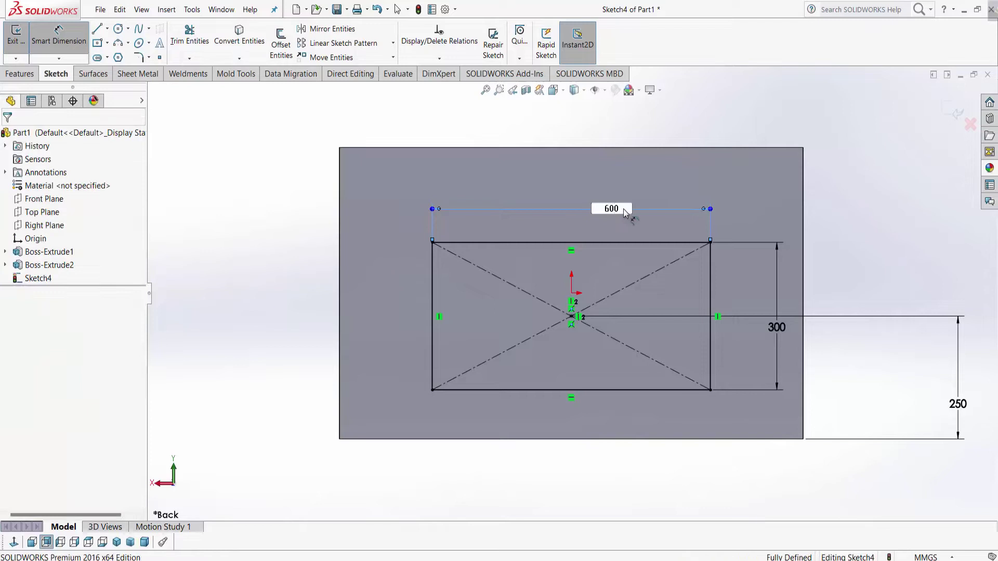
pyautogui.write('700')
pyautogui.press('Return')
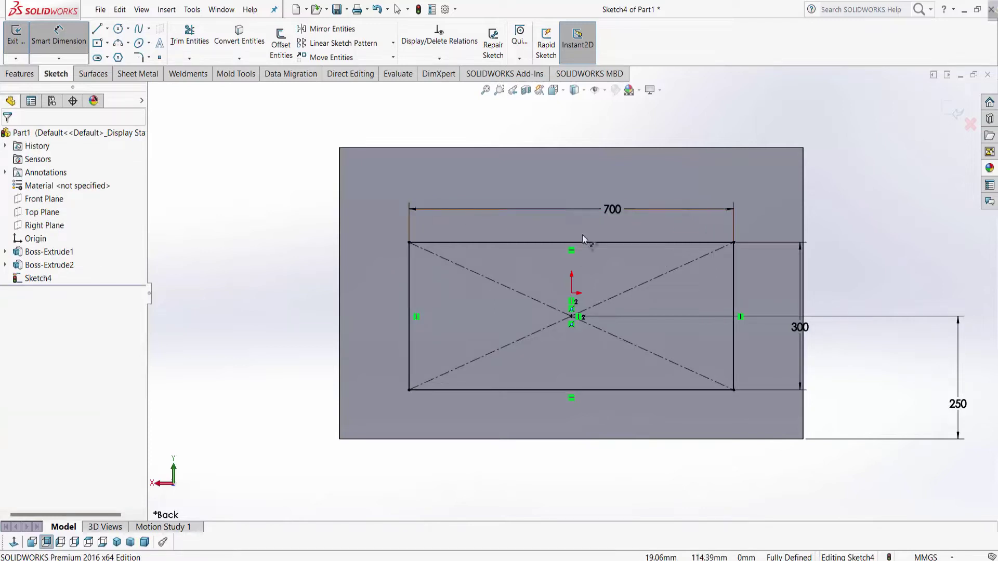
# - Offset the 700 × 300 rectangle 20 mm outward
pyautogui.press('f')
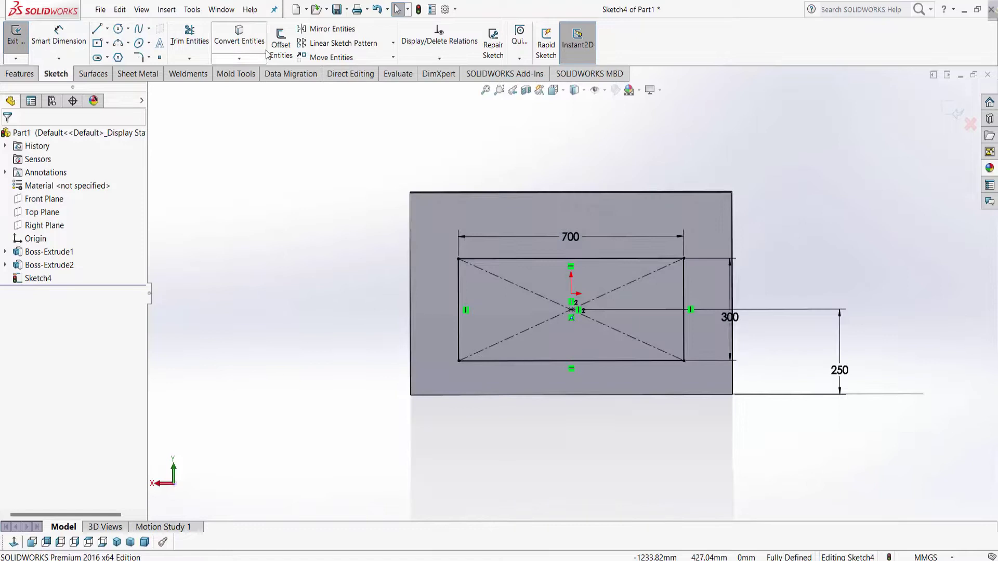
pyautogui.click(281, 42)
pyautogui.click(547, 258)
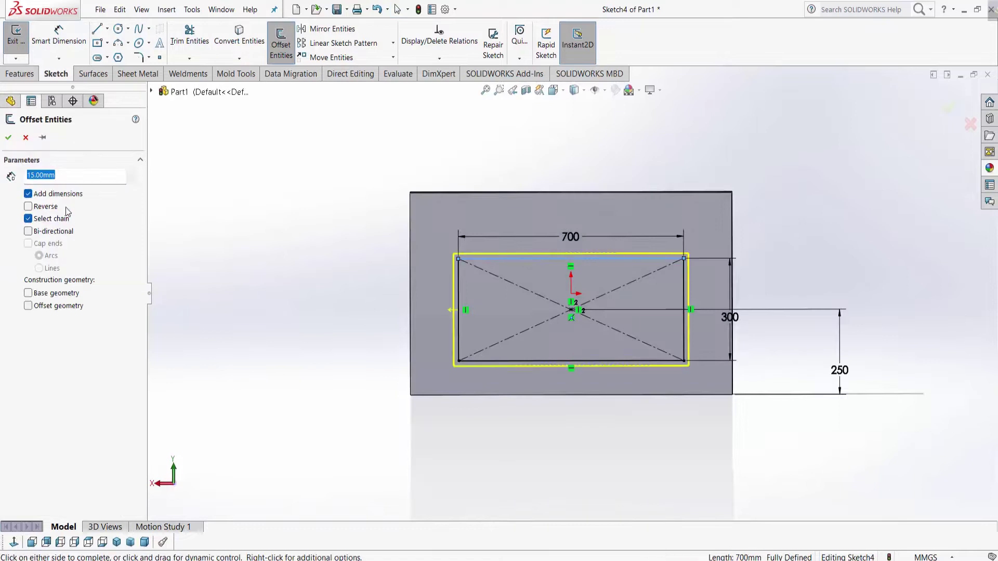
pyautogui.write('20')
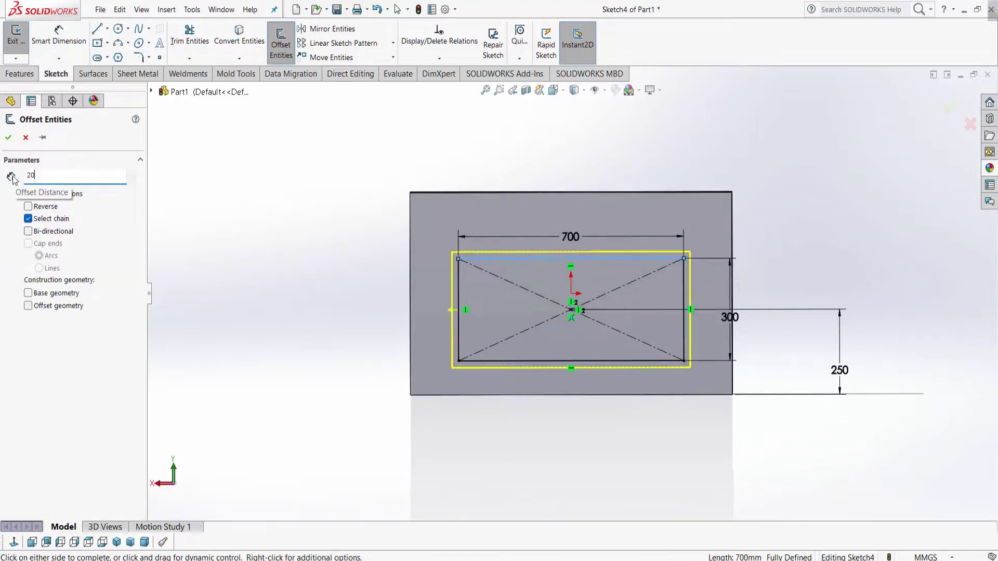
pyautogui.click(9, 137)
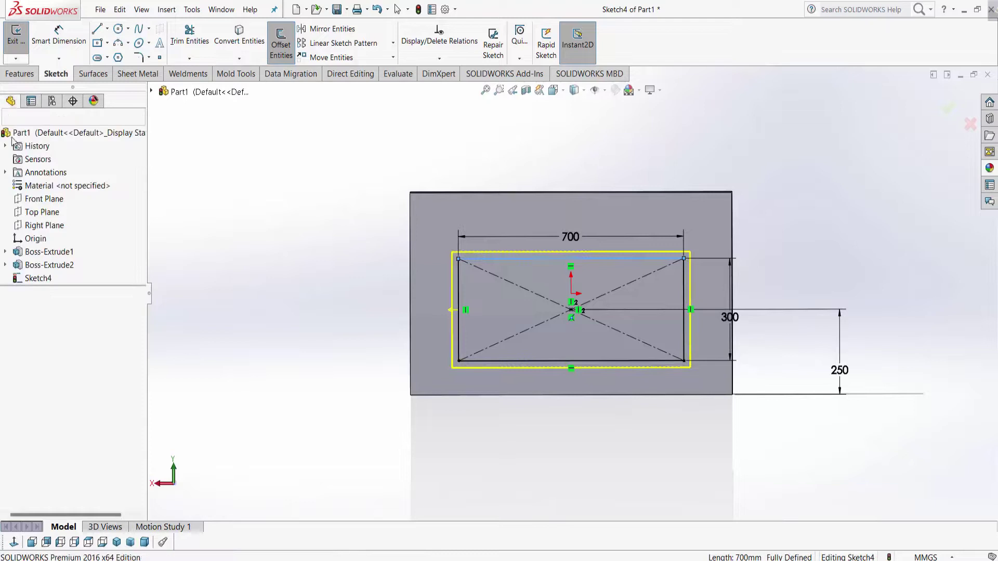
pyautogui.click(20, 74)
# - Extrude the 20 mm band around the rectangle 65 mm Blind
pyautogui.click(22, 41)
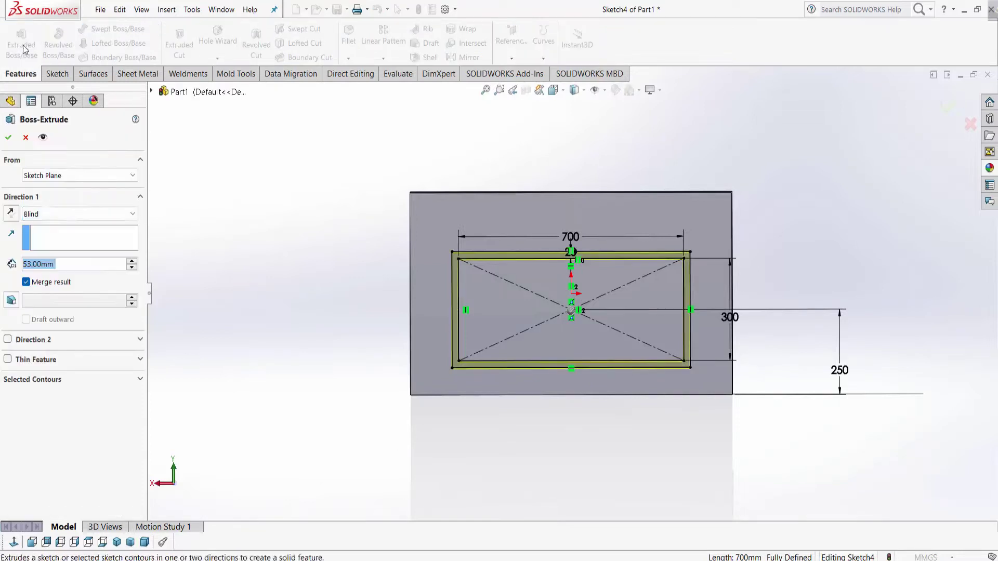
pyautogui.click(60, 220)
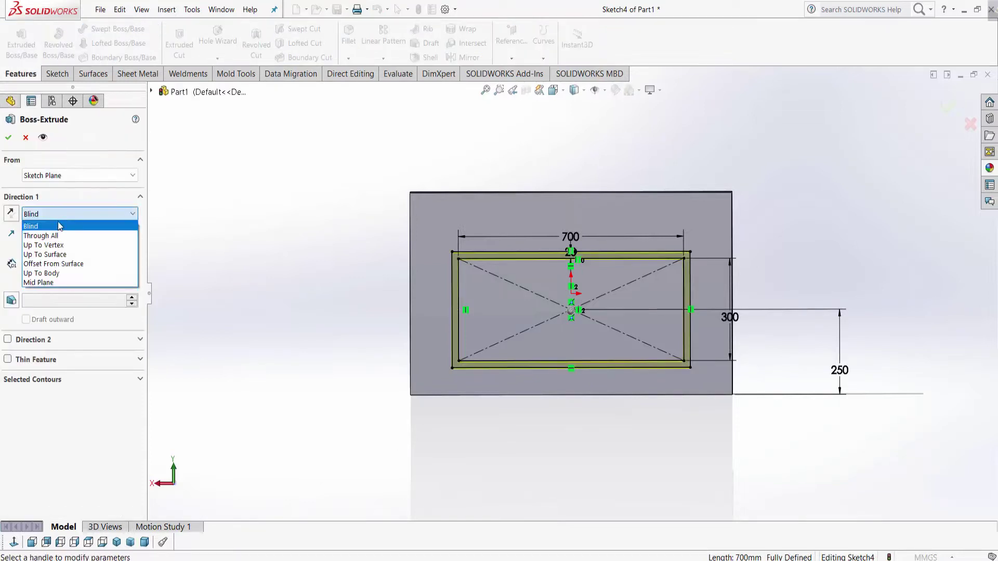
pyautogui.click(59, 225)
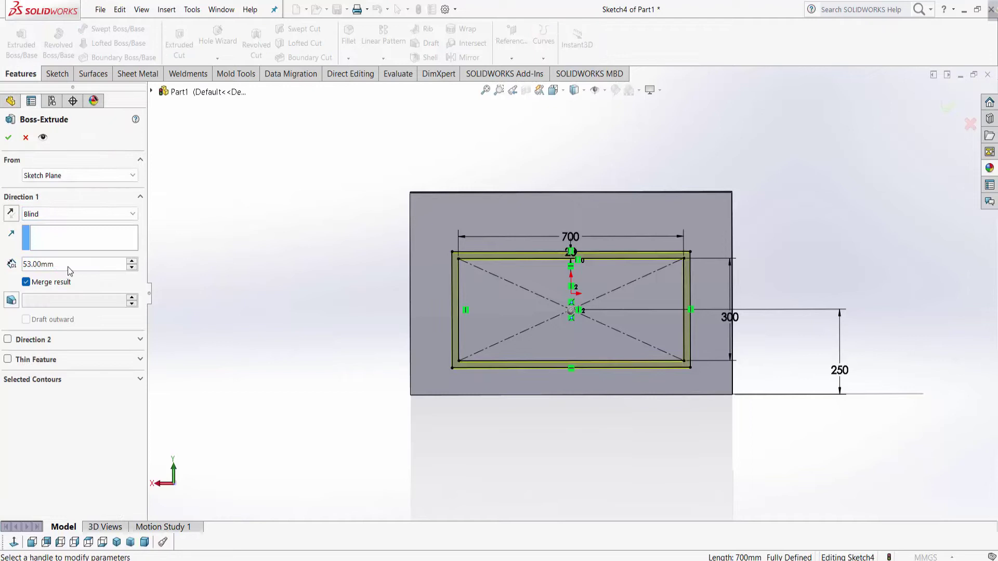
pyautogui.write('65')
pyautogui.press('Return')
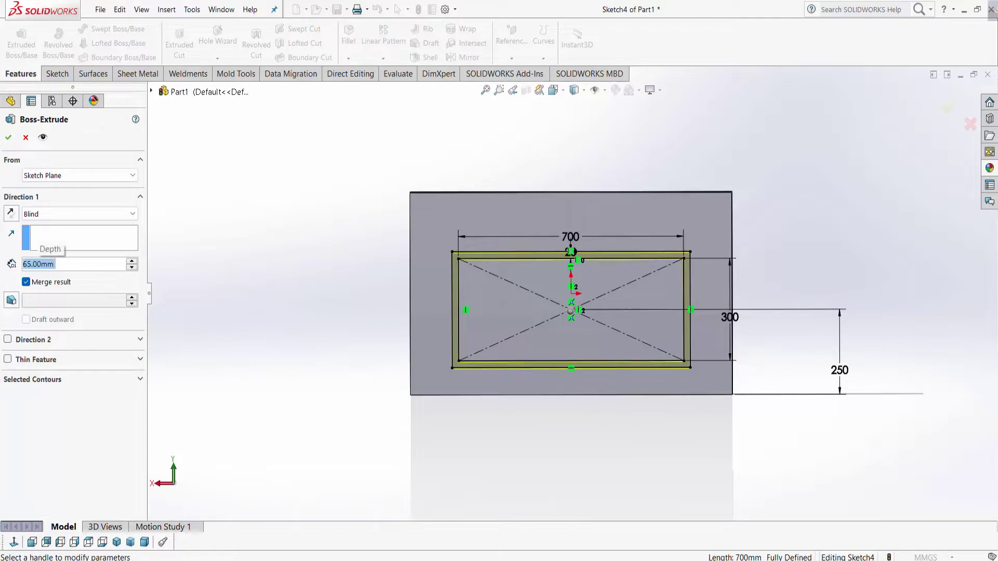
pyautogui.moveTo(464, 311); pyautogui.dragTo(525, 291, button='middle')
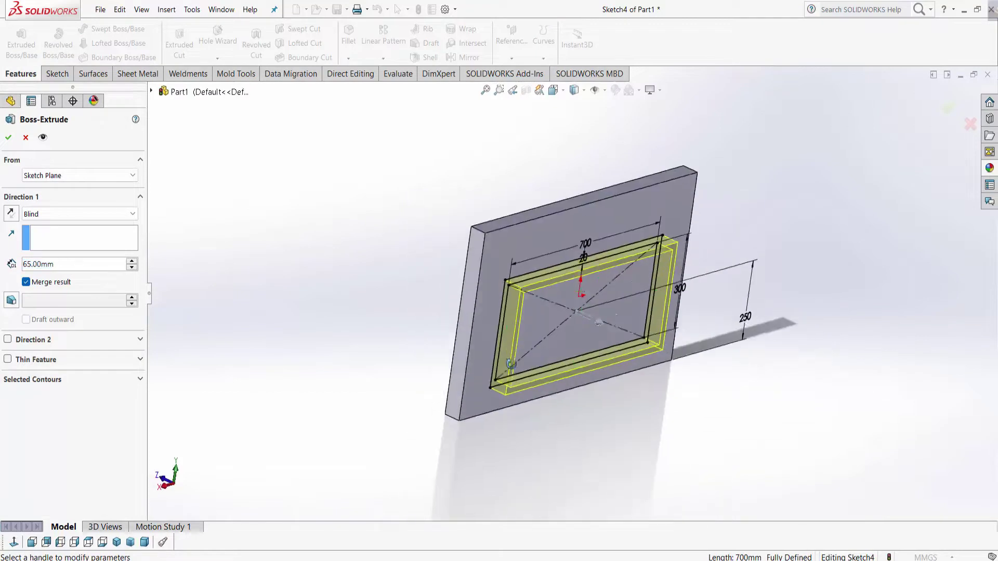
pyautogui.click(8, 138)
pyautogui.moveTo(781, 441)
pyautogui.mouseDown(button='middle')
pyautogui.moveTo(735, 423)
pyautogui.moveTo(829, 412)
pyautogui.moveTo(714, 392)
pyautogui.moveTo(697, 407)
pyautogui.moveTo(632, 414)
pyautogui.moveTo(728, 345)
pyautogui.moveTo(694, 357)
pyautogui.moveTo(581, 289)
pyautogui.moveTo(597, 273)
pyautogui.mouseUp(button='middle')
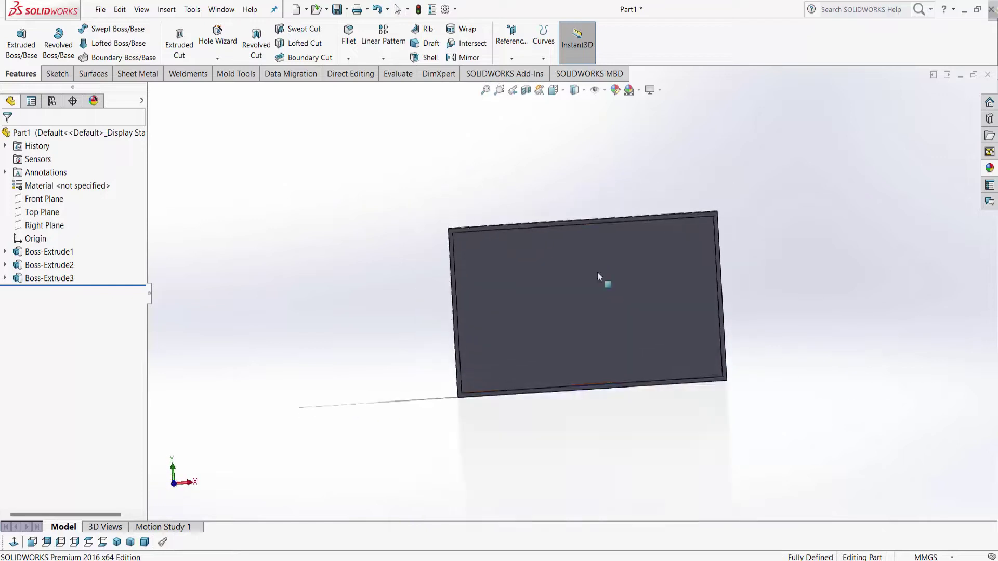
# - Change the scene background to Plain White
pyautogui.scroll(-1, 603, 249)
pyautogui.click(639, 90)
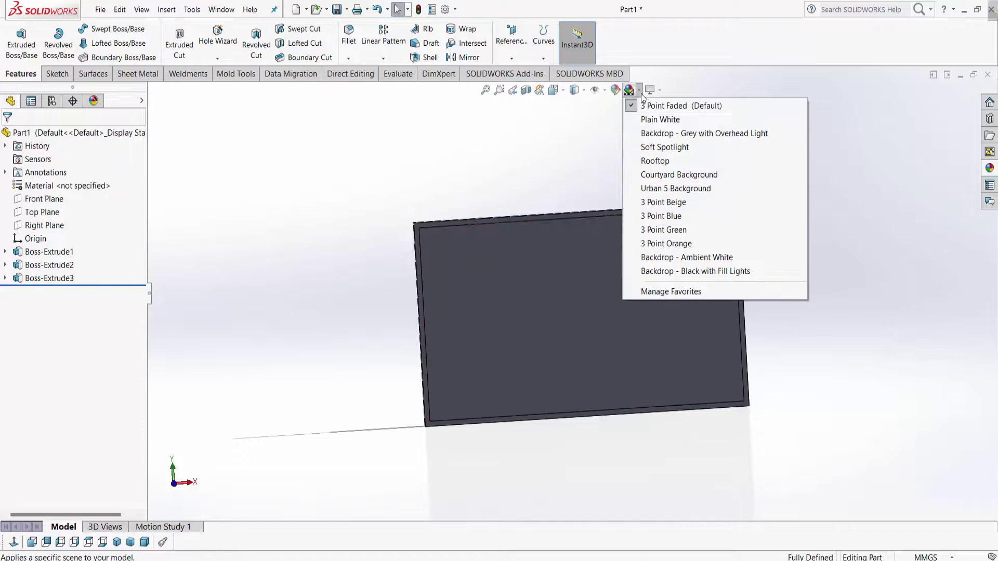
pyautogui.click(649, 120)
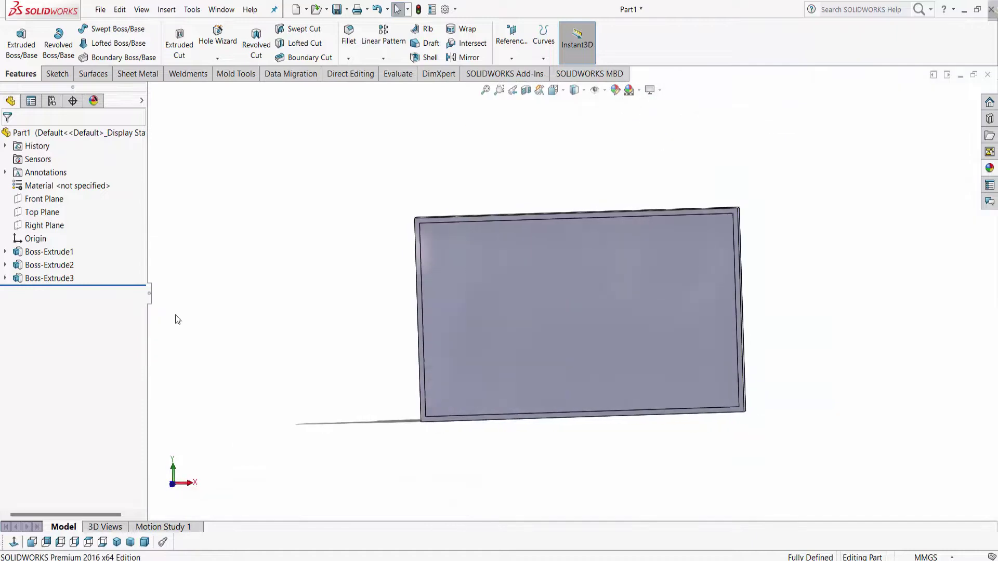
pyautogui.click(49, 227)
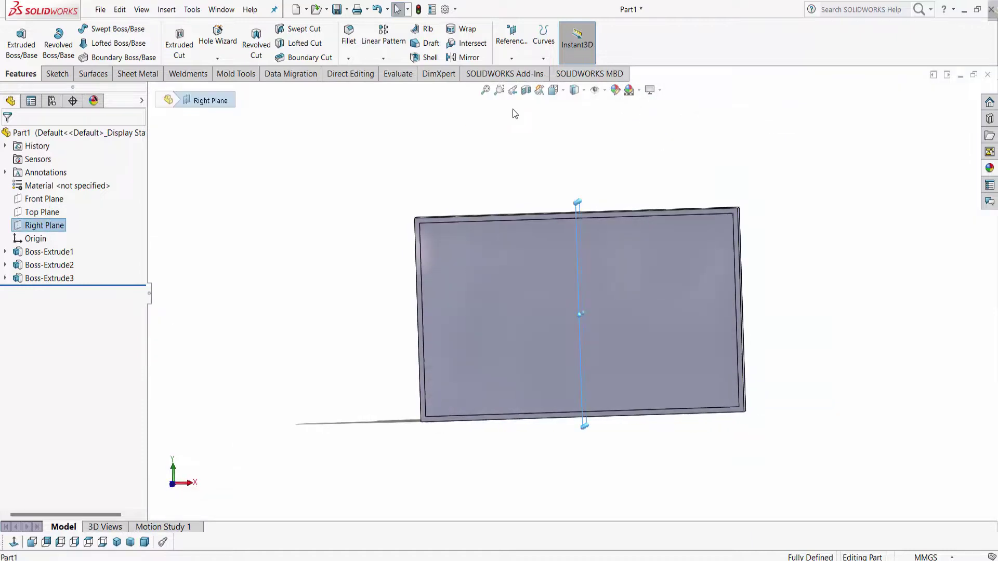
# - Create Plane1 offset 350 mm from the Right Plane
pyautogui.click(512, 58)
pyautogui.write('350')
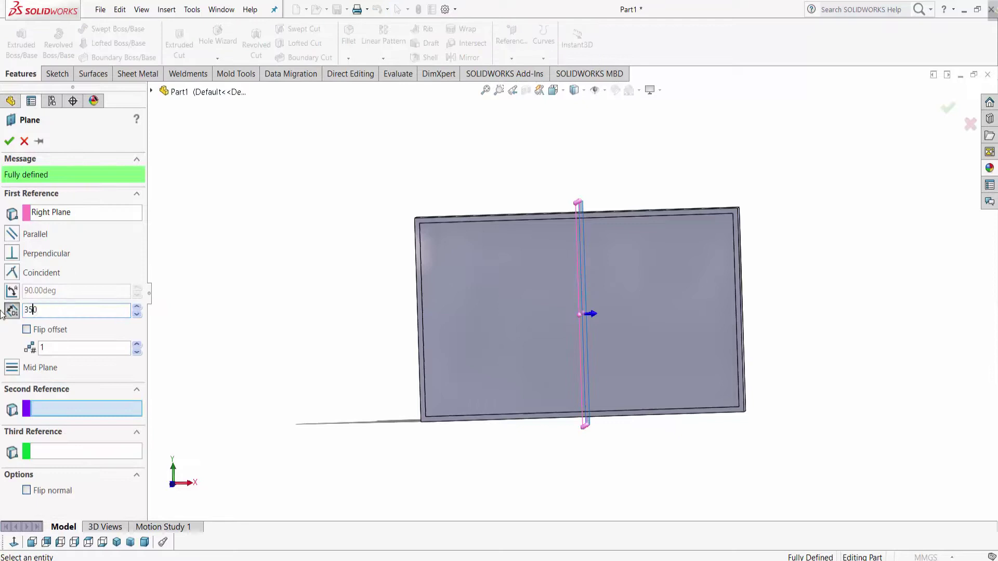
pyautogui.press('Return')
pyautogui.click(9, 141)
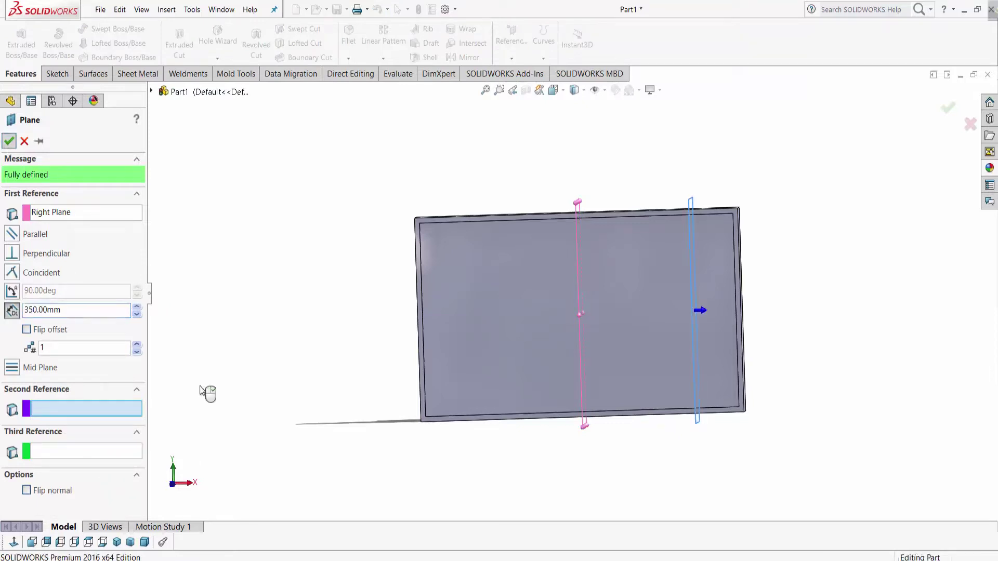
pyautogui.rightClick(33, 295)
# - Start a sketch on Plane1, view it face-on, and draw a vertical centerline at the TV's bottom
pyautogui.click(34, 270)
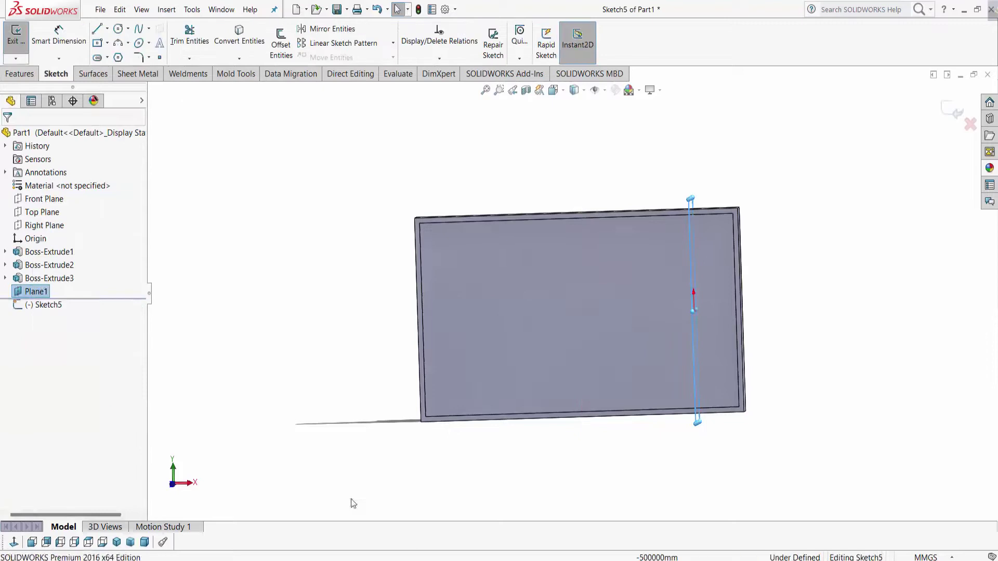
pyautogui.click(15, 543)
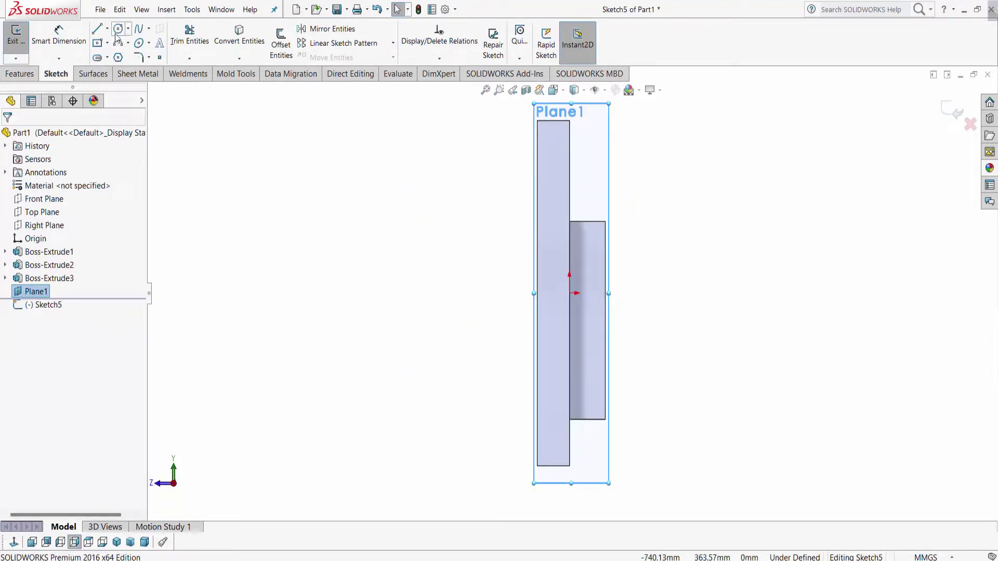
pyautogui.click(111, 33)
pyautogui.click(125, 52)
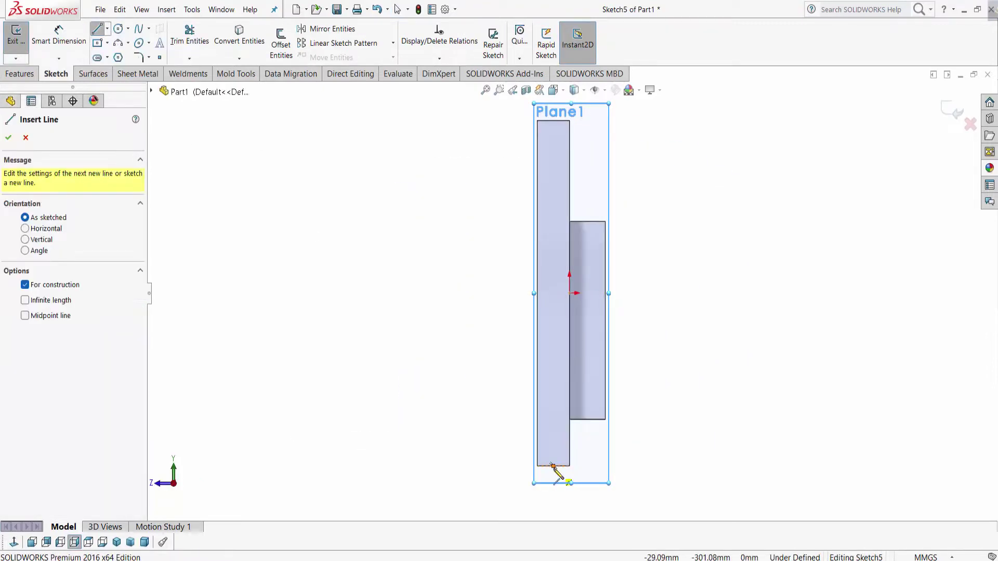
pyautogui.click(553, 466)
pyautogui.click(554, 406)
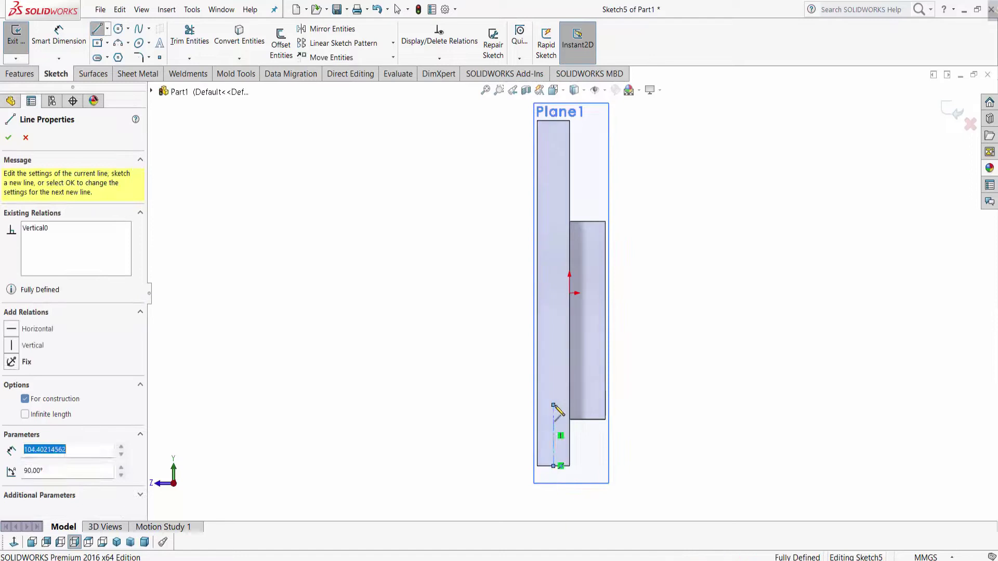
pyautogui.rightClick(554, 408)
pyautogui.click(587, 414)
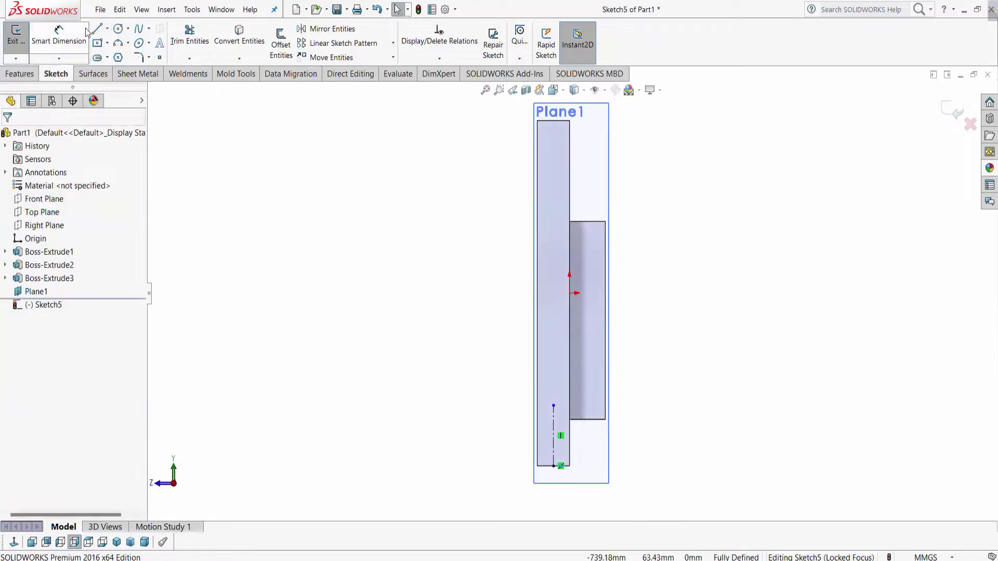
# - Draw the leg's upper edge: a short horizontal segment then a slanted segment downward
pyautogui.click(109, 33)
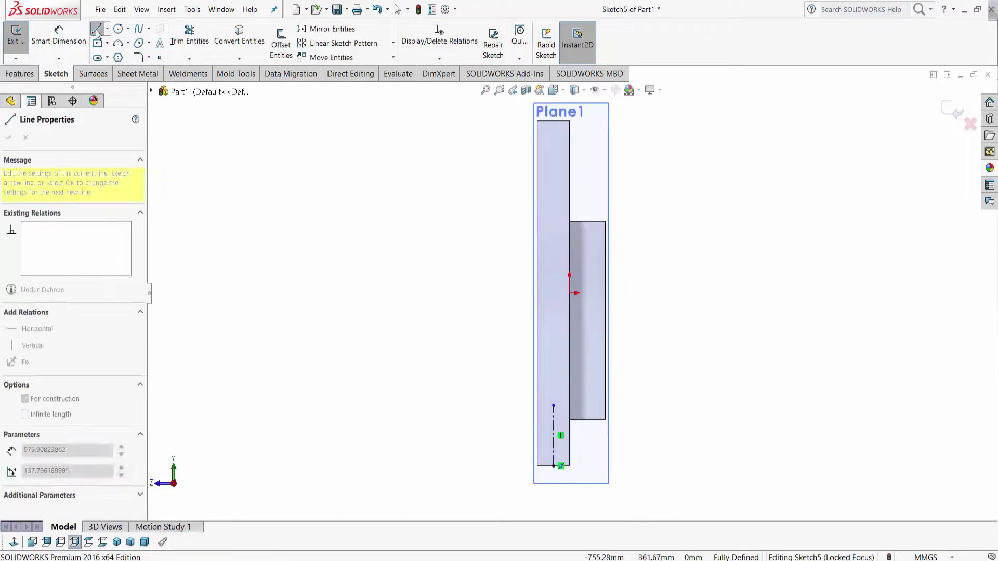
pyautogui.click(560, 465)
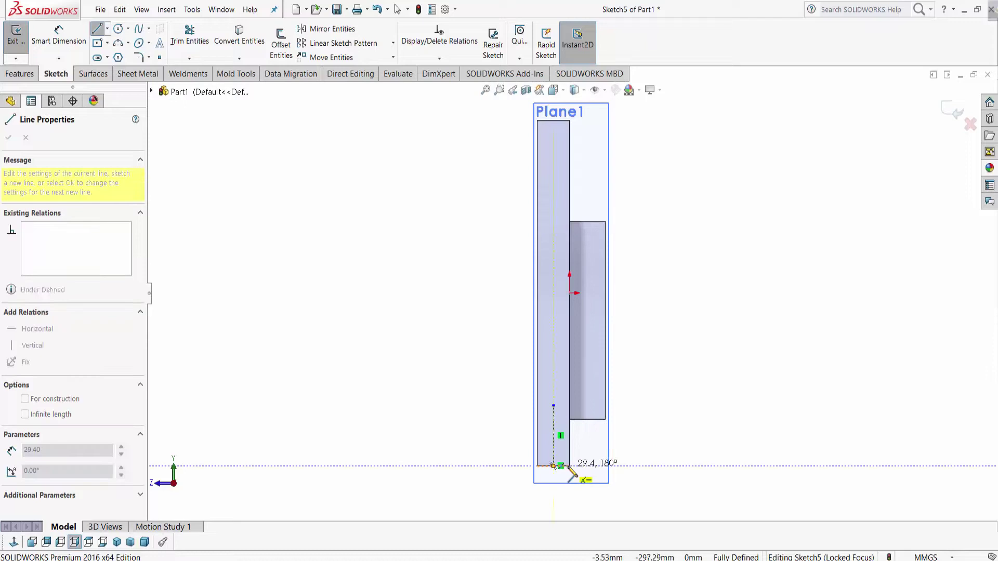
pyautogui.click(570, 466)
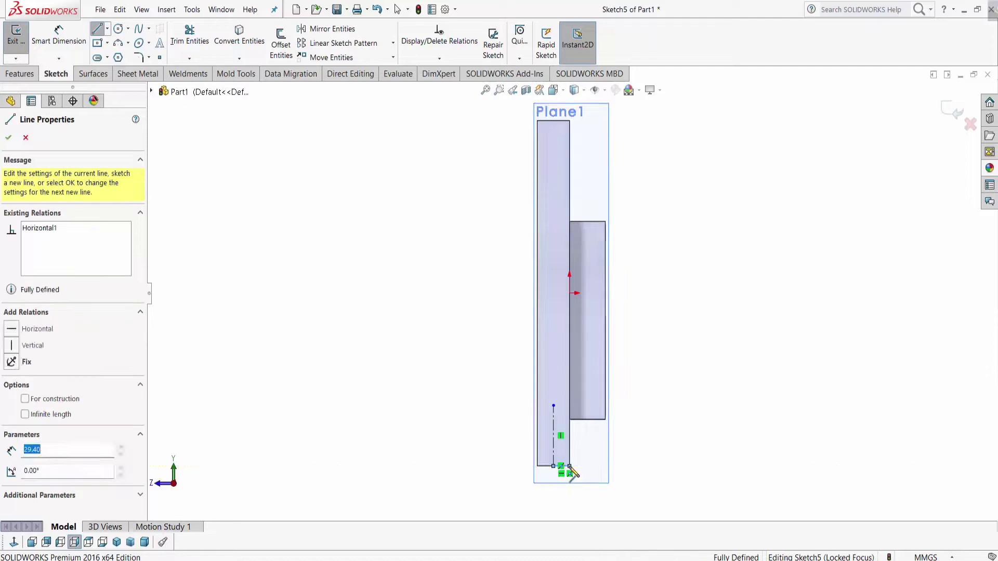
pyautogui.click(620, 503)
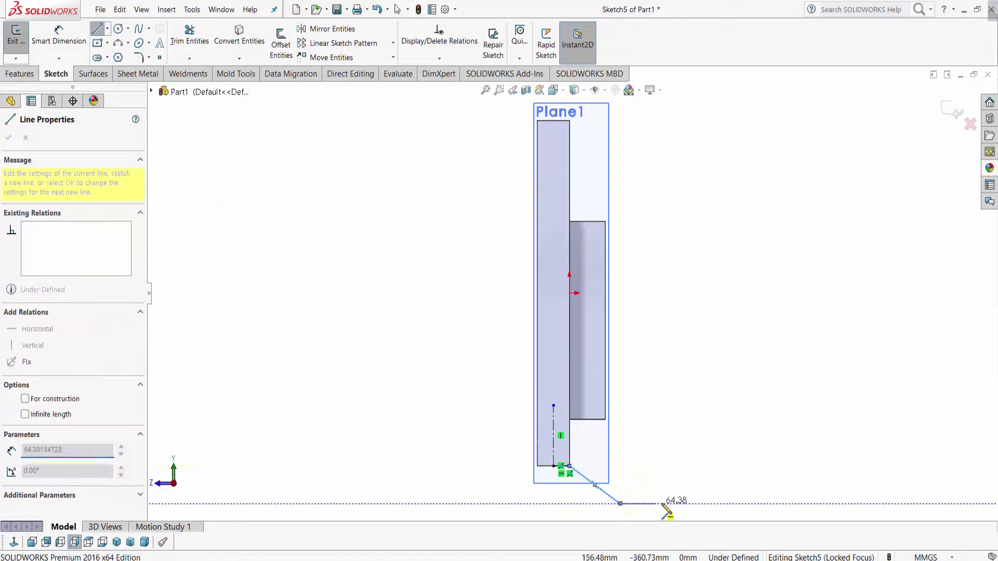
pyautogui.rightClick(662, 503)
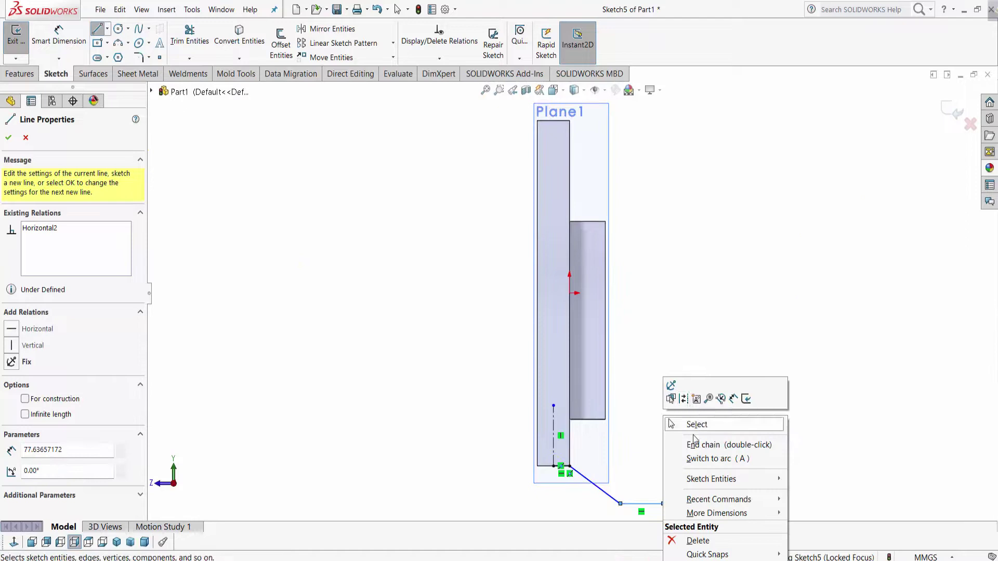
pyautogui.click(728, 445)
pyautogui.press('Escape')
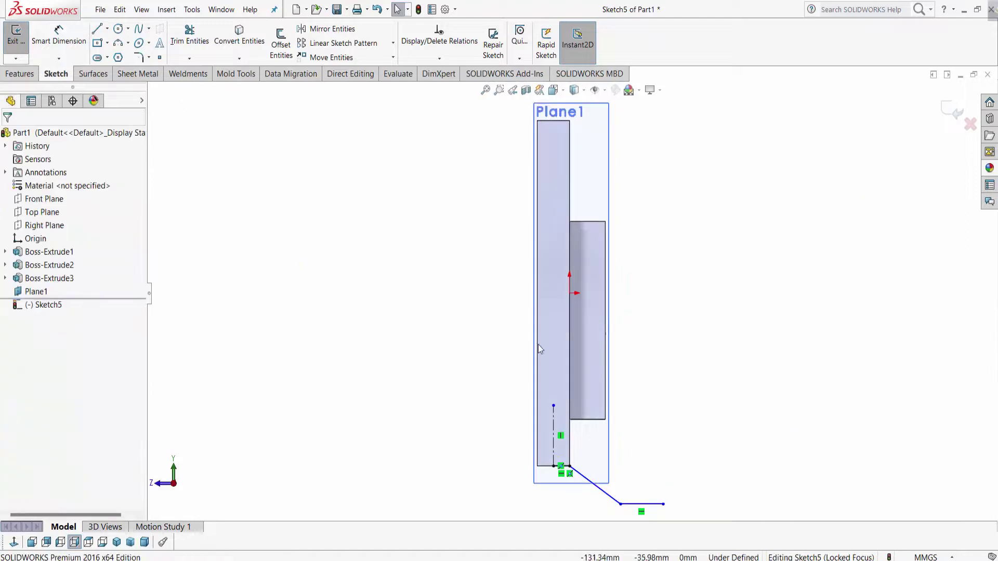
pyautogui.scroll(2, 642, 462)
pyautogui.scroll(-2, 567, 307)
# - Draw the leg's vertical end, lower horizontal and slanted edges back toward the centerline
pyautogui.click(97, 31)
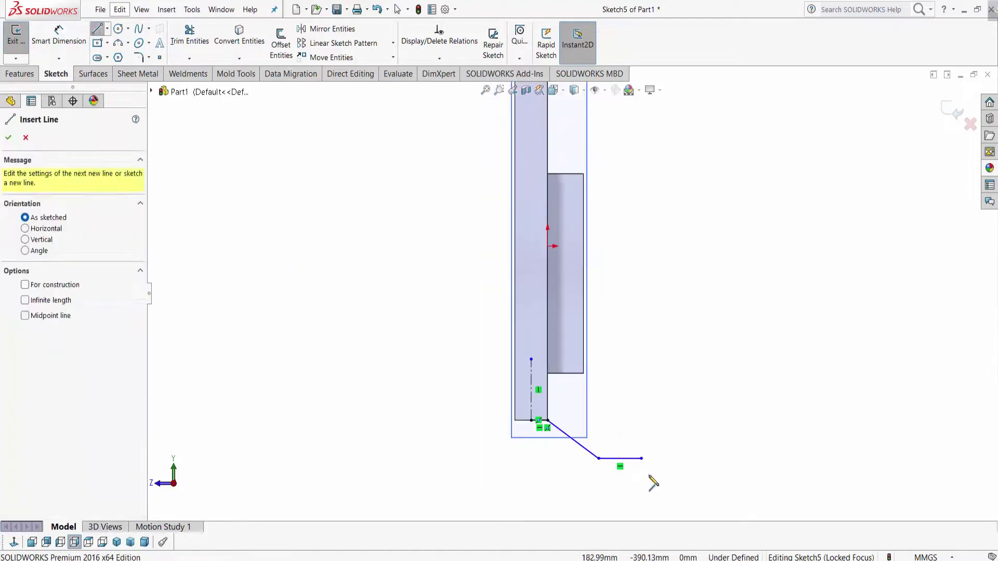
pyautogui.click(641, 459)
pyautogui.click(641, 474)
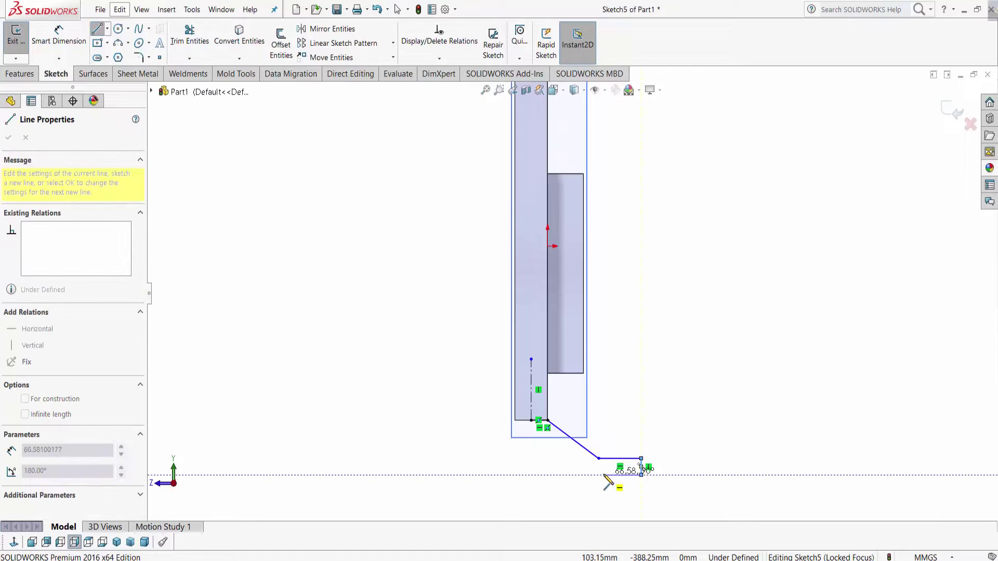
pyautogui.click(602, 474)
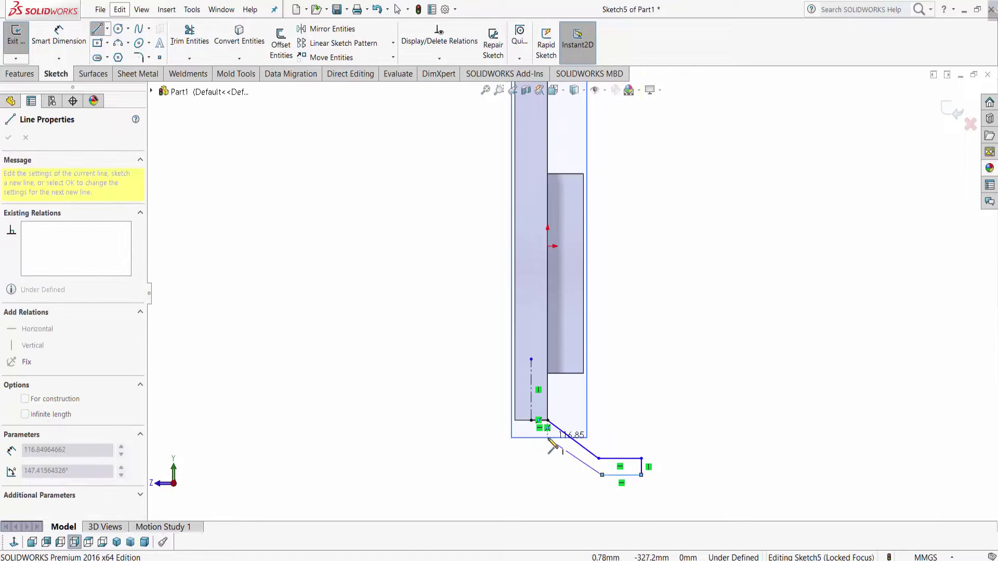
pyautogui.click(549, 435)
pyautogui.click(531, 435)
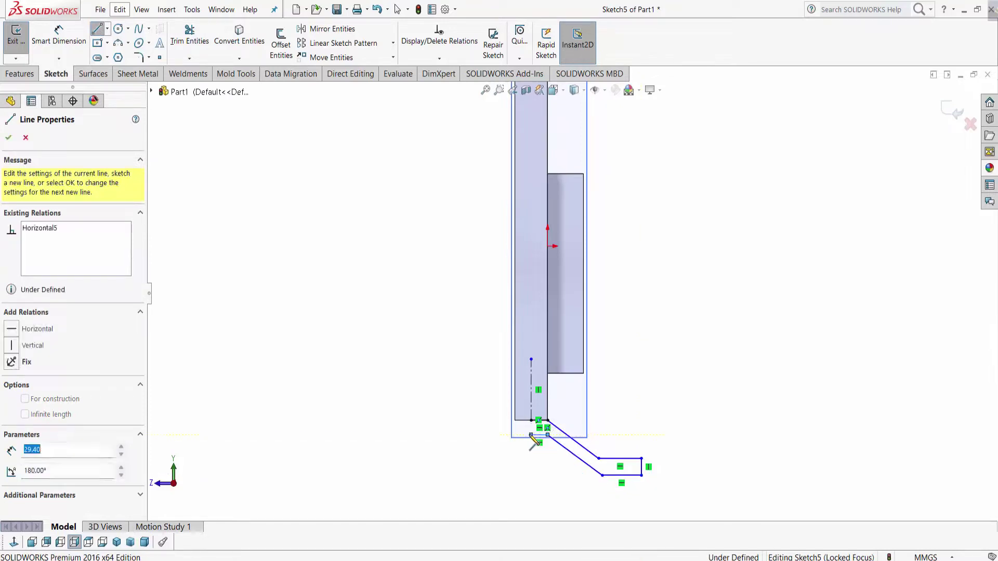
# - Add a second vertical centerline at the top of the leg
pyautogui.click(107, 30)
pyautogui.click(127, 57)
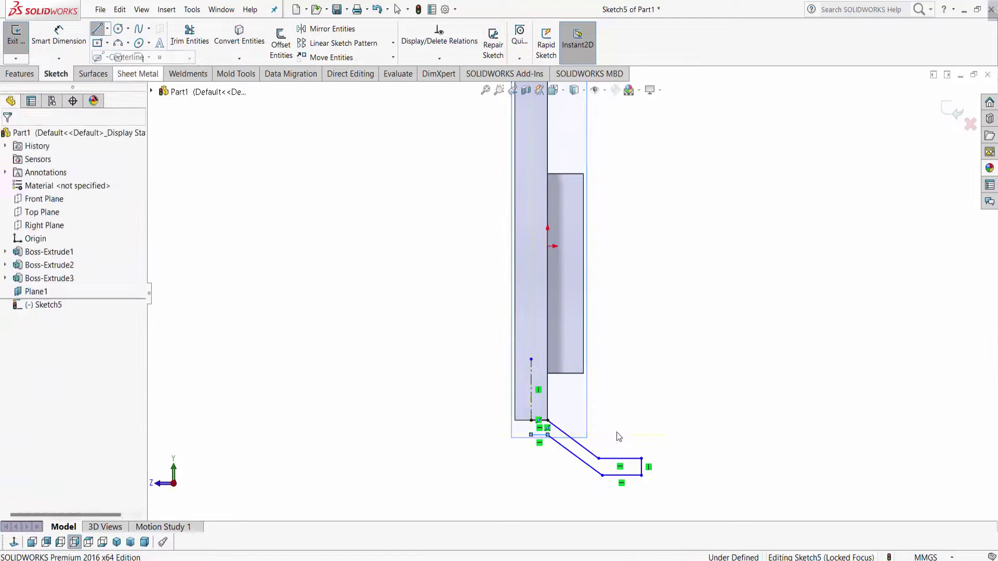
pyautogui.scroll(-2, 619, 447)
pyautogui.click(491, 401)
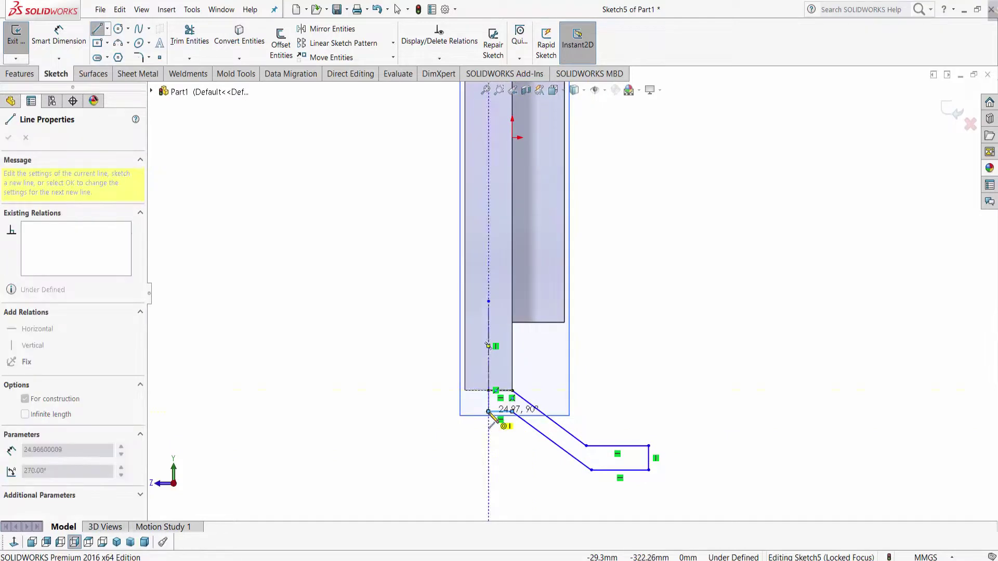
pyautogui.rightClick(495, 425)
pyautogui.click(528, 439)
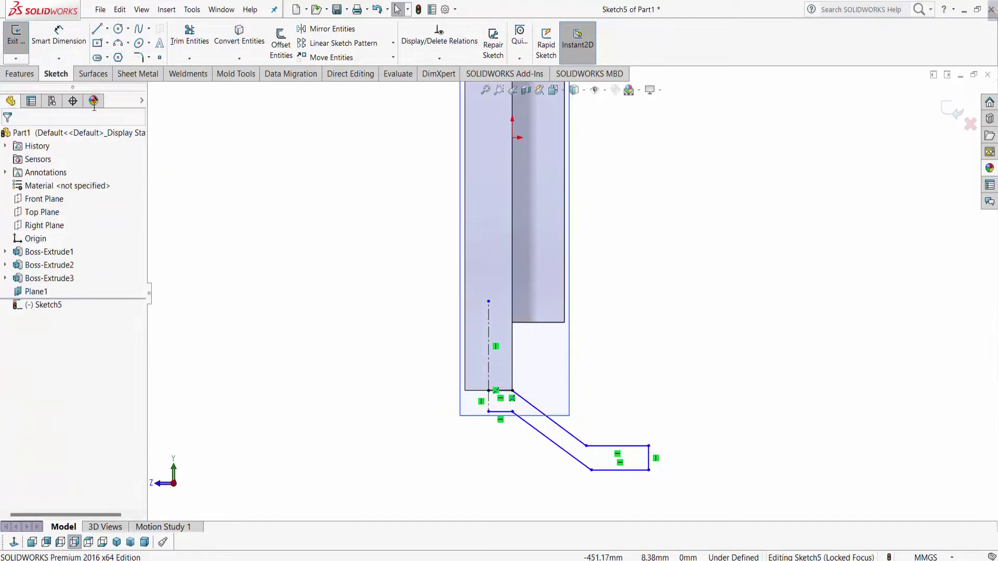
# - Dimension the leg thickness and the leg end height to 30 mm each
pyautogui.click(501, 391)
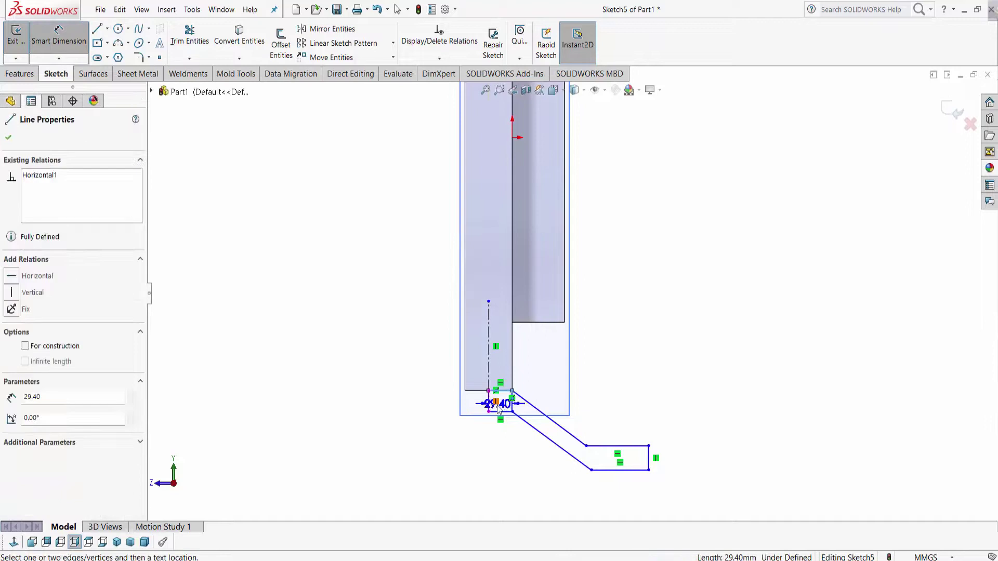
pyautogui.click(499, 413)
pyautogui.click(401, 413)
pyautogui.write('30')
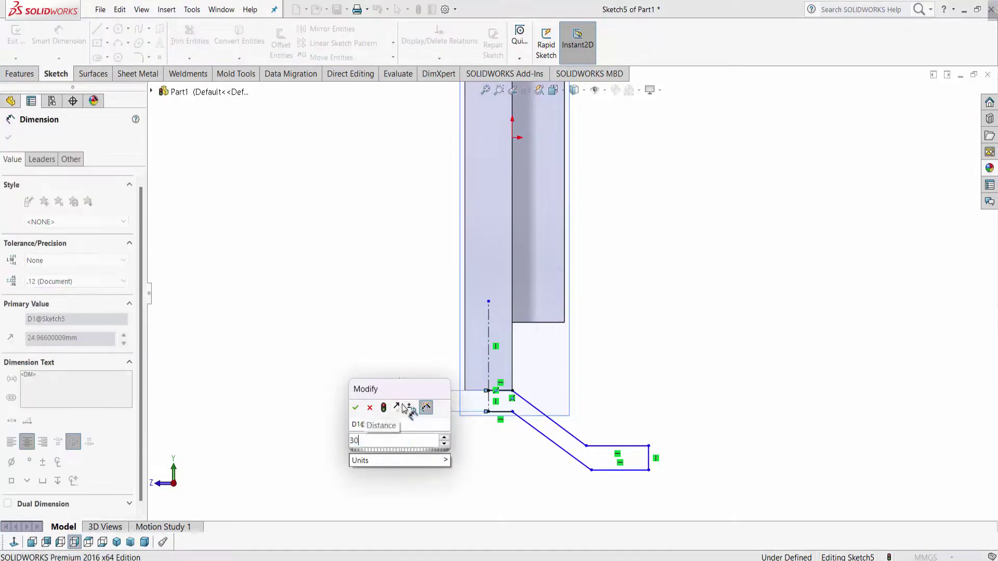
pyautogui.press('Return')
pyautogui.click(630, 468)
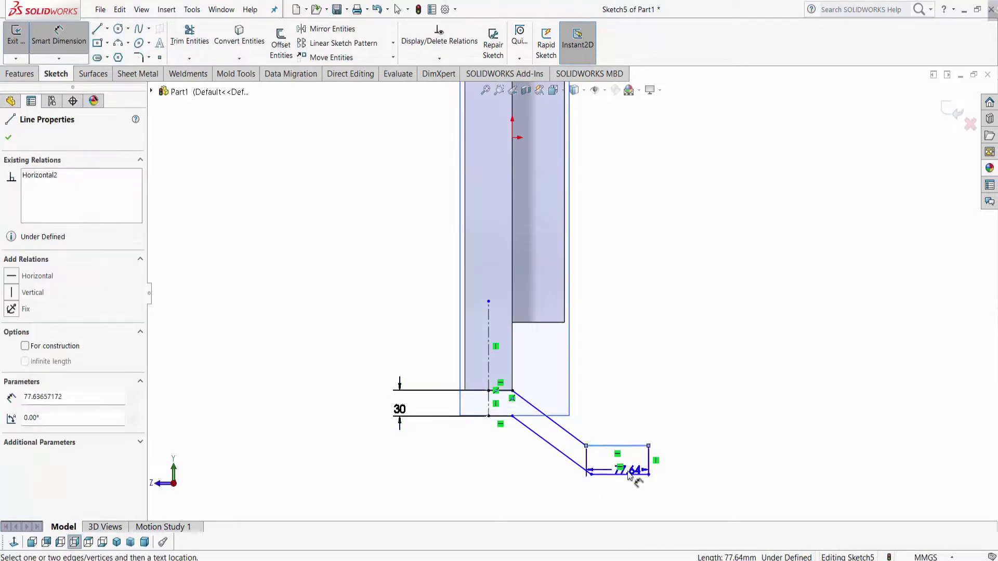
pyautogui.click(704, 464)
pyautogui.write('30')
pyautogui.press('Return')
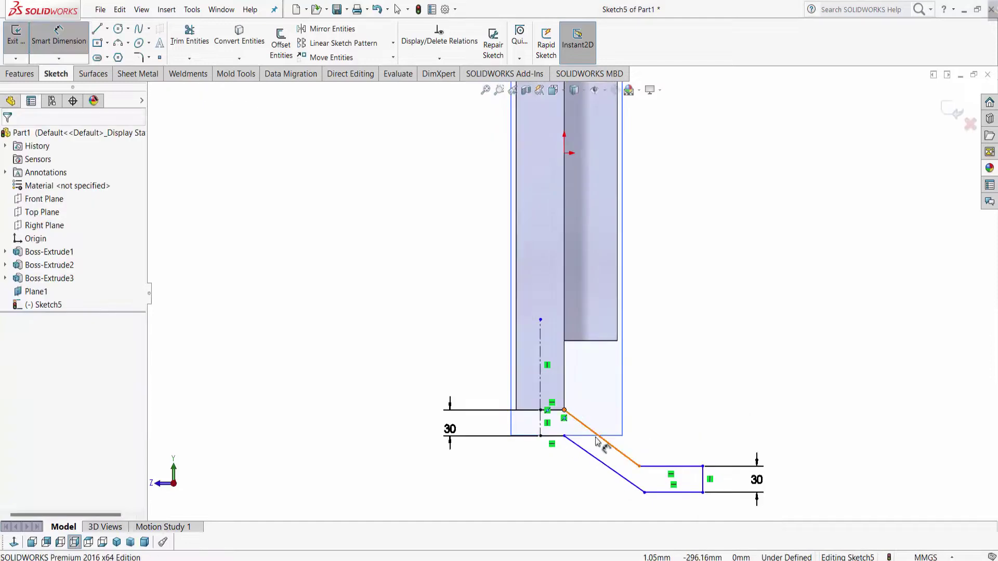
# - Set the slanted leg's horizontal reach to 95 mm
pyautogui.click(639, 466)
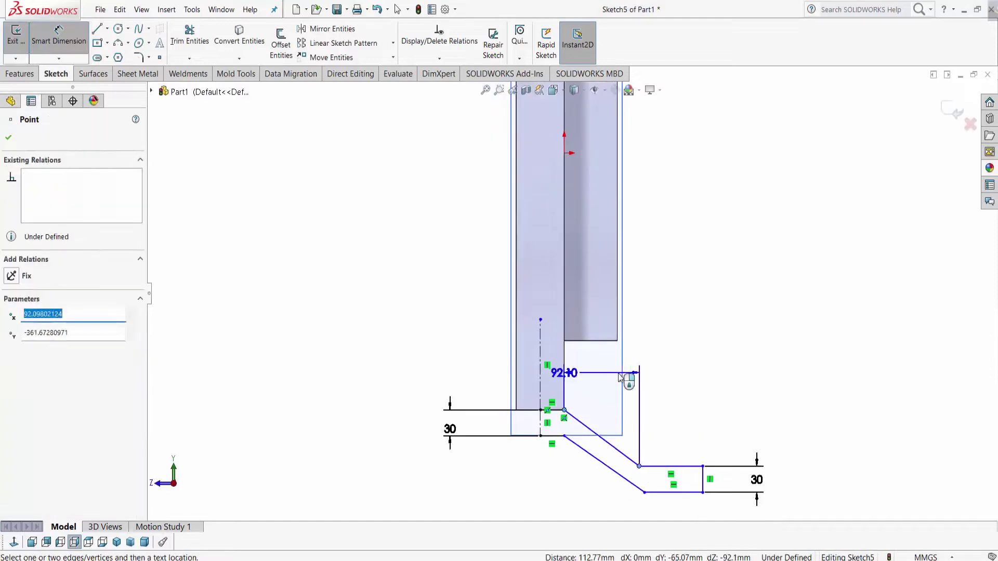
pyautogui.click(613, 377)
pyautogui.write('95')
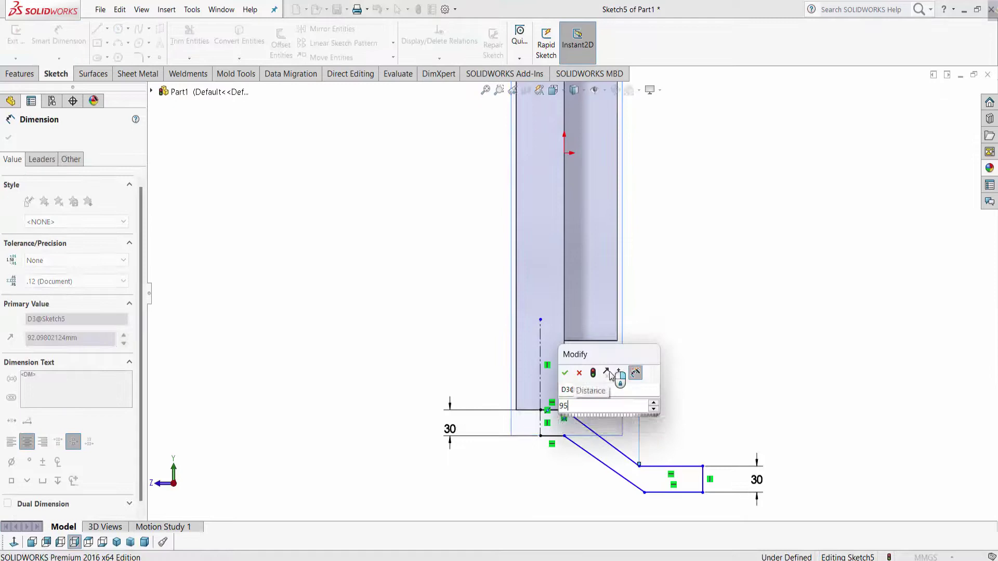
pyautogui.press('Return')
# - Add the 55 mm offset dimension on the leg foot
pyautogui.click(705, 468)
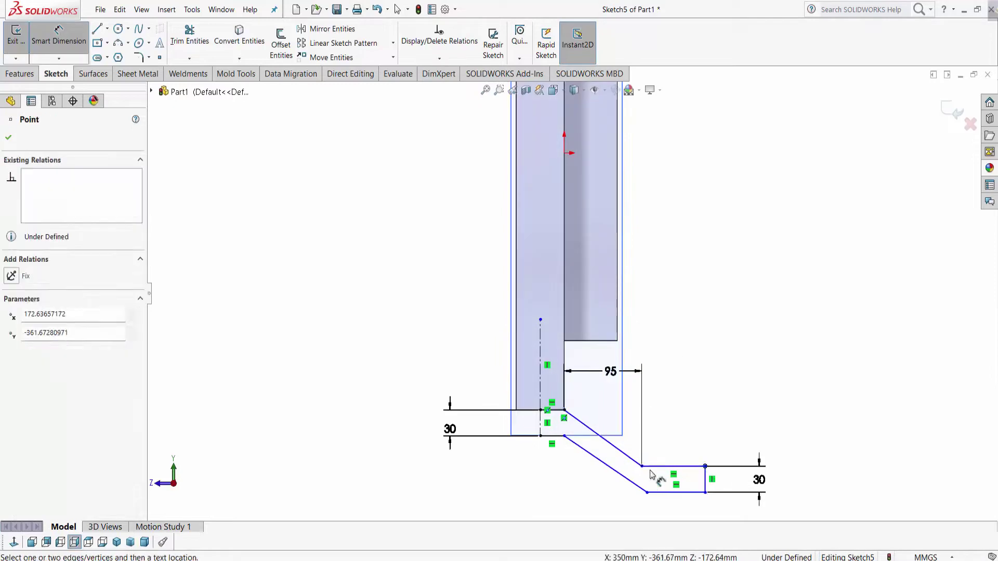
pyautogui.click(642, 468)
pyautogui.click(678, 416)
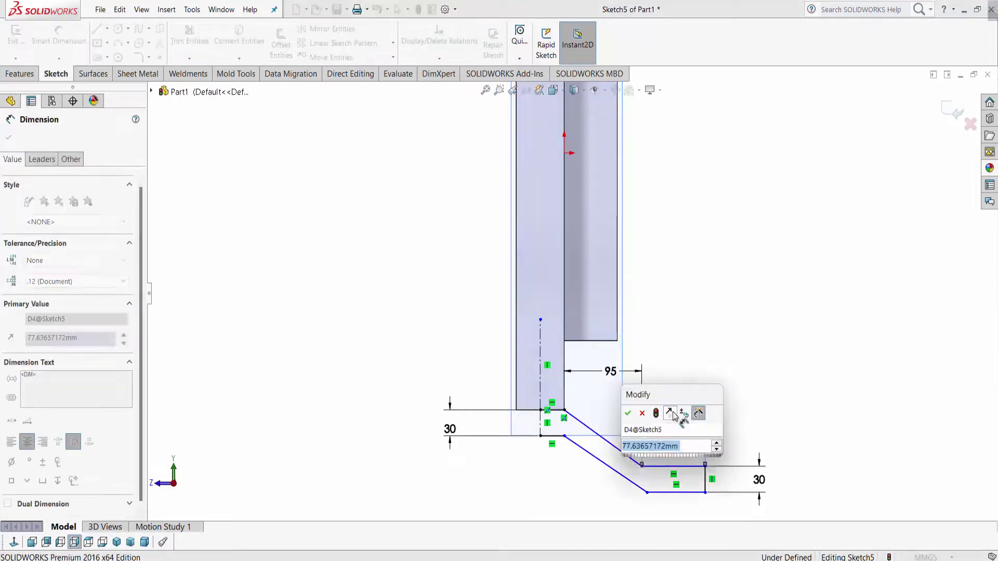
pyautogui.write('7')
pyautogui.press('BackSpace')
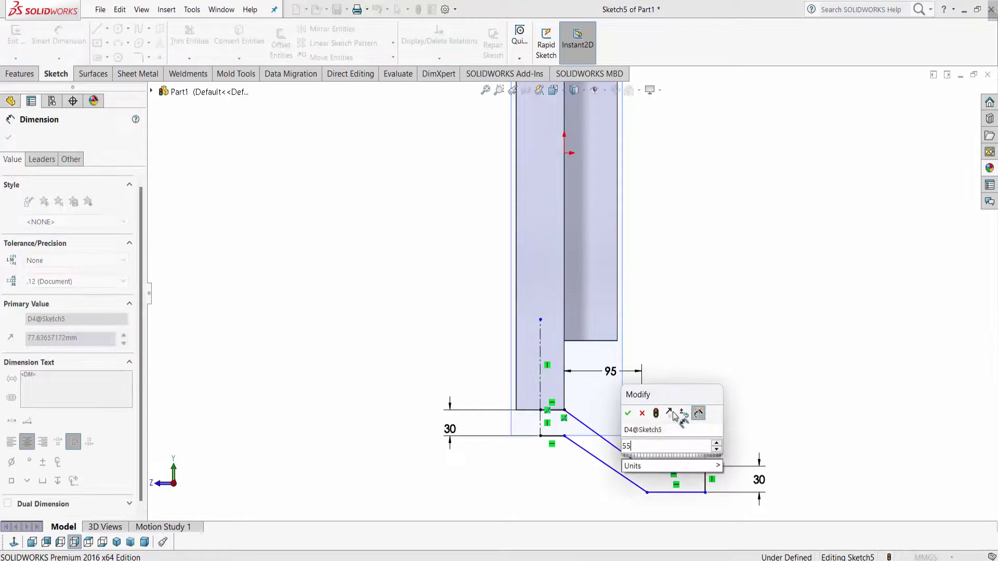
pyautogui.press('Escape')
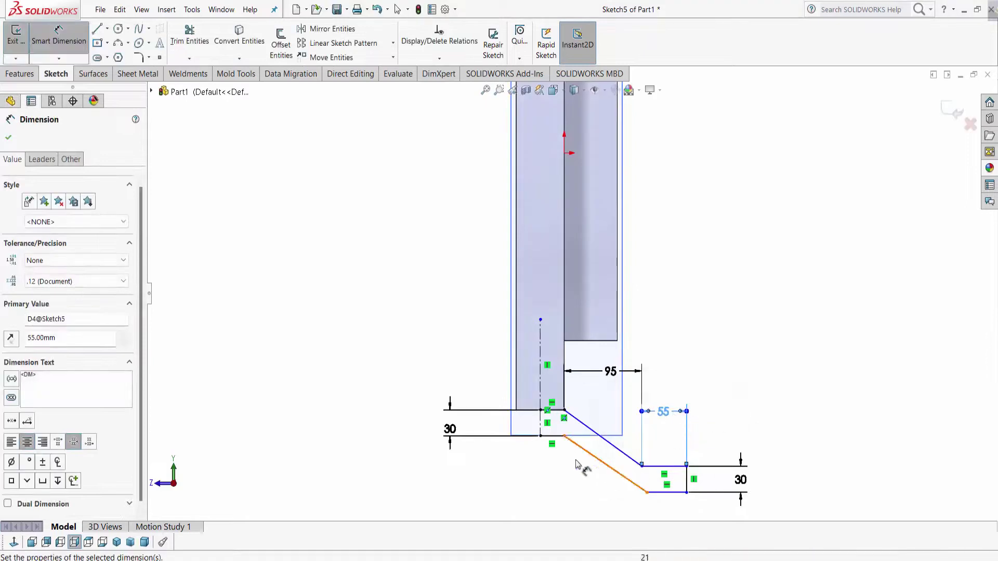
pyautogui.click(565, 436)
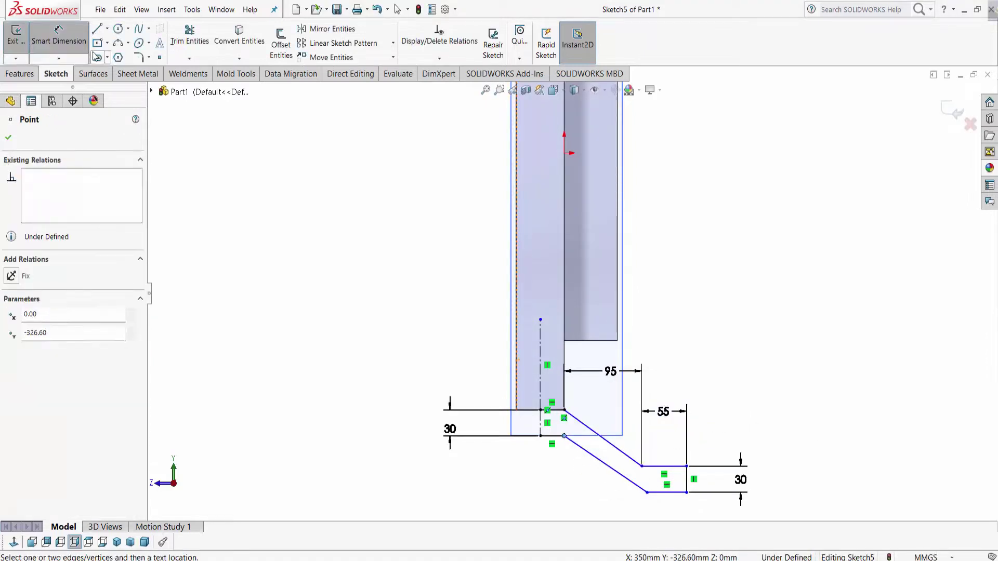
pyautogui.press('Escape')
# - Make the upper and lower leg diagonals parallel
pyautogui.click(350, 198)
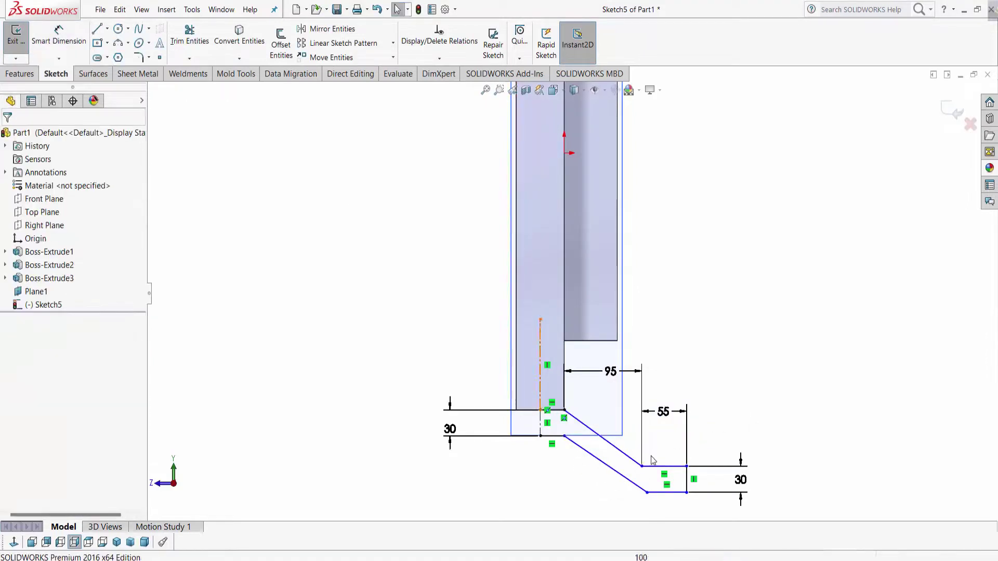
pyautogui.click(607, 445)
pyautogui.keyDown('ctrl'); pyautogui.click(605, 463); pyautogui.keyUp('ctrl')
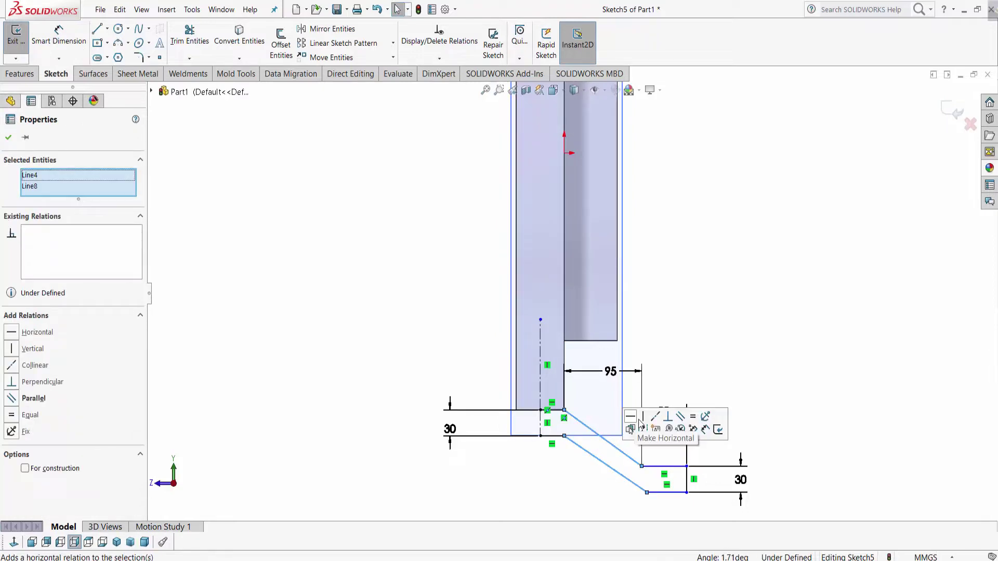
pyautogui.click(681, 422)
pyautogui.click(844, 444)
# - Dimension the gap between the two parallel diagonals to 30 mm
pyautogui.click(63, 34)
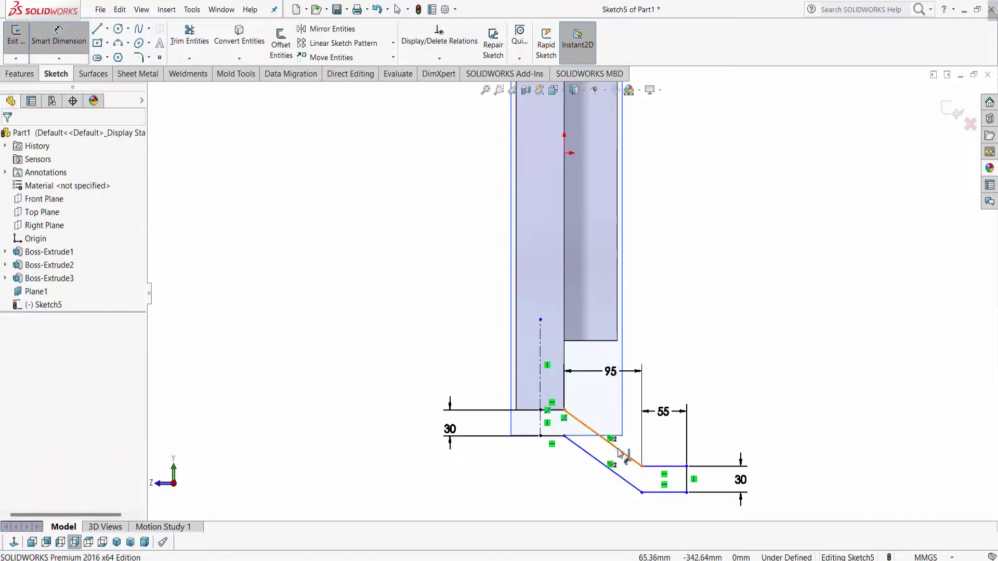
pyautogui.click(623, 453)
pyautogui.click(619, 473)
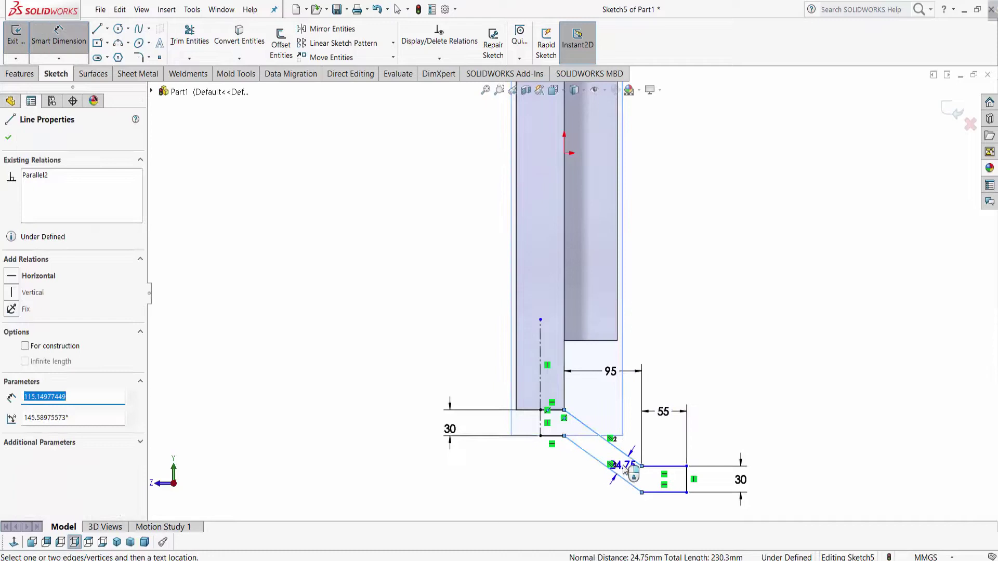
pyautogui.click(683, 493)
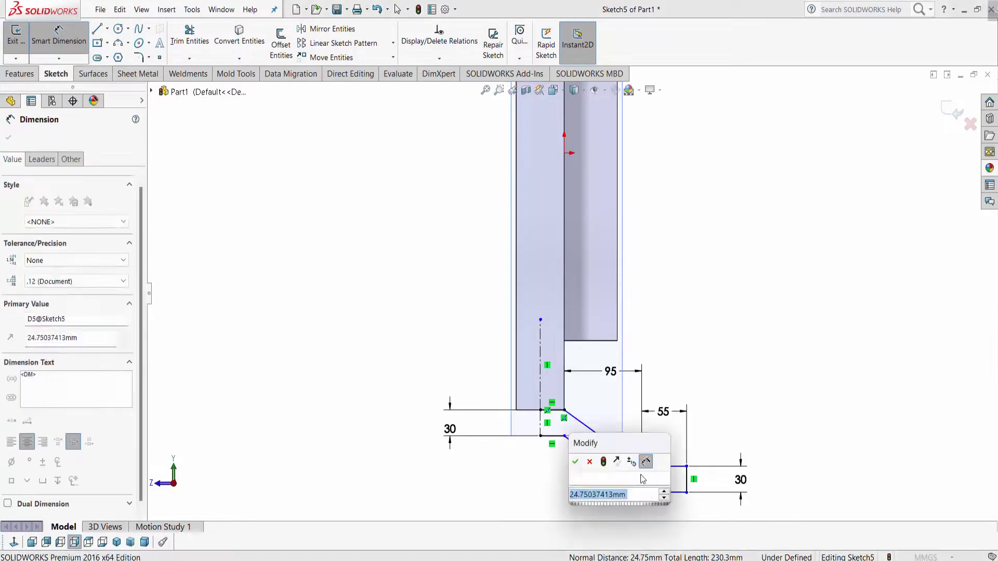
pyautogui.write('30')
pyautogui.press('Return')
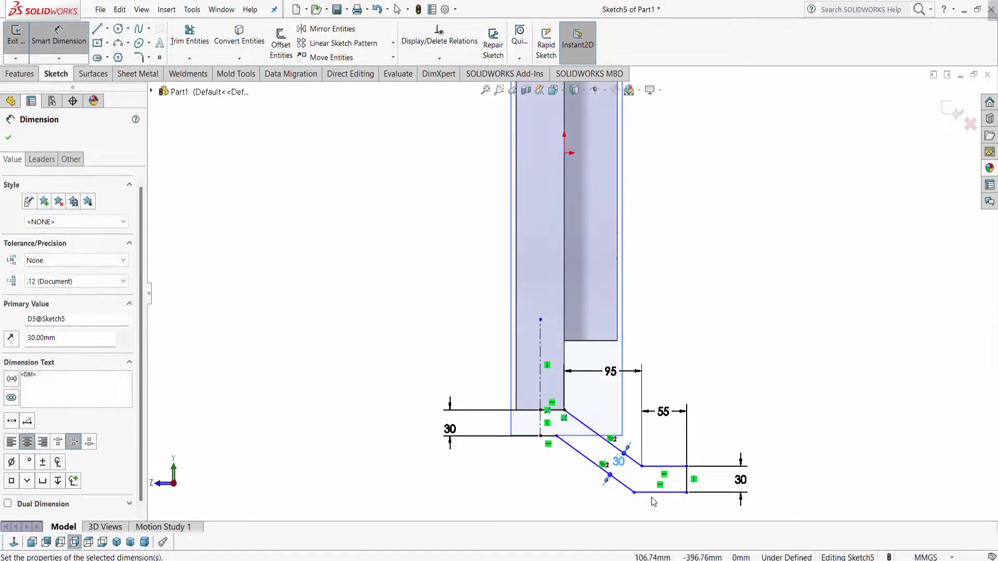
pyautogui.click(779, 494)
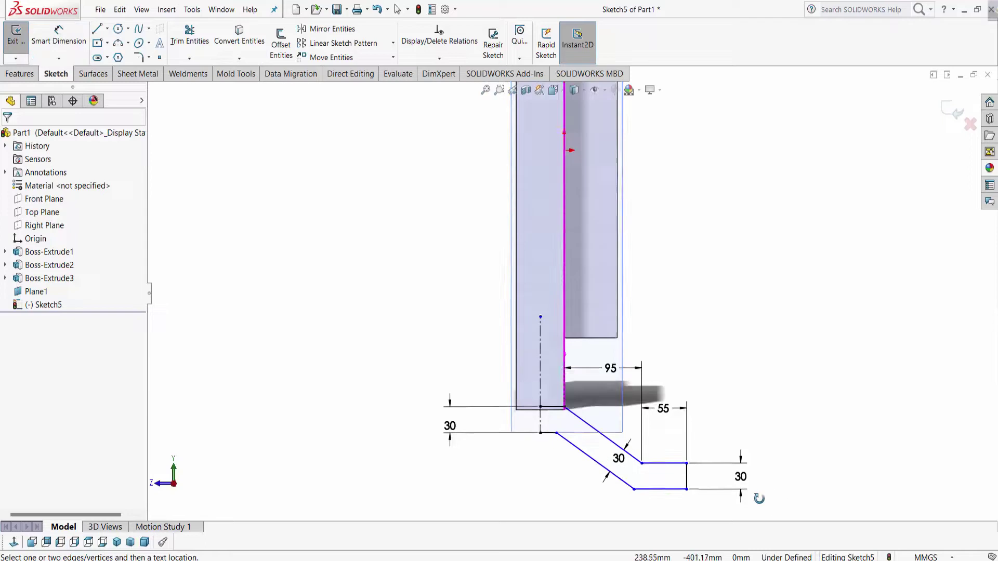
pyautogui.moveTo(775, 496); pyautogui.dragTo(758, 501, button='middle')
pyautogui.press('Escape')
# - Chamfer the upper and lower bend corners of the leg by 10 mm
pyautogui.scroll(-2, 758, 501)
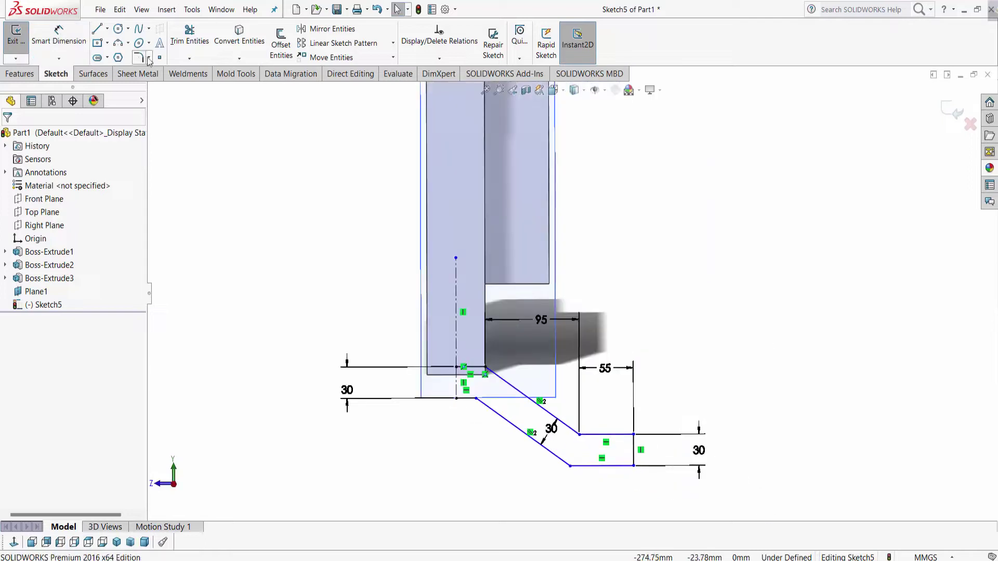
pyautogui.click(148, 57)
pyautogui.click(176, 85)
pyautogui.click(571, 466)
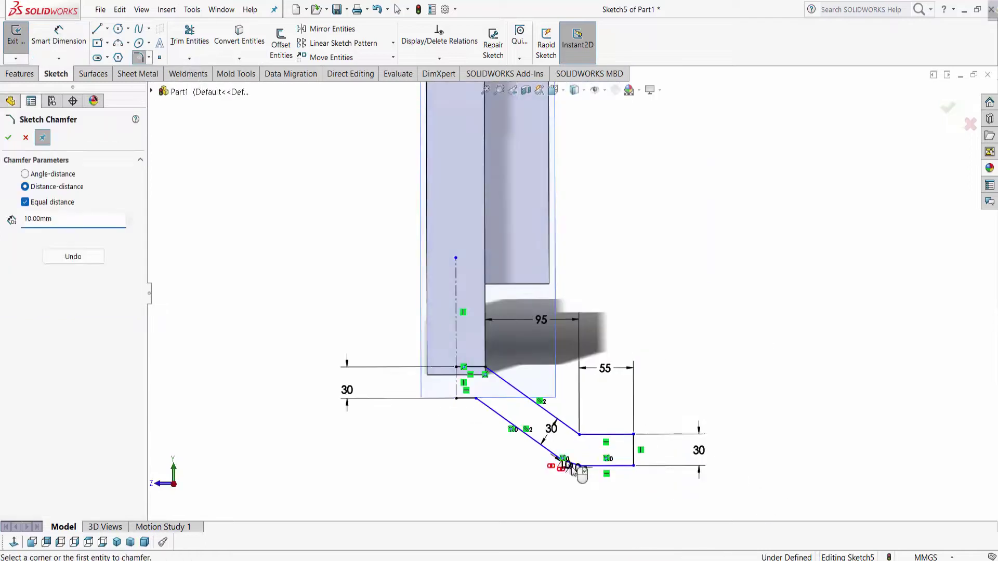
pyautogui.scroll(-3, 606, 458)
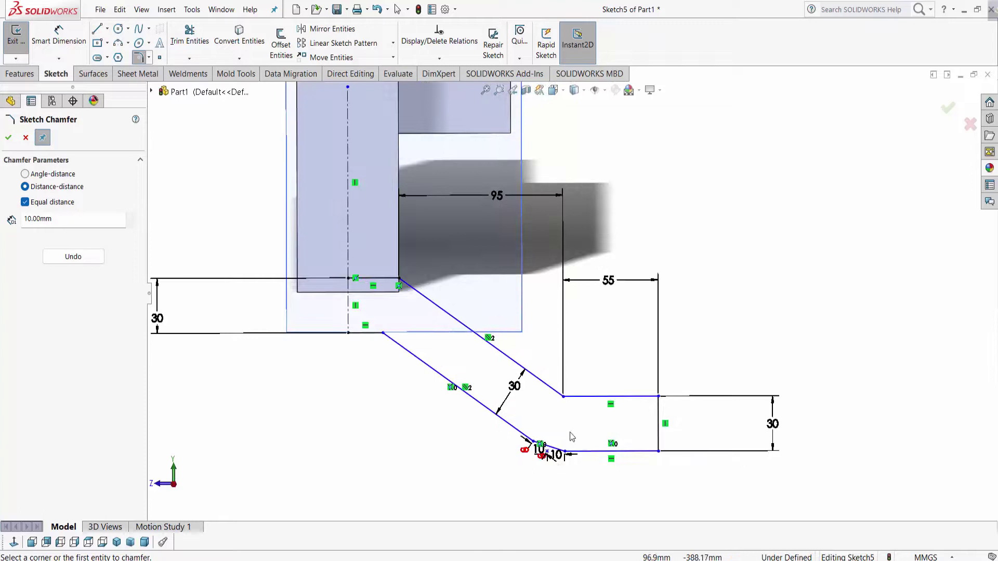
pyautogui.click(563, 397)
pyautogui.scroll(2, 717, 473)
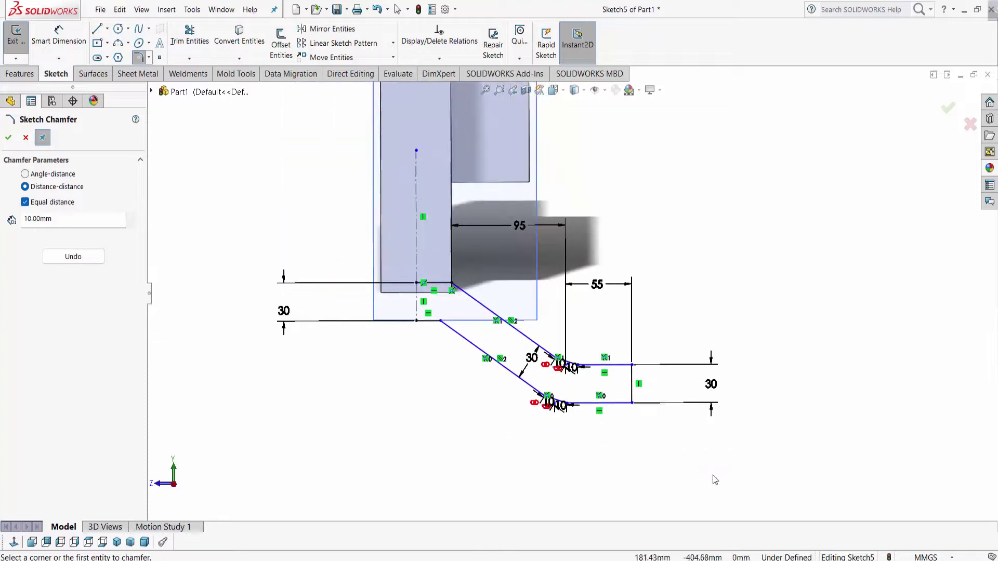
pyautogui.click(8, 139)
pyautogui.scroll(6, 582, 359)
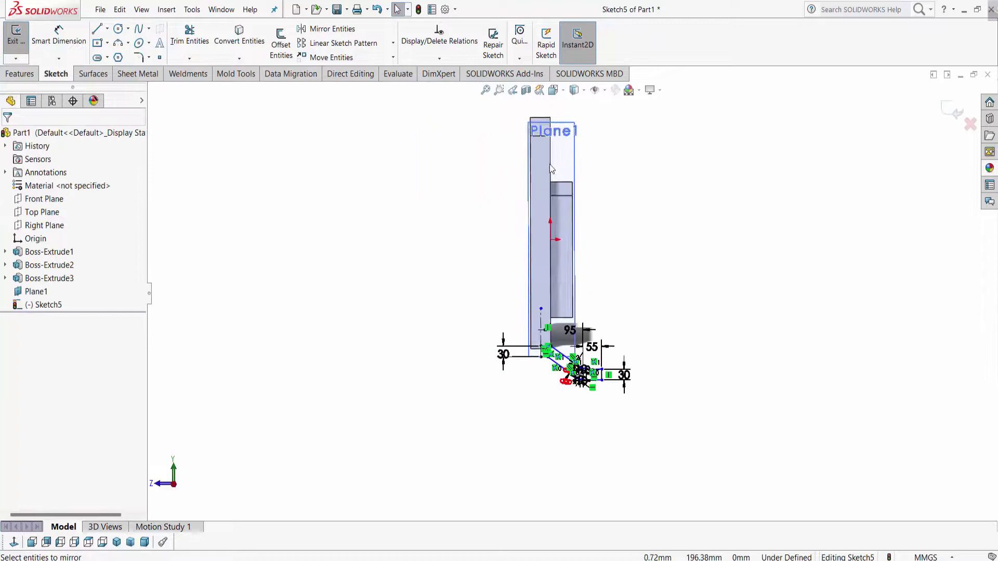
pyautogui.scroll(-1, 552, 168)
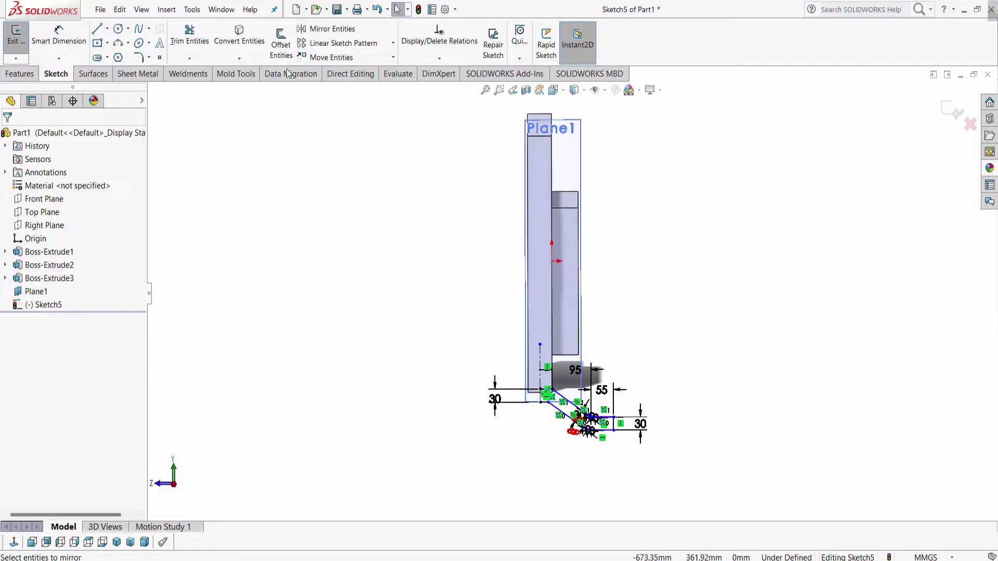
# - Mirror the whole leg profile about the vertical centerline
pyautogui.click(327, 29)
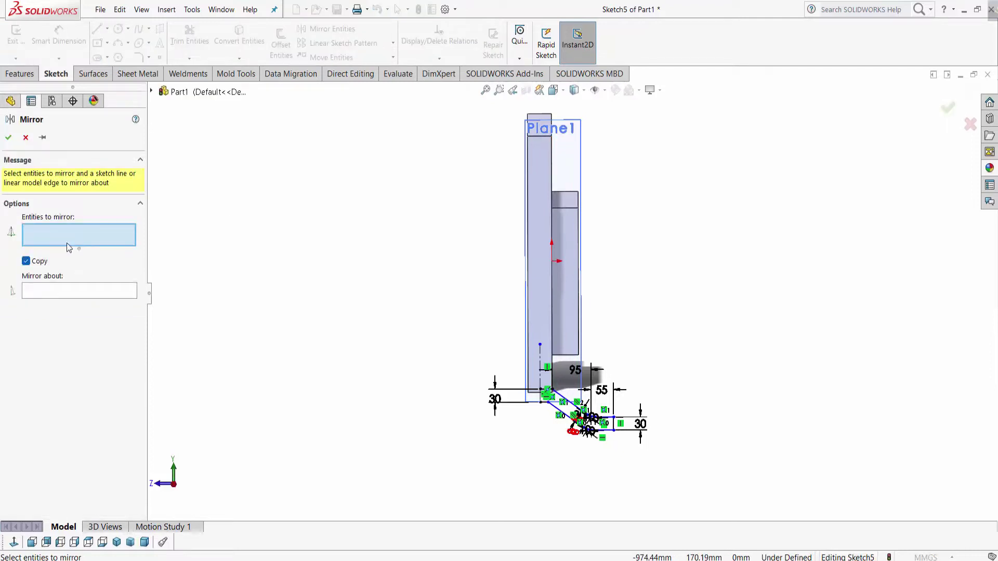
pyautogui.scroll(-5, 580, 434)
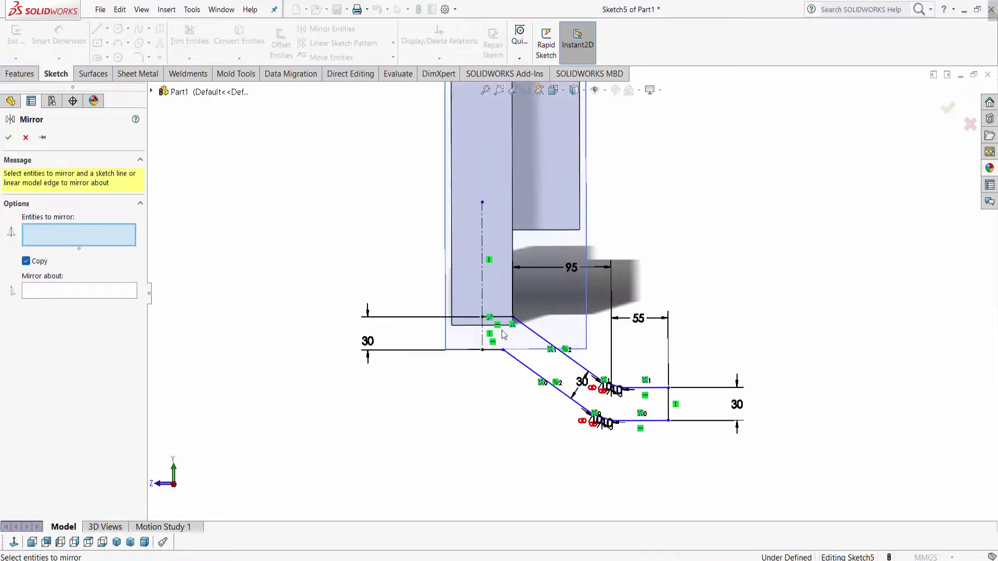
pyautogui.moveTo(623, 429); pyautogui.dragTo(709, 464)
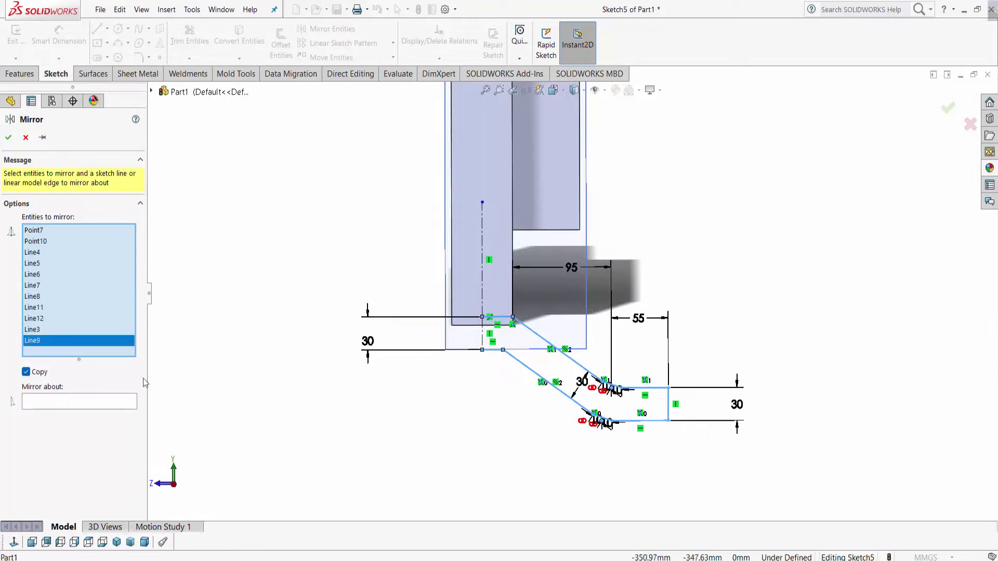
pyautogui.click(485, 279)
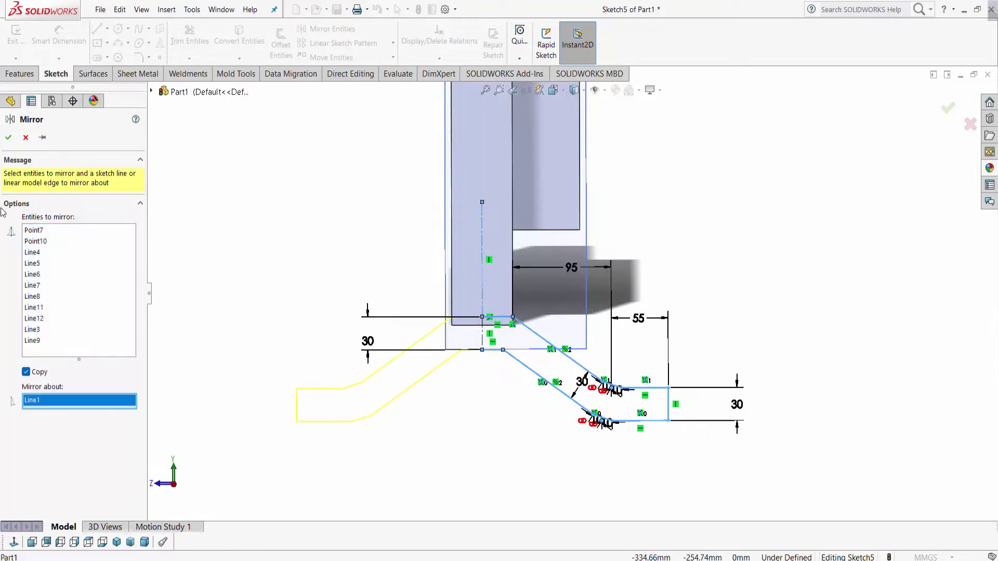
pyautogui.click(8, 137)
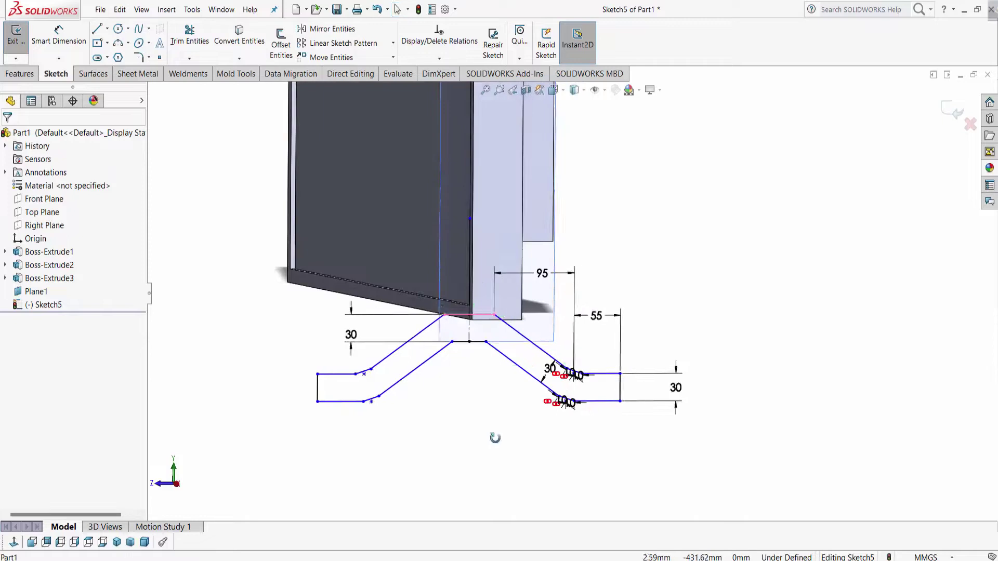
# - Extrude the two-legged sketch 25 mm with the Mid Plane end condition
pyautogui.click(20, 73)
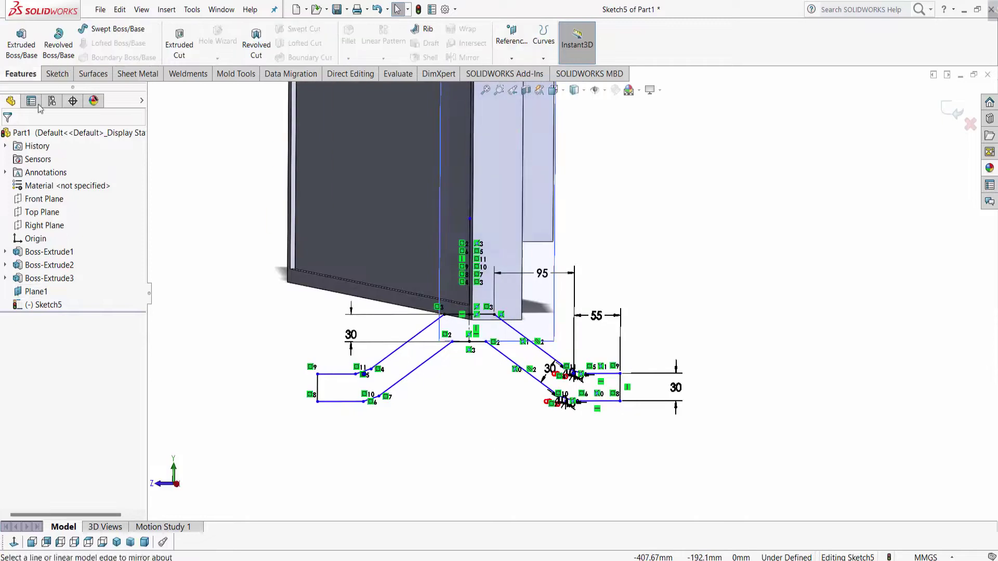
pyautogui.moveTo(468, 260); pyautogui.dragTo(529, 267, button='middle')
pyautogui.click(22, 41)
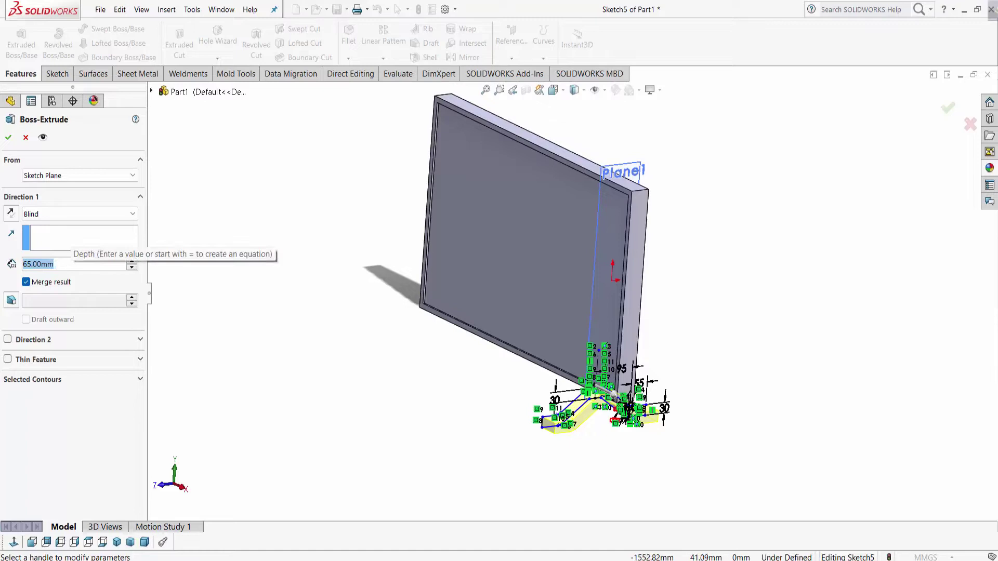
pyautogui.write('25')
pyautogui.press('Return')
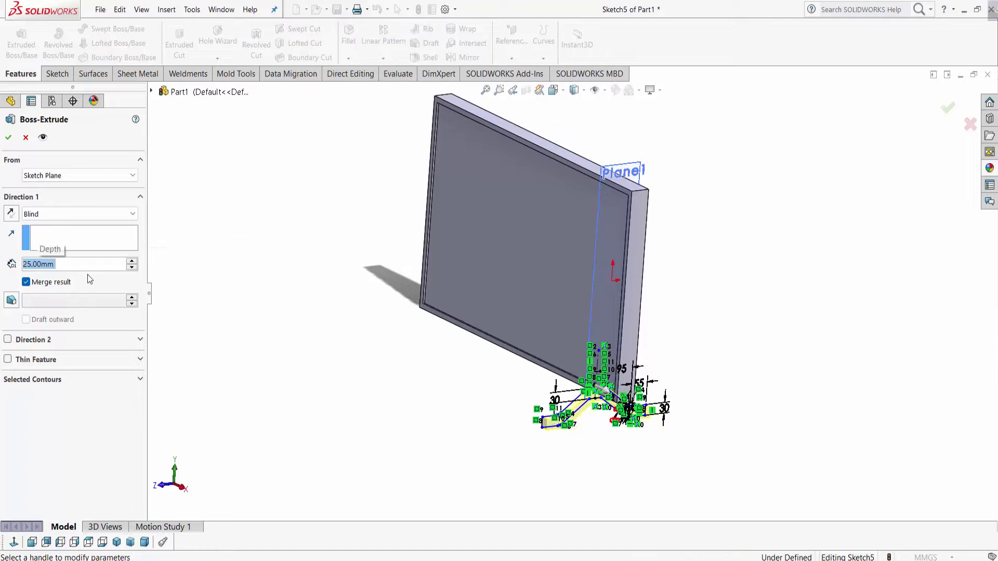
pyautogui.click(55, 213)
pyautogui.click(42, 282)
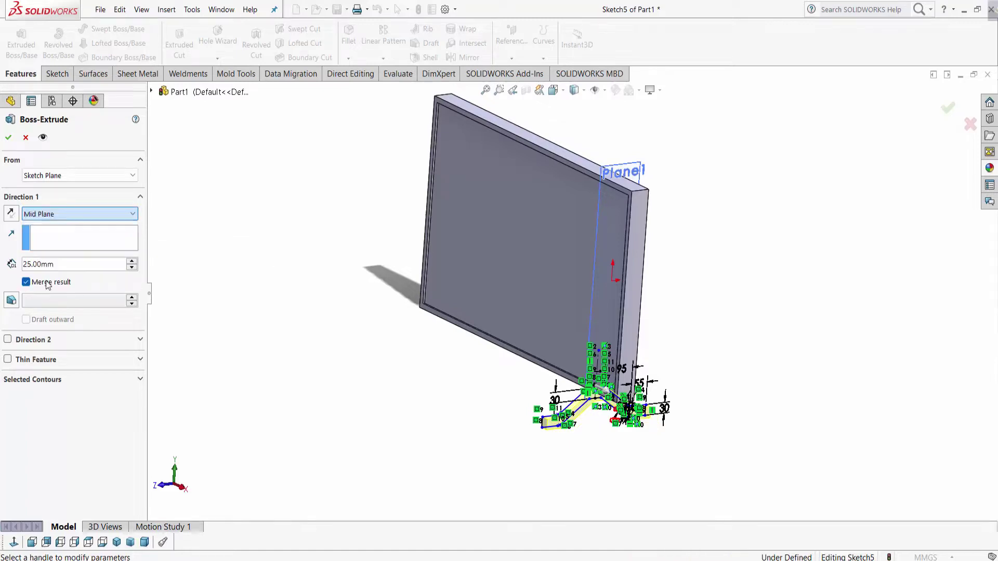
pyautogui.moveTo(500, 355); pyautogui.dragTo(587, 411, button='middle')
pyautogui.scroll(-5, 590, 411)
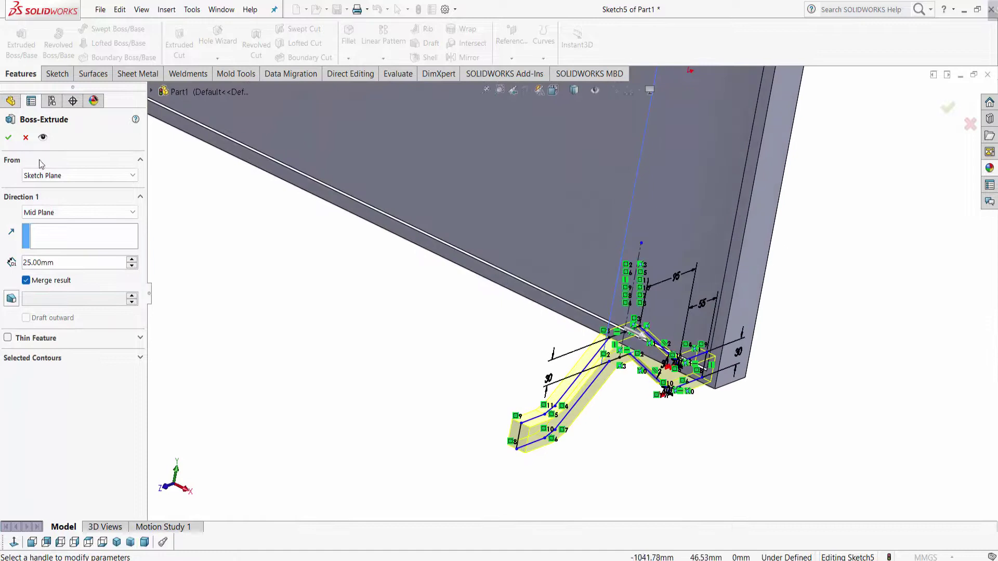
pyautogui.scroll(5, 603, 359)
pyautogui.click(8, 138)
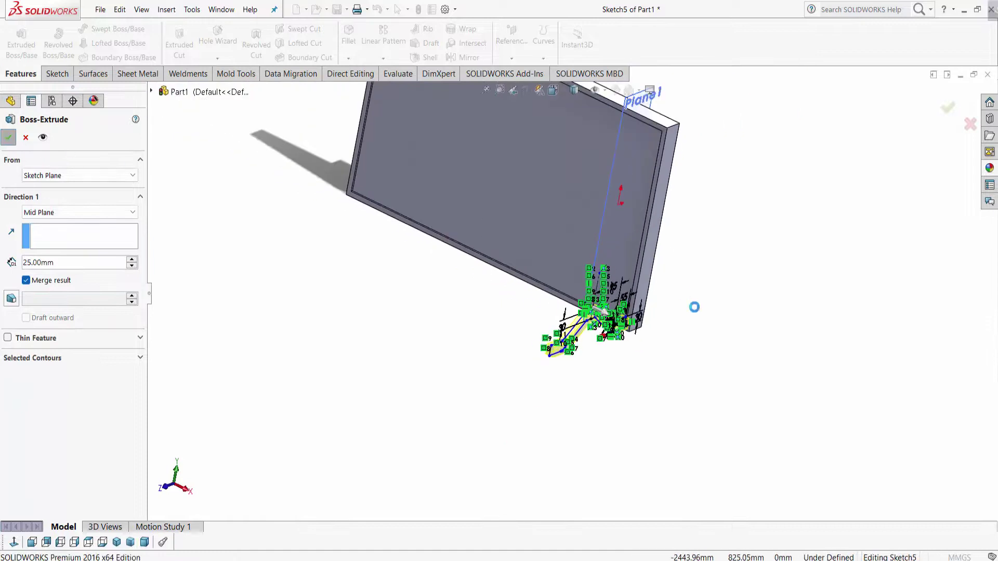
pyautogui.moveTo(684, 329)
pyautogui.mouseDown(button='middle')
pyautogui.moveTo(609, 204)
pyautogui.moveTo(560, 212)
pyautogui.moveTo(593, 411)
pyautogui.mouseUp(button='middle')
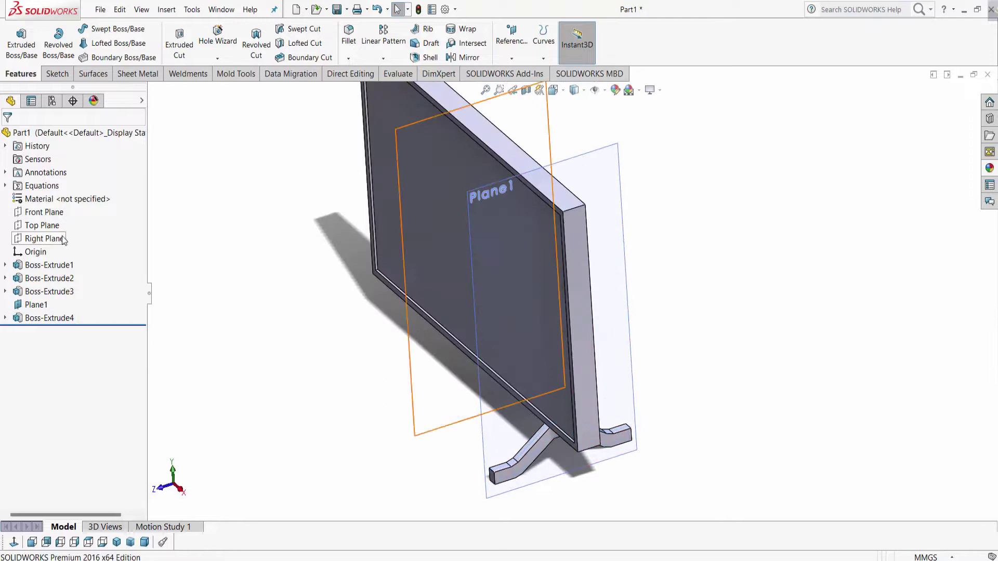
# - Mirror Boss-Extrude4 across the Right Plane to create the second stand leg
pyautogui.click(45, 238)
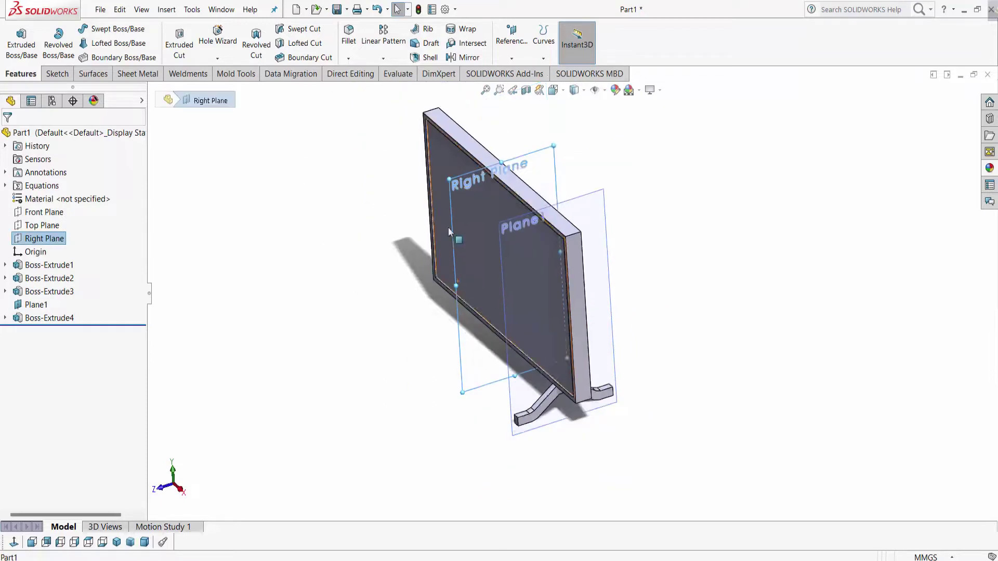
pyautogui.moveTo(350, 265); pyautogui.dragTo(468, 156, button='middle')
pyautogui.click(464, 57)
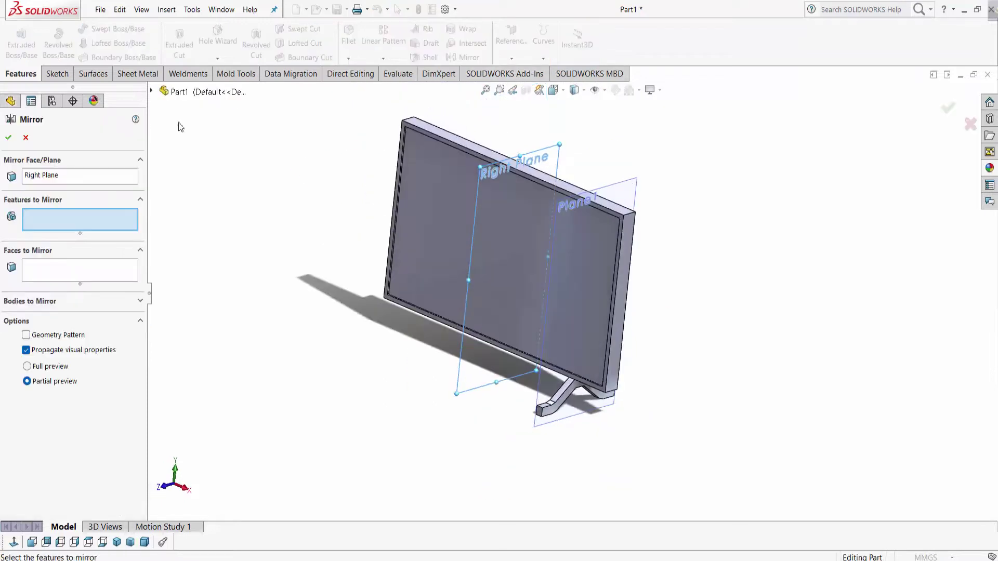
pyautogui.click(151, 91)
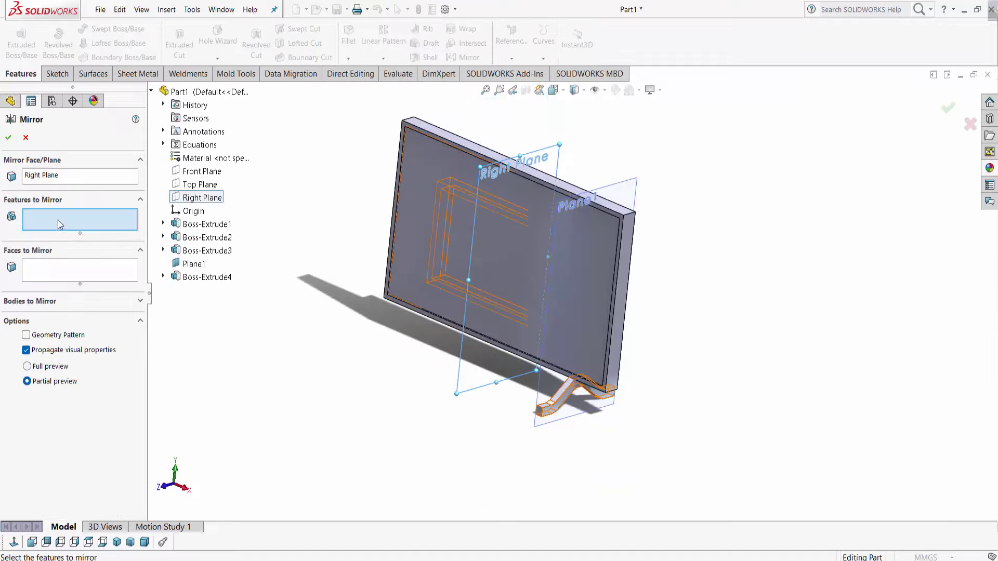
pyautogui.click(203, 277)
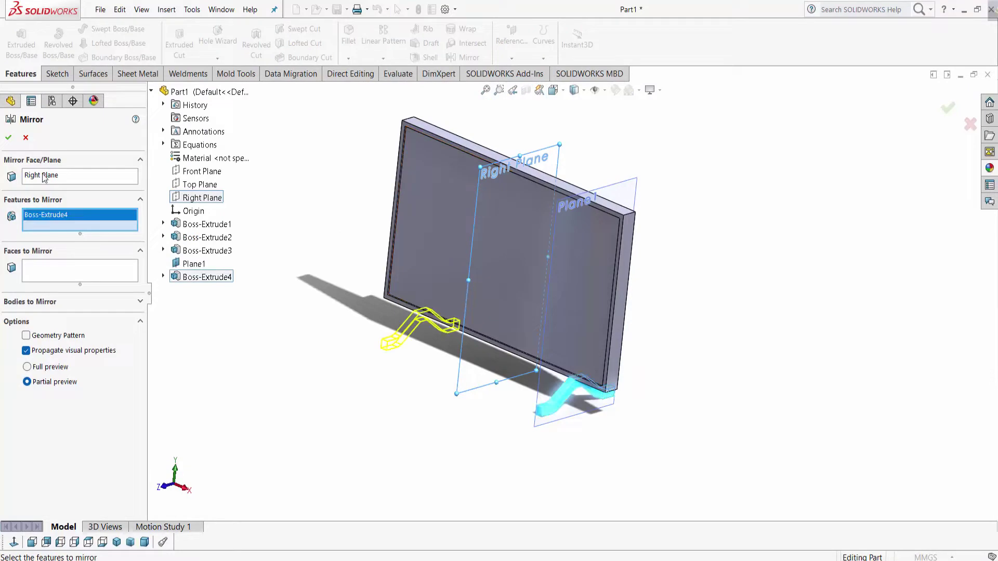
pyautogui.click(9, 138)
# - Orbit toward the TV's underside and right-click the rim's front face
pyautogui.moveTo(676, 387)
pyautogui.mouseDown(button='middle')
pyautogui.moveTo(575, 421)
pyautogui.moveTo(530, 307)
pyautogui.mouseUp(button='middle')
pyautogui.scroll(-3, 529, 302)
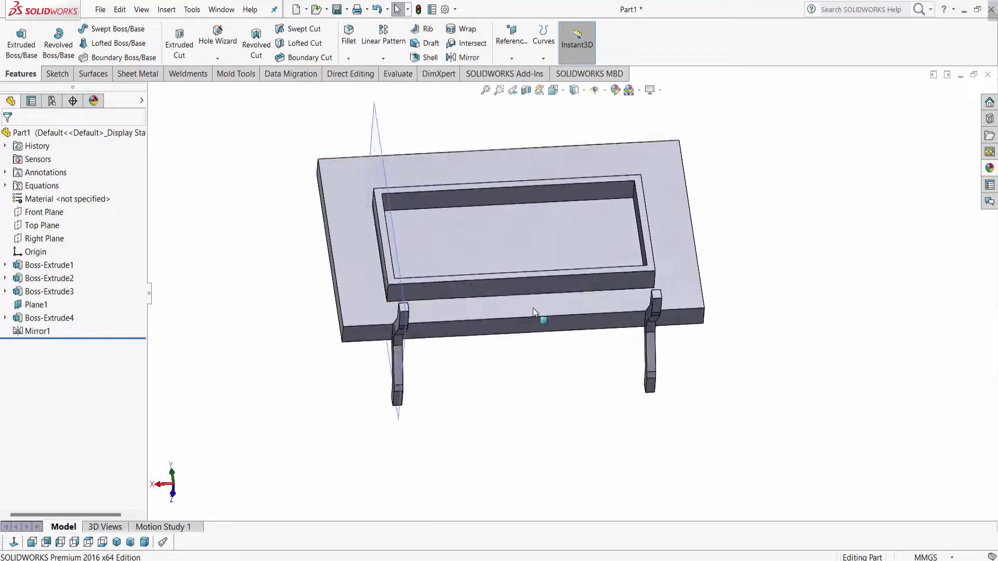
pyautogui.scroll(-2, 529, 302)
pyautogui.rightClick(501, 278)
# - Sketch on the rim face, view it Normal To, and draw four circles in a row
pyautogui.click(520, 241)
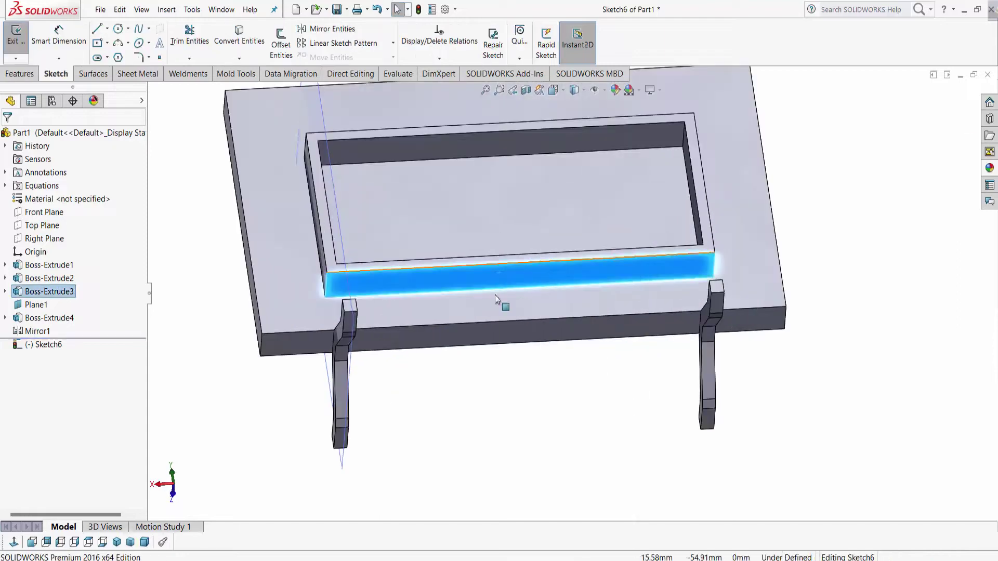
pyautogui.click(102, 542)
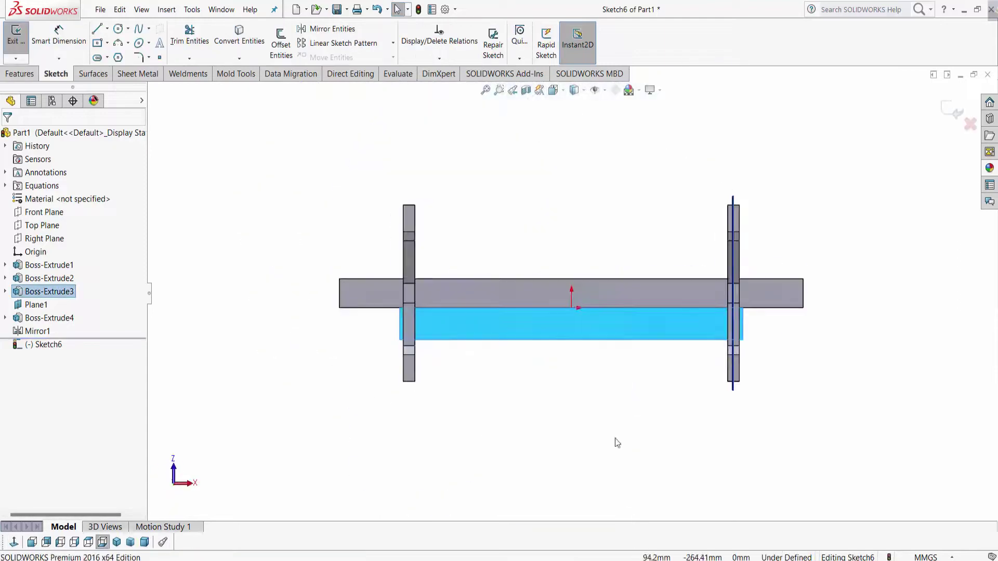
pyautogui.click(119, 29)
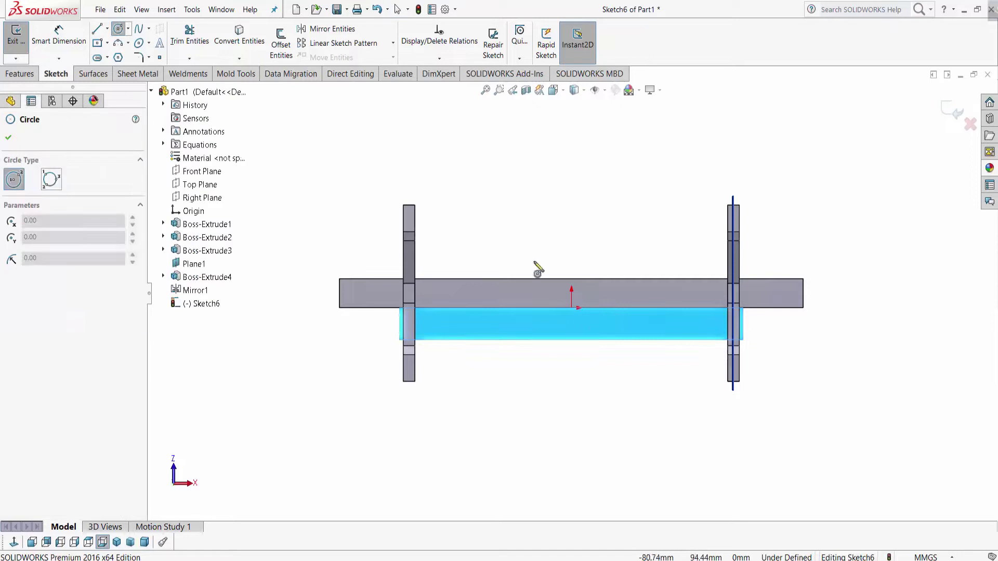
pyautogui.scroll(-2, 525, 260)
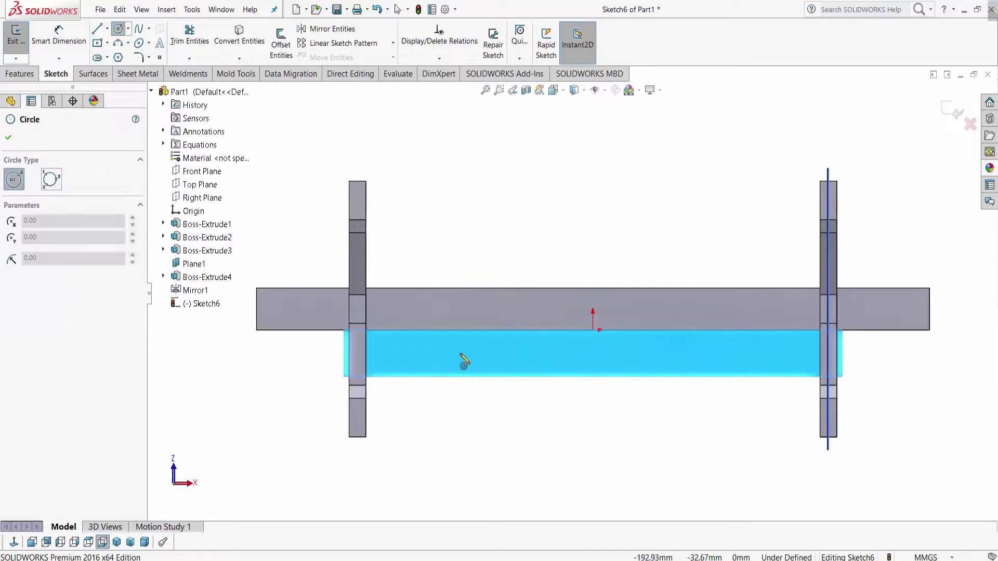
pyautogui.click(419, 353)
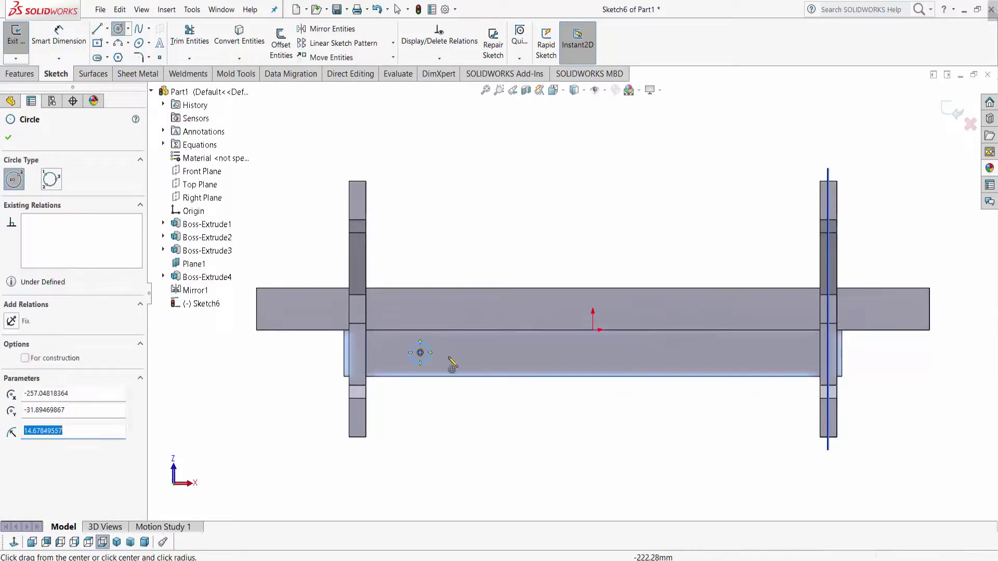
pyautogui.click(459, 353)
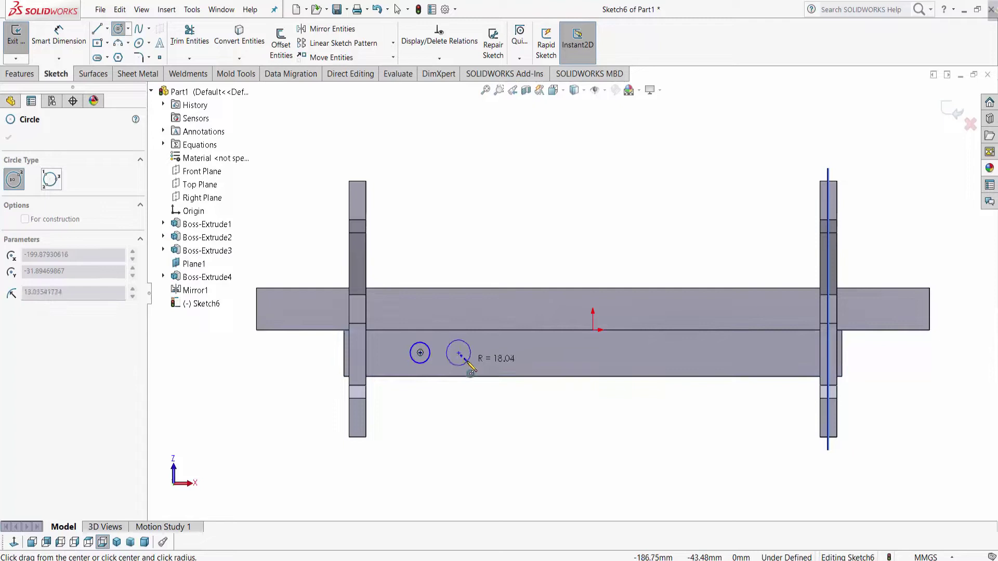
pyautogui.click(468, 367)
pyautogui.click(506, 352)
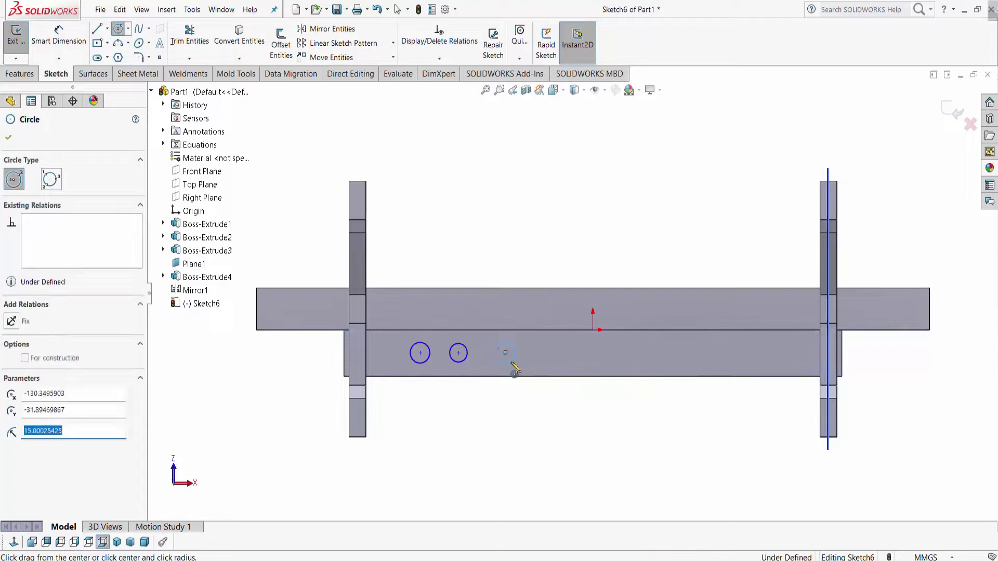
pyautogui.click(541, 352)
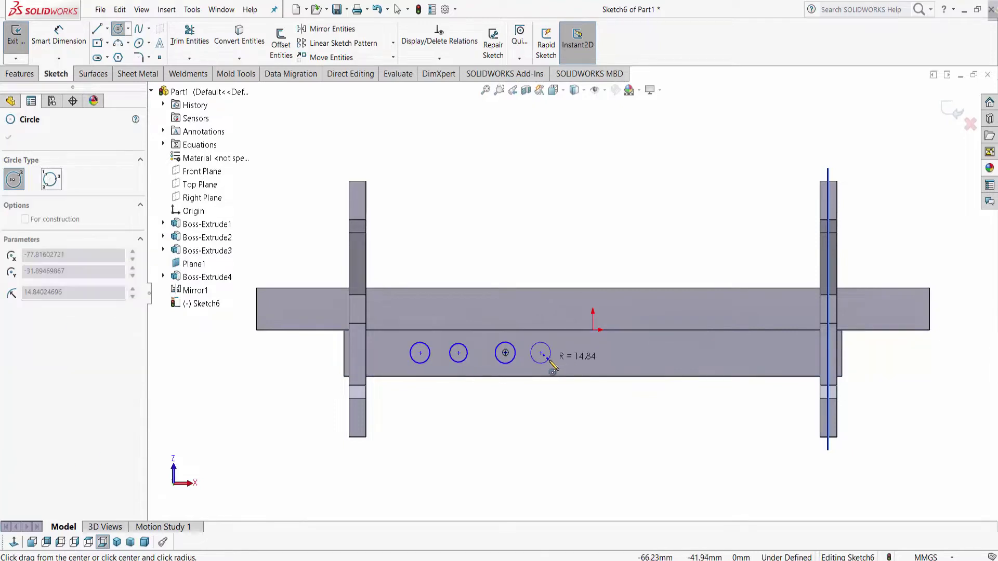
pyautogui.click(71, 48)
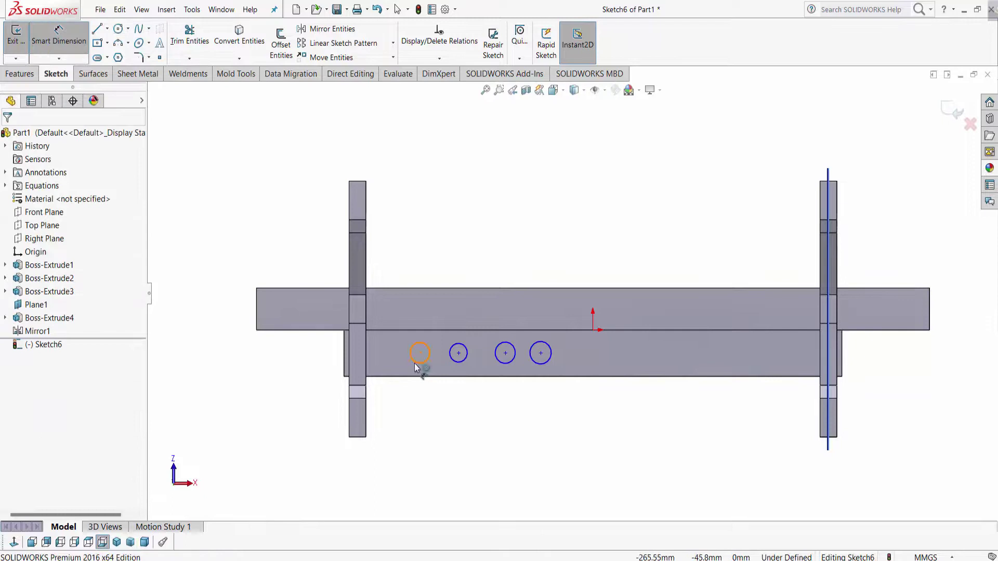
# - Dimension the first circle to Ø30 and make all four circles Equal
pyautogui.click(414, 365)
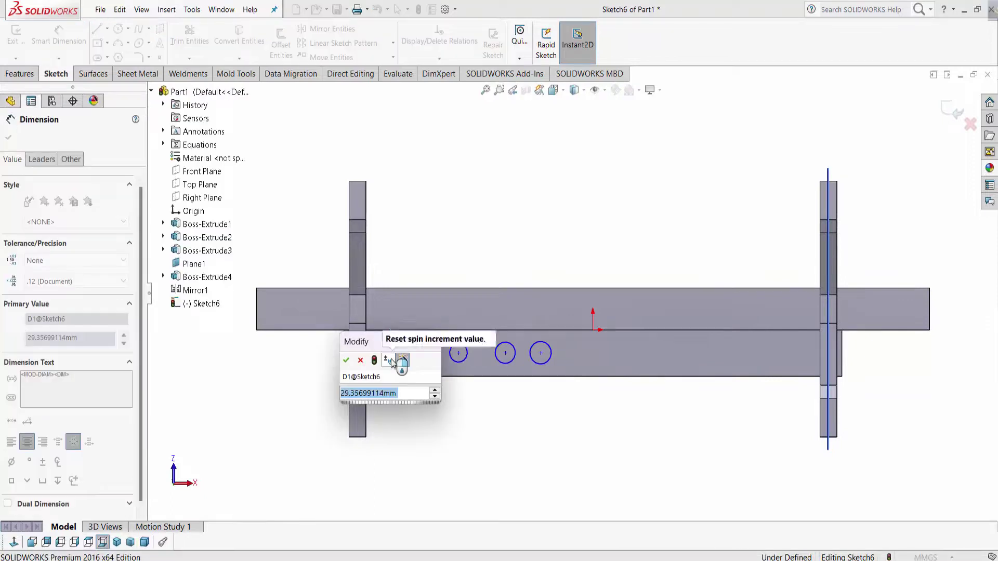
pyautogui.write('30')
pyautogui.press('Return')
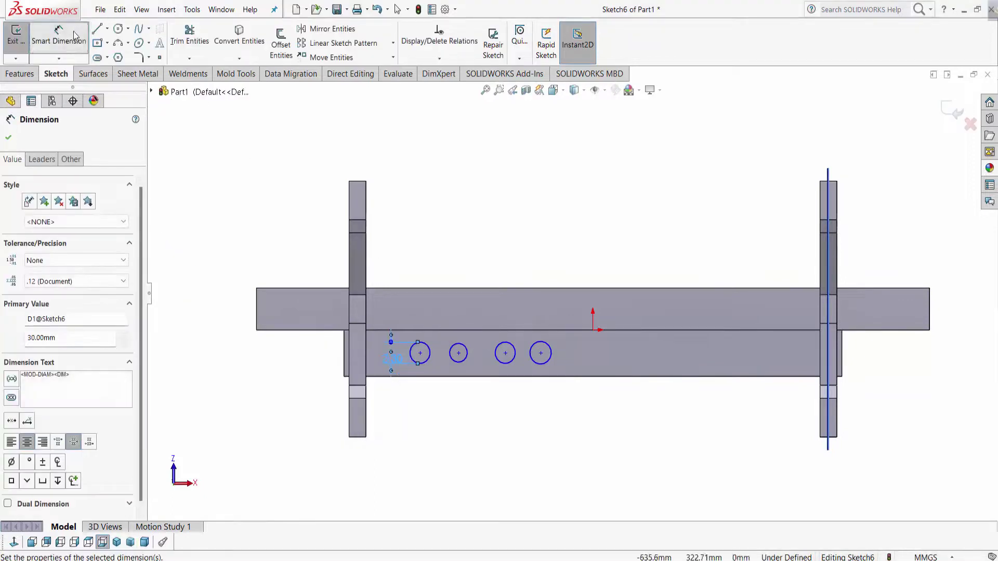
pyautogui.click(58, 36)
pyautogui.click(428, 360)
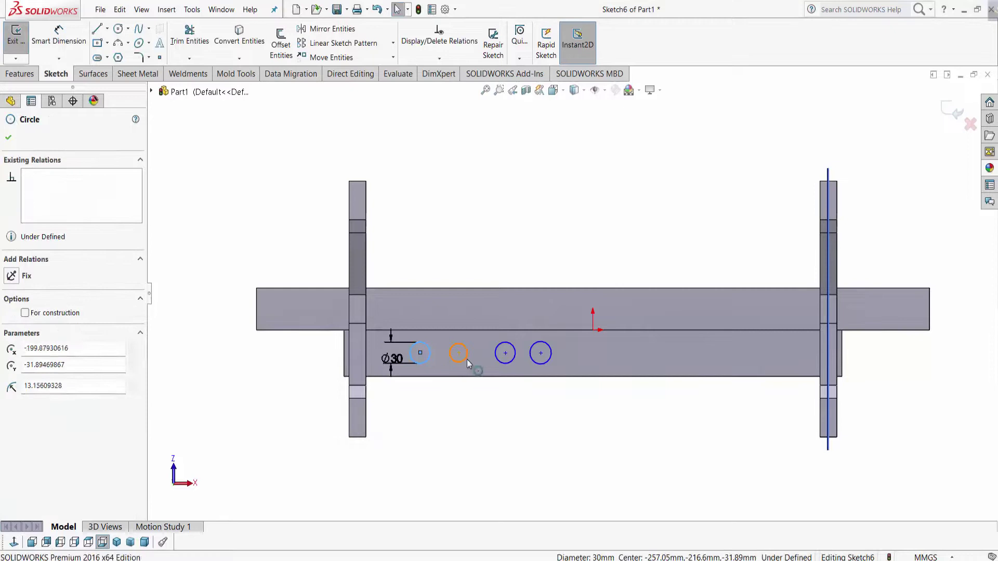
pyautogui.keyDown('ctrl'); pyautogui.click(461, 362); pyautogui.keyUp('ctrl')
pyautogui.keyDown('ctrl'); pyautogui.click(508, 362); pyautogui.keyUp('ctrl')
pyautogui.keyDown('ctrl'); pyautogui.click(548, 362); pyautogui.keyUp('ctrl')
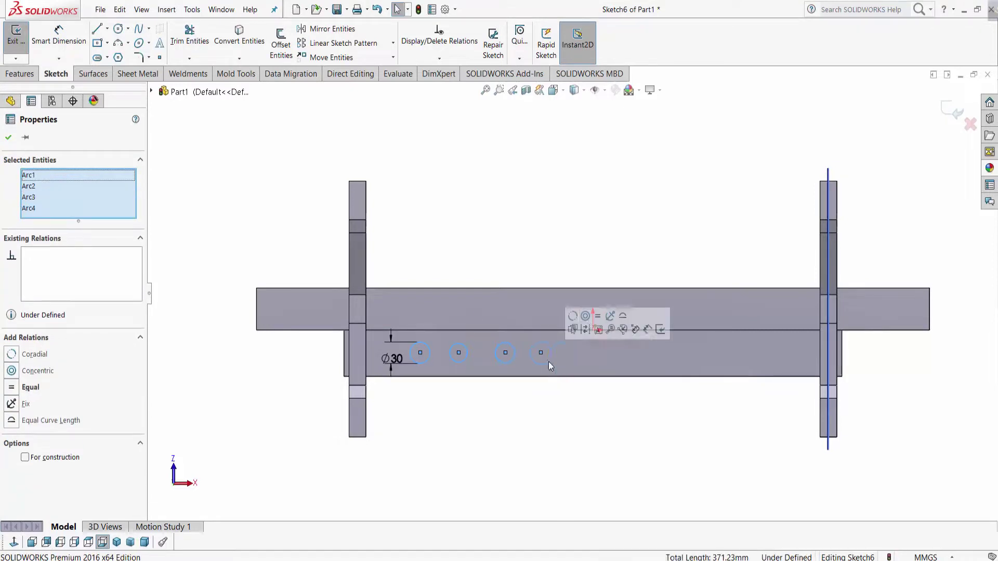
pyautogui.click(597, 316)
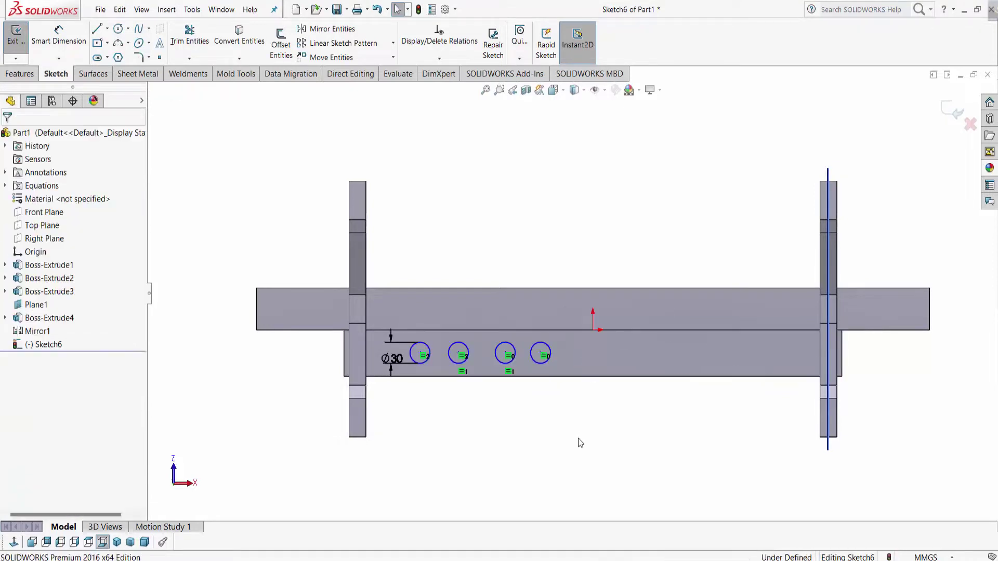
# - Space the first, second and third circle centres 55 mm apart
pyautogui.click(73, 51)
pyautogui.scroll(-3, 513, 346)
pyautogui.click(350, 358)
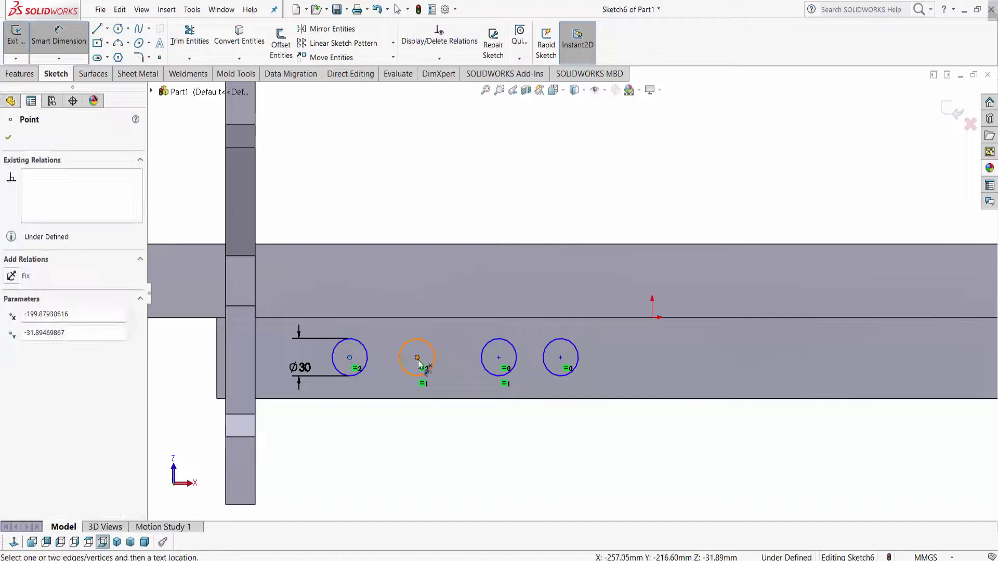
pyautogui.click(417, 358)
pyautogui.click(383, 428)
pyautogui.write('55')
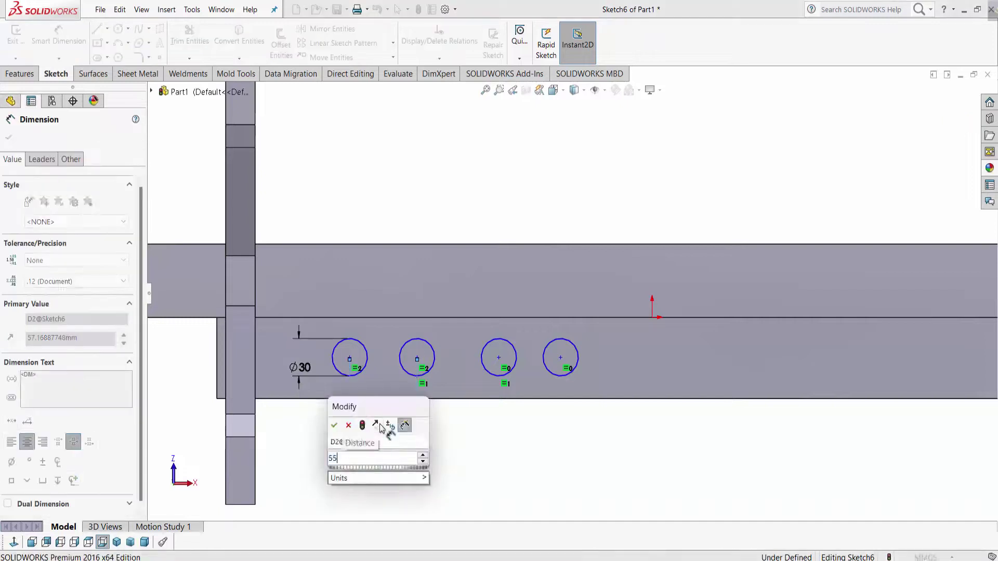
pyautogui.press('Return')
pyautogui.click(414, 359)
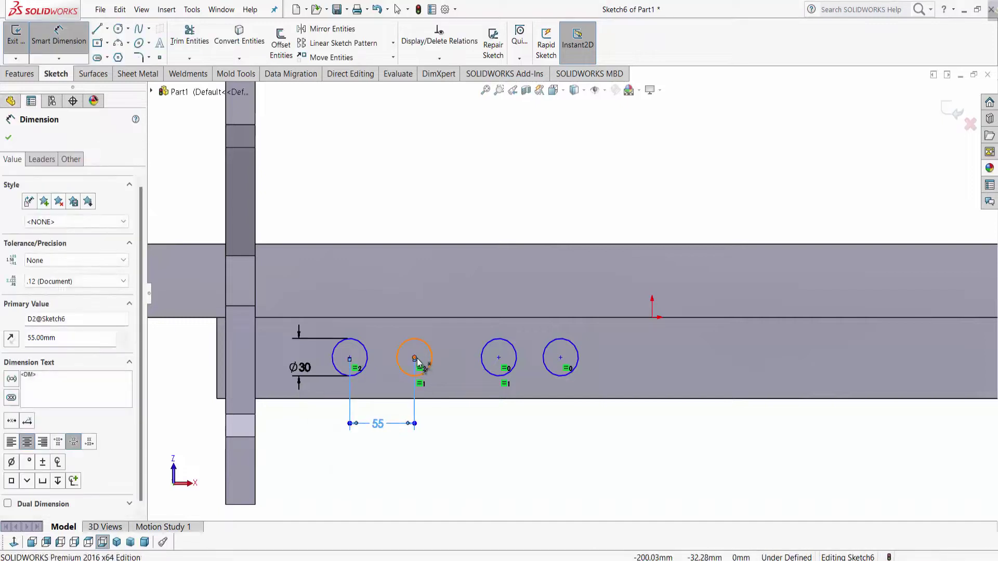
pyautogui.click(498, 358)
pyautogui.click(488, 426)
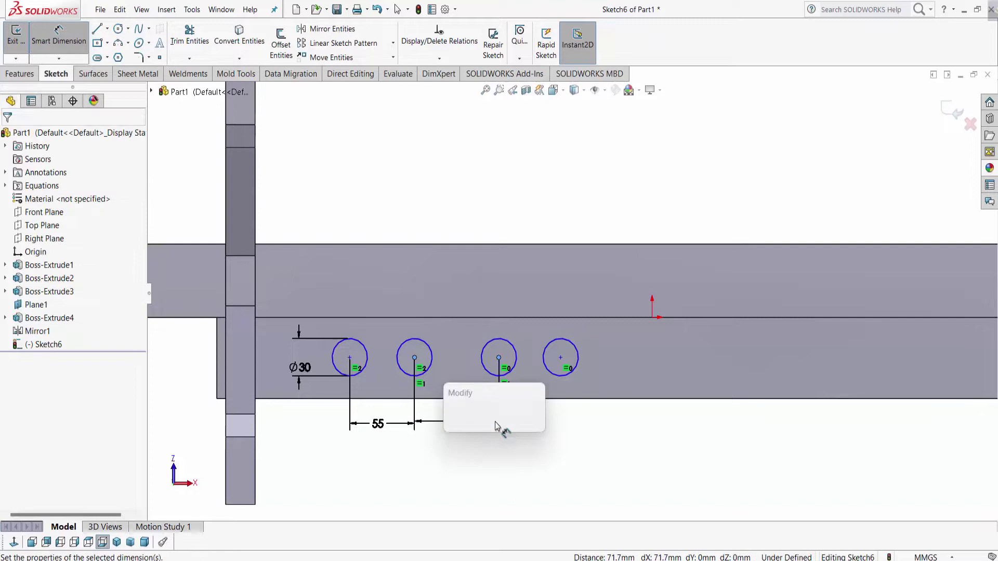
pyautogui.write('55')
pyautogui.press('Return')
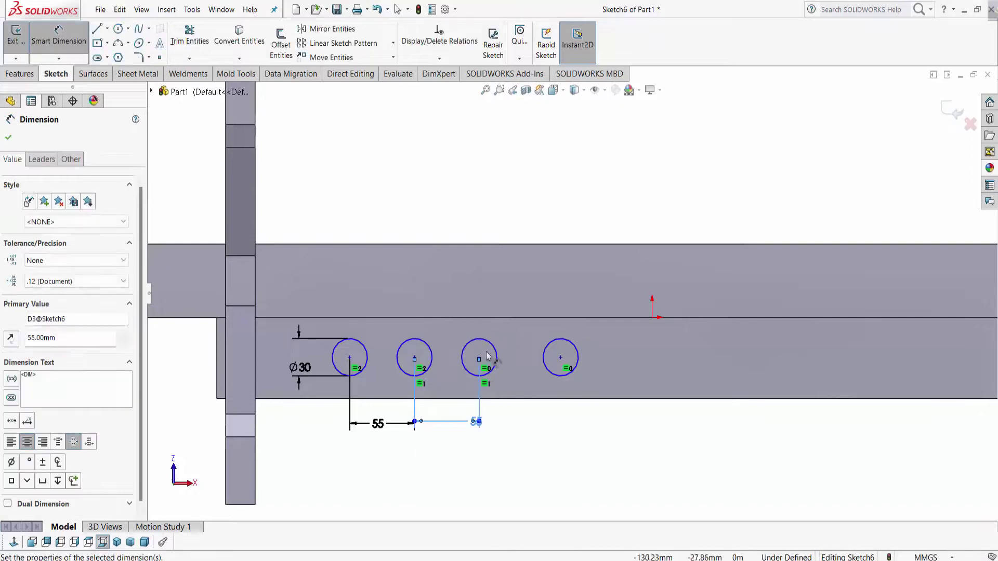
# - Dimension the third-to-fourth circle centre spacing to 55 mm
pyautogui.click(478, 359)
pyautogui.click(560, 358)
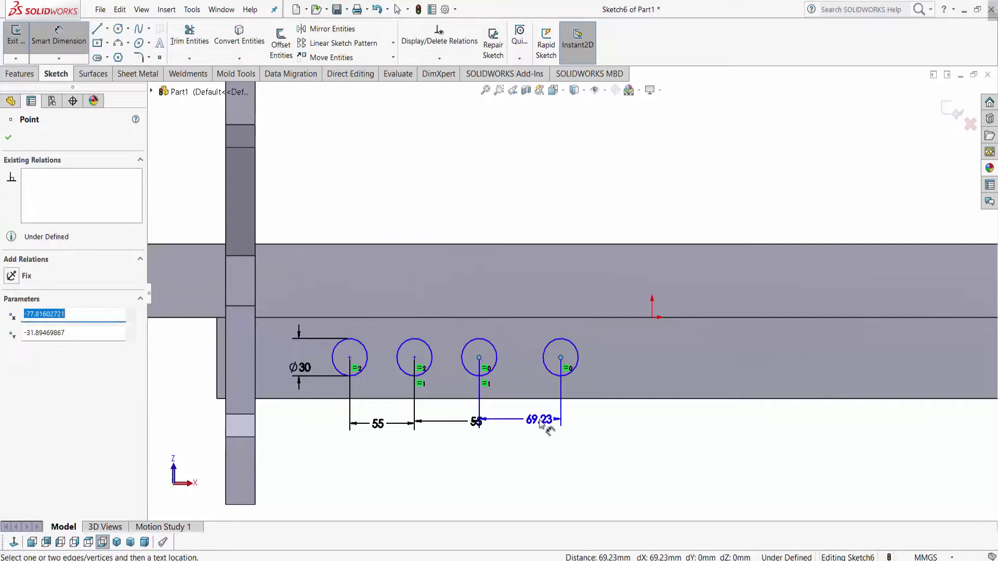
pyautogui.click(543, 425)
pyautogui.write('55')
pyautogui.press('Return')
pyautogui.press('f')
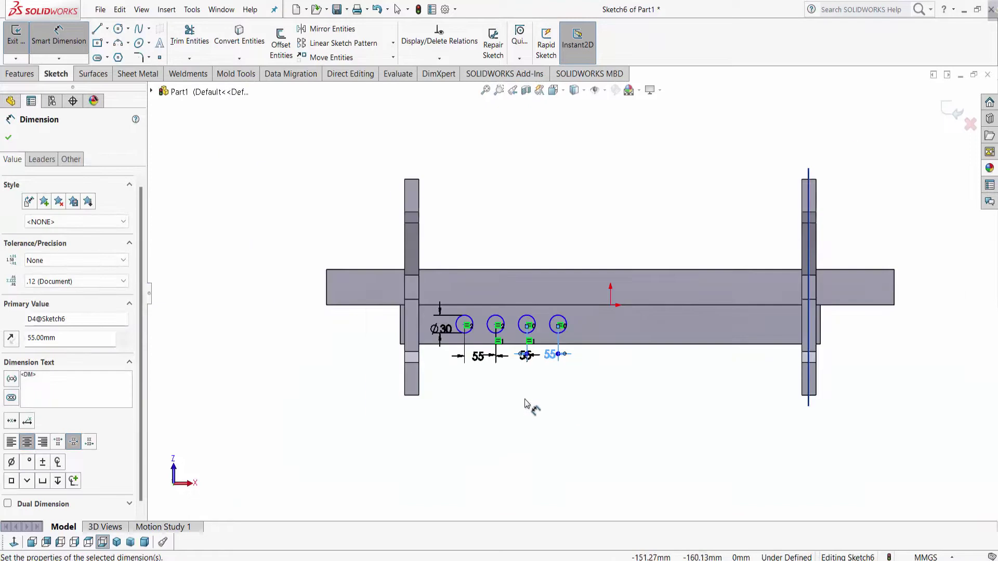
pyautogui.scroll(-2, 527, 332)
pyautogui.scroll(1, 604, 224)
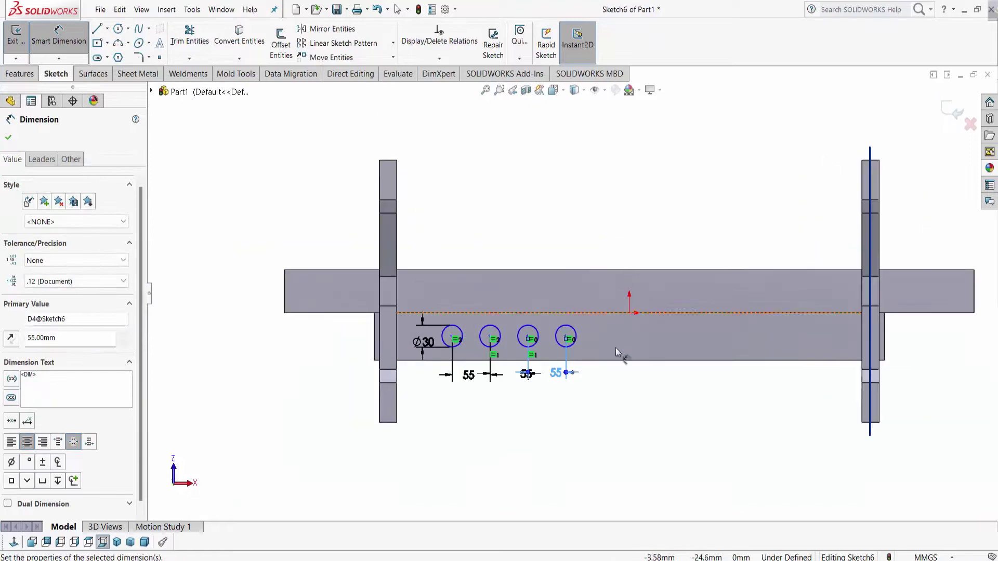
# - Offset the Ø30 circles 5 mm inward with Reverse checked to form rings
pyautogui.click(286, 52)
pyautogui.scroll(-2, 473, 343)
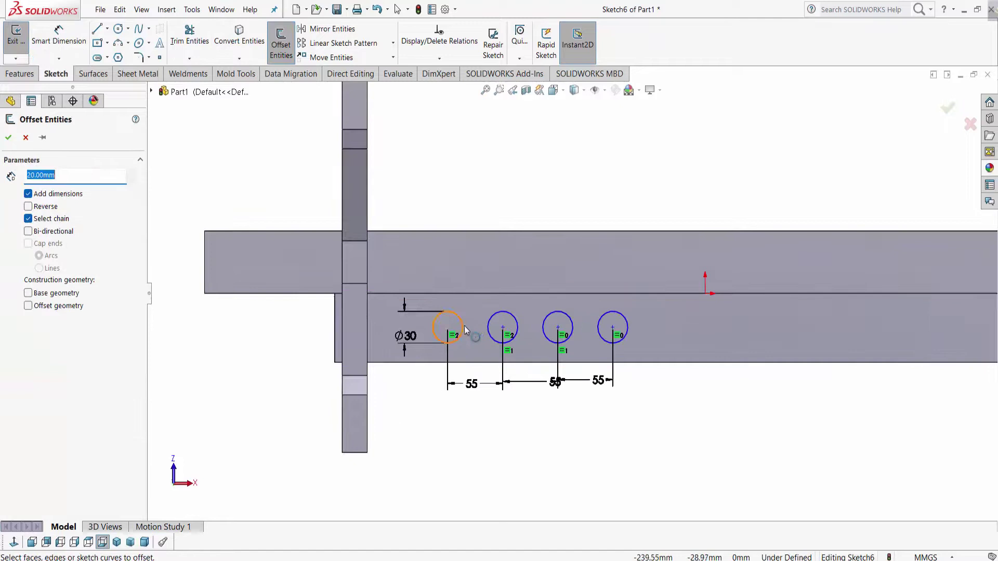
pyautogui.click(465, 330)
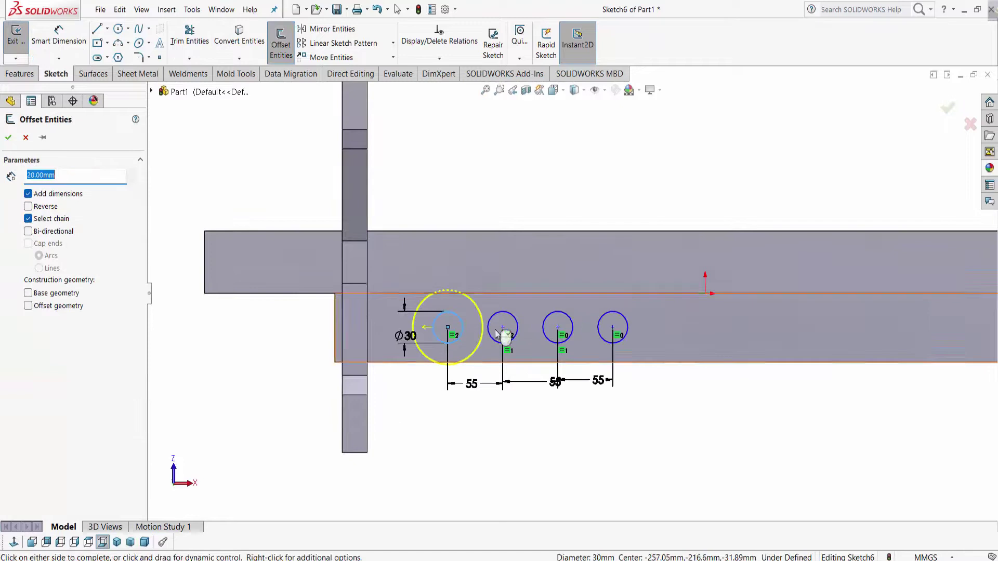
pyautogui.click(45, 207)
pyautogui.write('5')
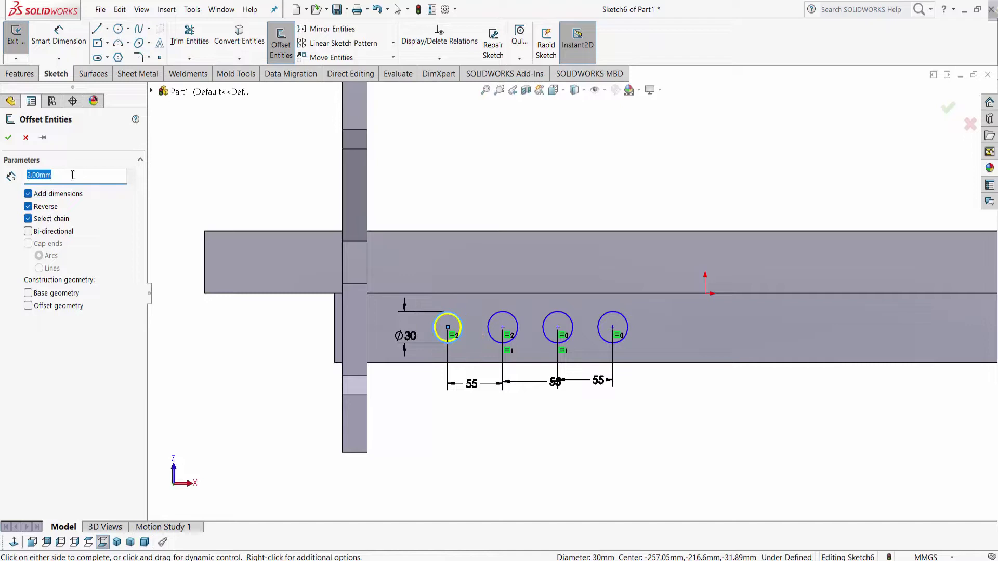
pyautogui.click(518, 328)
pyautogui.click(572, 329)
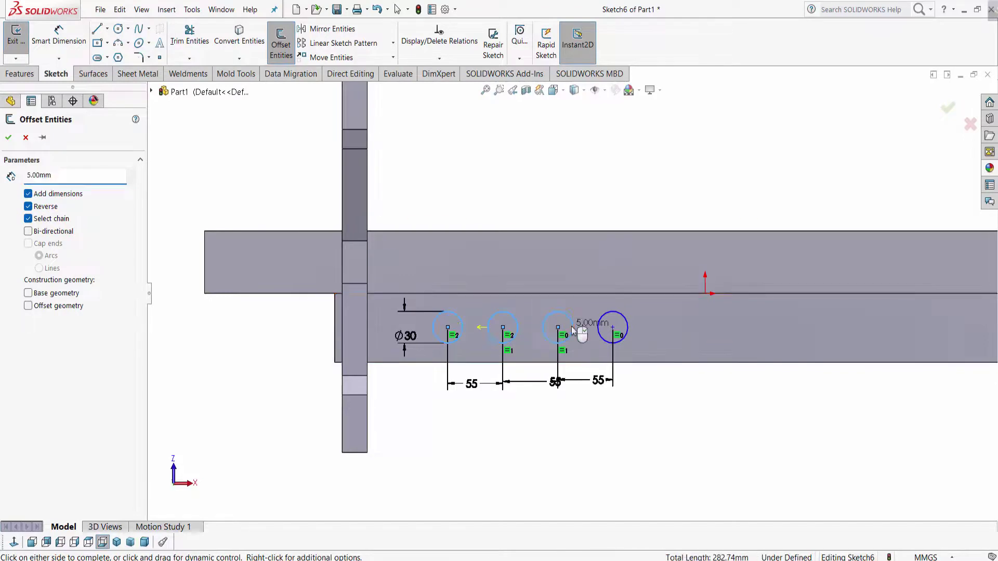
pyautogui.click(9, 139)
# - Dimension the first ring circle's centre 32 mm above the rim's bottom edge
pyautogui.click(83, 51)
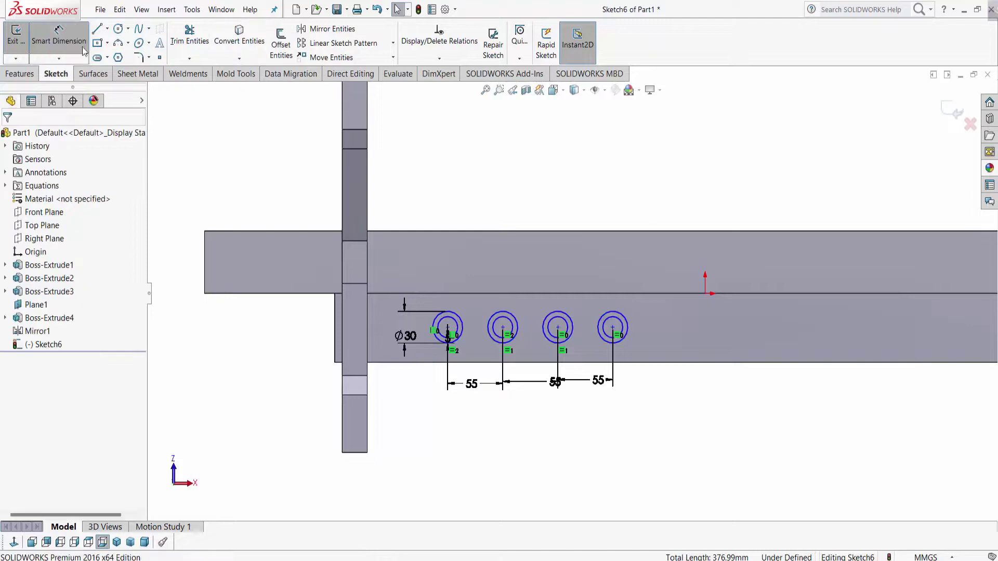
pyautogui.scroll(-1, 448, 327)
pyautogui.click(448, 328)
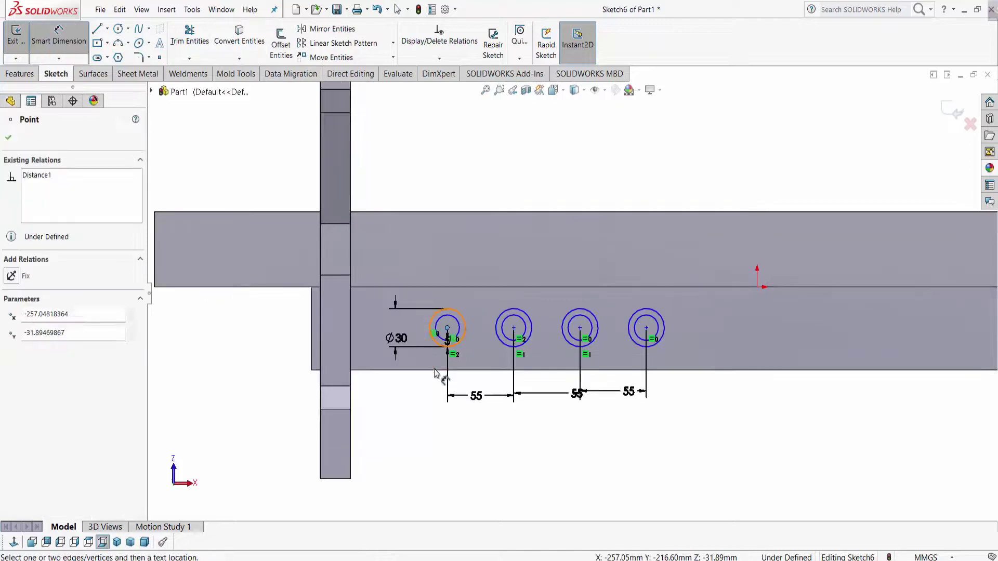
pyautogui.click(435, 369)
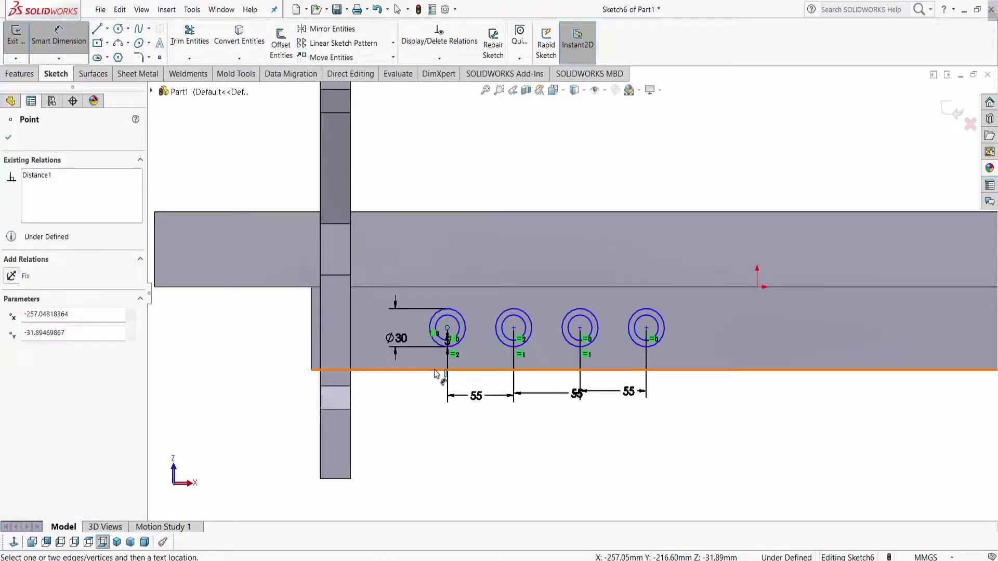
pyautogui.click(414, 403)
pyautogui.write('32')
pyautogui.press('Return')
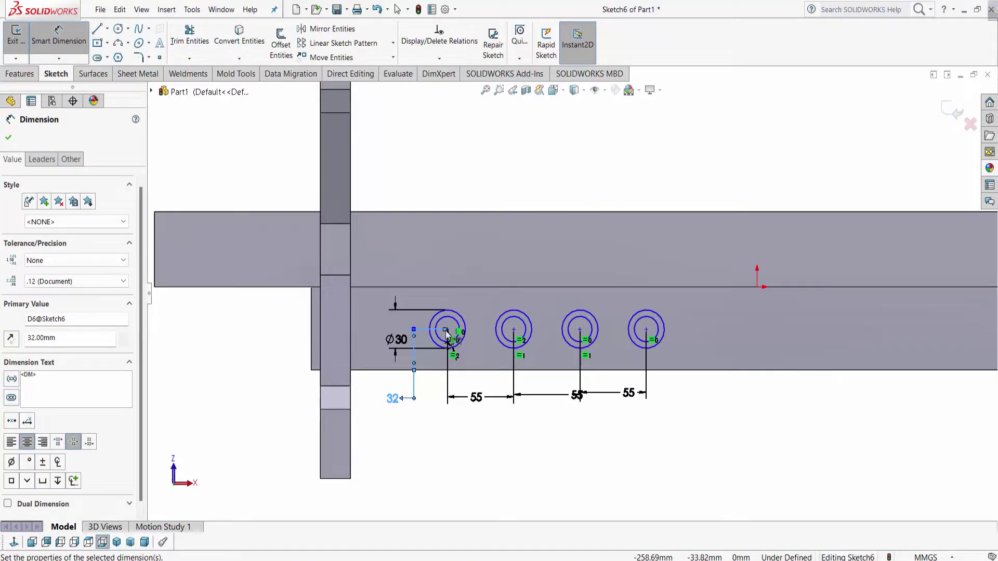
# - Dimension the first circle's centre from the left edge, undoing a trial 85 to keep 80.45
pyautogui.click(448, 330)
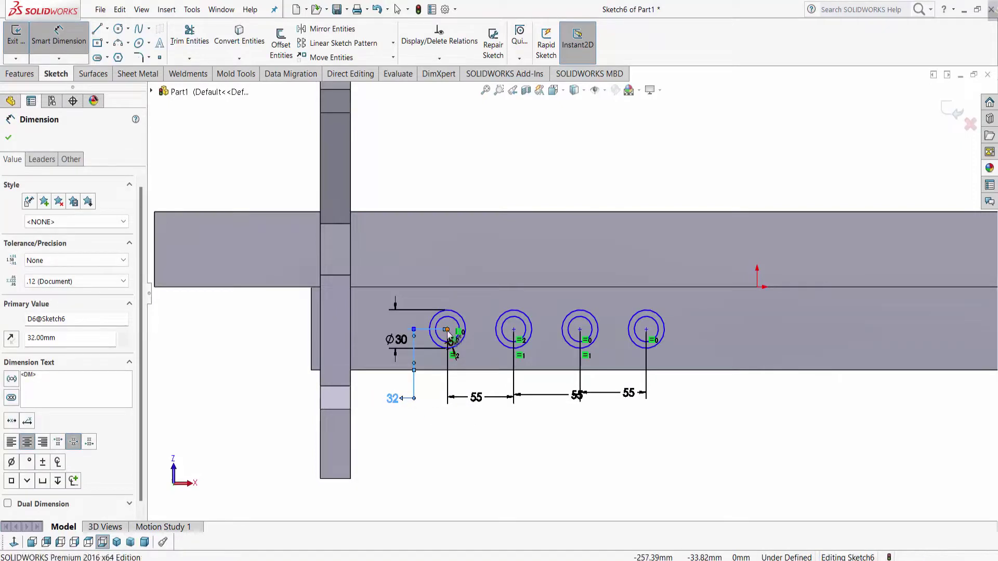
pyautogui.click(350, 337)
pyautogui.click(387, 266)
pyautogui.write('8')
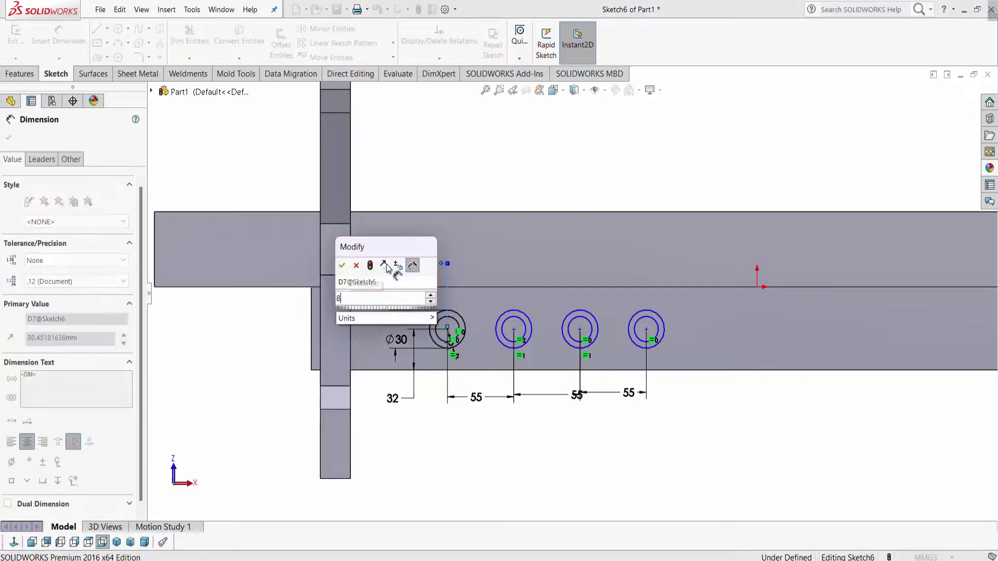
pyautogui.write('5')
pyautogui.press('Return')
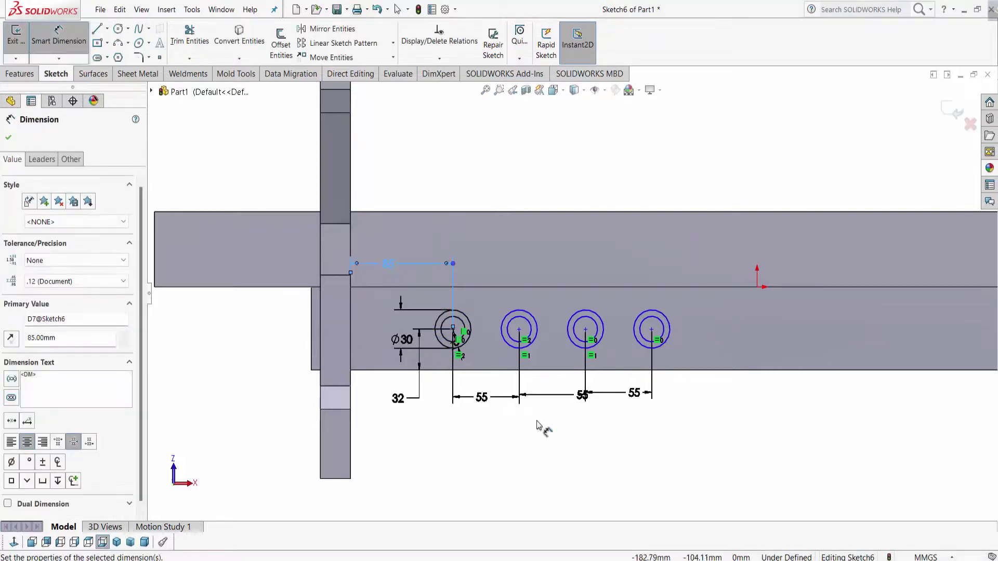
pyautogui.click(239, 367)
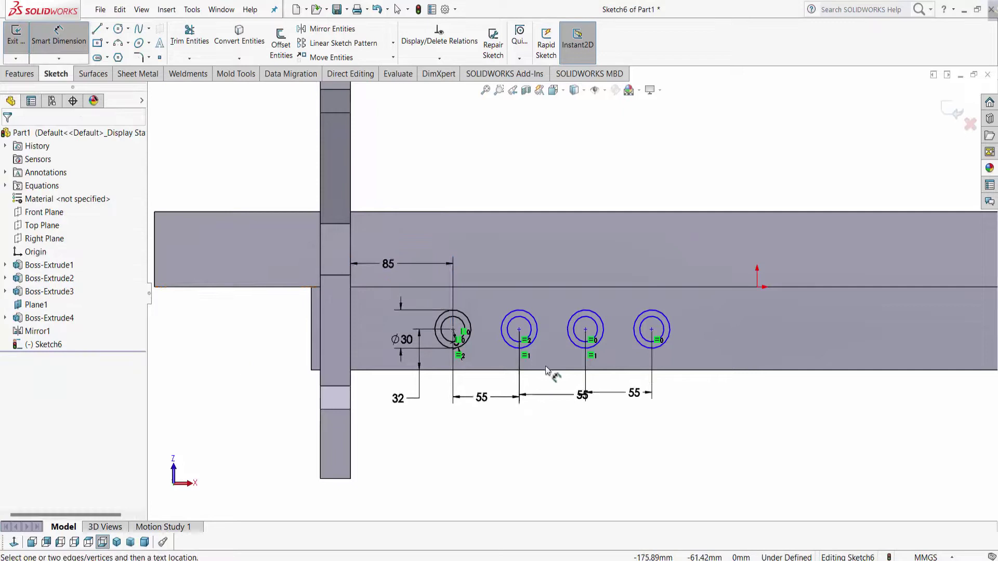
pyautogui.hotkey('ctrl', 'z')
pyautogui.scroll(1, 718, 488)
pyautogui.moveTo(641, 414)
pyautogui.mouseDown(button='middle')
pyautogui.moveTo(654, 422)
pyautogui.moveTo(649, 394)
pyautogui.mouseUp(button='middle')
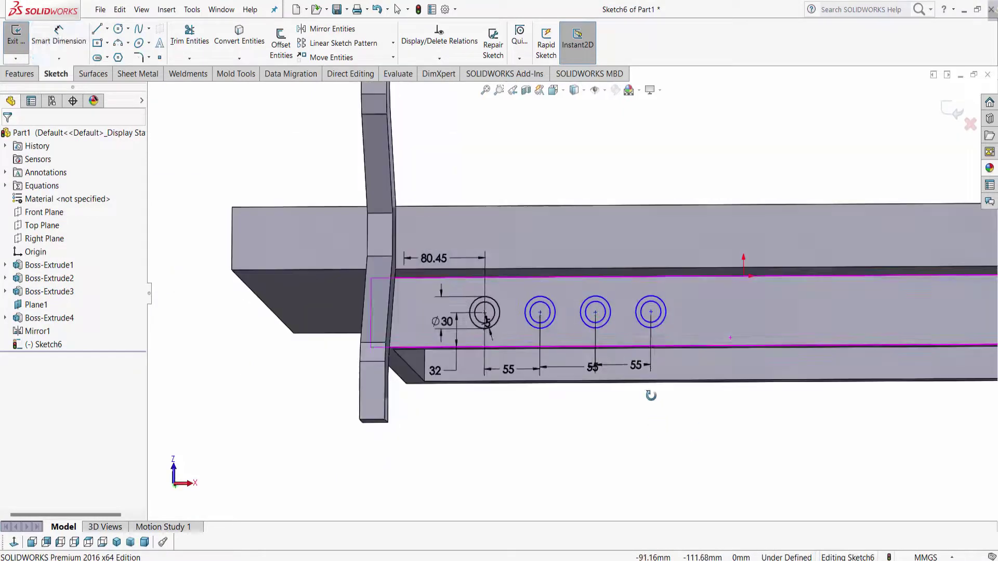
# - Select the three right-hand ring circles and apply Fully Define Sketch to Sketch6
pyautogui.click(59, 36)
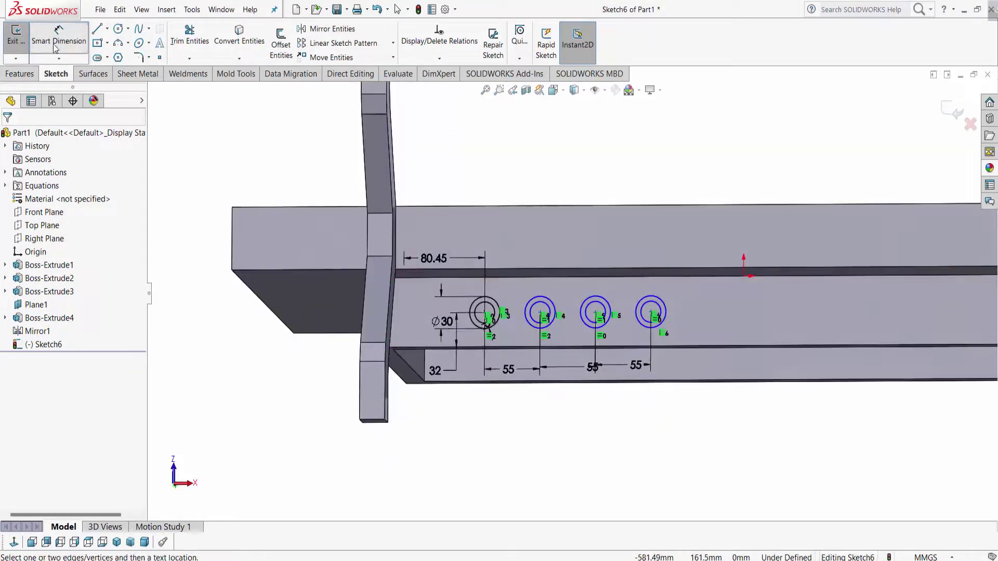
pyautogui.moveTo(618, 384); pyautogui.dragTo(630, 360, button='middle')
pyautogui.moveTo(496, 272)
pyautogui.mouseDown()
pyautogui.moveTo(680, 339)
pyautogui.moveTo(700, 333)
pyautogui.mouseUp()
pyautogui.click(448, 57)
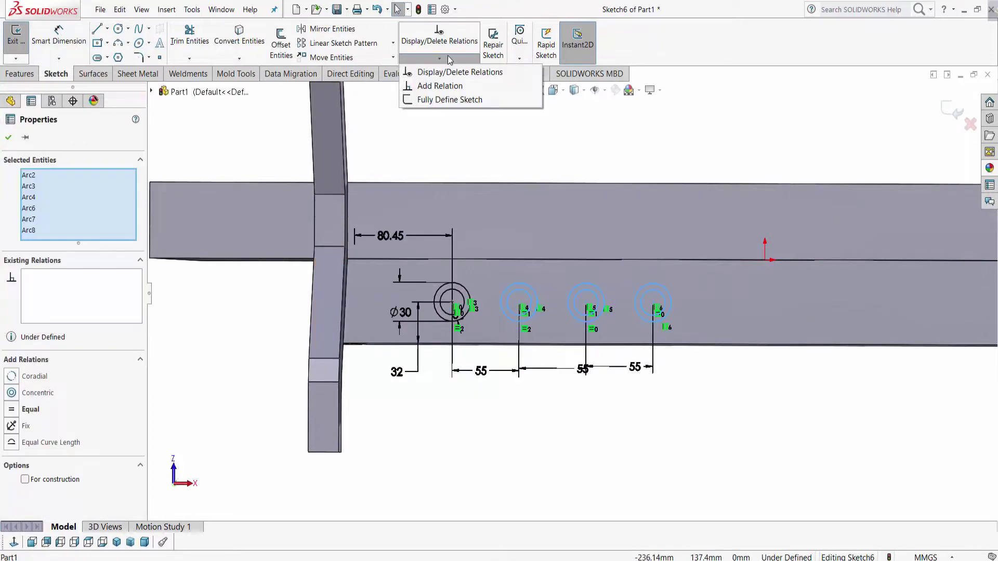
pyautogui.click(449, 100)
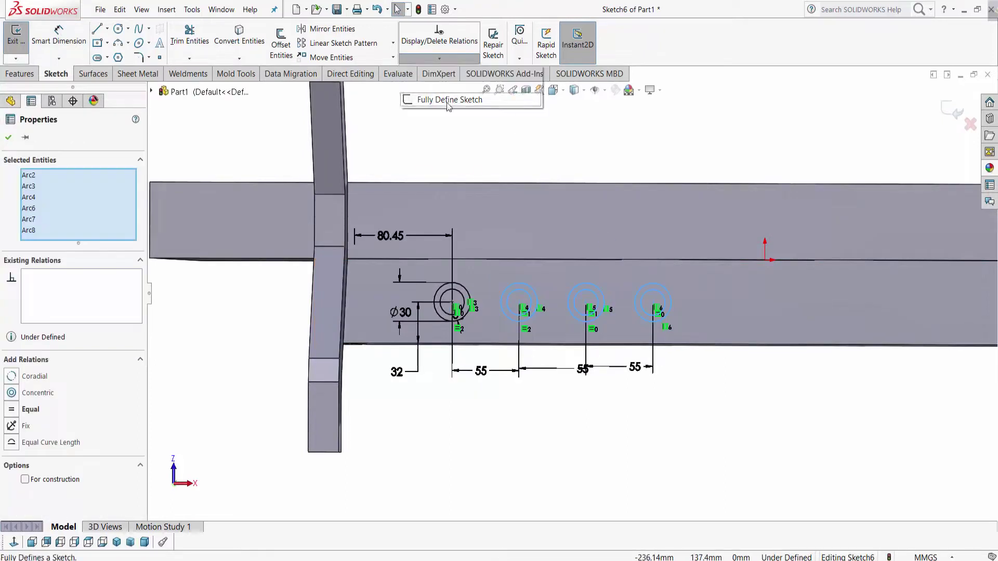
pyautogui.click(9, 137)
pyautogui.scroll(3, 598, 283)
pyautogui.scroll(-3, 668, 277)
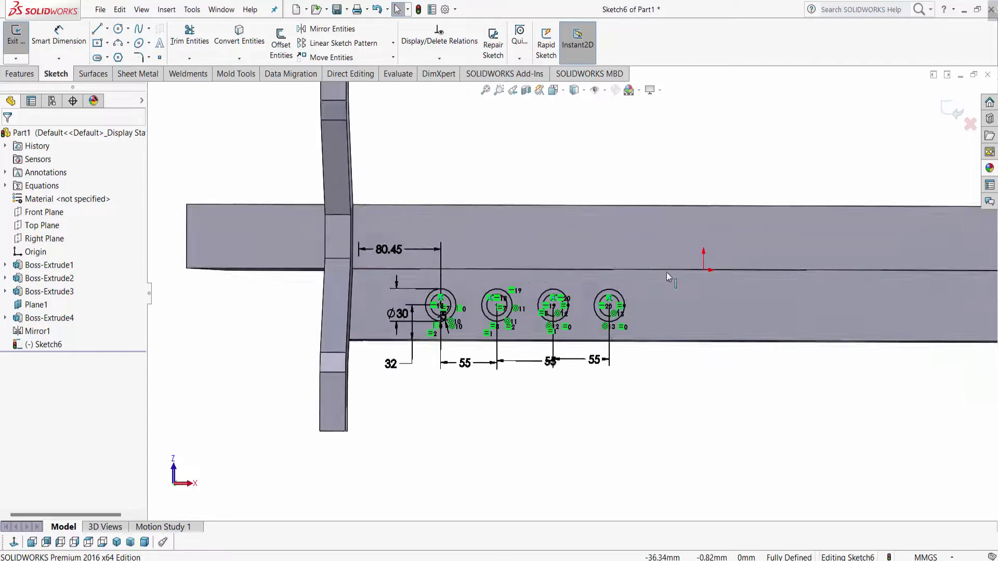
# - Extrude Sketch6's four ring circles 25 mm into Boss-Extrude5 and orbit to inspect them from above
pyautogui.click(19, 75)
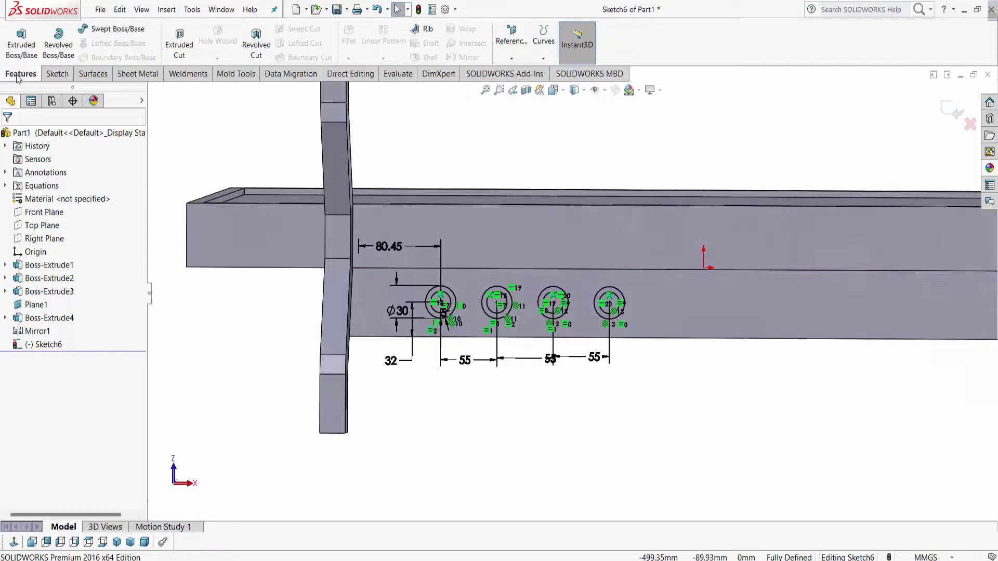
pyautogui.click(24, 44)
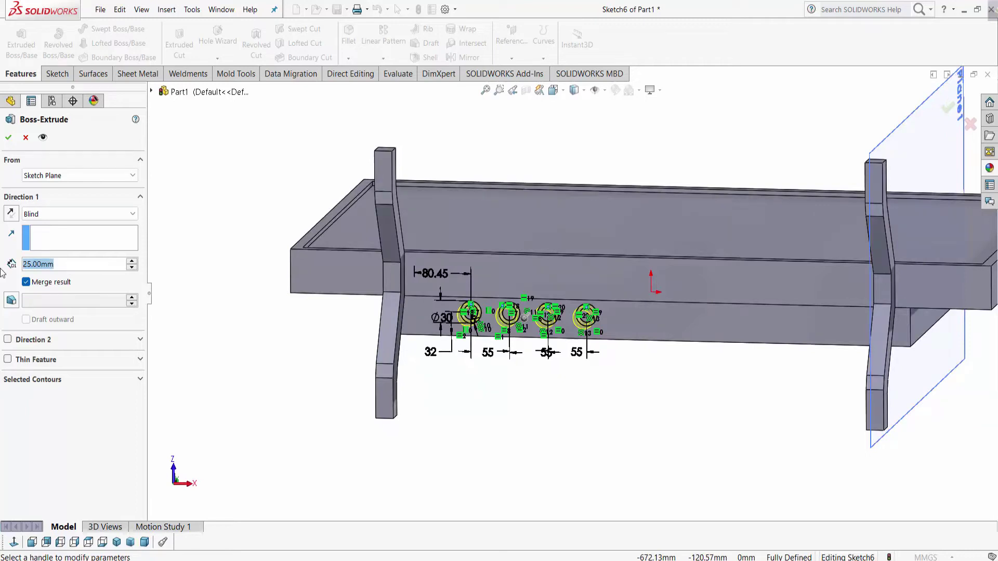
pyautogui.write('25')
pyautogui.press('Return')
pyautogui.click(8, 138)
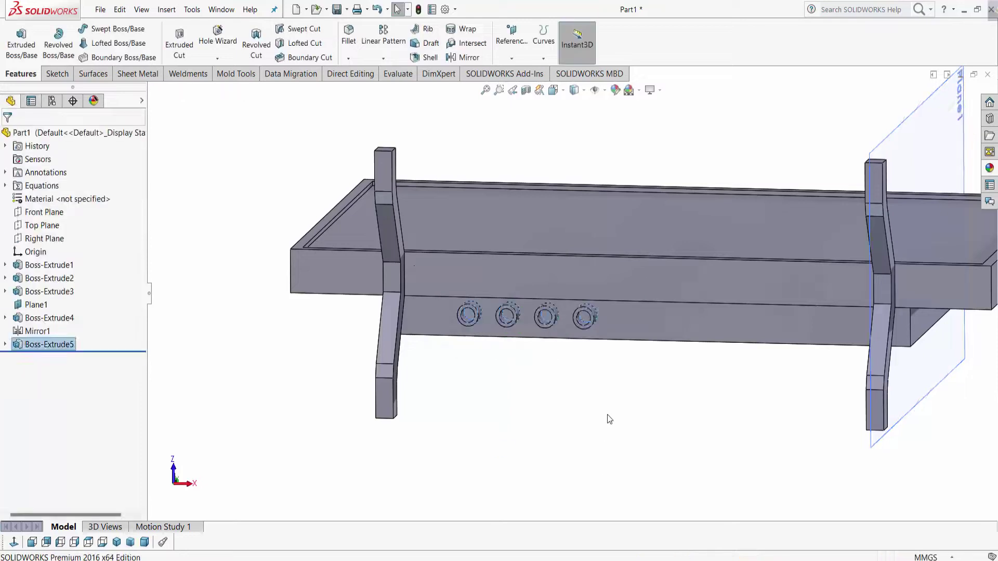
pyautogui.moveTo(606, 416)
pyautogui.mouseDown(button='middle')
pyautogui.moveTo(650, 459)
pyautogui.moveTo(826, 316)
pyautogui.mouseUp(button='middle')
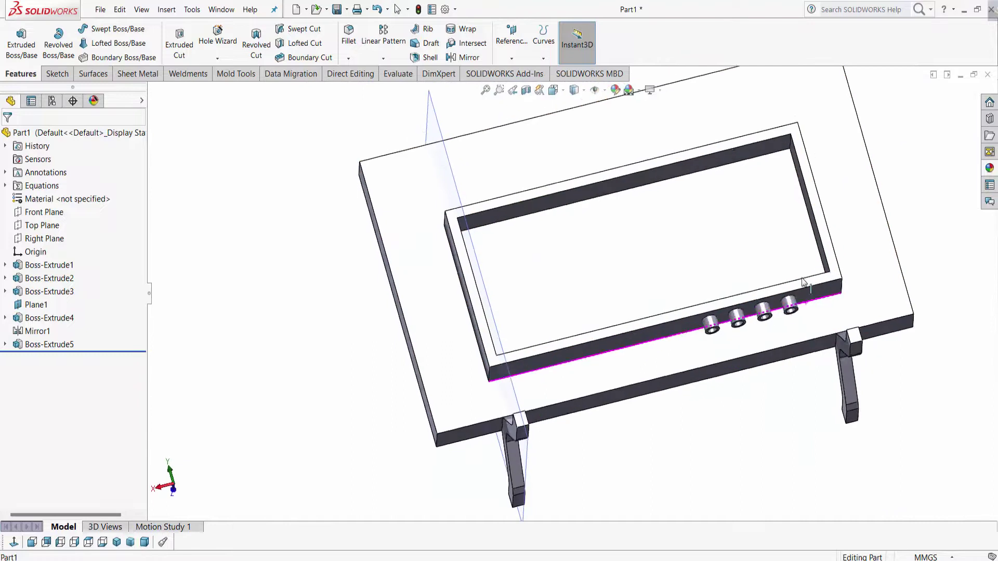
pyautogui.scroll(-2, 610, 352)
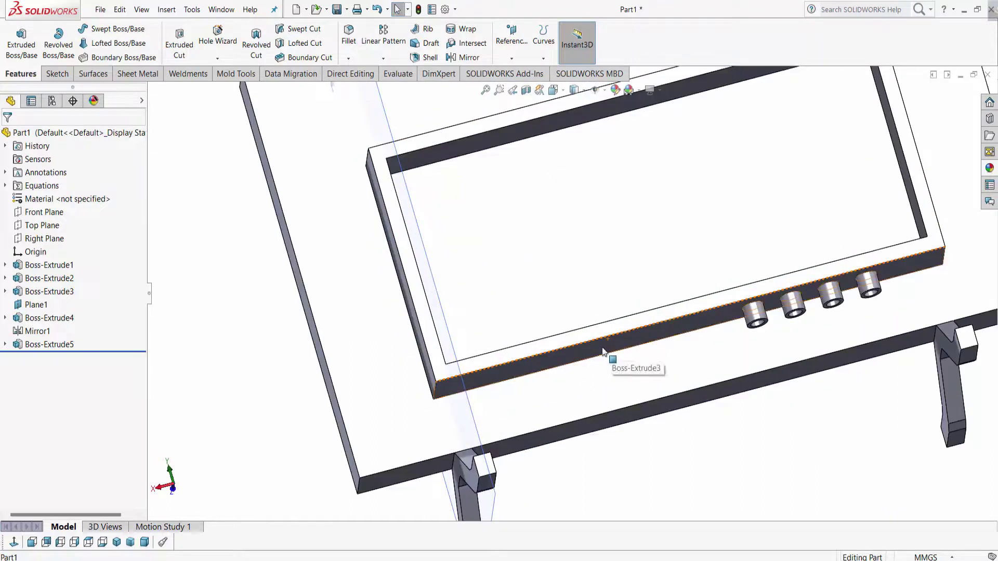
pyautogui.rightClick(610, 351)
# - Start a sketch on the frame's front face, view it Normal To, and draw a rectangle right of the rings
pyautogui.click(619, 262)
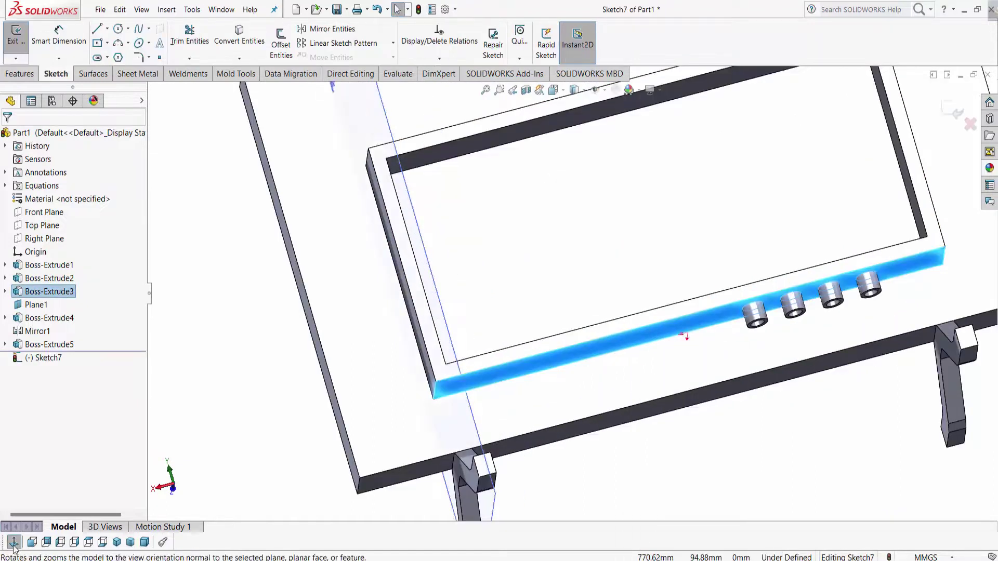
pyautogui.click(14, 542)
pyautogui.press('r')
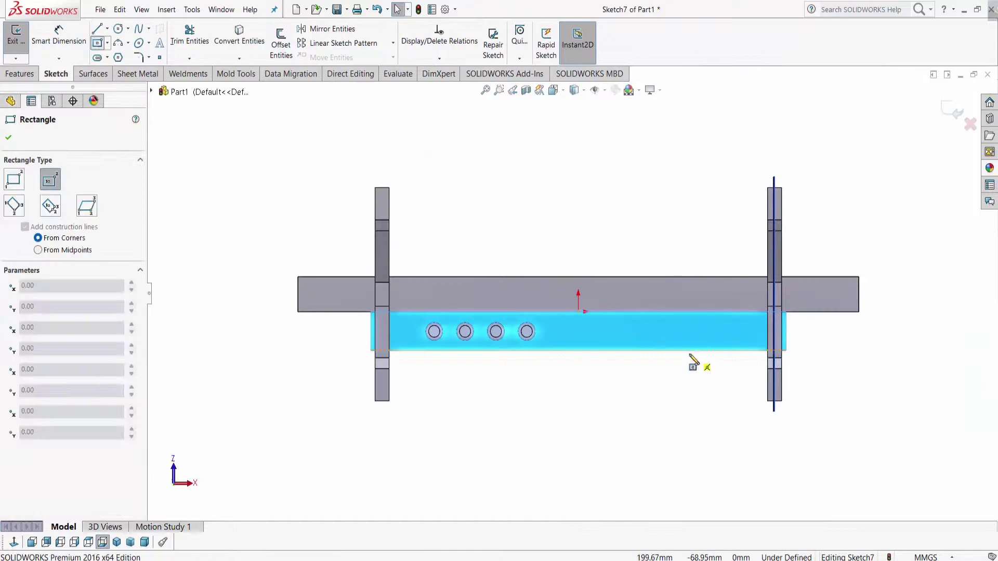
pyautogui.click(656, 329)
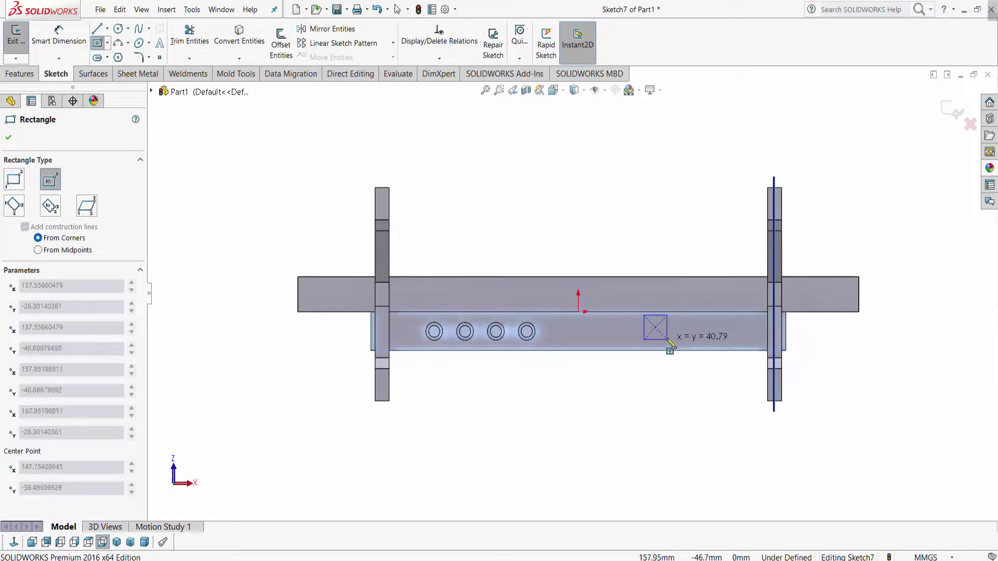
pyautogui.click(670, 339)
pyautogui.moveTo(668, 333); pyautogui.dragTo(638, 270, button='right')
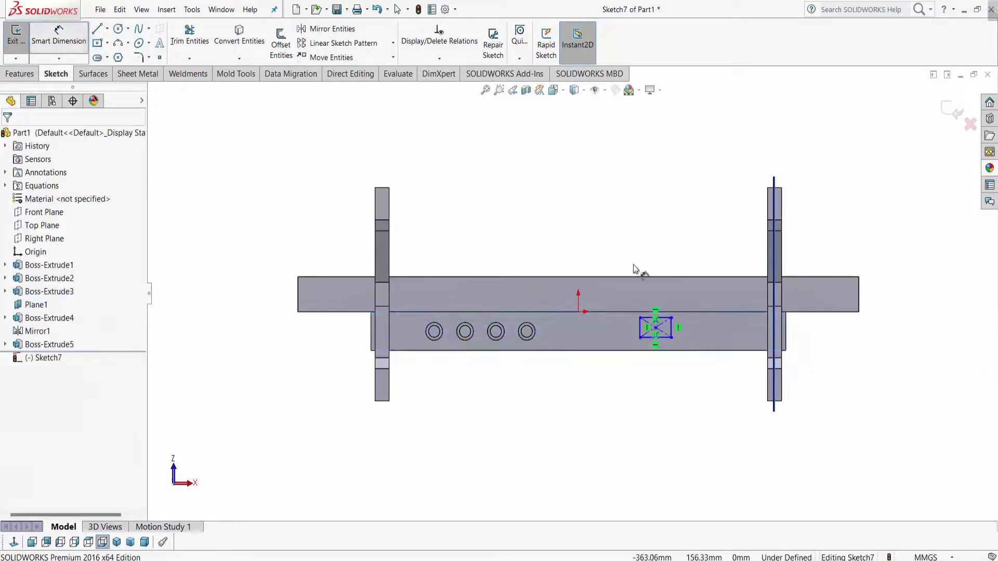
pyautogui.scroll(-2, 637, 270)
# - Dimension the rectangle: centre 30 mm above the bottom edge, 35 mm tall, 55 mm wide
pyautogui.click(652, 375)
pyautogui.click(654, 390)
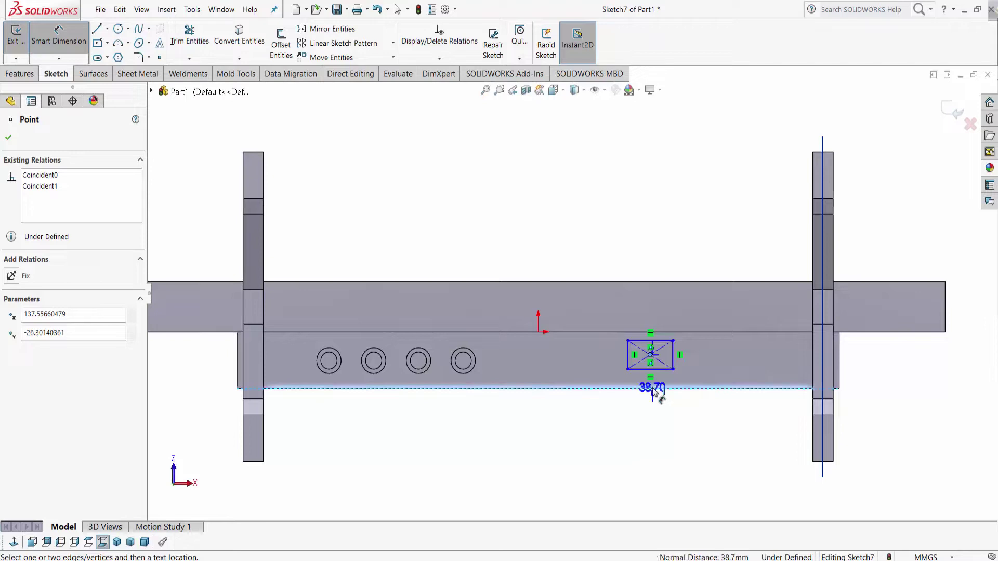
pyautogui.click(898, 390)
pyautogui.write('30')
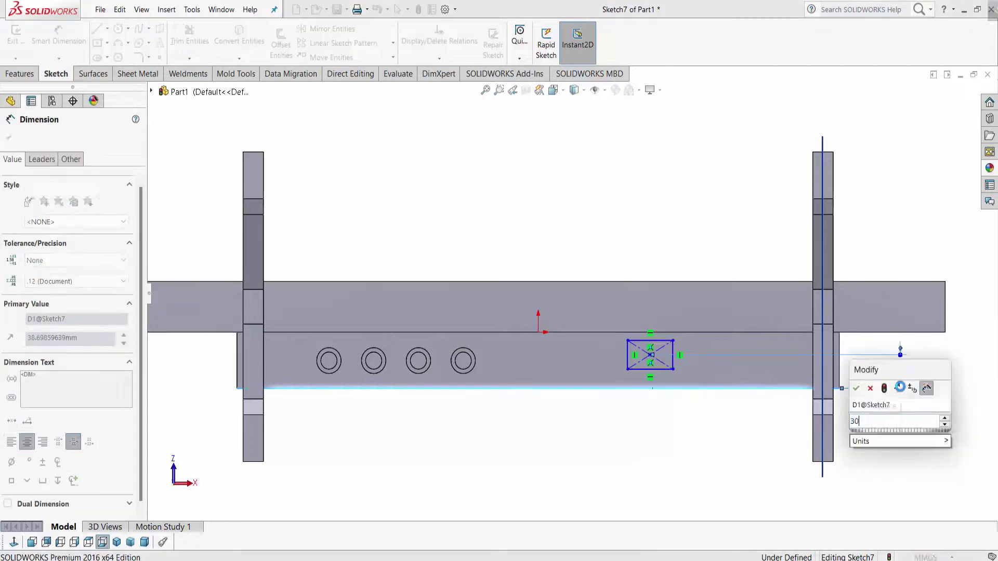
pyautogui.press('Return')
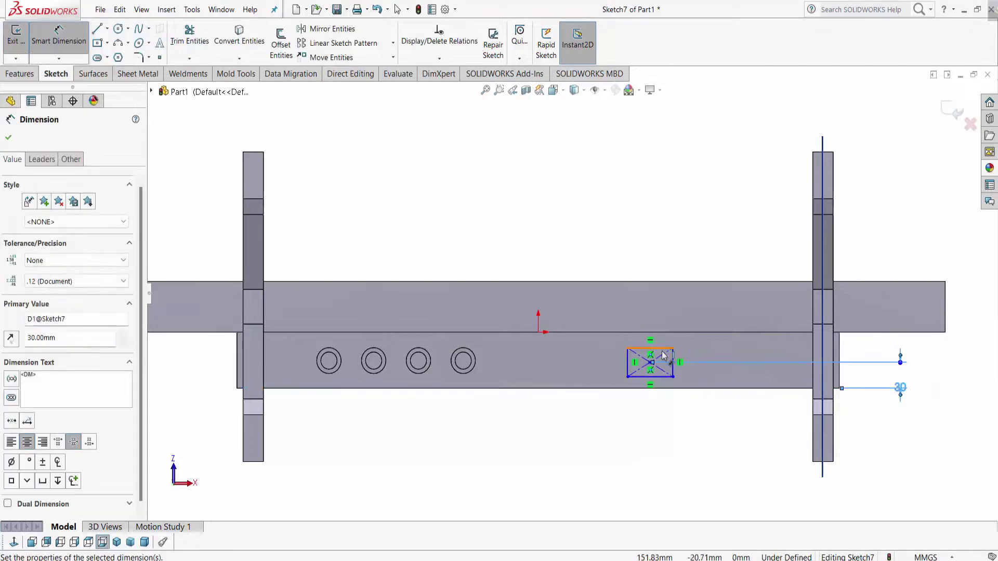
pyautogui.click(674, 373)
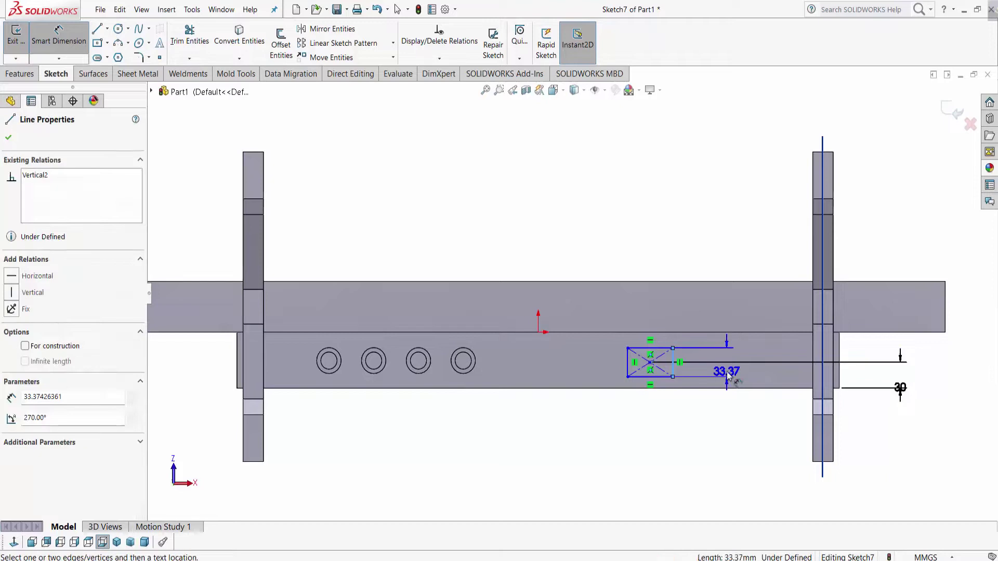
pyautogui.click(728, 377)
pyautogui.write('35')
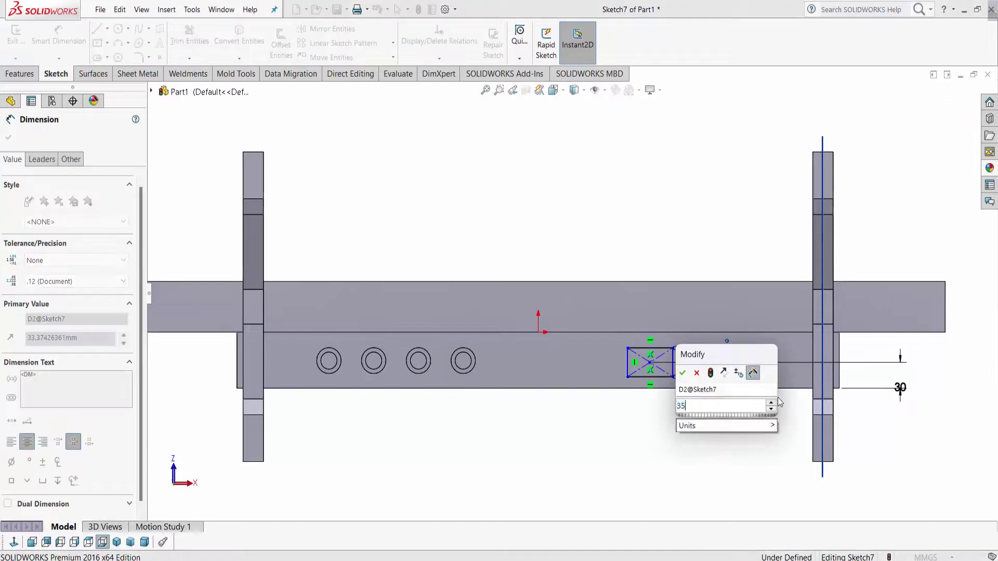
pyautogui.press('Return')
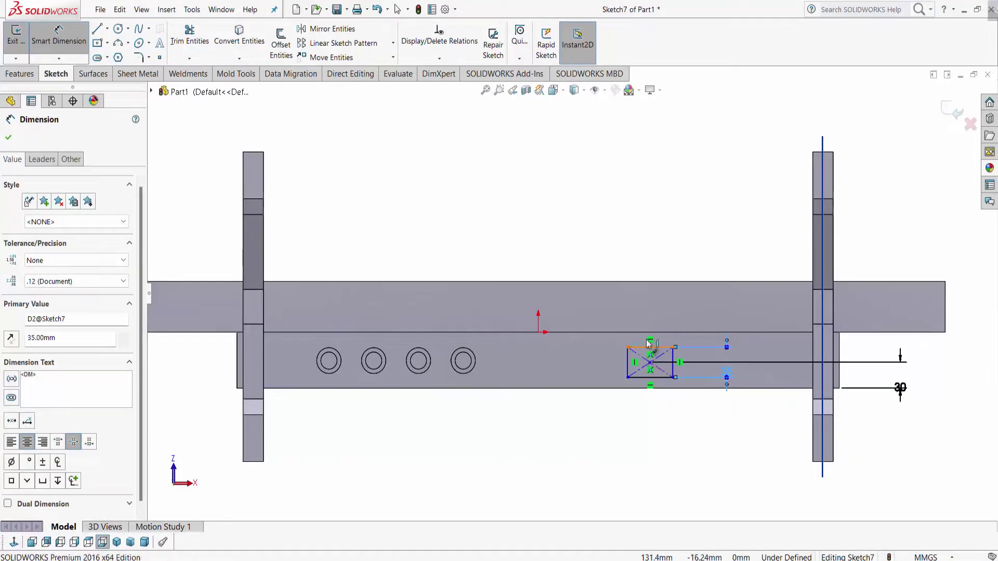
pyautogui.click(650, 347)
pyautogui.click(648, 315)
pyautogui.write('55')
pyautogui.press('Return')
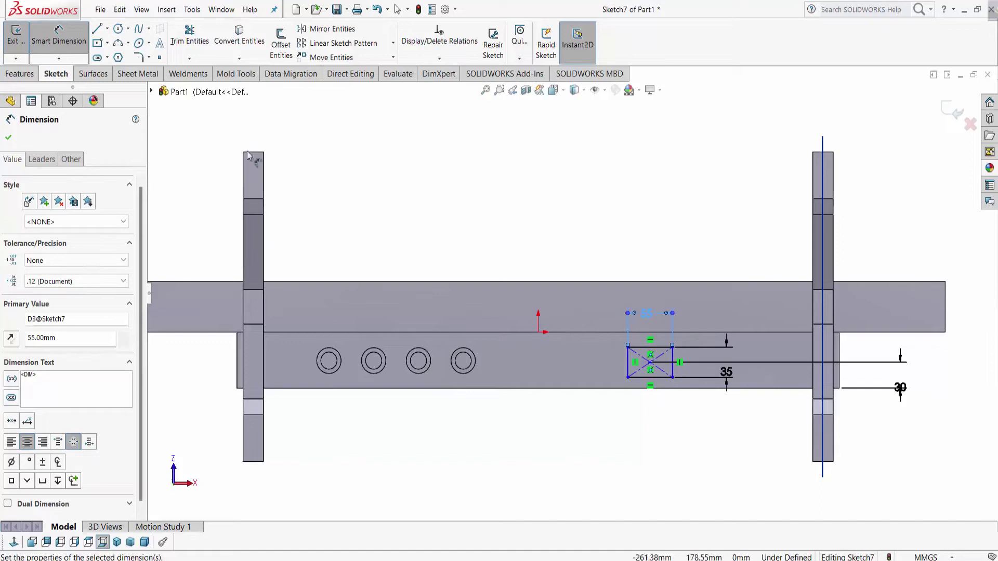
pyautogui.click(150, 58)
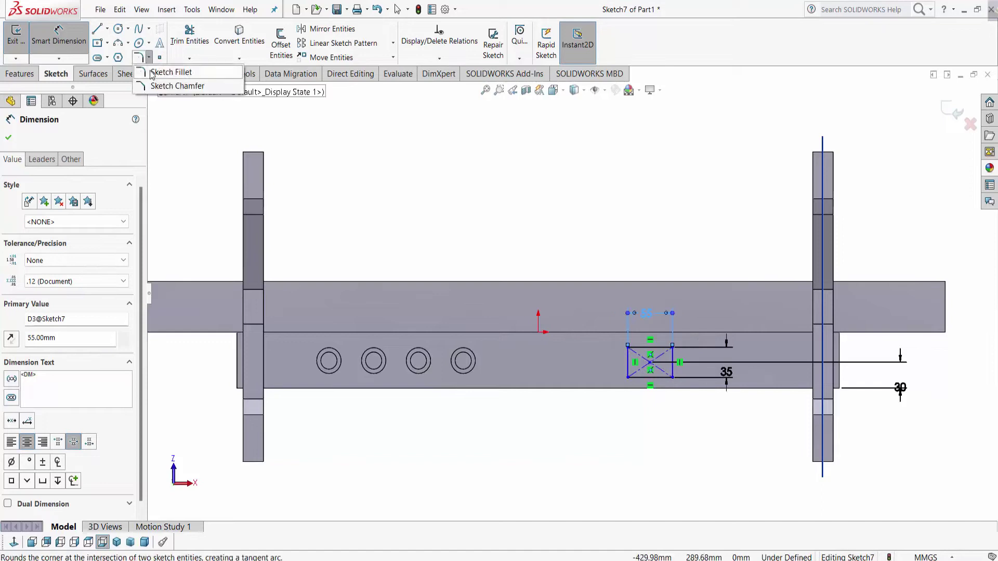
# - Chamfer the rectangle's top-left and top-right corners at 15 mm, replacing initial 10 mm chamfers
pyautogui.click(177, 85)
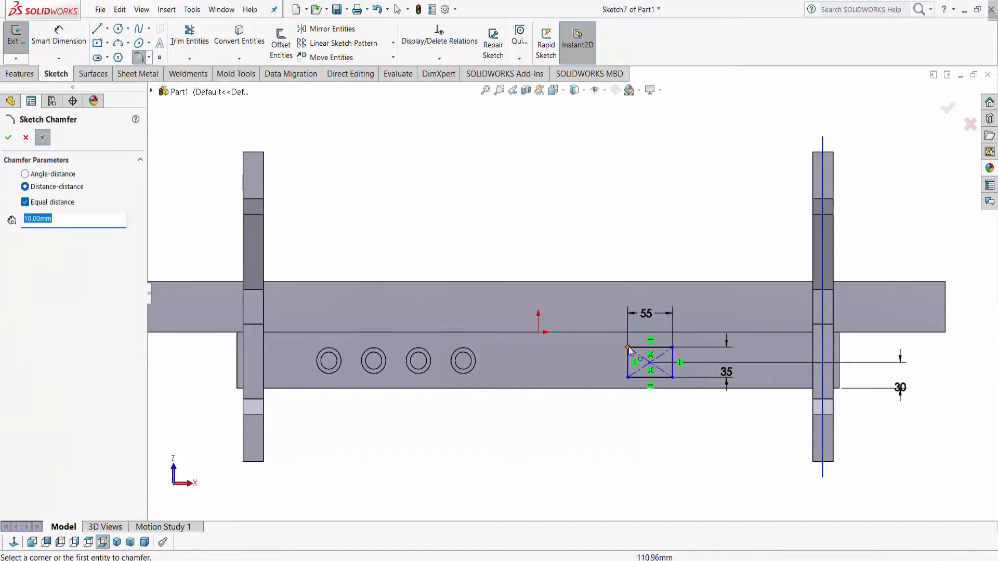
pyautogui.click(627, 346)
pyautogui.click(673, 347)
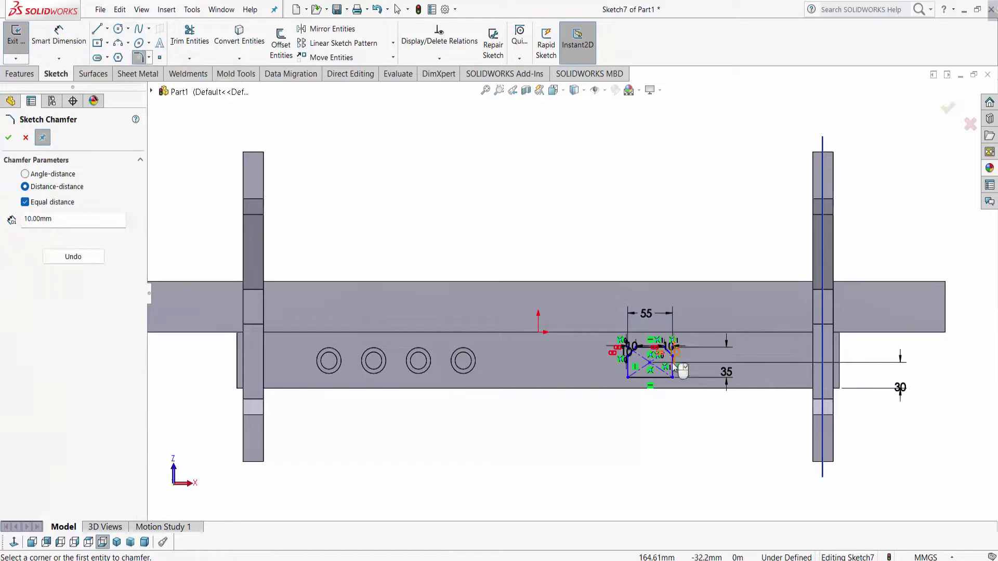
pyautogui.scroll(-3, 675, 382)
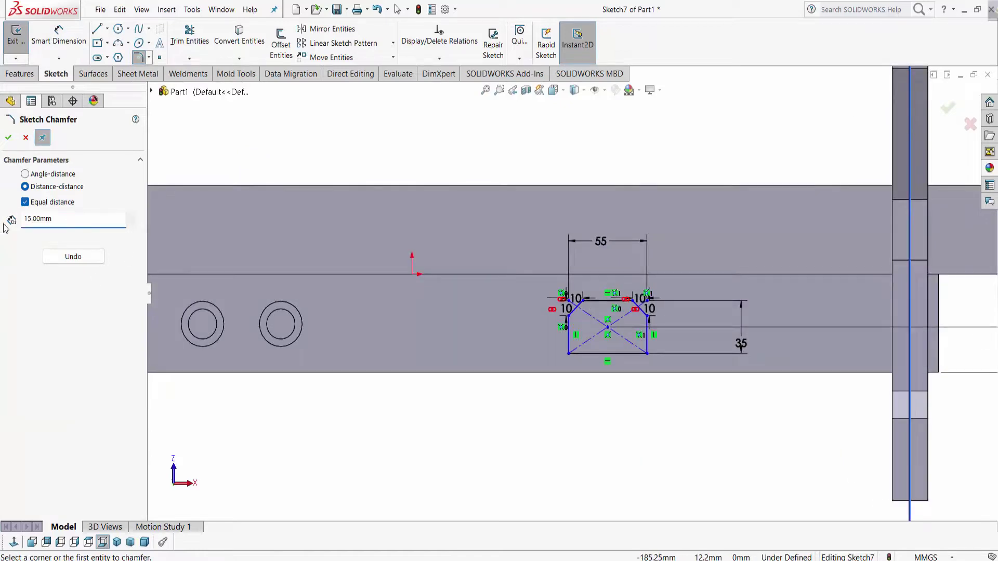
pyautogui.click(97, 257)
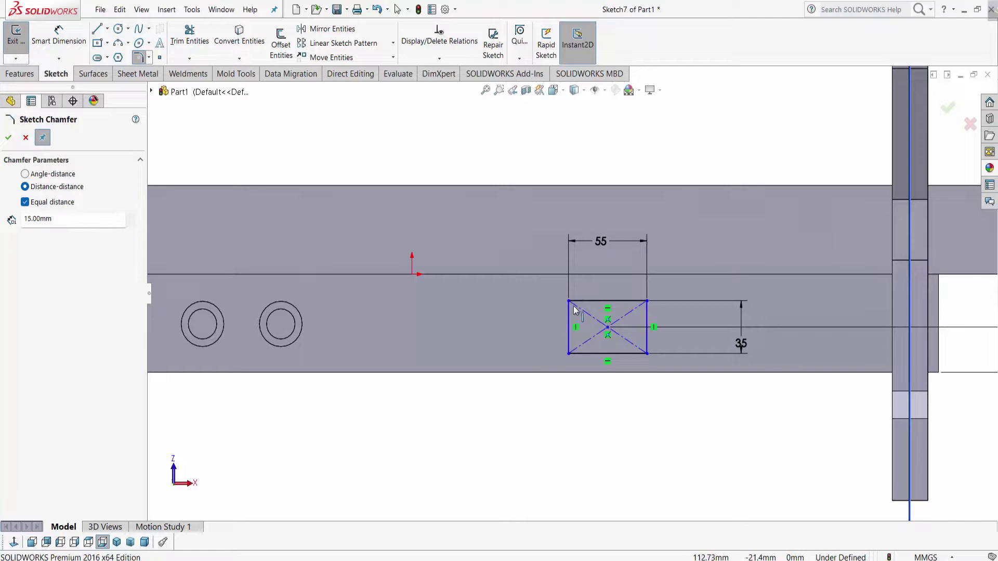
pyautogui.click(569, 301)
pyautogui.click(647, 301)
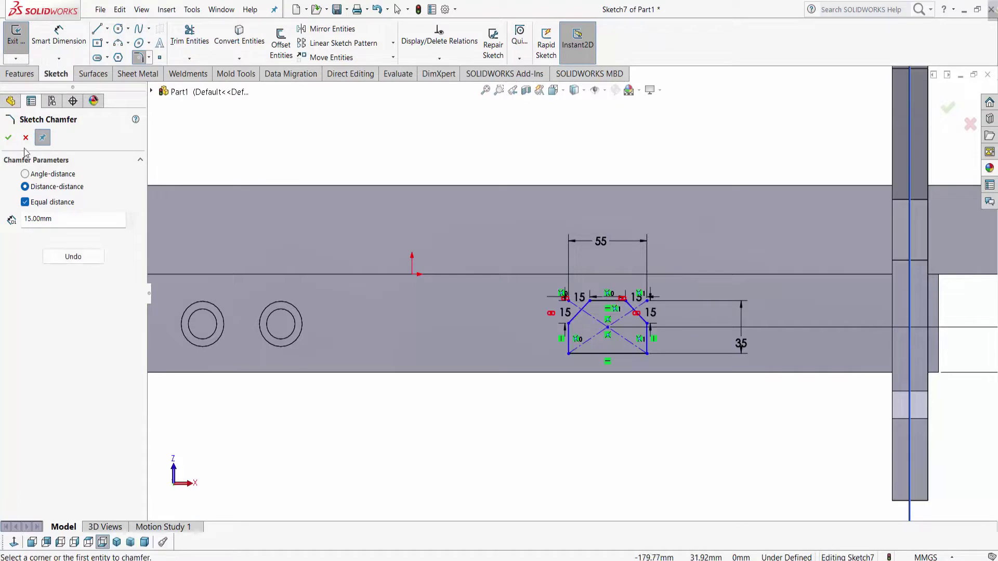
pyautogui.click(8, 139)
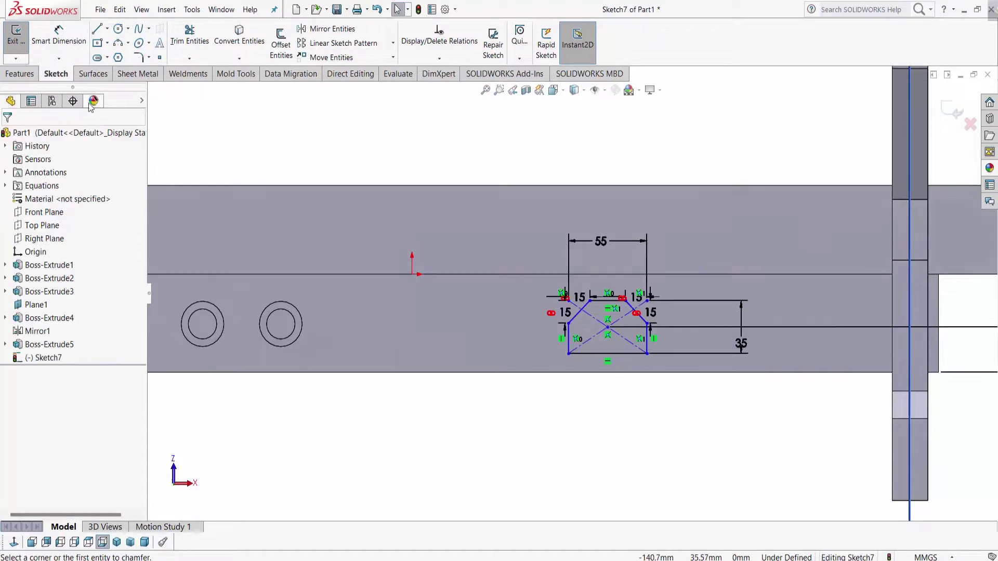
# - Offset the chamfered port outline by 5 mm to form a border
pyautogui.click(281, 44)
pyautogui.scroll(3, 556, 281)
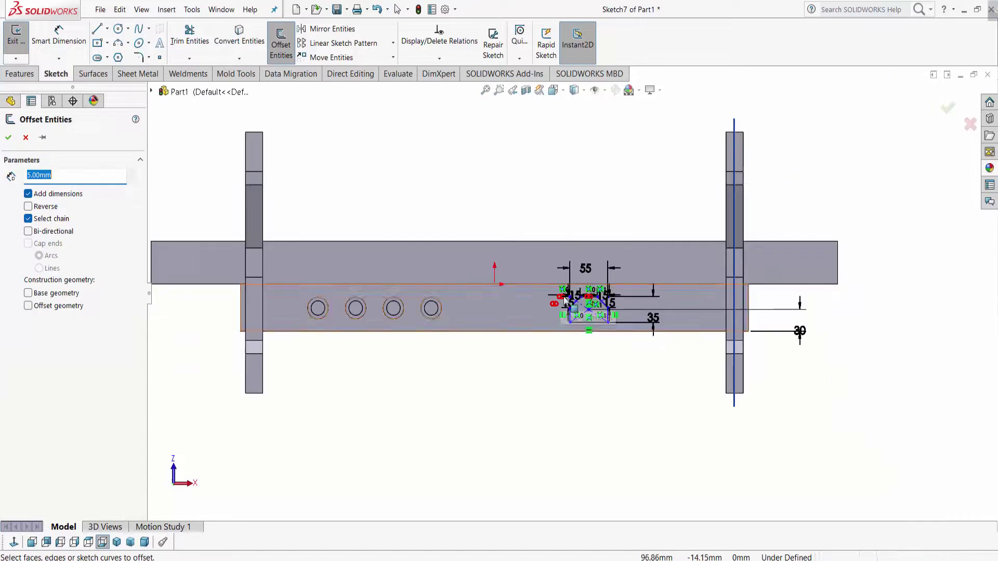
pyautogui.click(573, 304)
pyautogui.scroll(-3, 557, 277)
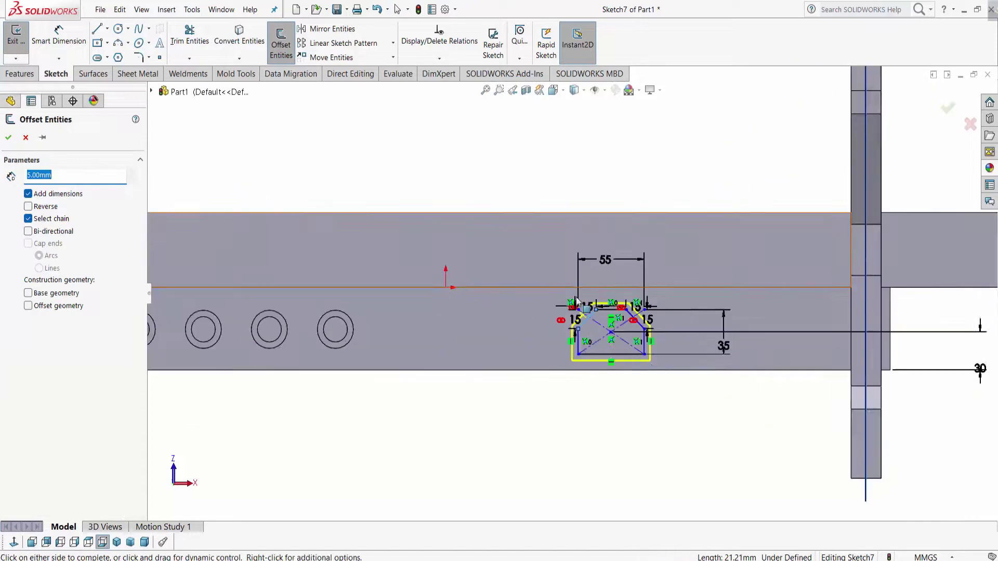
pyautogui.click(9, 138)
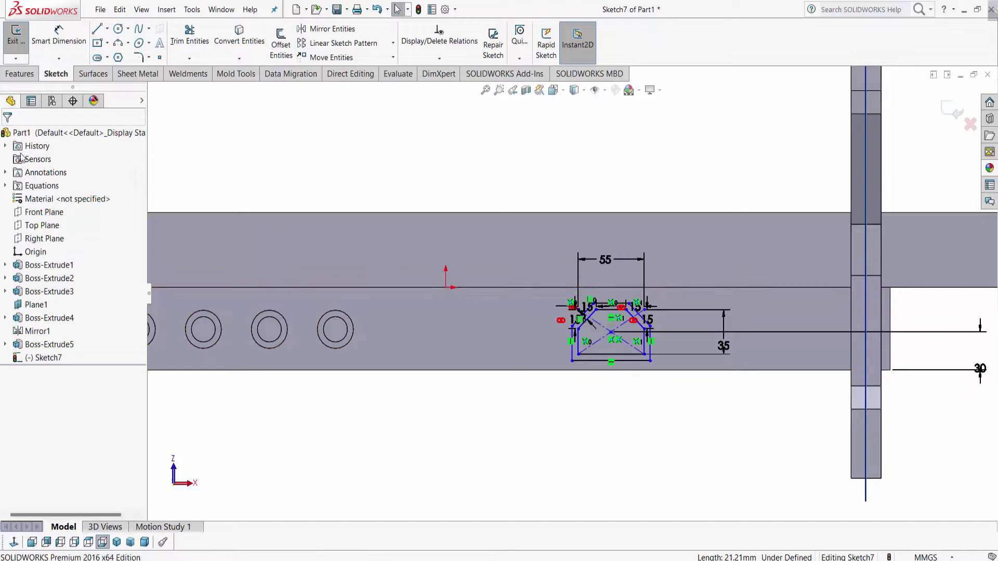
pyautogui.click(19, 73)
pyautogui.click(21, 41)
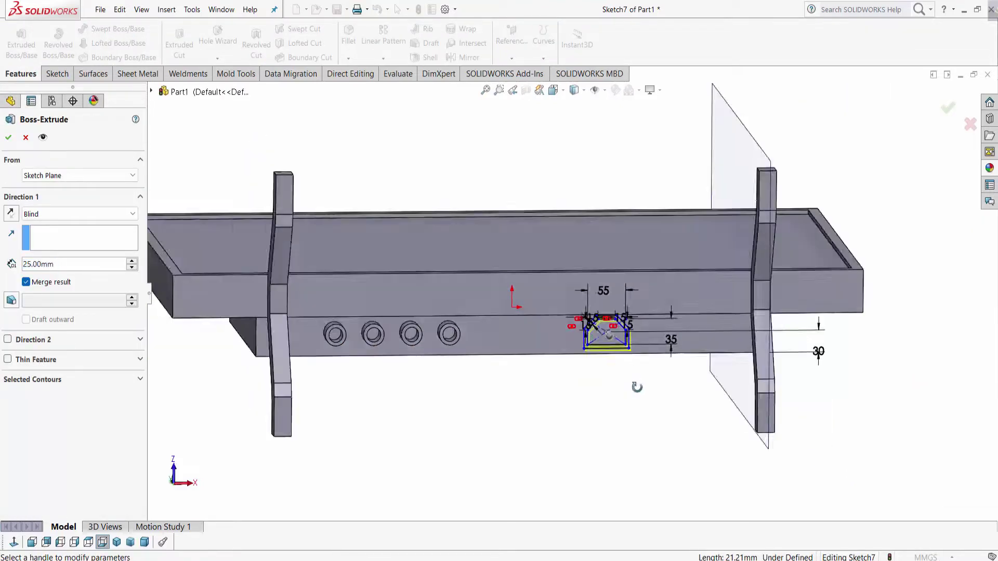
# - Extrude Sketch7's port outline 20 mm into Boss-Extrude6 and orbit to inspect the raised frame
pyautogui.moveTo(636, 387); pyautogui.dragTo(642, 394, button='middle')
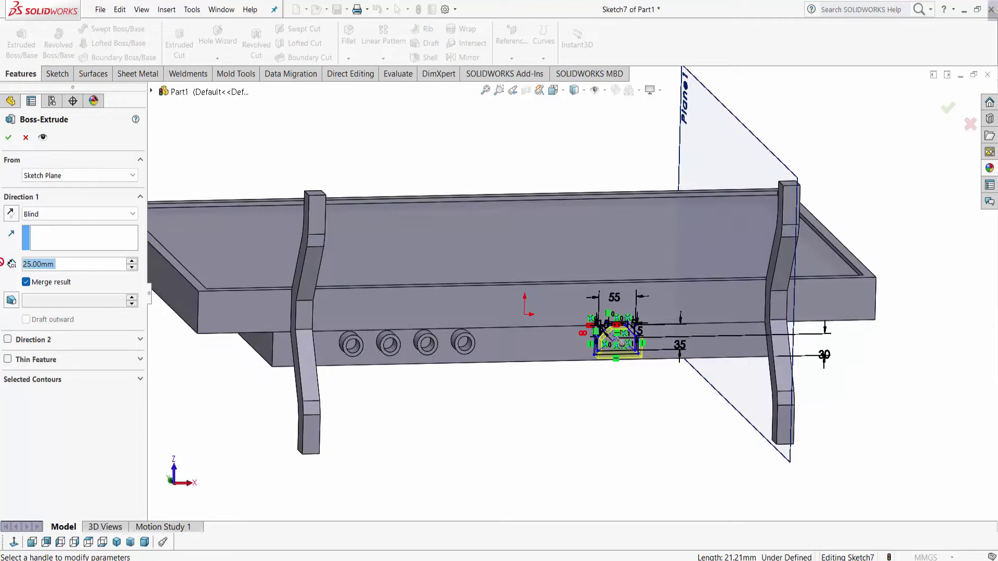
pyautogui.write('20')
pyautogui.press('Return')
pyautogui.click(9, 137)
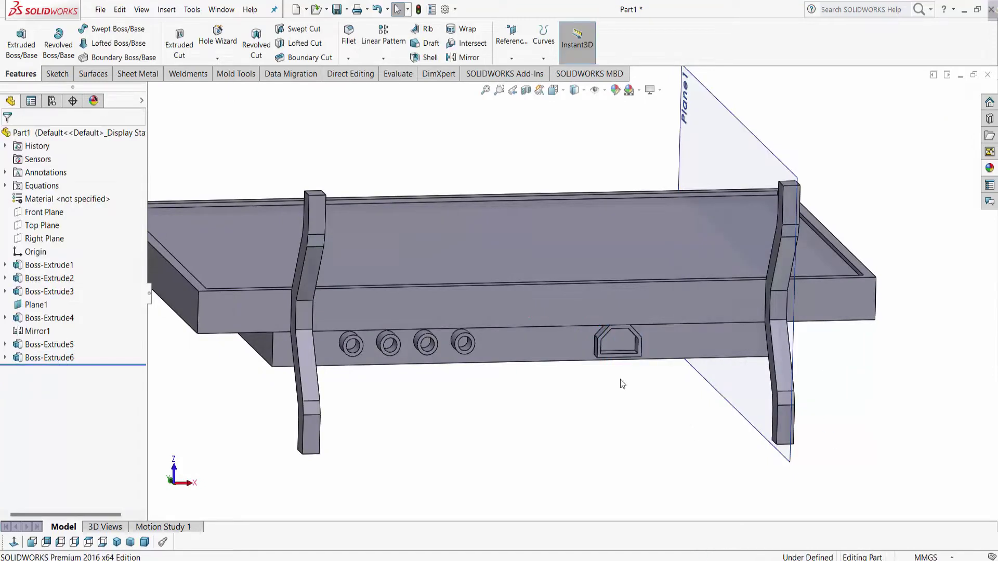
pyautogui.moveTo(620, 384); pyautogui.dragTo(612, 370, button='middle')
pyautogui.scroll(-3, 613, 370)
# - Start Sketch8 on the port's inner face and view it Normal To
pyautogui.rightClick(614, 338)
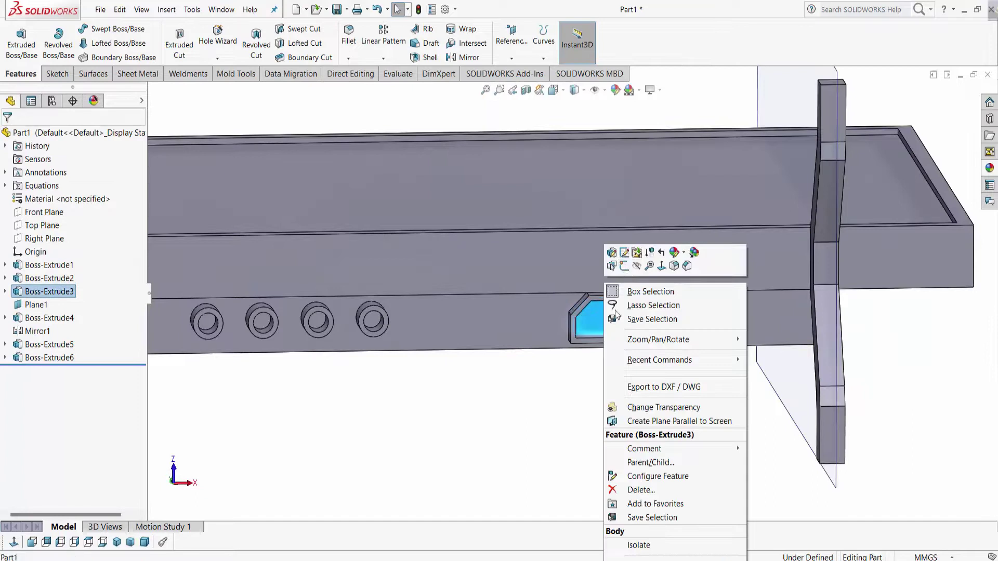
pyautogui.click(624, 266)
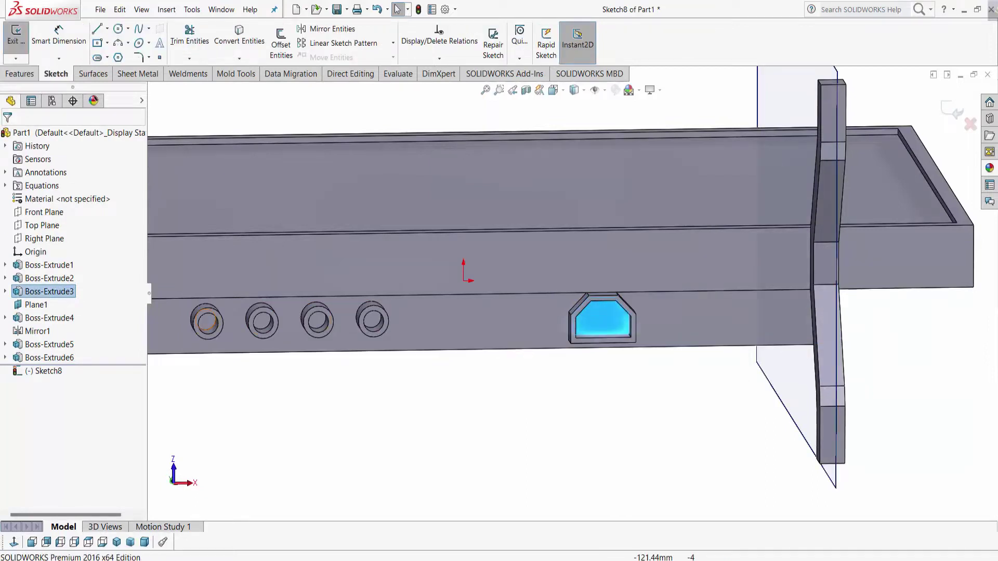
pyautogui.click(99, 44)
pyautogui.scroll(-2, 601, 322)
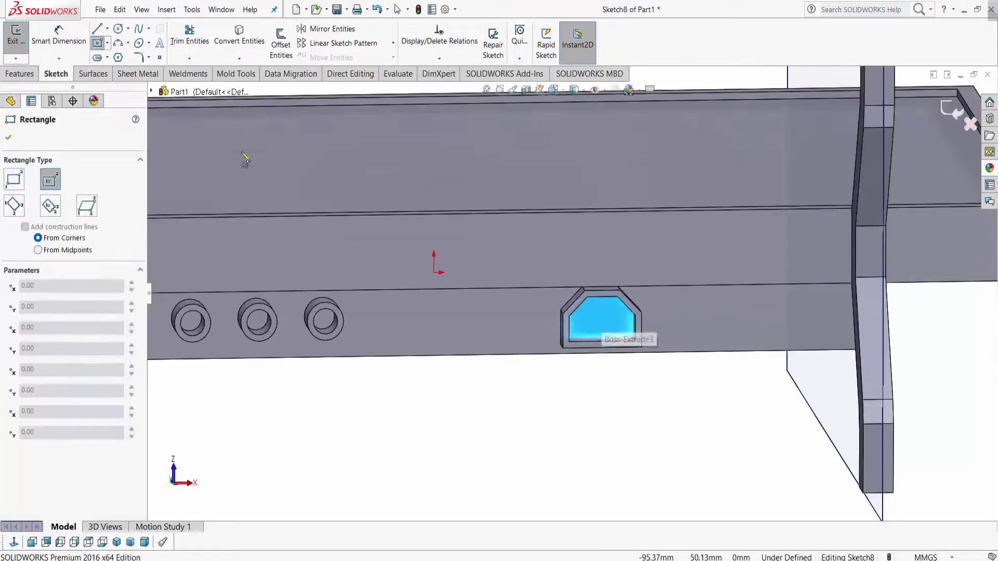
pyautogui.click(98, 29)
pyautogui.press('f')
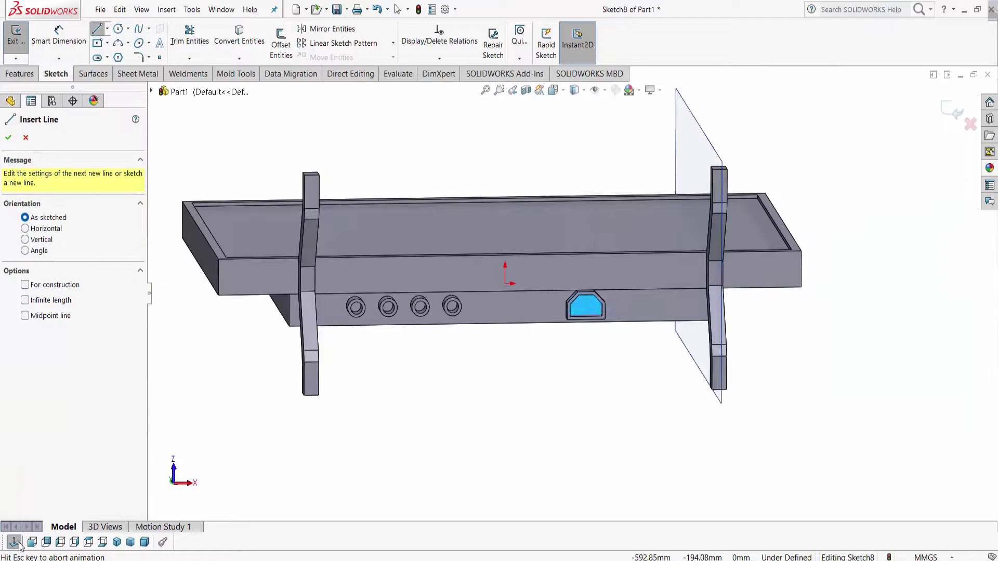
pyautogui.click(14, 542)
# - Draw a vertical centerline from the port opening's top midpoint to its bottom midpoint
pyautogui.click(107, 29)
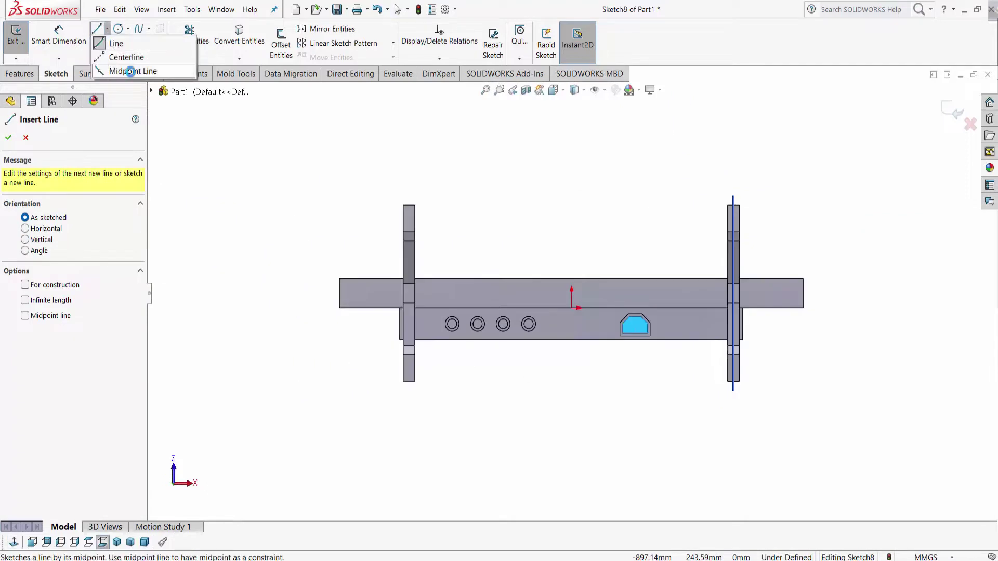
pyautogui.click(125, 70)
pyautogui.click(107, 29)
pyautogui.click(114, 58)
pyautogui.scroll(-2, 644, 337)
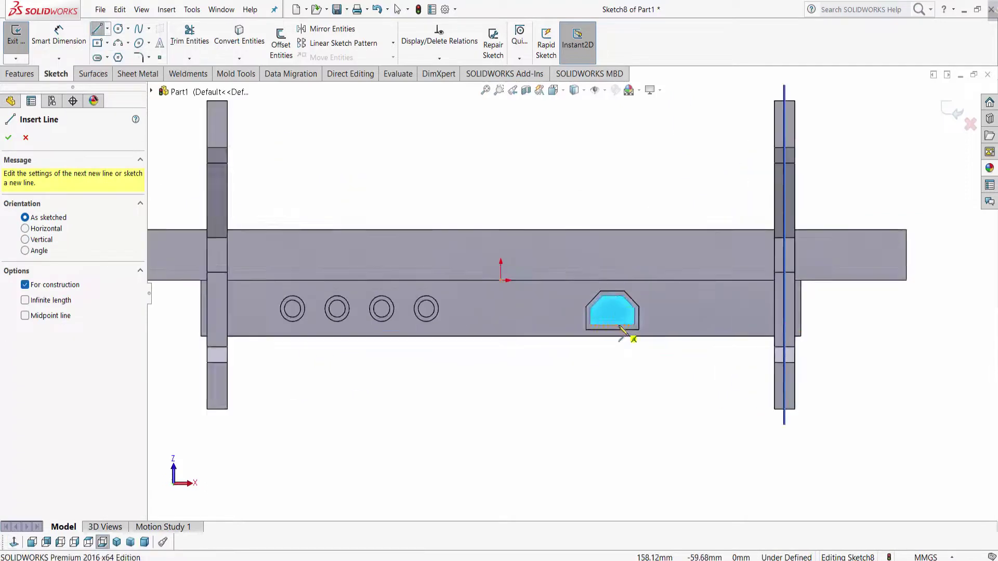
pyautogui.scroll(-2, 644, 338)
pyautogui.click(608, 287)
pyautogui.click(608, 324)
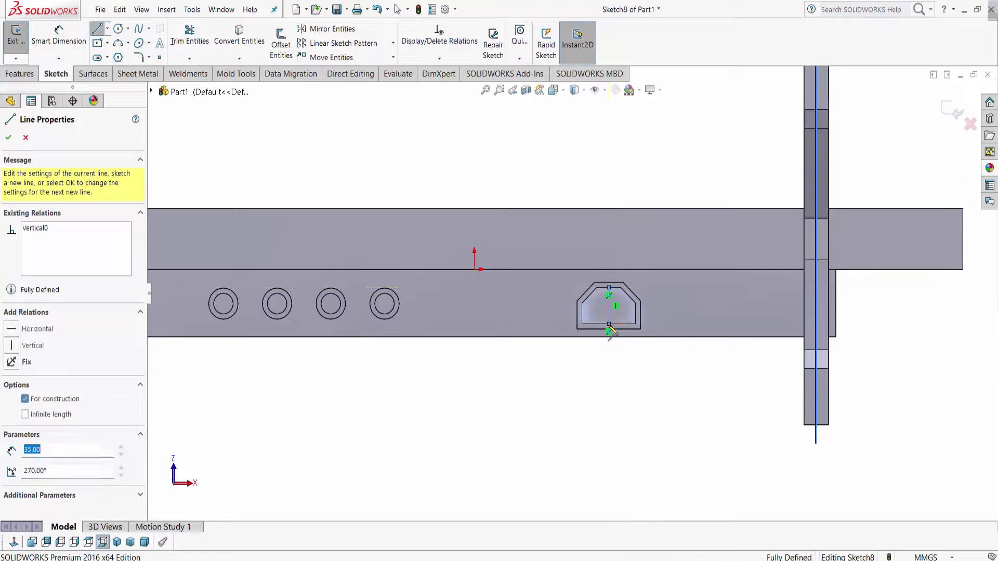
pyautogui.rightClick(406, 372)
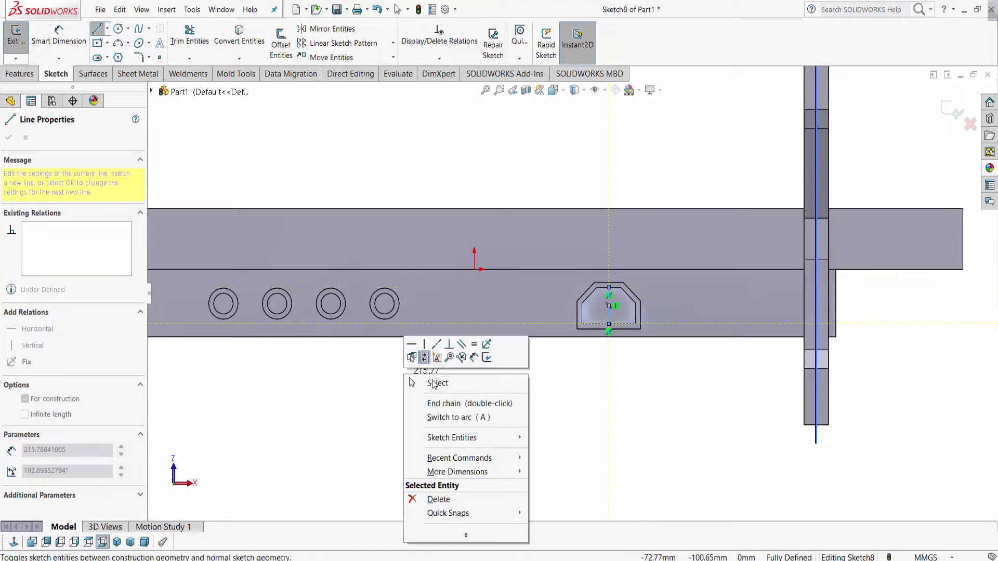
pyautogui.click(421, 383)
# - Draw three centre rectangles for the pins: left, top and right inside the port
pyautogui.press('r')
pyautogui.scroll(-2, 592, 328)
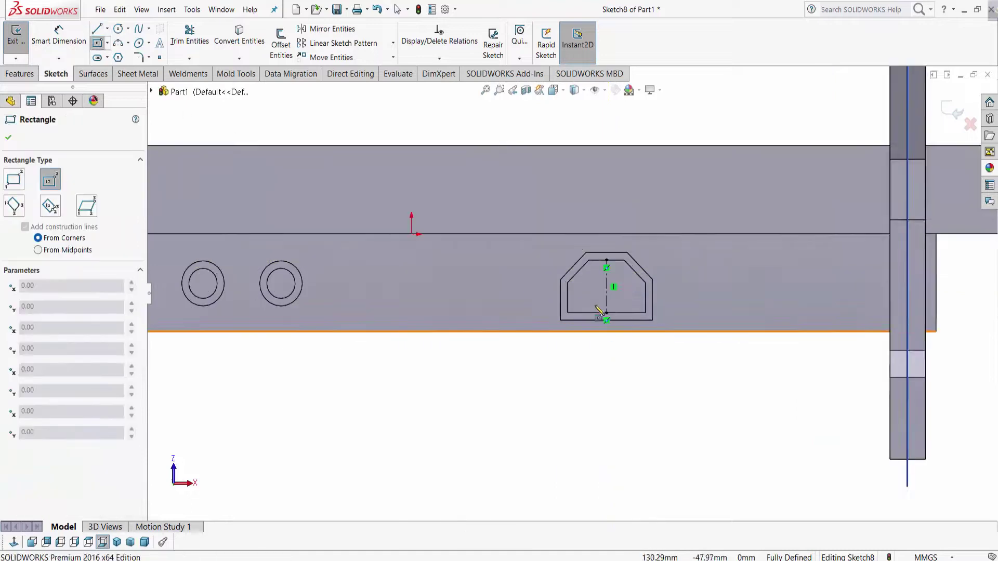
pyautogui.click(585, 296)
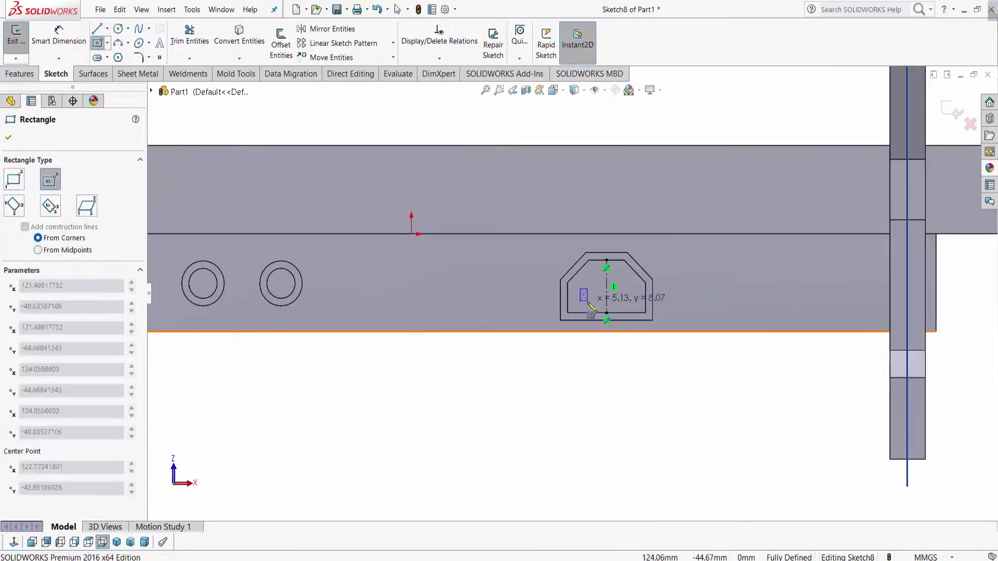
pyautogui.click(623, 311)
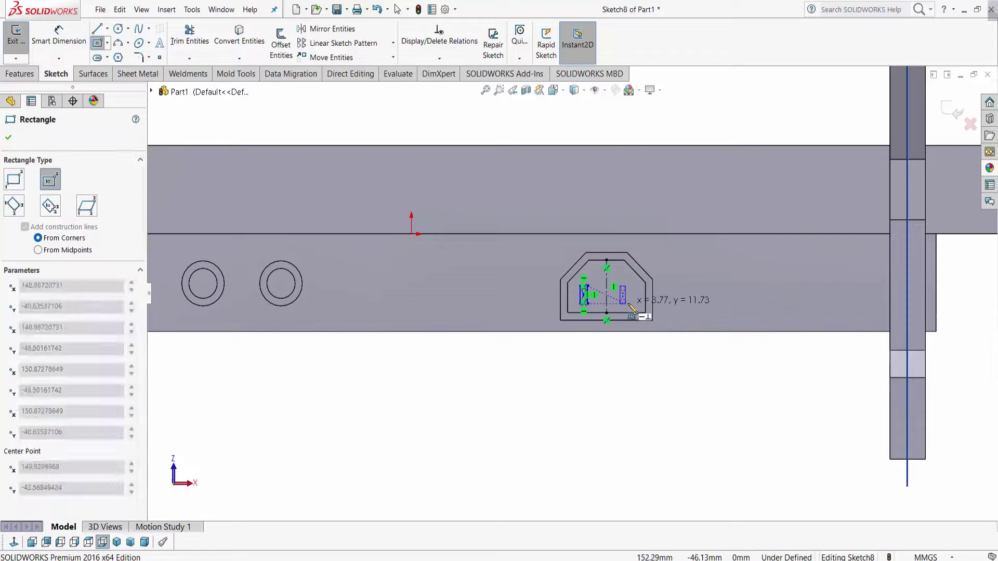
pyautogui.click(613, 284)
pyautogui.click(623, 301)
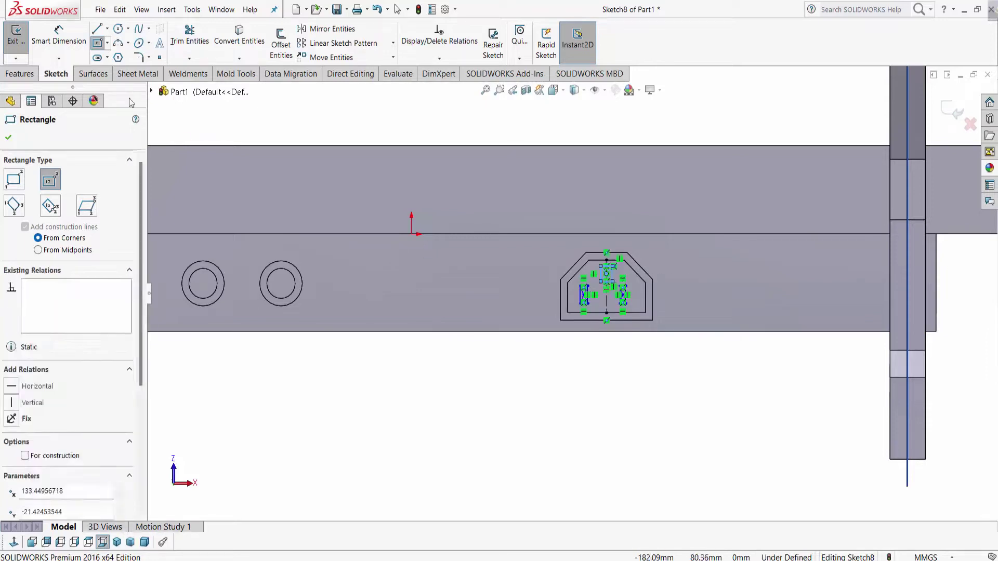
# - Dimension the left pin 5 mm from the port's bottom edge and 10 mm horizontally
pyautogui.press('d')
pyautogui.scroll(-3, 608, 291)
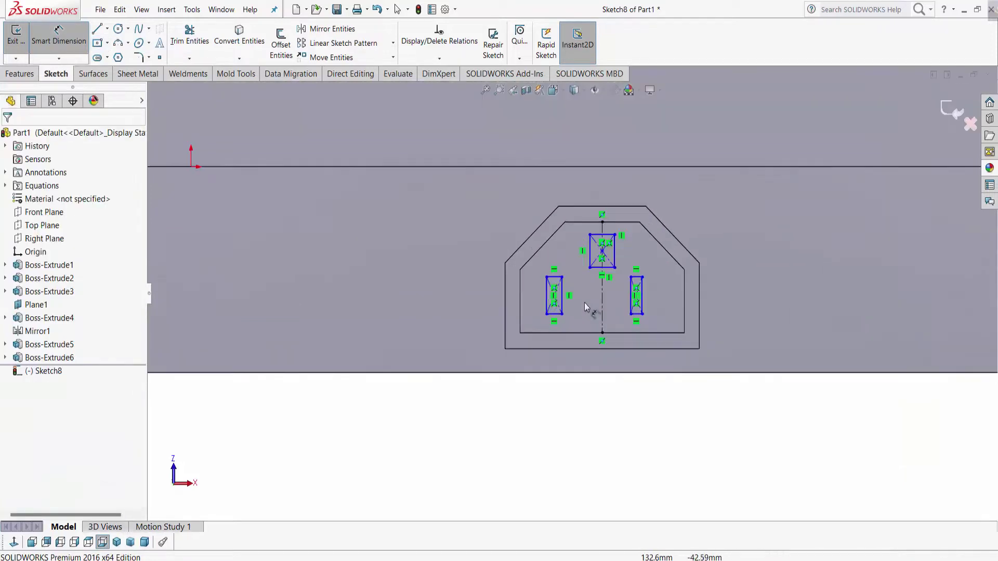
pyautogui.click(555, 332)
pyautogui.click(433, 306)
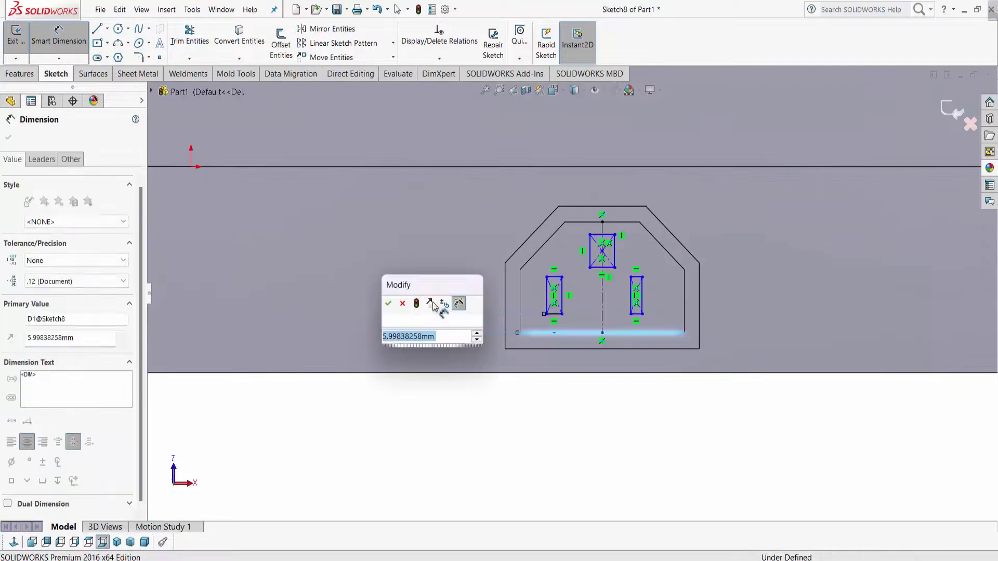
pyautogui.write('5')
pyautogui.press('Return')
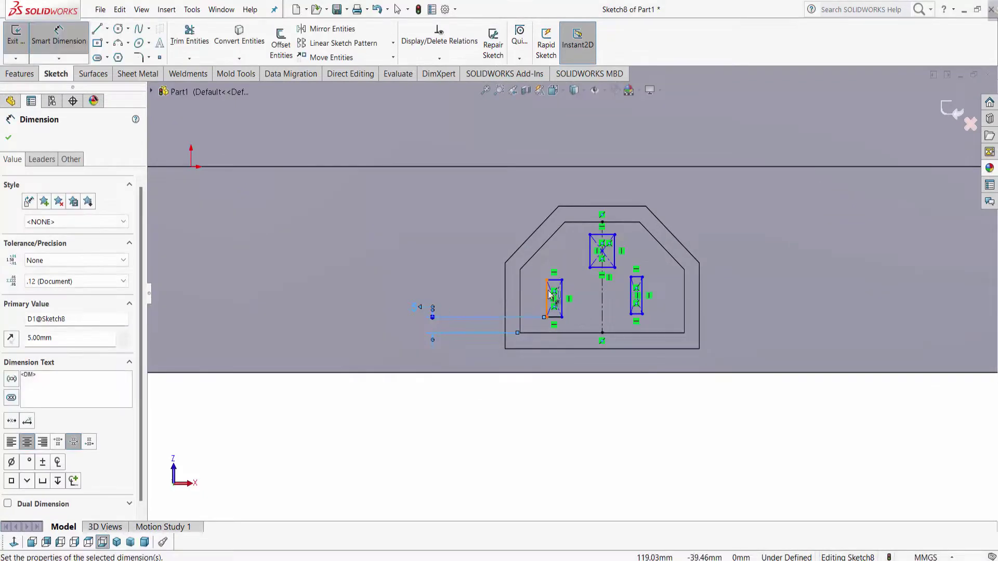
pyautogui.click(550, 294)
pyautogui.click(520, 300)
pyautogui.click(501, 236)
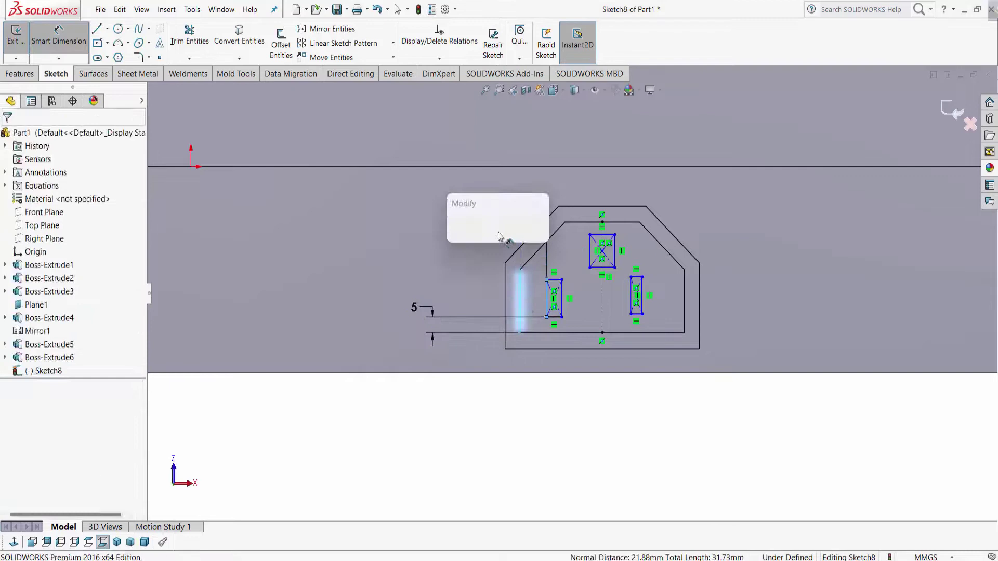
pyautogui.write('10')
pyautogui.press('Return')
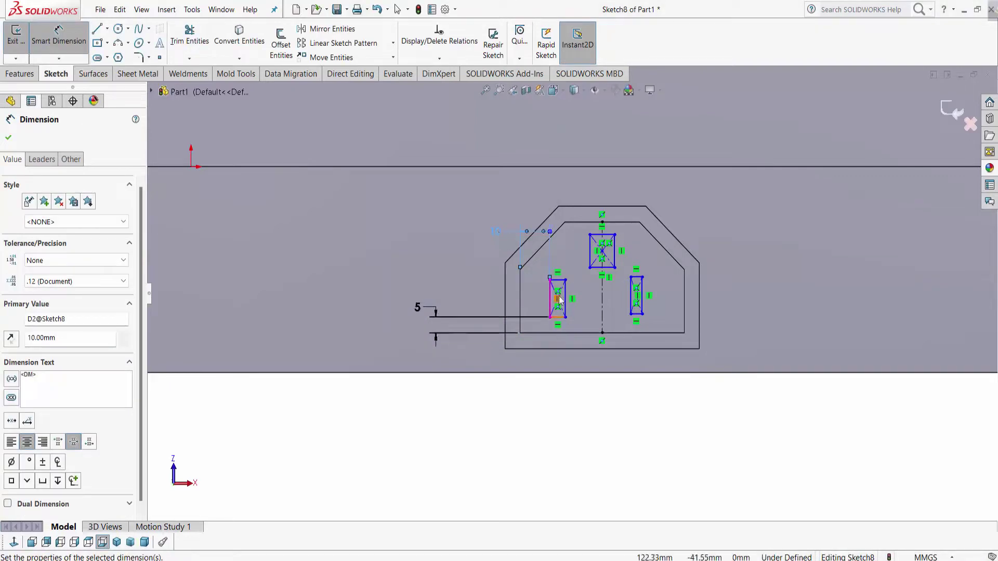
# - Size the left pin rectangle 4 mm wide by 6 mm tall
pyautogui.scroll(-2, 560, 299)
pyautogui.click(554, 277)
pyautogui.click(497, 259)
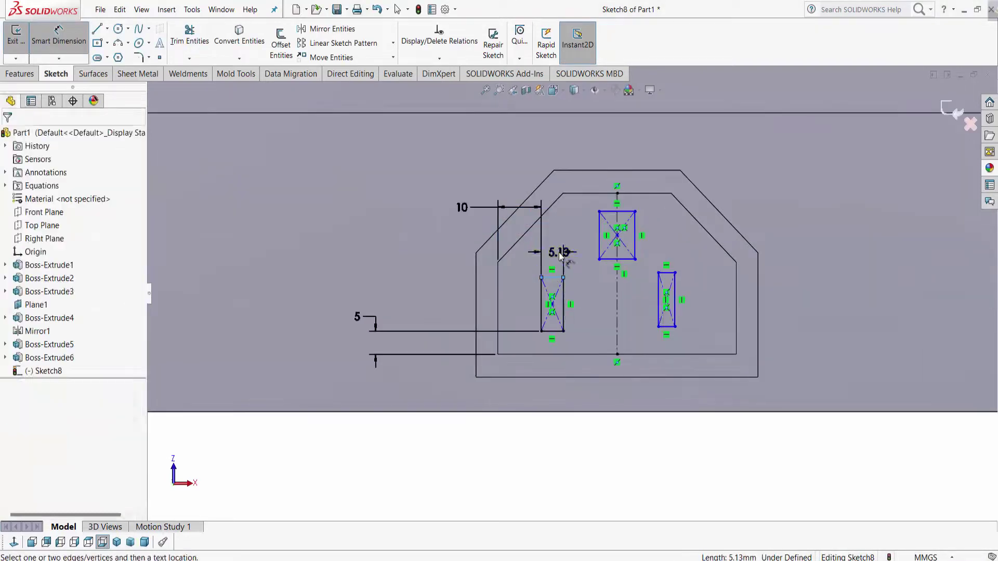
pyautogui.click(557, 253)
pyautogui.write('4')
pyautogui.press('Return')
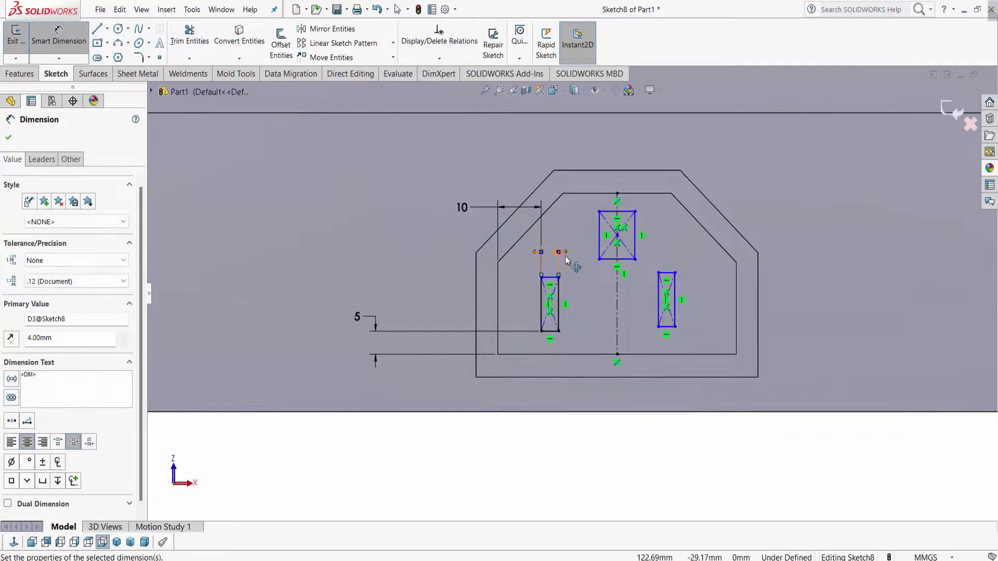
pyautogui.click(559, 312)
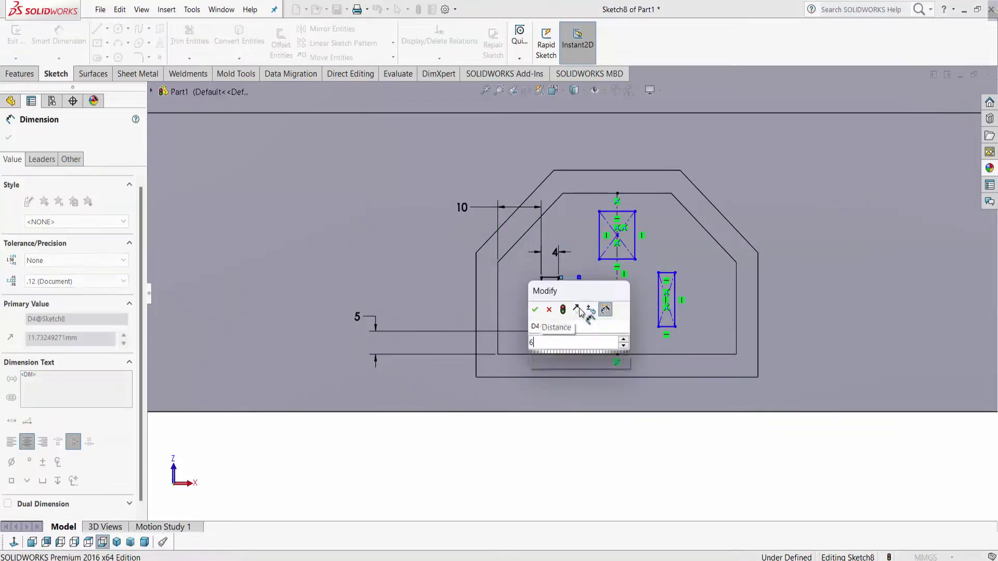
pyautogui.write('6')
pyautogui.press('Return')
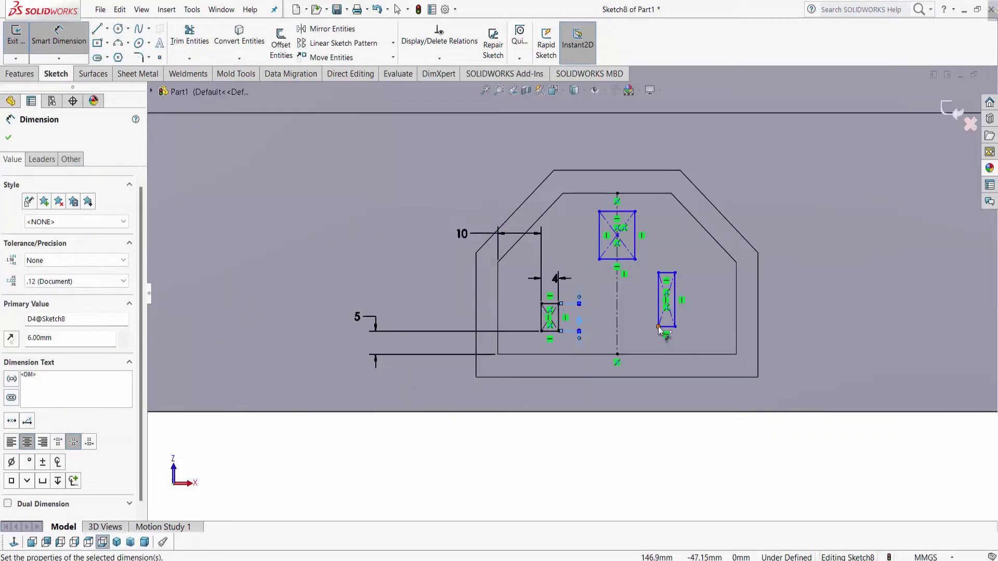
# - Place the right pin 10 mm away and size it 4 mm wide by 6 mm tall
pyautogui.click(677, 319)
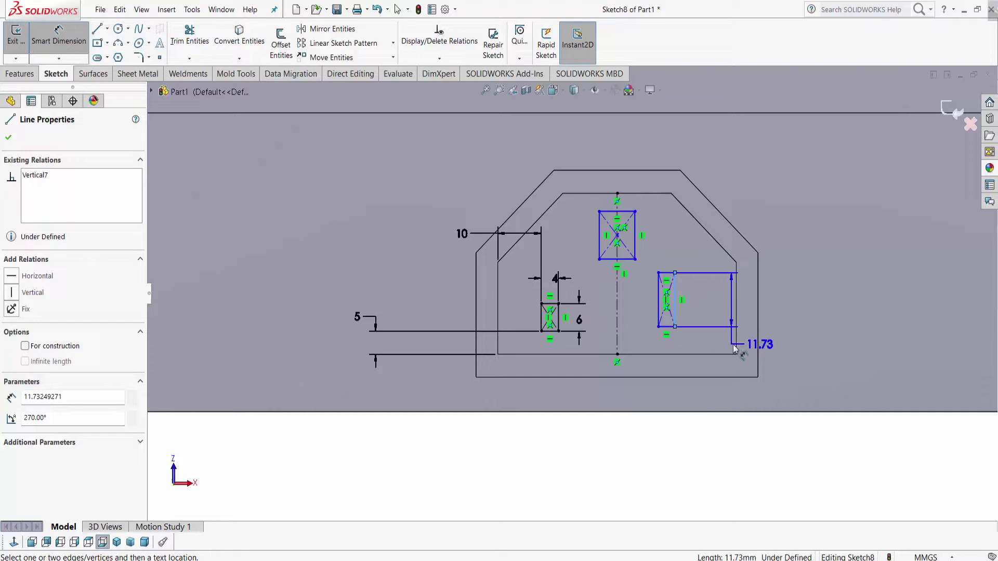
pyautogui.click(738, 350)
pyautogui.click(737, 399)
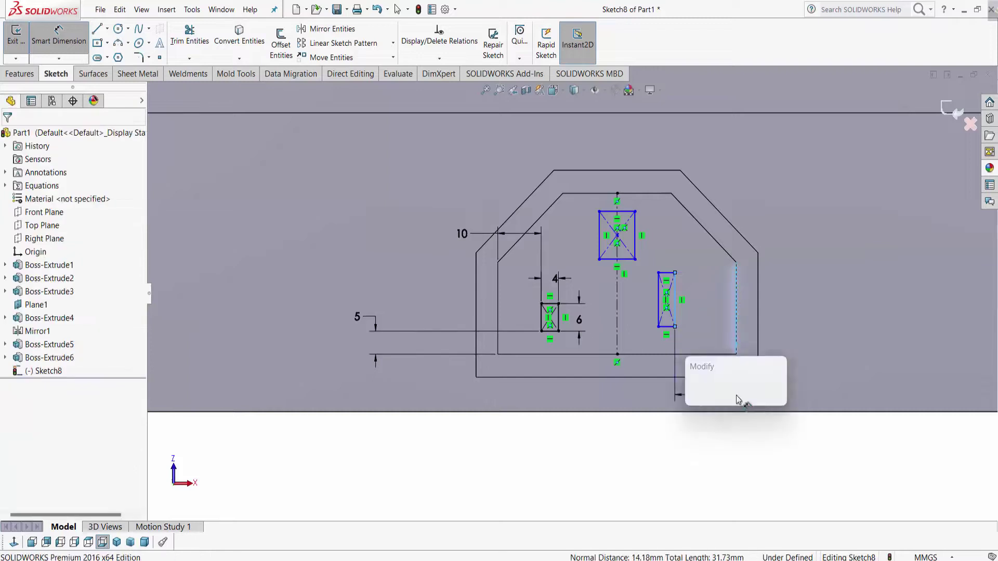
pyautogui.write('10')
pyautogui.press('Return')
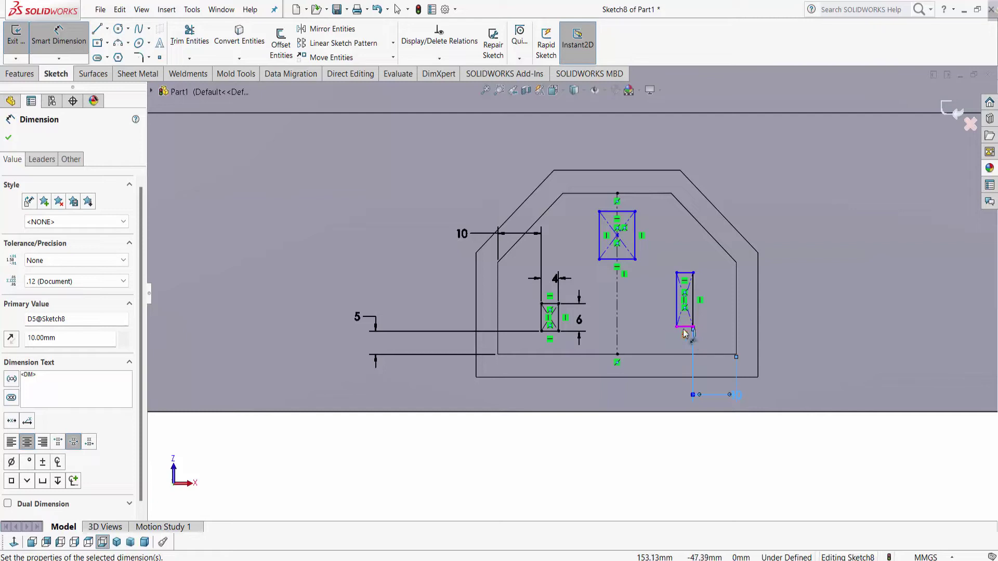
pyautogui.click(685, 271)
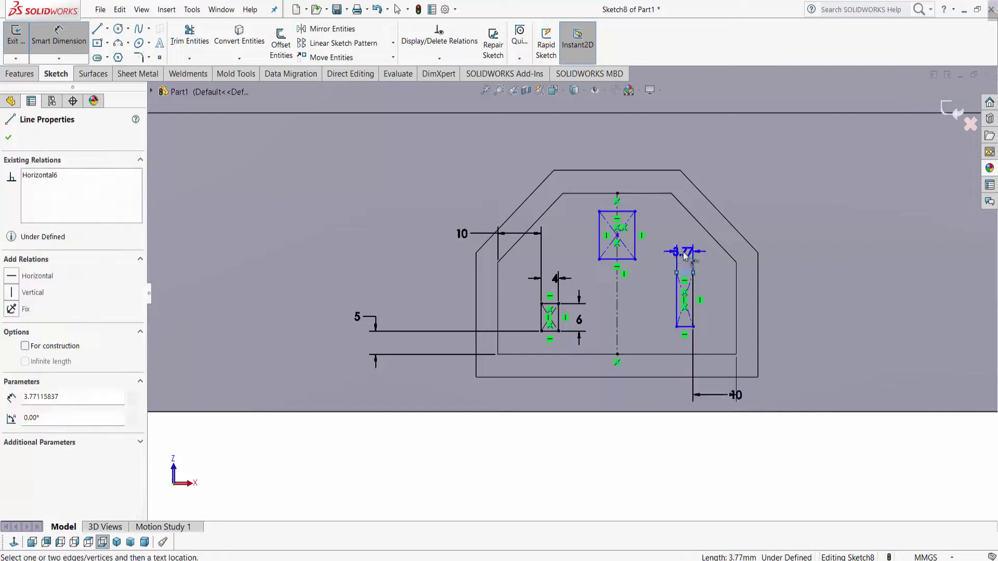
pyautogui.click(684, 253)
pyautogui.write('4')
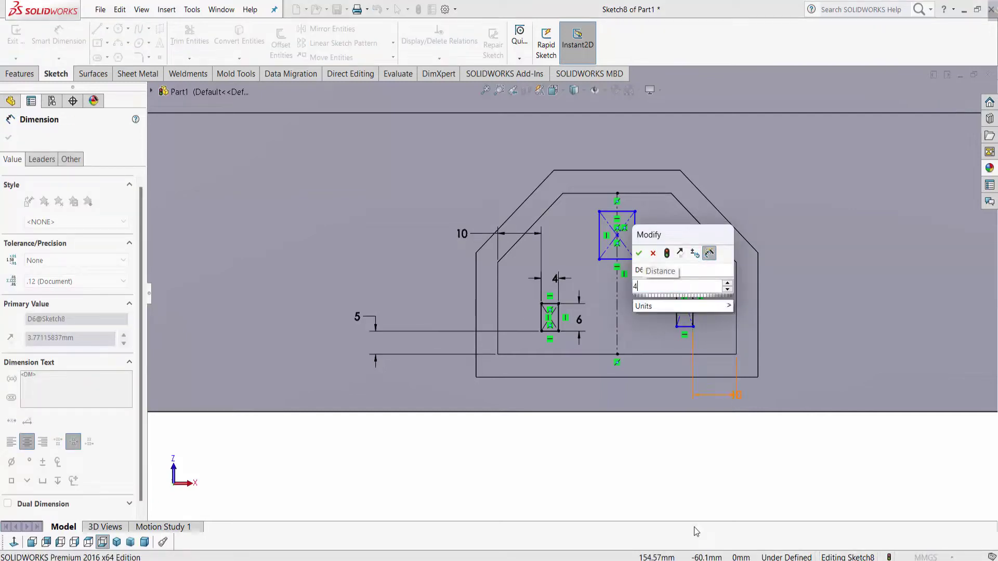
pyautogui.press('Return')
pyautogui.click(694, 310)
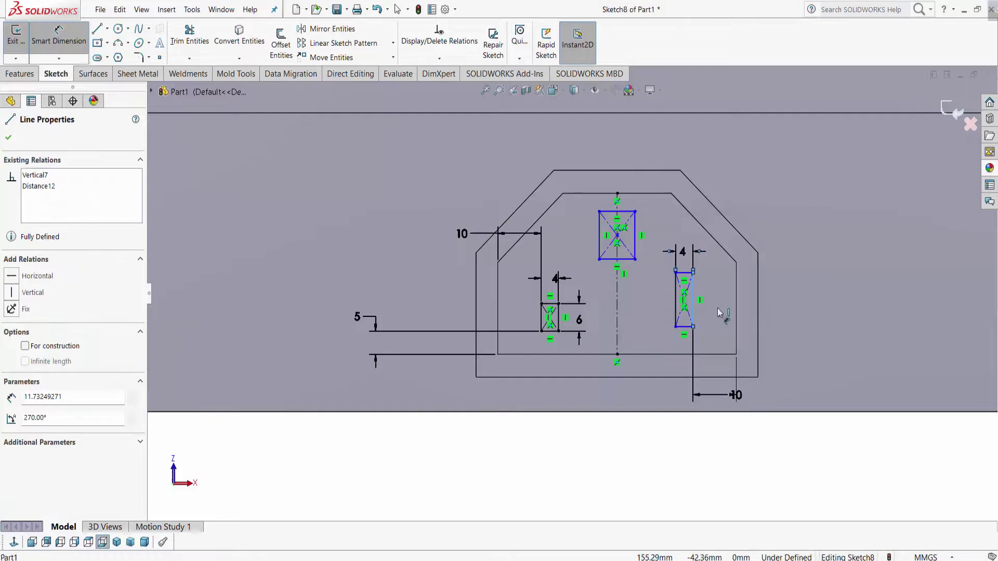
pyautogui.write('6')
pyautogui.press('Return')
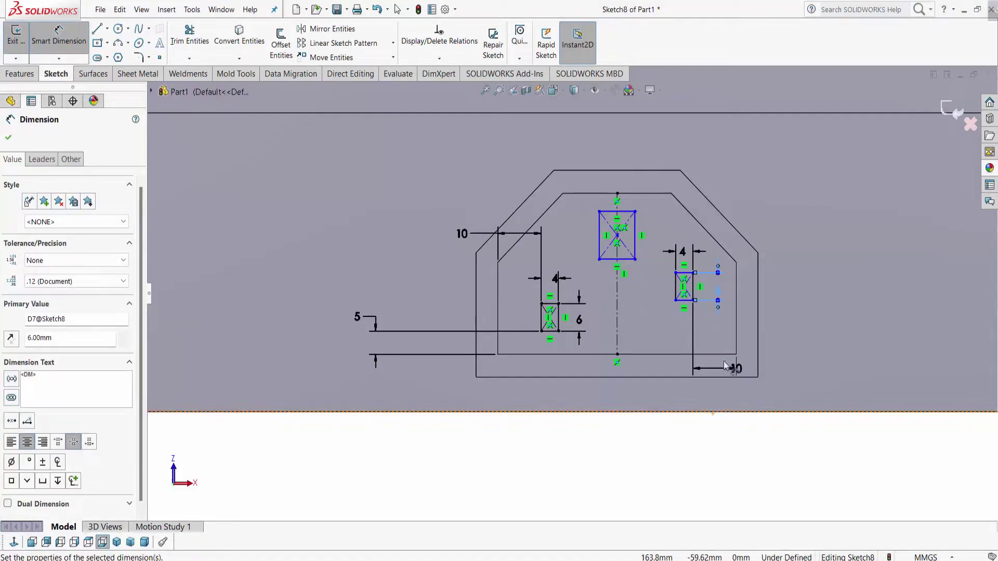
# - Set the right pin 5 mm above the port's bottom edge
pyautogui.click(686, 307)
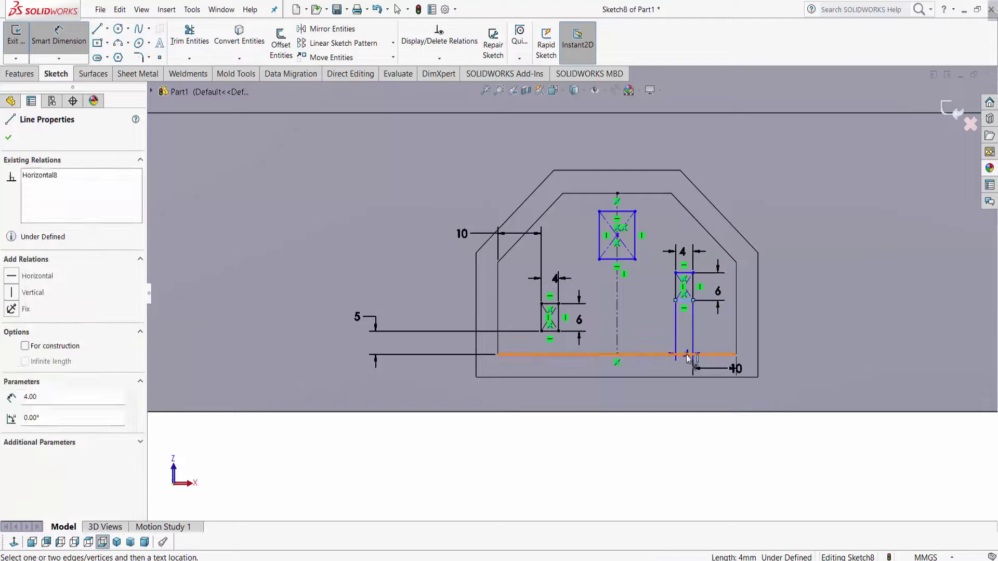
pyautogui.click(687, 354)
pyautogui.click(793, 340)
pyautogui.write('5')
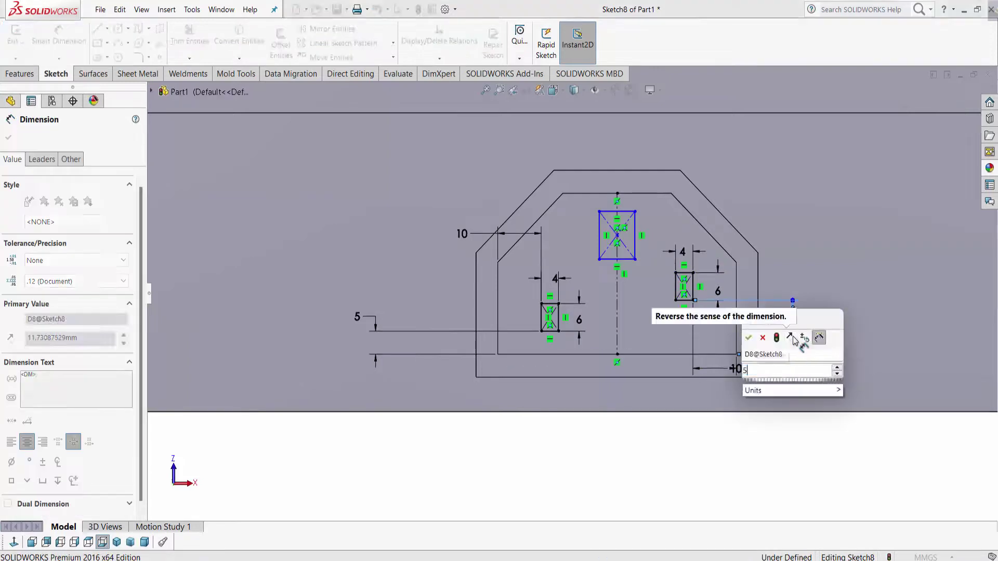
pyautogui.press('Return')
# - Size the top pin rectangle 6 mm tall by 4 mm wide
pyautogui.scroll(-1, 625, 253)
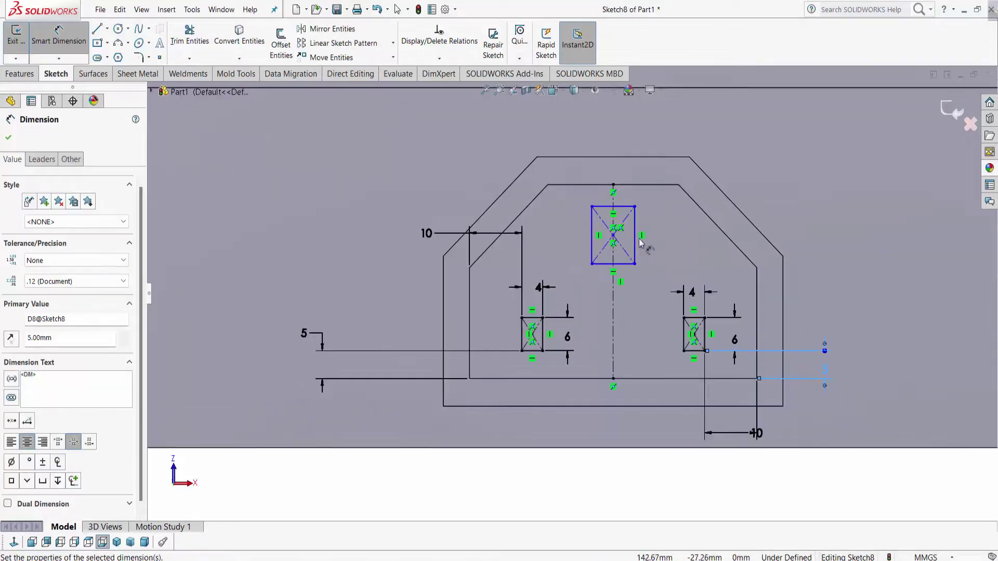
pyautogui.click(637, 248)
pyautogui.click(673, 250)
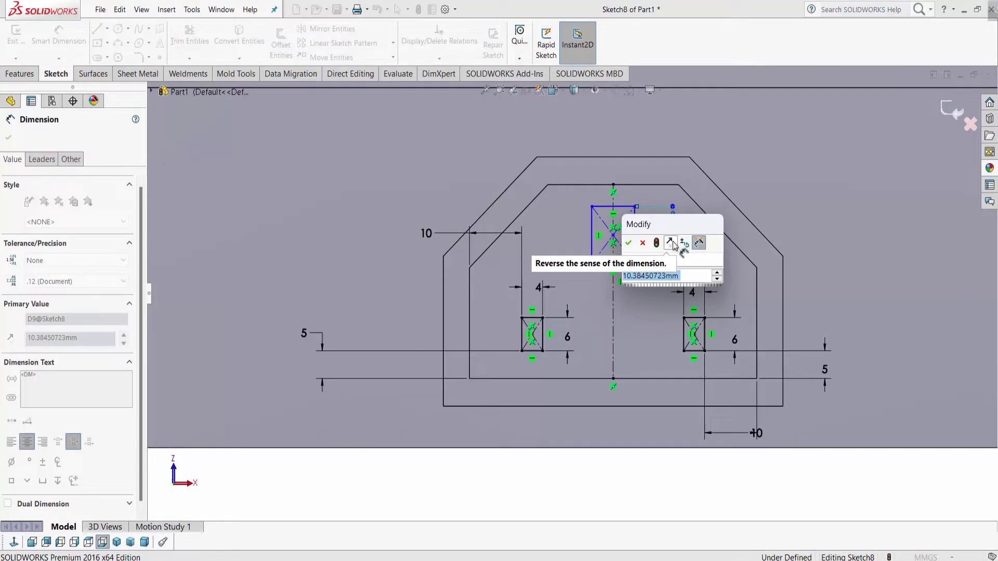
pyautogui.write('6')
pyautogui.press('Return')
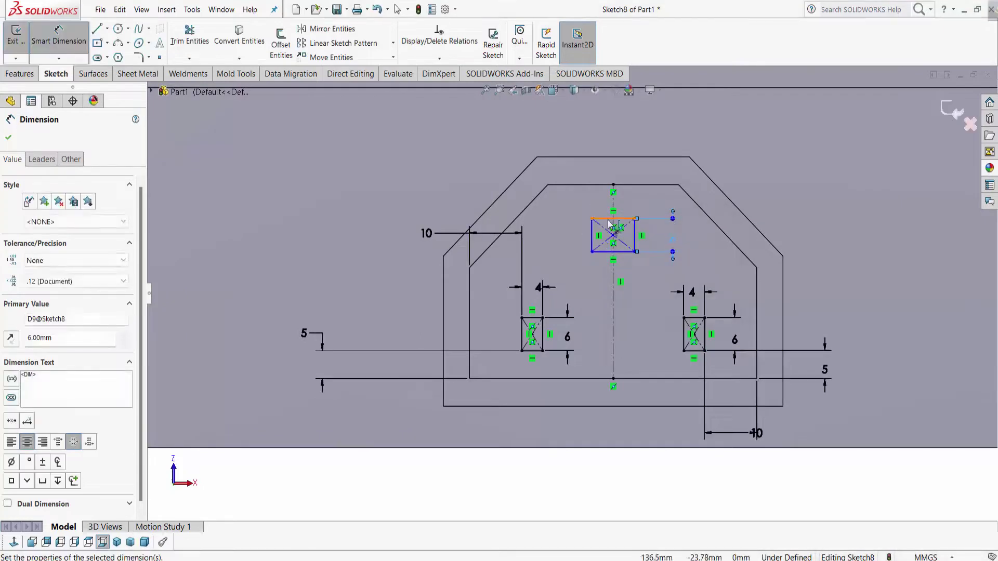
pyautogui.click(612, 219)
pyautogui.write('4')
pyautogui.press('Return')
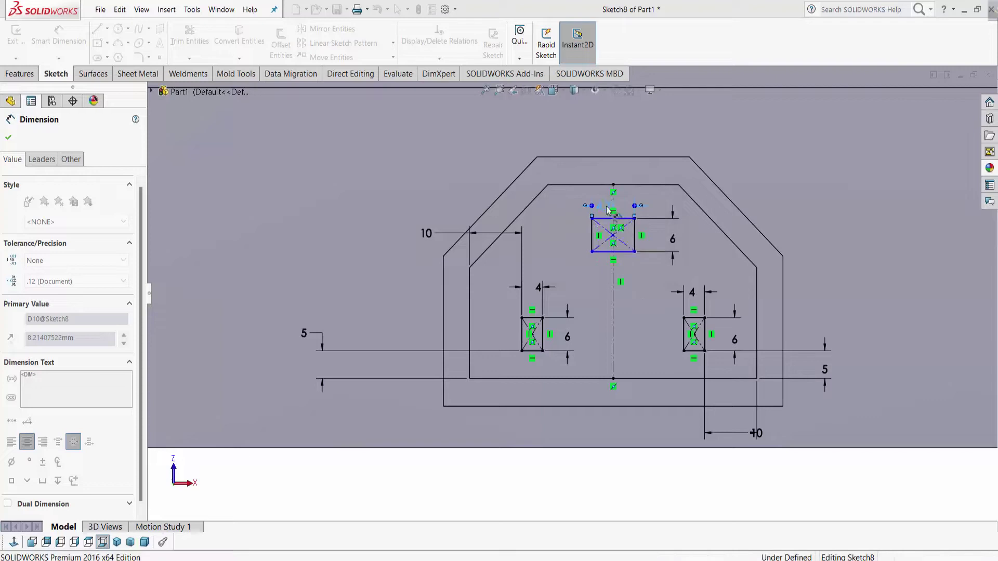
# - Set the top pin 5 mm below the port's top edge, fully defining Sketch8
pyautogui.scroll(3, 608, 210)
pyautogui.moveTo(696, 416); pyautogui.dragTo(672, 440, button='middle')
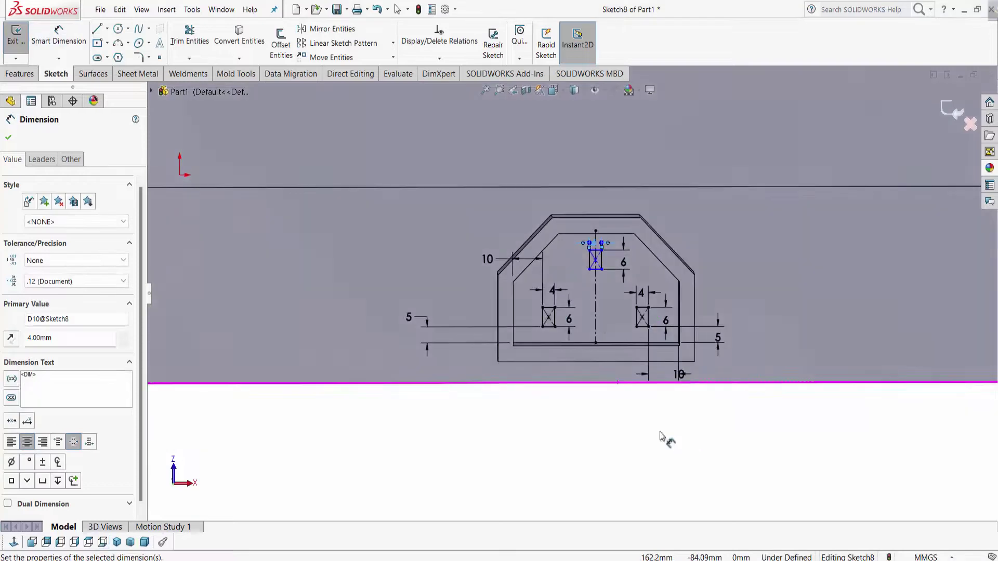
pyautogui.hotkey('ctrl', '8')
pyautogui.click(589, 207)
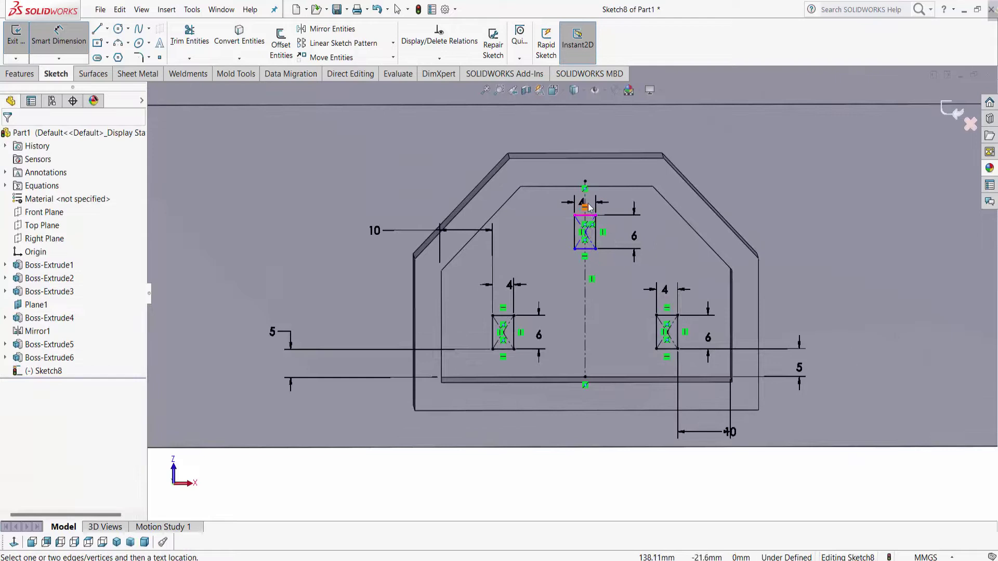
pyautogui.click(586, 215)
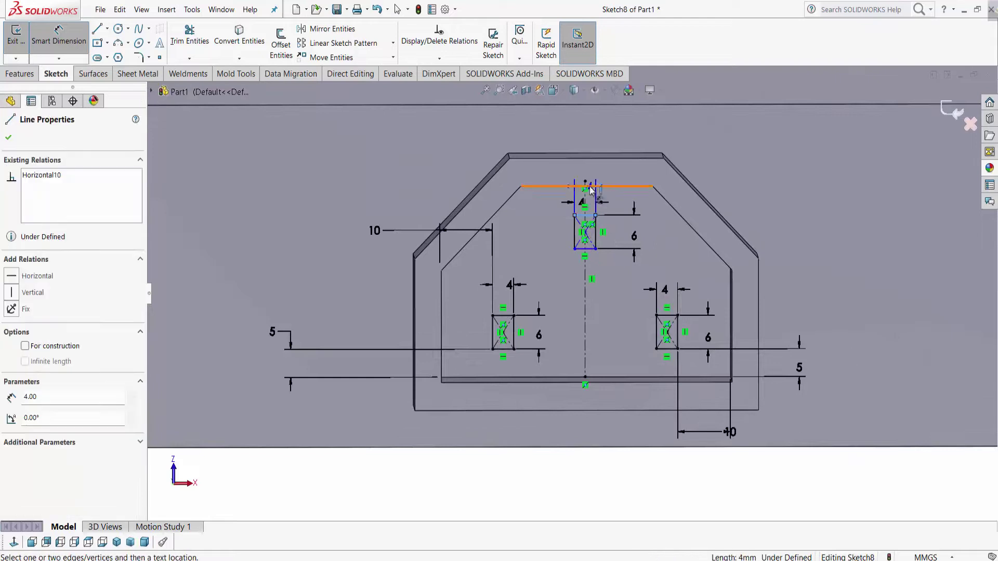
pyautogui.click(590, 186)
pyautogui.click(760, 192)
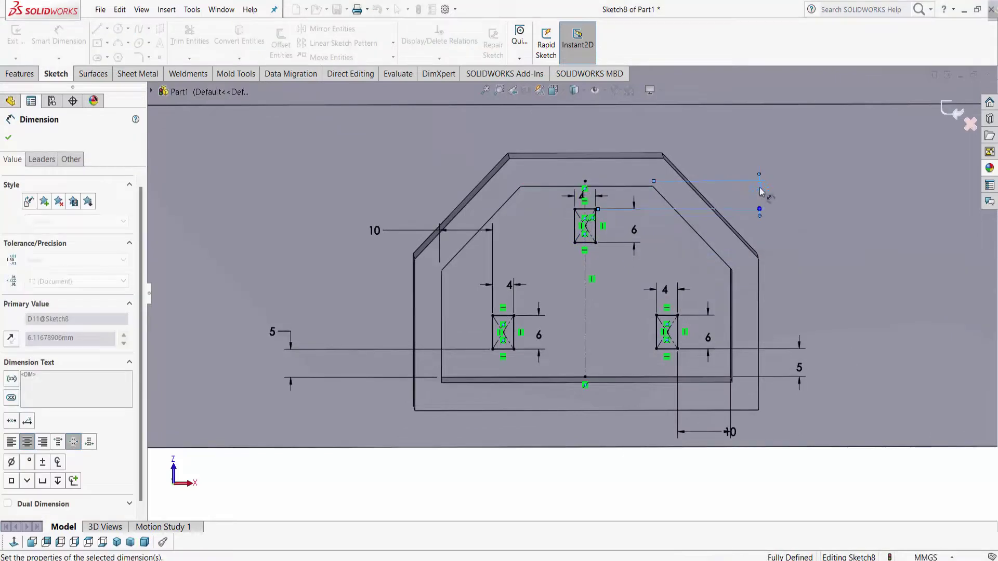
pyautogui.press('Return')
pyautogui.click(8, 138)
# - Extrude Sketch8's three pin rectangles 12 mm as Boss-Extrude7
pyautogui.click(19, 74)
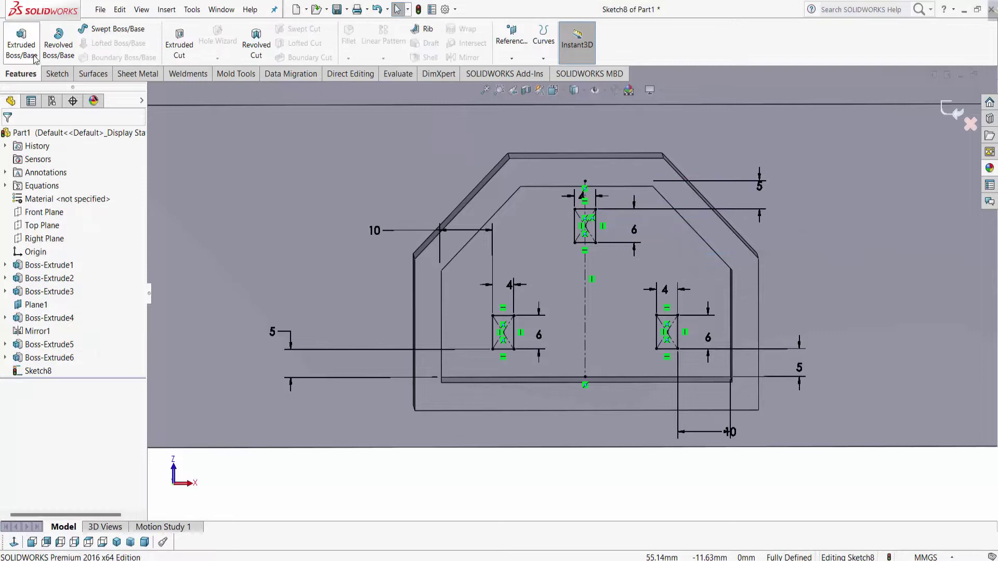
pyautogui.click(21, 42)
pyautogui.moveTo(639, 270); pyautogui.dragTo(206, 297, button='middle')
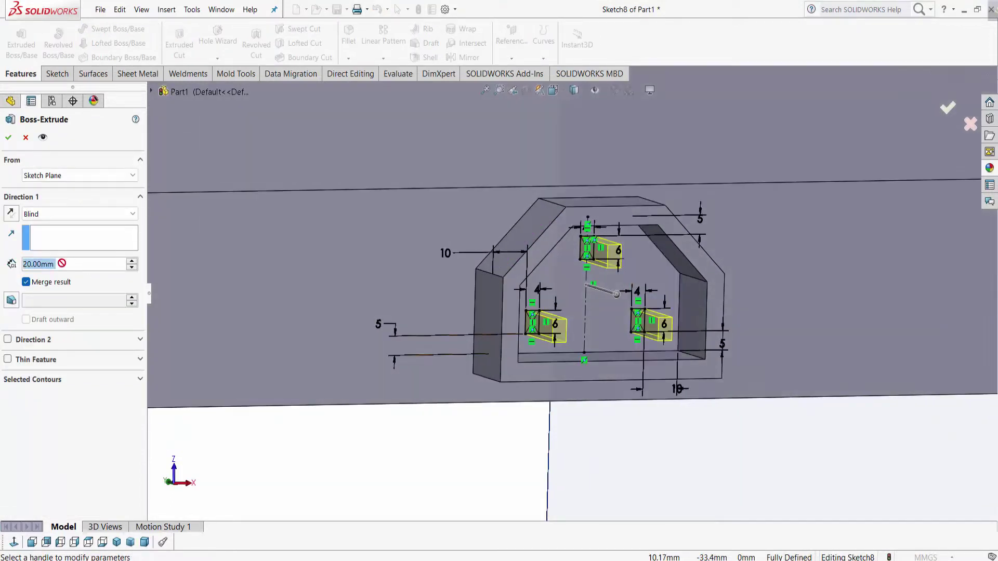
pyautogui.write('1')
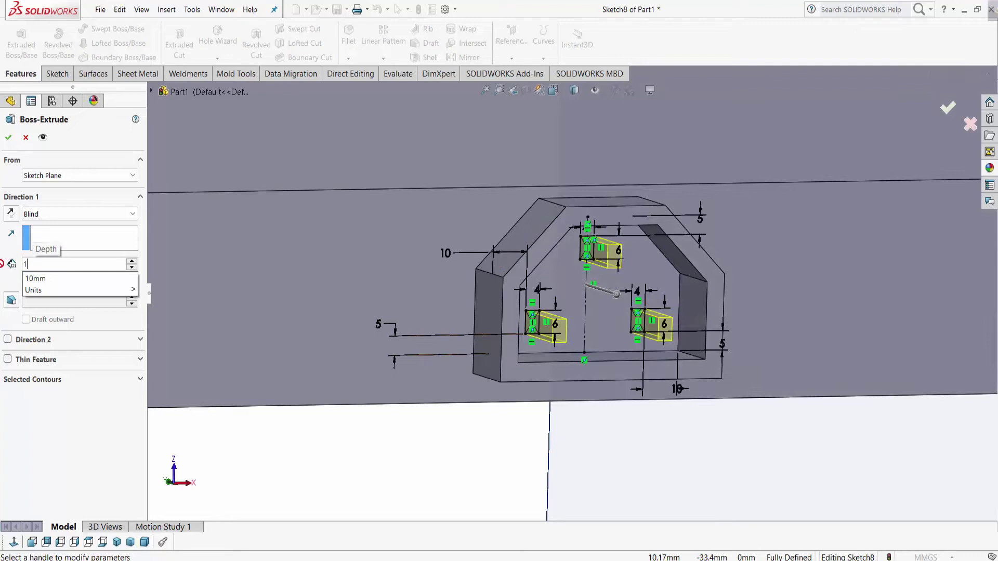
pyautogui.write('2')
pyautogui.press('Return')
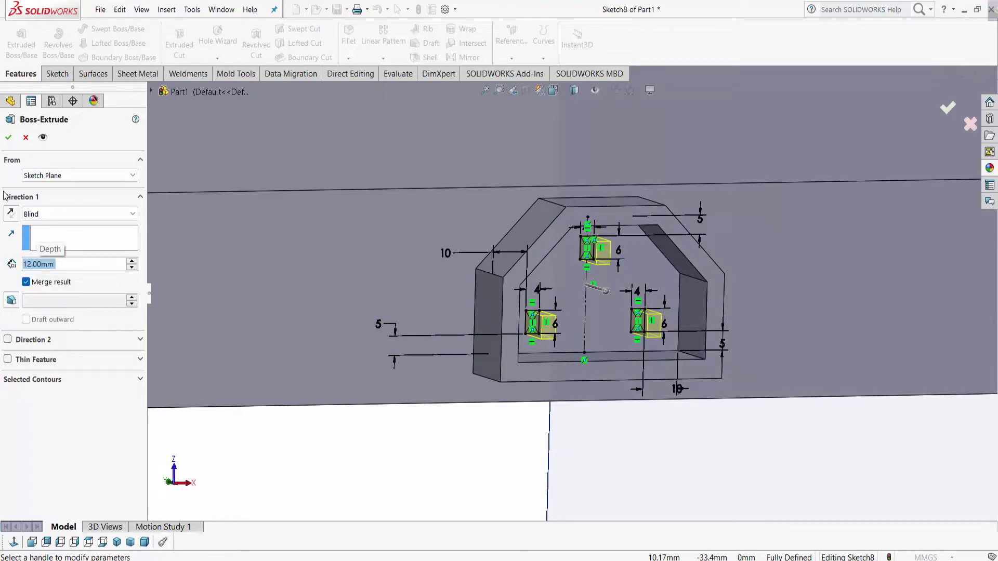
pyautogui.click(8, 139)
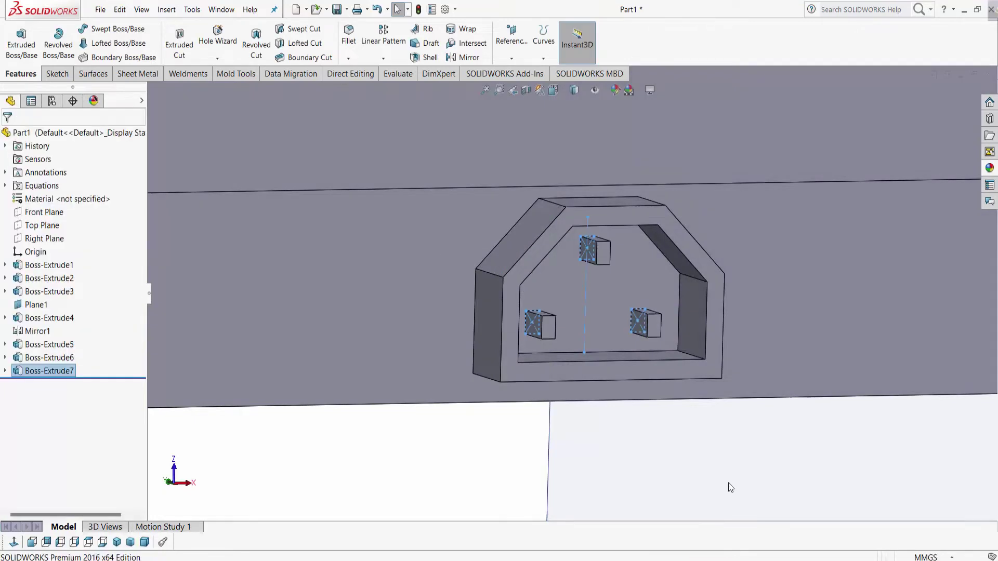
# - Sketch on the right pin face and convert both lower pin face outlines
pyautogui.rightClick(643, 325)
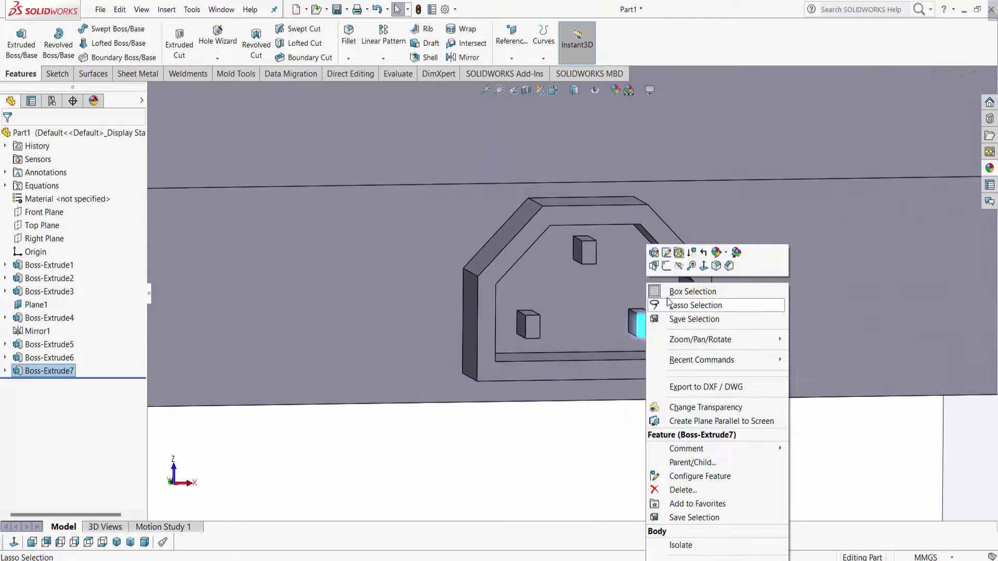
pyautogui.click(656, 254)
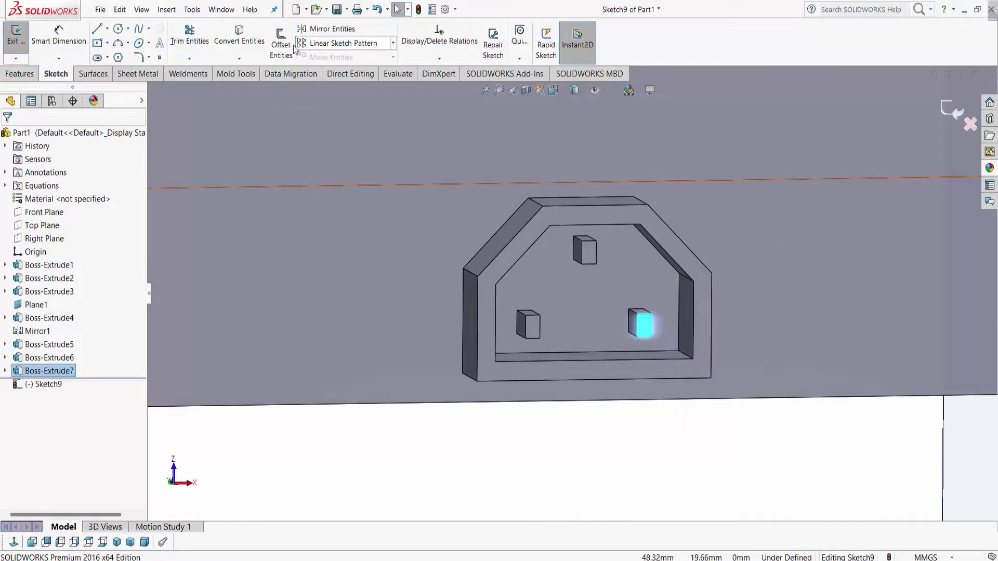
pyautogui.click(239, 36)
pyautogui.click(533, 330)
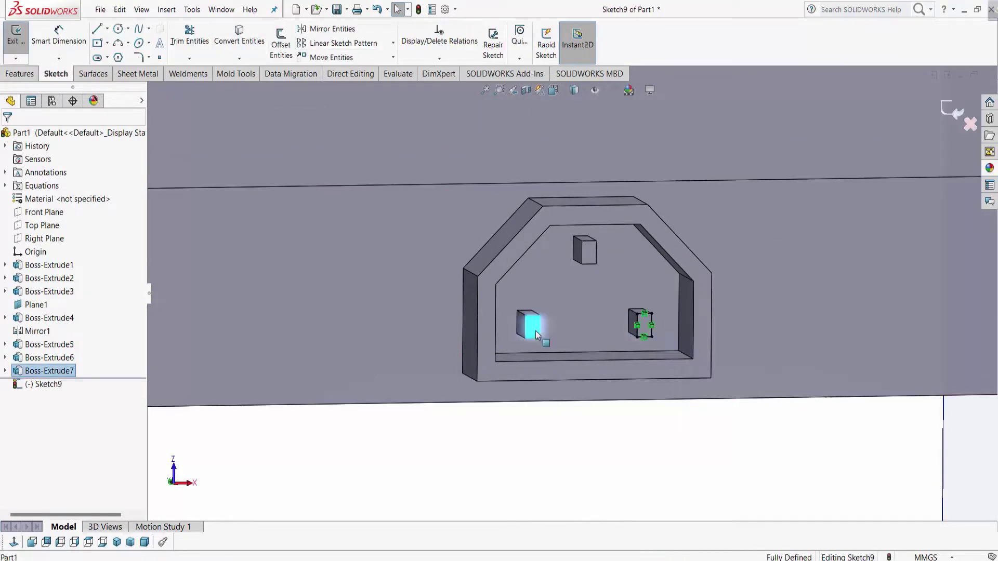
pyautogui.click(249, 46)
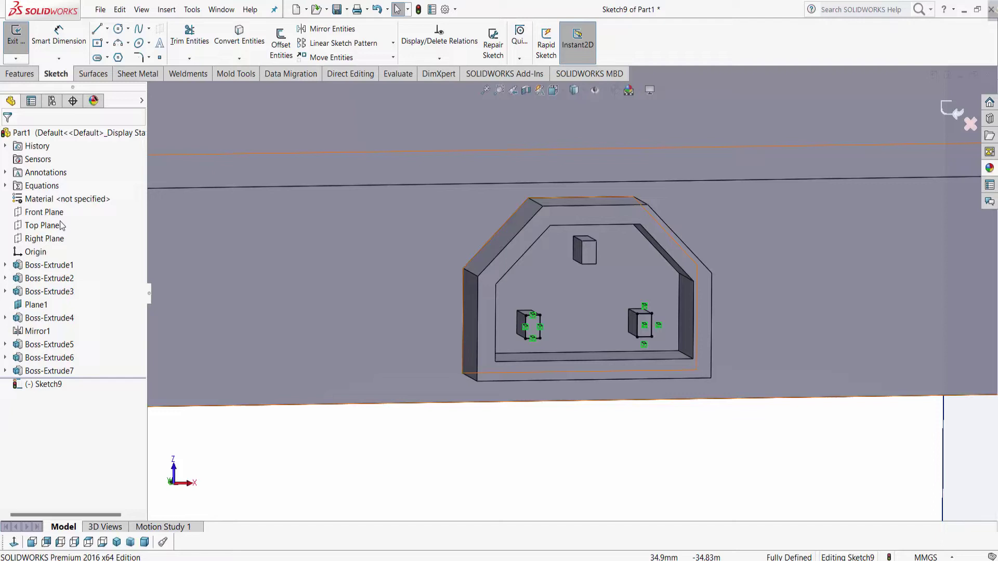
# - Extrude the two pin outlines 2 mm with a 30° draft
pyautogui.click(20, 73)
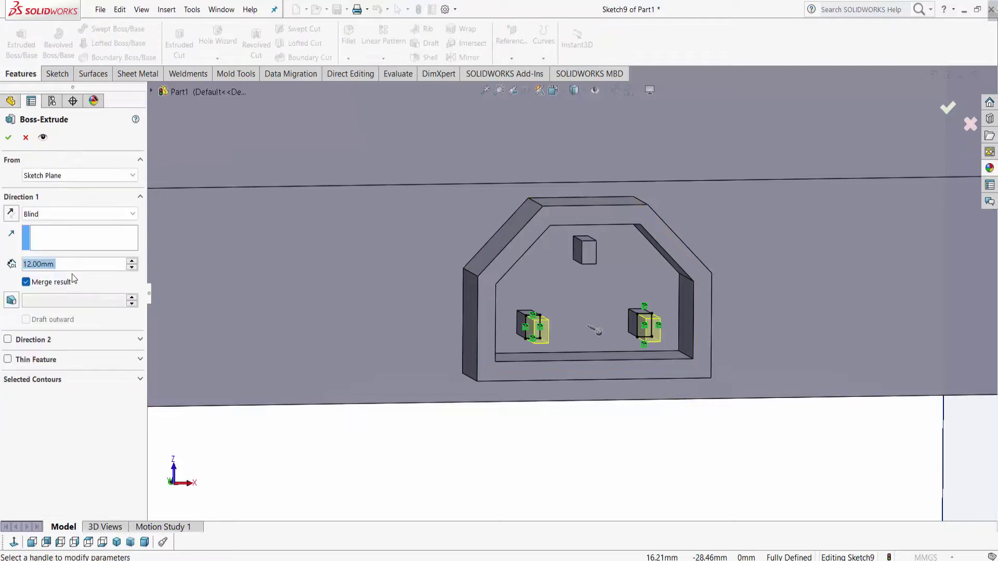
pyautogui.write('2')
pyautogui.press('Return')
pyautogui.click(12, 301)
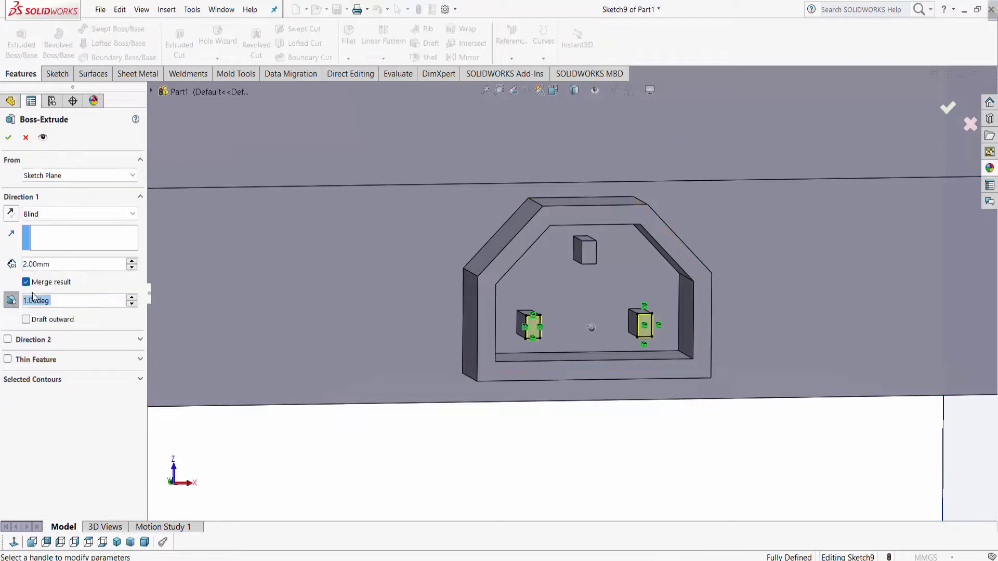
pyautogui.write('30')
pyautogui.press('Return')
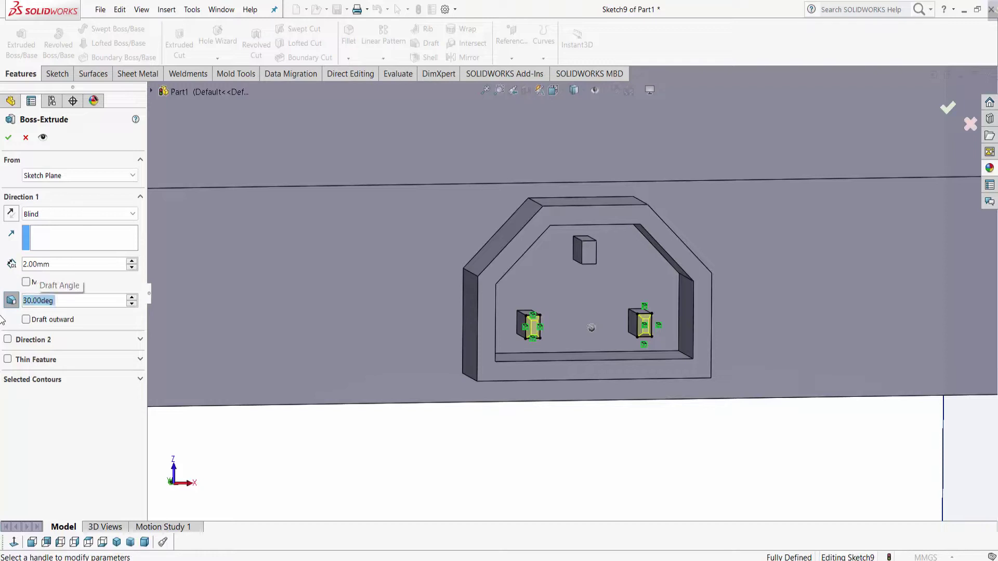
pyautogui.click(9, 137)
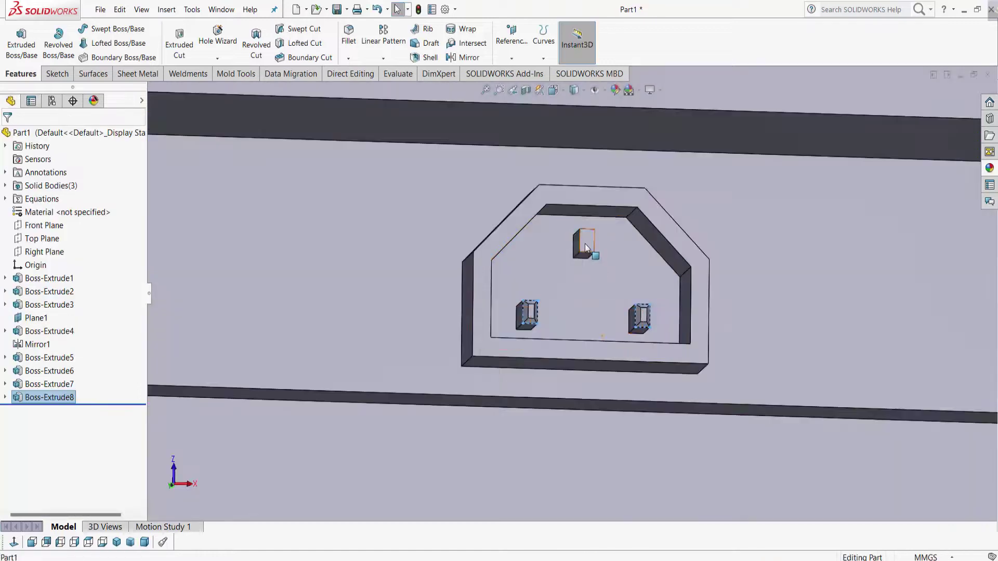
# - Start Sketch10 on the top pin's face, view it from the front, and begin a 2 mm boss extrusion
pyautogui.click(585, 247)
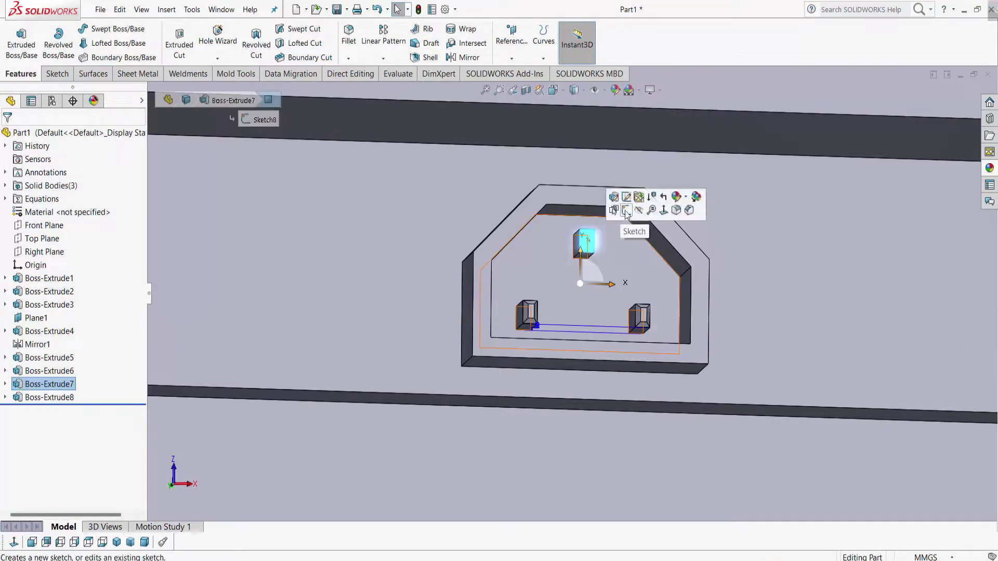
pyautogui.click(619, 216)
pyautogui.moveTo(311, 154); pyautogui.dragTo(660, 394, button='middle')
pyautogui.scroll(2, 597, 358)
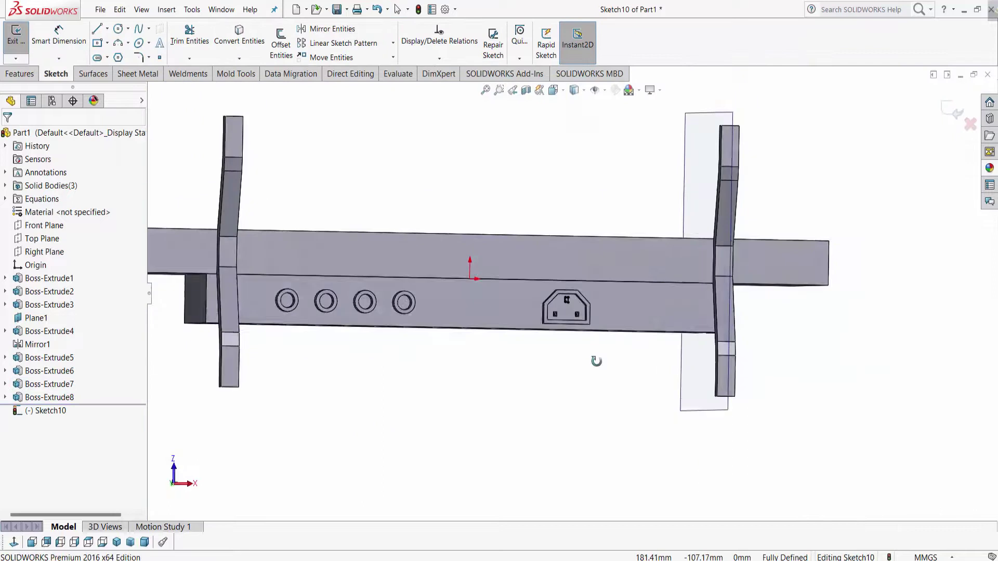
pyautogui.scroll(-3, 572, 295)
pyautogui.scroll(-2, 592, 316)
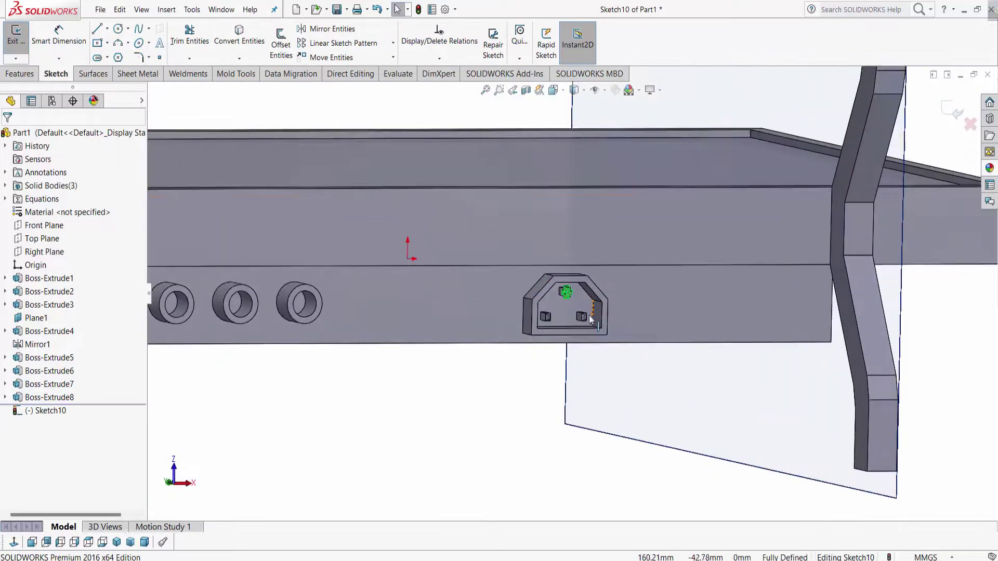
pyautogui.scroll(-2, 589, 315)
pyautogui.scroll(2, 577, 333)
pyautogui.hotkey('ctrl', '1')
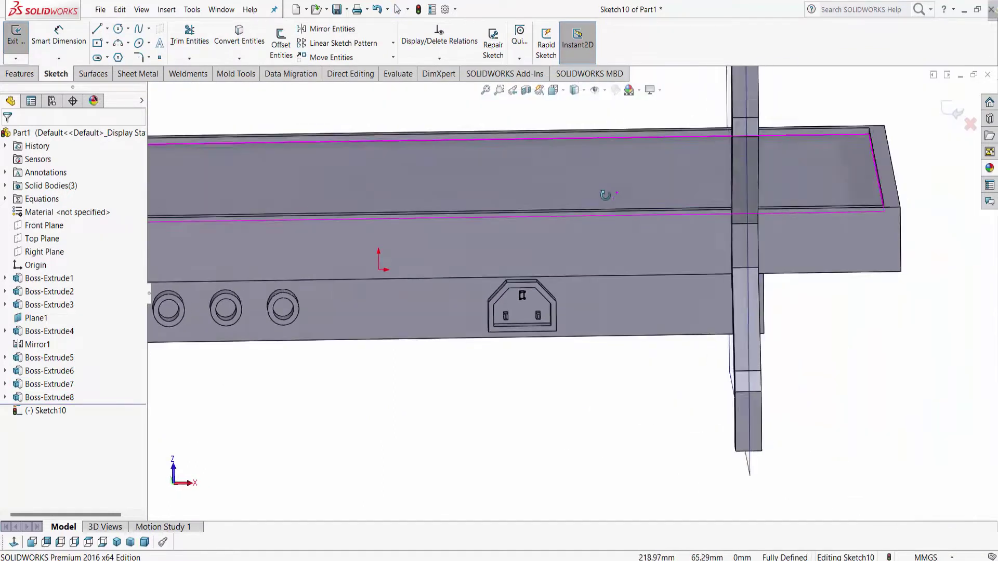
pyautogui.click(19, 73)
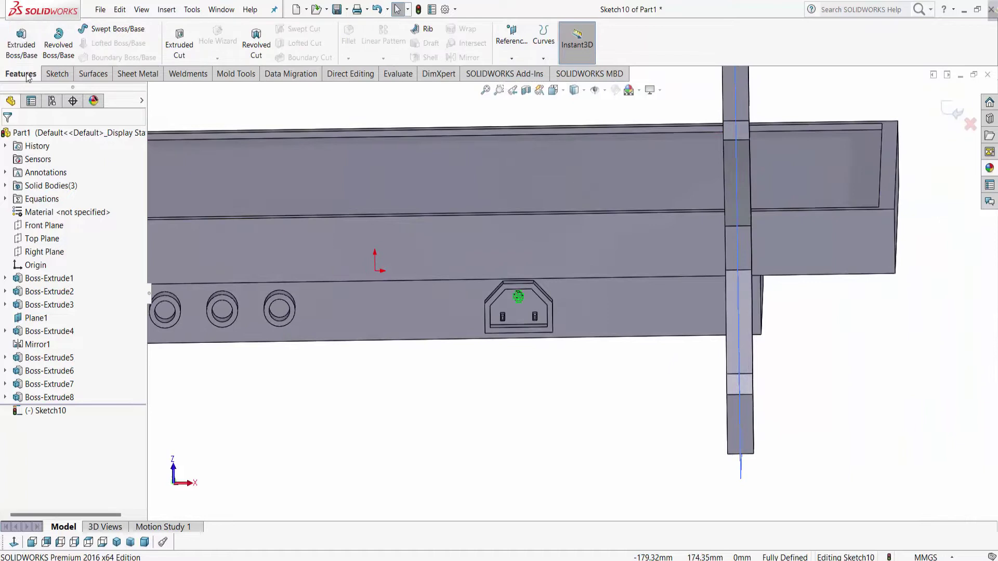
pyautogui.click(20, 44)
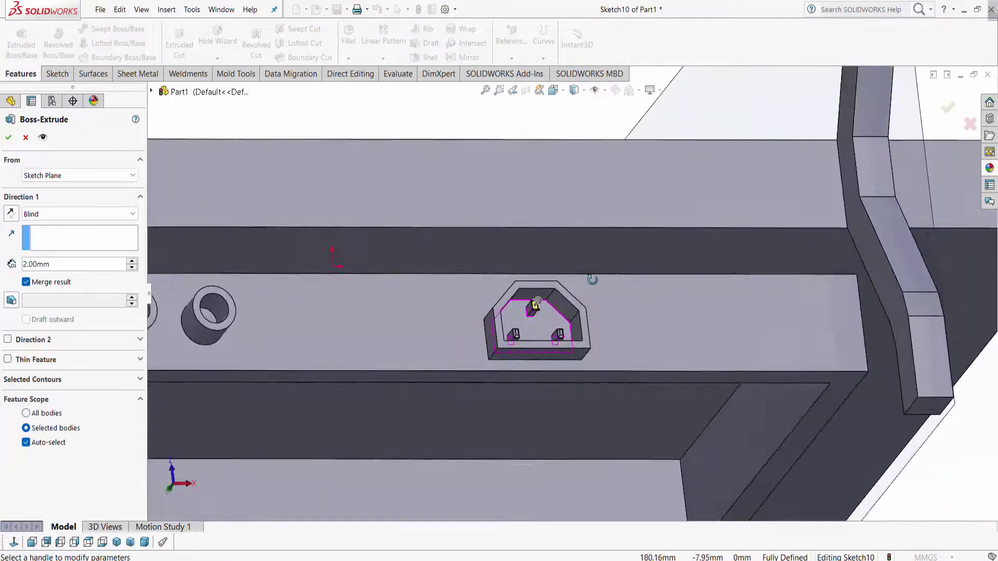
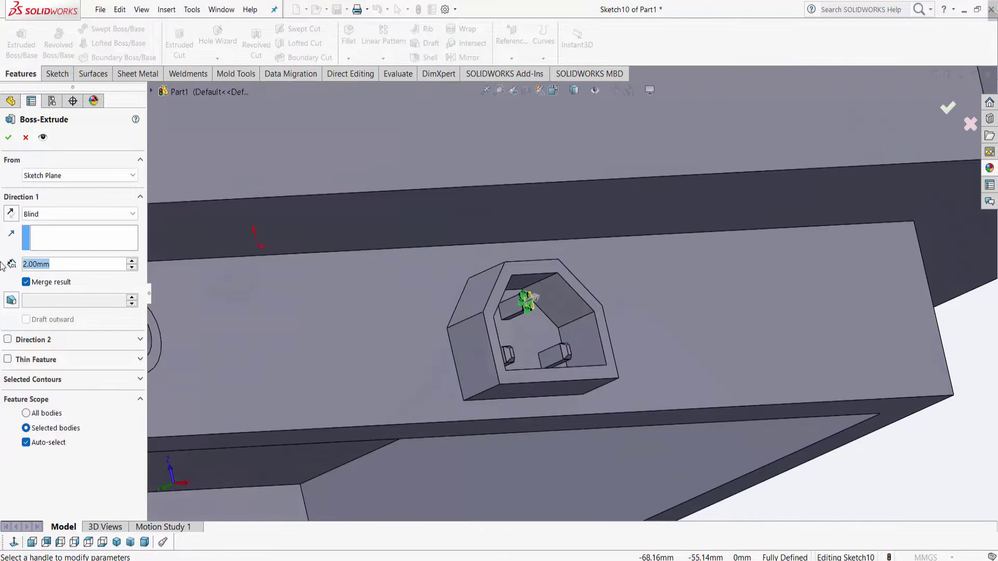
# - Extrude the three tabs inside the socket recess 2.5 mm deep with a 30° draft
pyautogui.write('5')
pyautogui.click(16, 303)
pyautogui.scroll(-5, 473, 307)
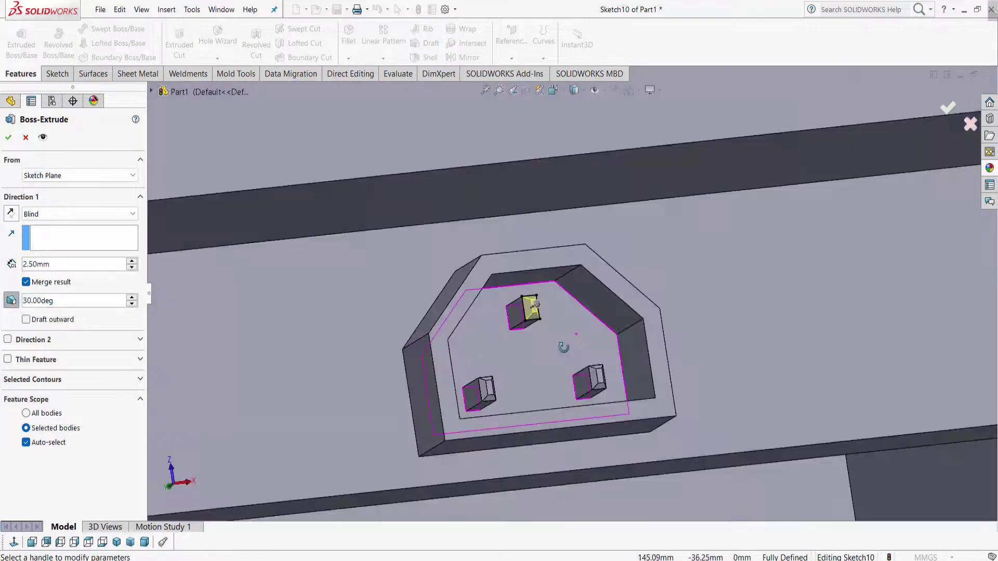
pyautogui.scroll(-3, 525, 291)
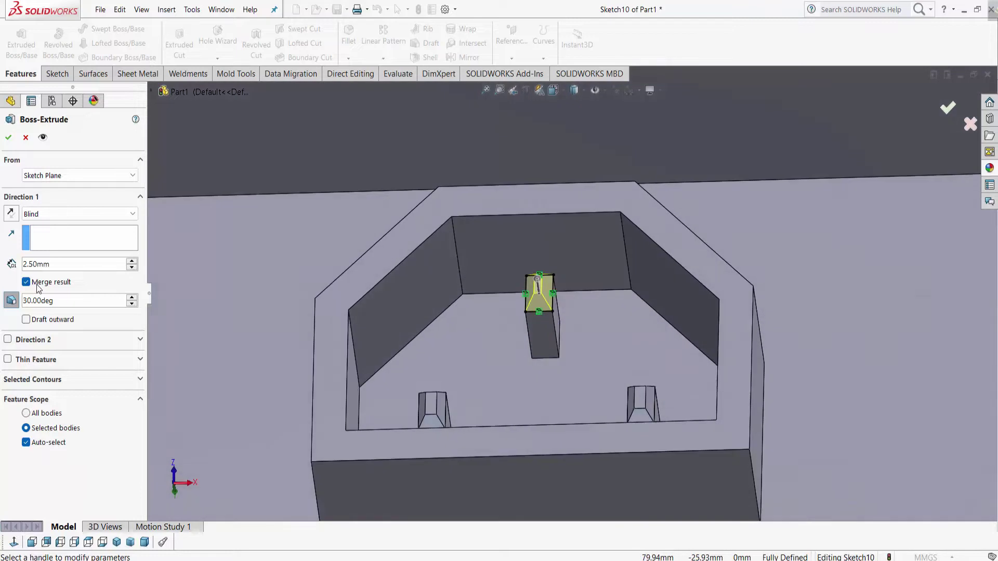
pyautogui.press('Return')
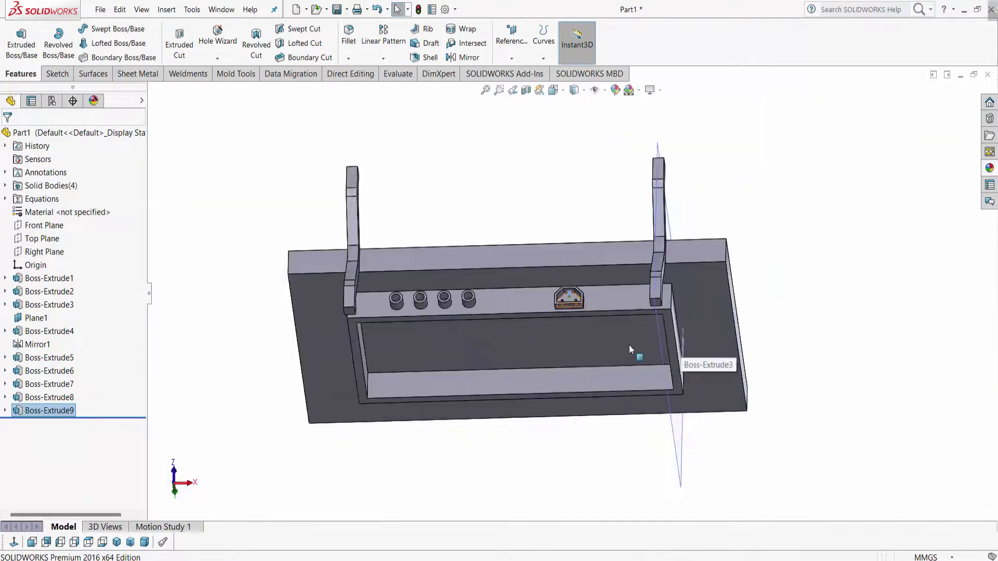
# - Sketch on the front screen face and convert its outline edges into the sketch
pyautogui.click(806, 329)
pyautogui.moveTo(806, 330)
pyautogui.mouseDown(button='middle')
pyautogui.moveTo(817, 421)
pyautogui.moveTo(788, 472)
pyautogui.moveTo(763, 441)
pyautogui.moveTo(762, 372)
pyautogui.moveTo(753, 416)
pyautogui.moveTo(820, 405)
pyautogui.moveTo(676, 377)
pyautogui.mouseUp(button='middle')
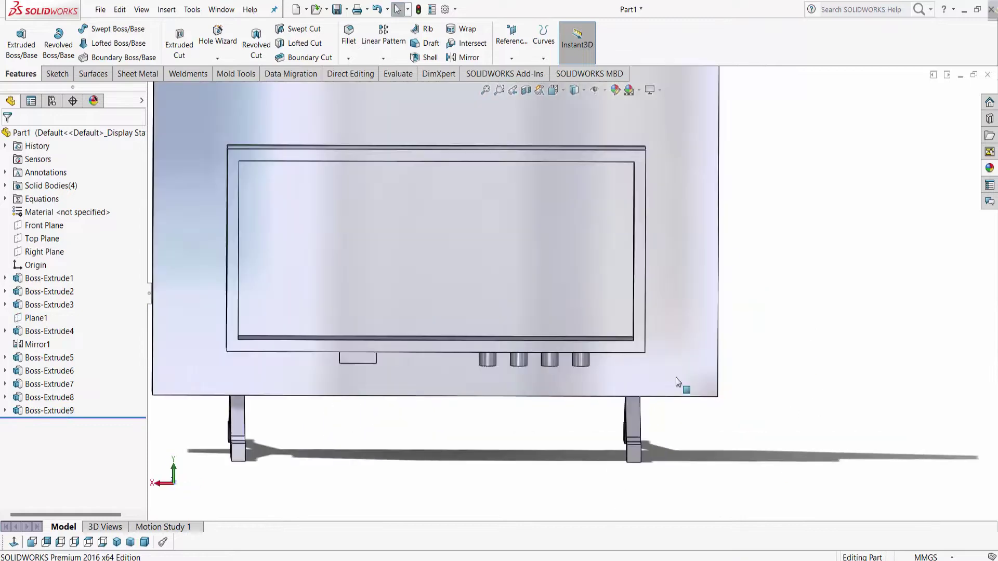
pyautogui.rightClick(622, 351)
pyautogui.click(643, 286)
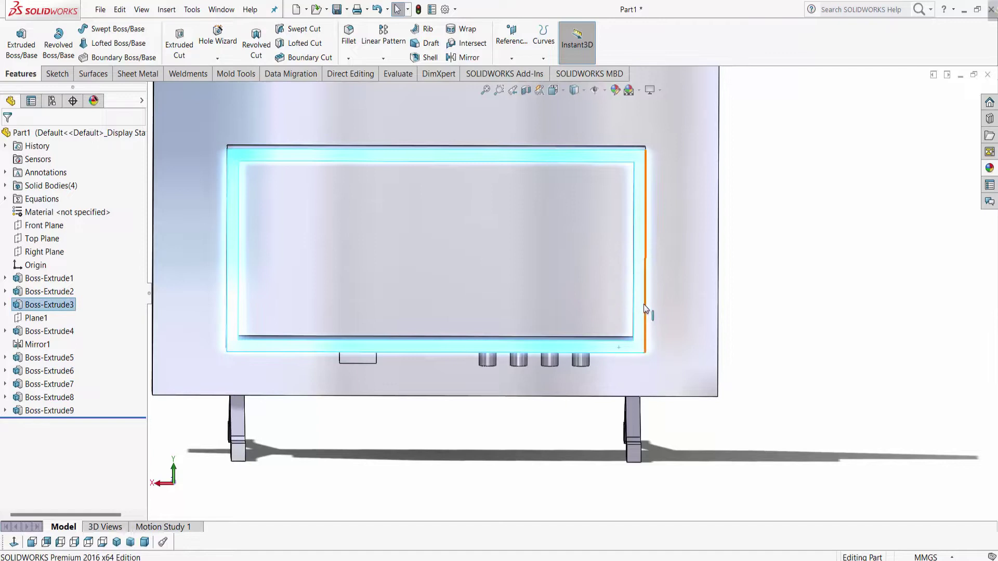
pyautogui.rightClick(641, 310)
pyautogui.click(644, 253)
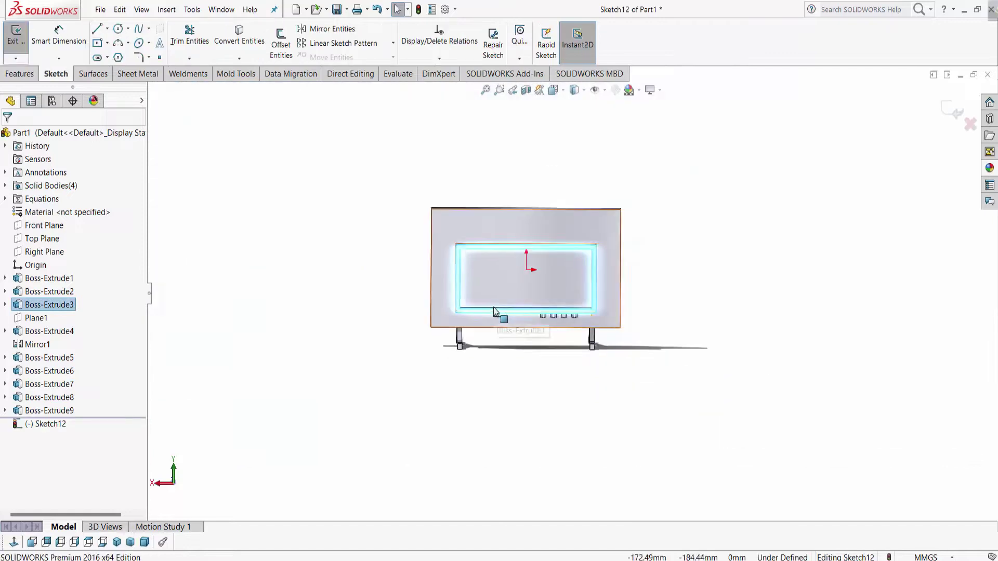
pyautogui.scroll(-2, 594, 281)
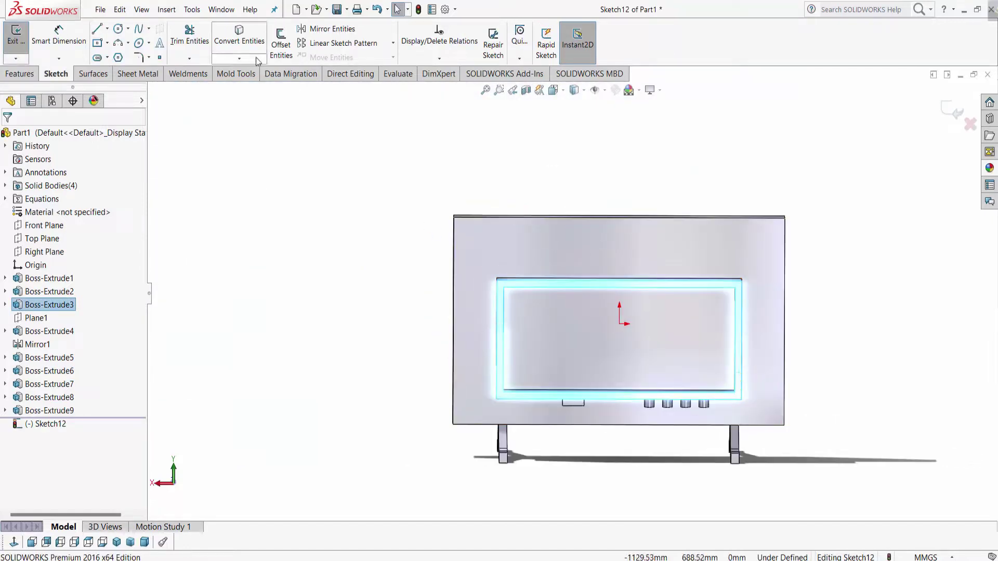
pyautogui.click(247, 44)
# - Extrude the converted screen outline 5 mm to form the raised screen panel
pyautogui.click(20, 75)
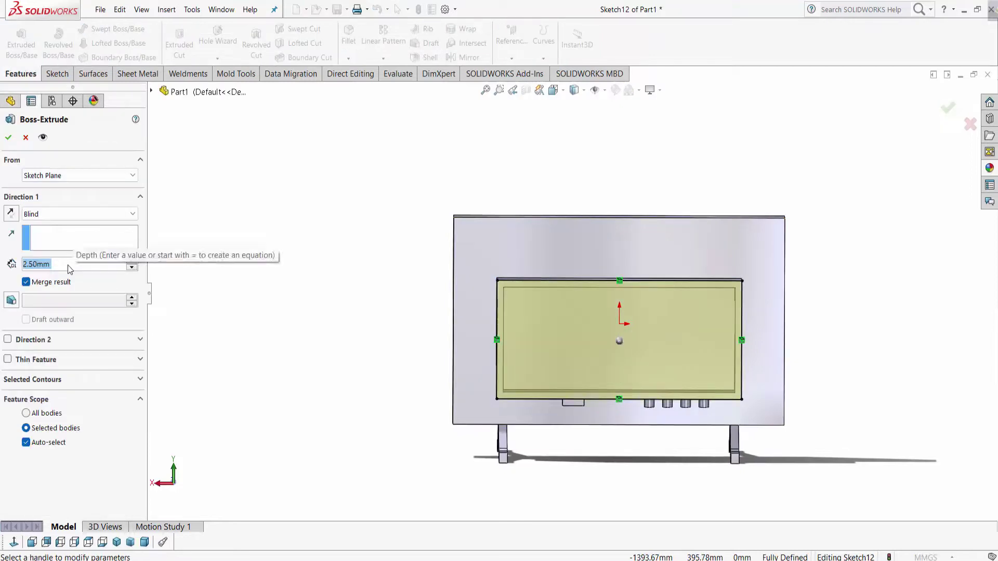
pyautogui.write('5')
pyautogui.press('Return')
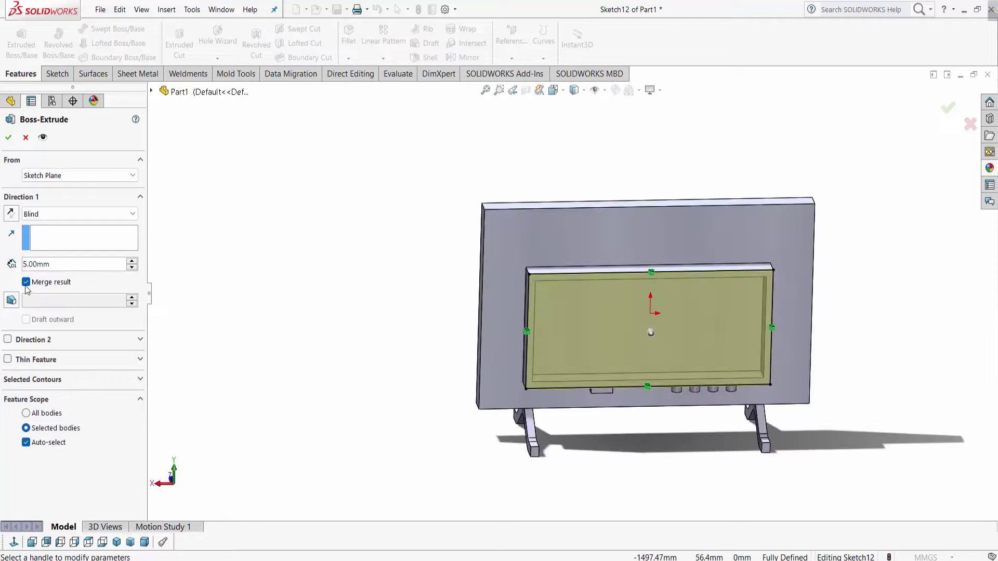
pyautogui.click(8, 138)
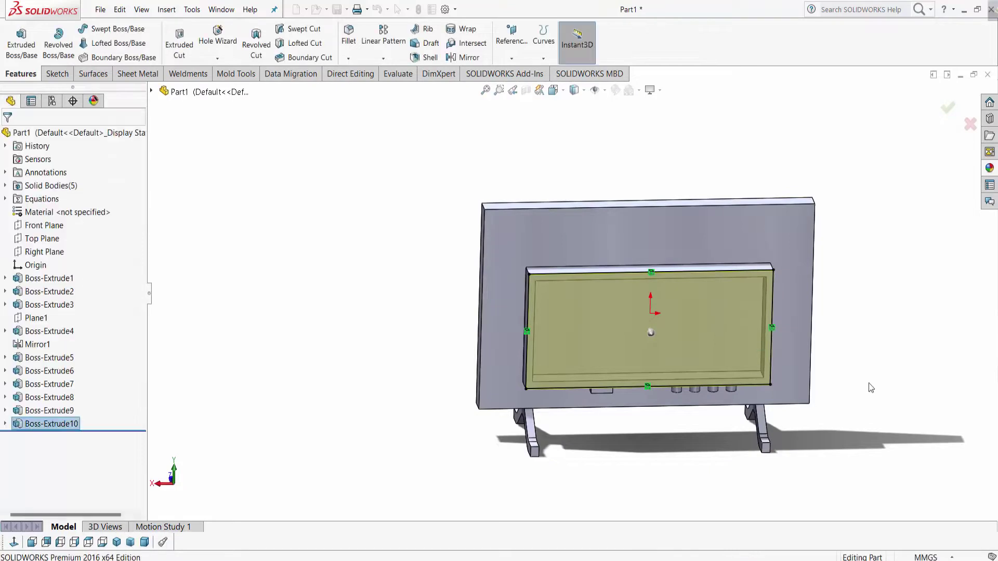
# - Start a 25 mm fillet on the frame's top-left and top-right corner edges
pyautogui.moveTo(872, 385)
pyautogui.mouseDown(button='middle')
pyautogui.moveTo(842, 419)
pyautogui.moveTo(811, 405)
pyautogui.mouseUp(button='middle')
pyautogui.hotkey('ctrl', '1')
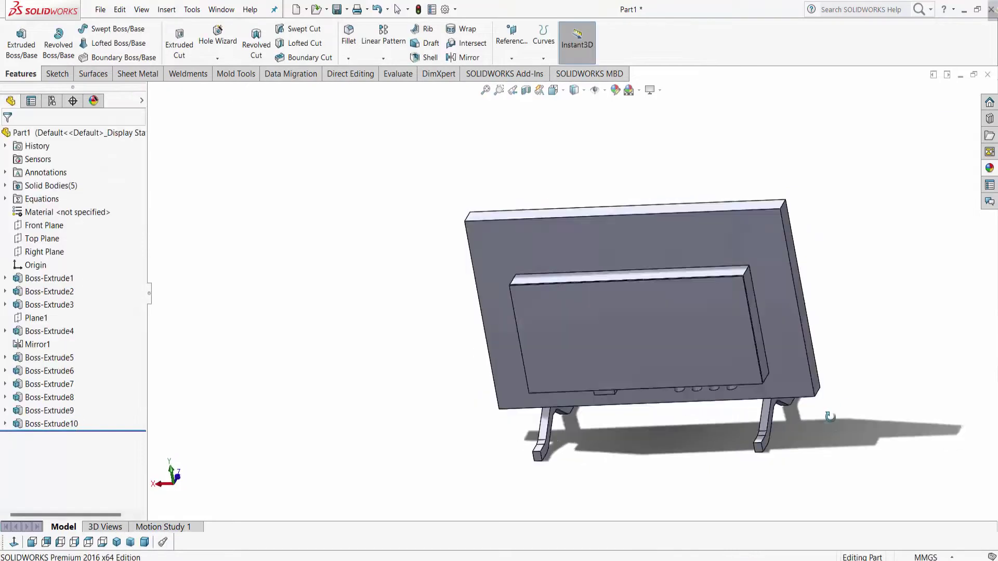
pyautogui.hotkey('ctrl', '7')
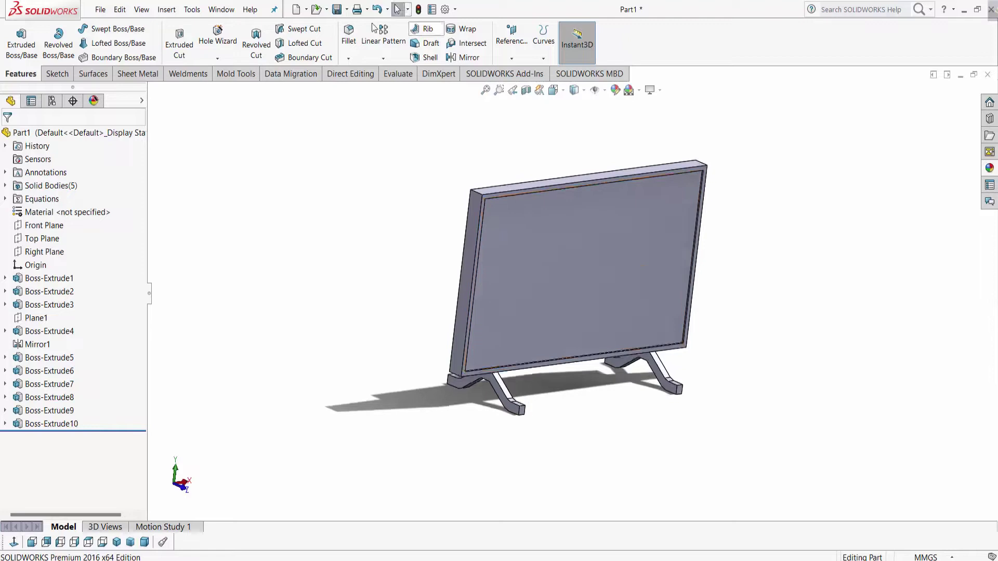
pyautogui.click(348, 42)
pyautogui.scroll(-3, 493, 216)
pyautogui.scroll(-3, 491, 173)
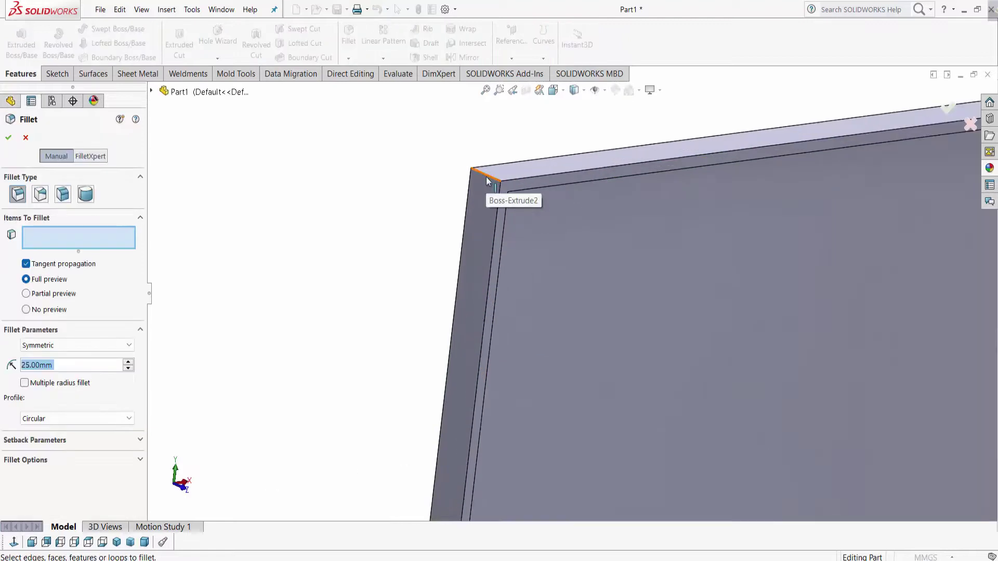
pyautogui.click(487, 180)
pyautogui.scroll(5, 572, 224)
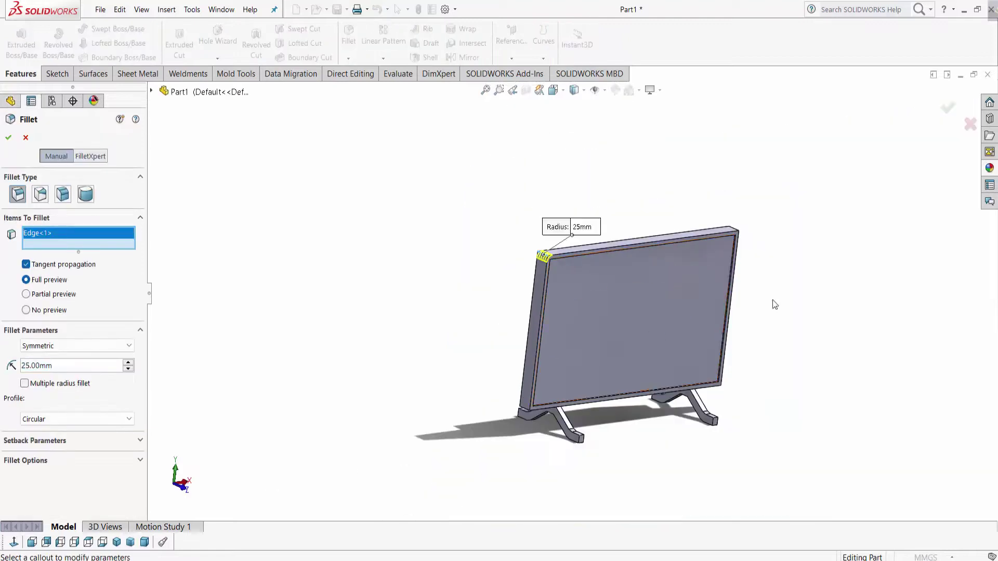
pyautogui.moveTo(775, 304); pyautogui.dragTo(706, 329, button='middle')
pyautogui.scroll(-4, 705, 329)
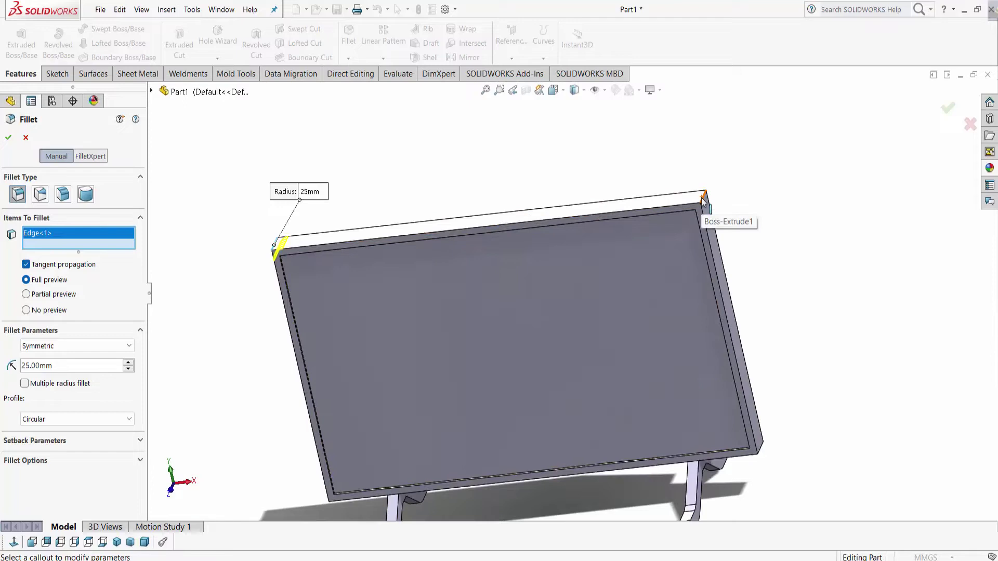
pyautogui.click(704, 202)
# - Add the frame's remaining two corner edges and apply the 25 mm corner fillet
pyautogui.scroll(4, 791, 394)
pyautogui.moveTo(791, 394); pyautogui.dragTo(679, 394, button='middle')
pyautogui.scroll(-4, 580, 351)
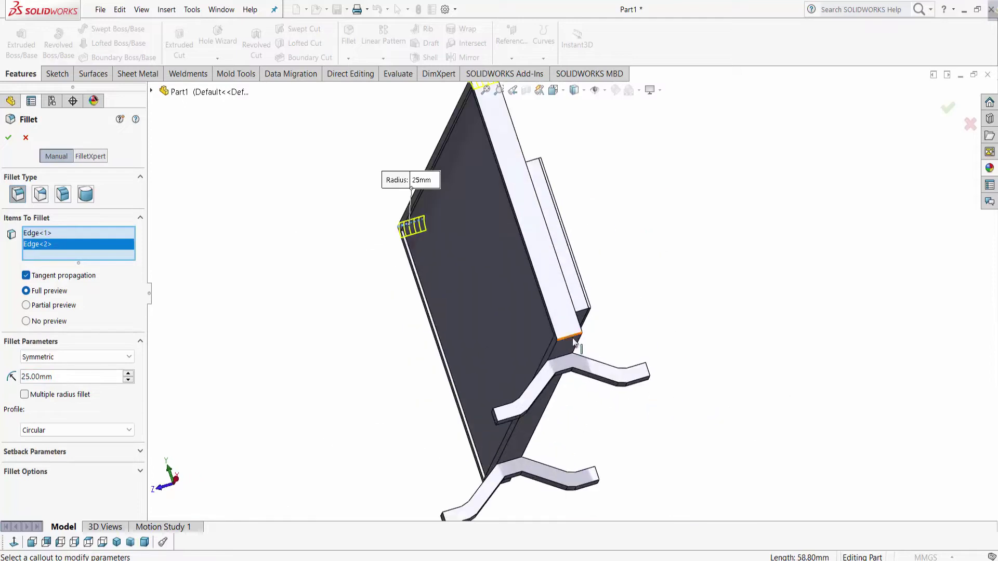
pyautogui.click(575, 341)
pyautogui.scroll(3, 616, 430)
pyautogui.moveTo(617, 430)
pyautogui.mouseDown(button='middle')
pyautogui.moveTo(691, 362)
pyautogui.moveTo(584, 427)
pyautogui.moveTo(520, 338)
pyautogui.mouseUp(button='middle')
pyautogui.scroll(-4, 519, 337)
pyautogui.click(480, 292)
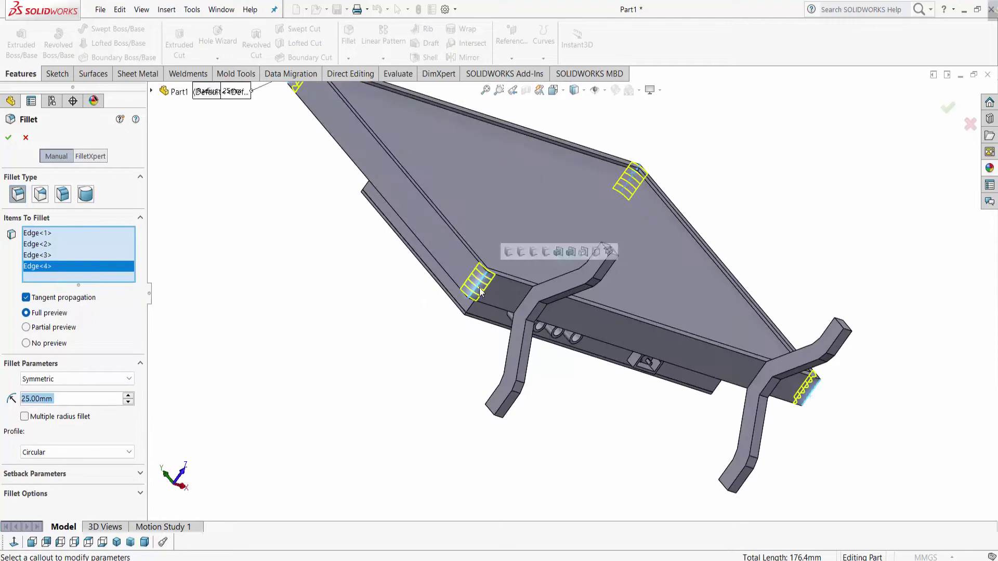
pyautogui.scroll(3, 480, 293)
pyautogui.moveTo(697, 367); pyautogui.dragTo(662, 475, button='middle')
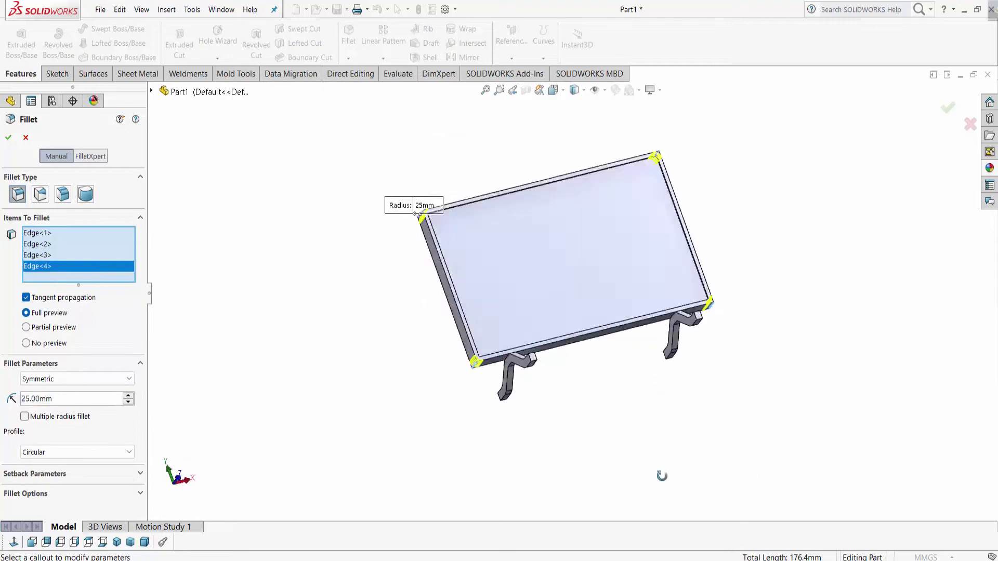
pyautogui.click(948, 109)
pyautogui.moveTo(786, 297)
pyautogui.mouseDown(button='middle')
pyautogui.moveTo(722, 359)
pyautogui.moveTo(754, 364)
pyautogui.moveTo(729, 361)
pyautogui.mouseUp(button='middle')
pyautogui.scroll(-4, 572, 179)
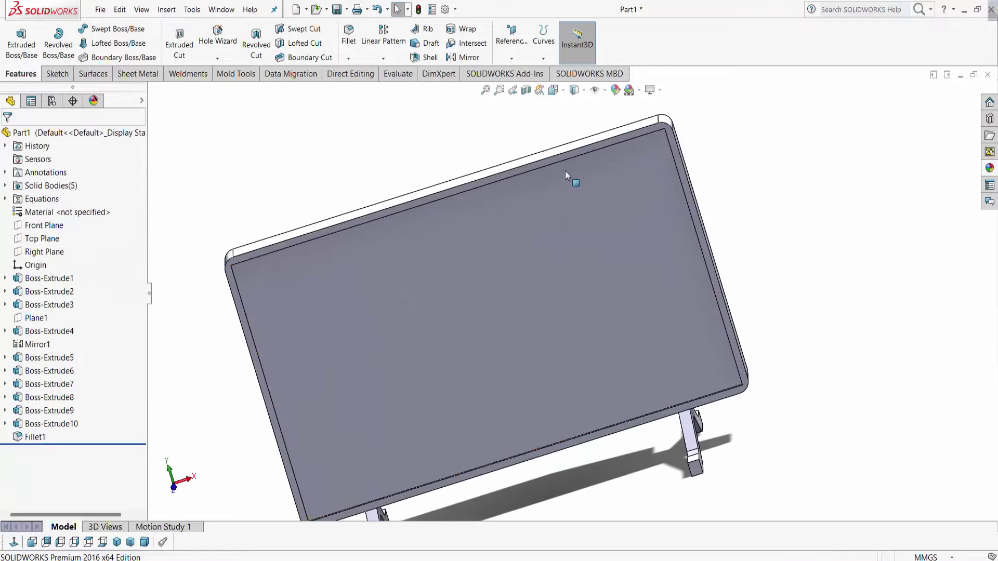
# - Start a fillet on the frame's top front edge, adding back and bottom edges
pyautogui.click(502, 175)
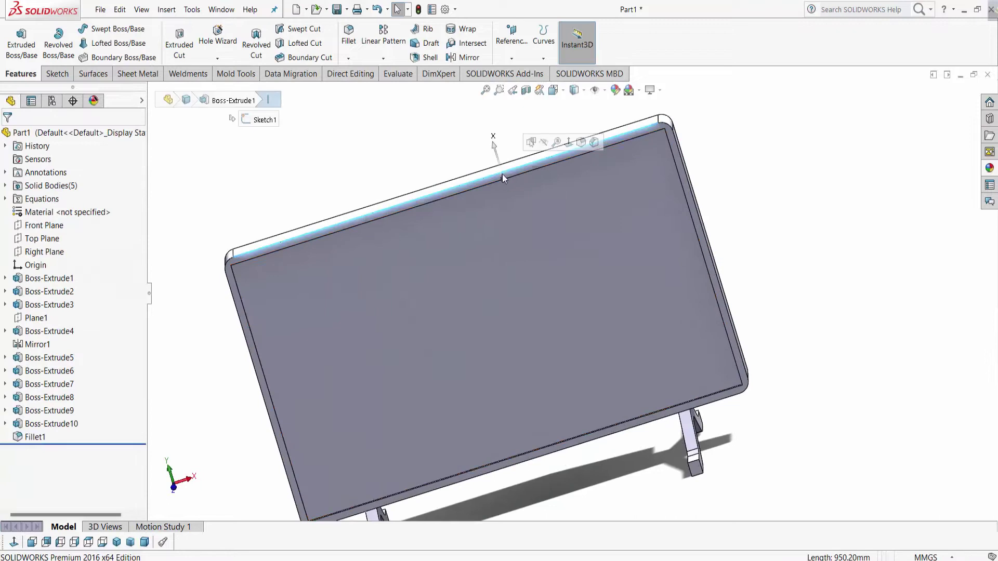
pyautogui.click(350, 41)
pyautogui.write('2.00mm')
pyautogui.press('Return')
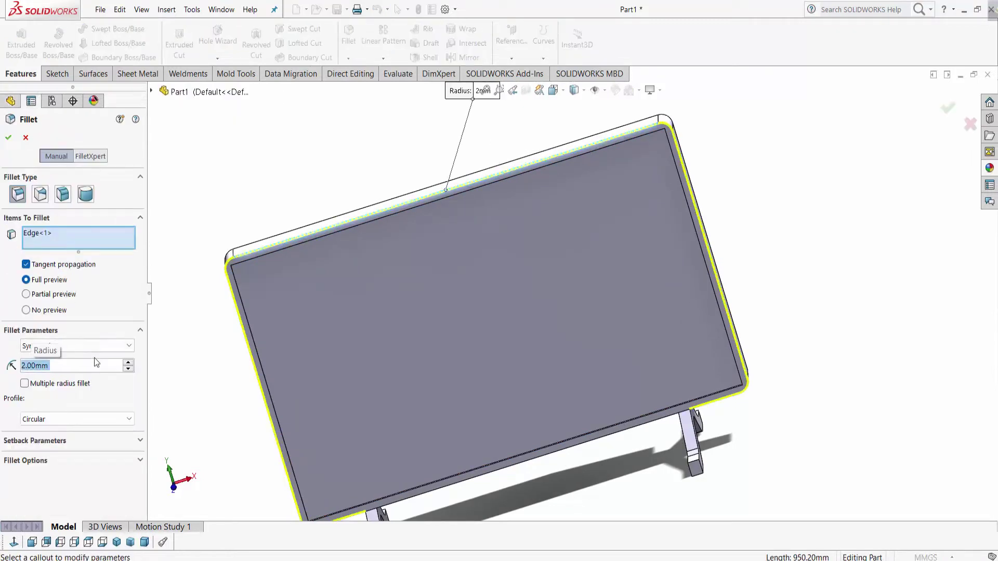
pyautogui.moveTo(196, 247); pyautogui.dragTo(364, 260, button='middle')
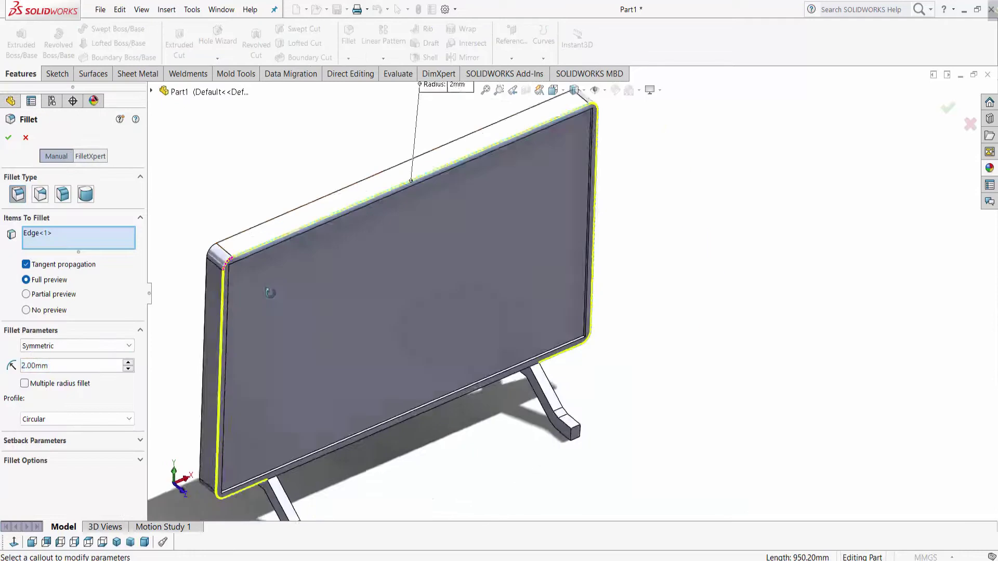
pyautogui.click(560, 103)
pyautogui.hotkey('ctrl', '1')
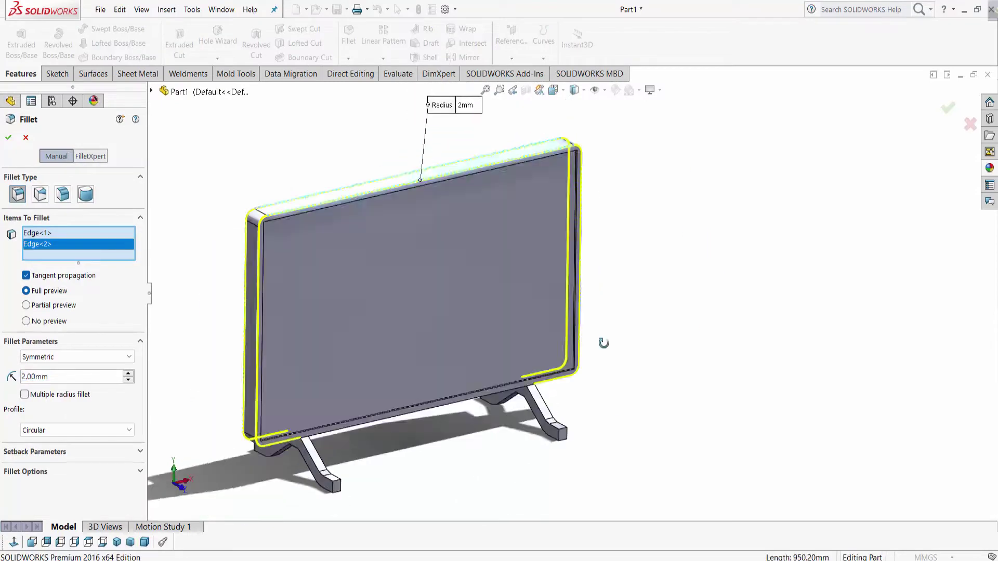
pyautogui.click(404, 419)
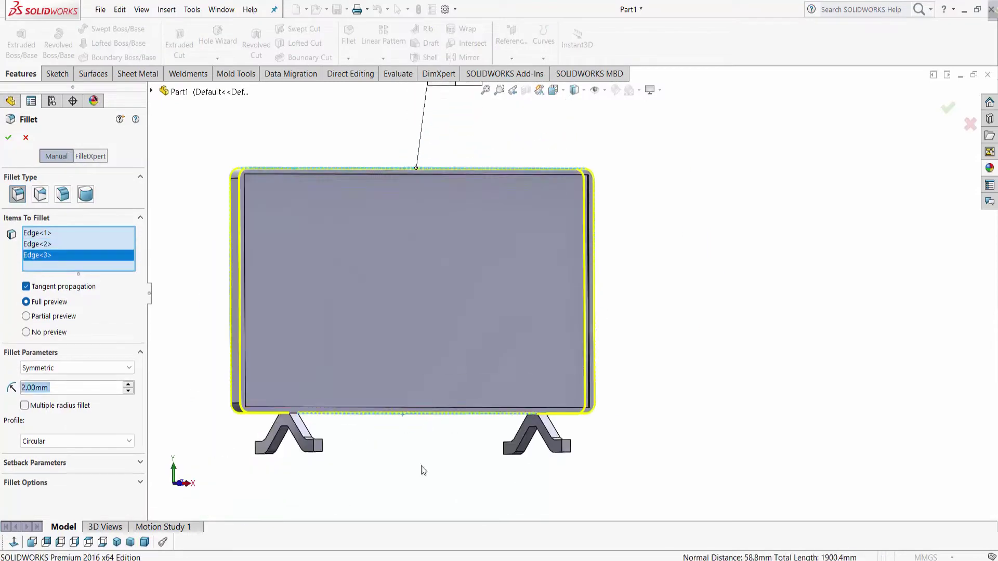
pyautogui.moveTo(421, 466)
pyautogui.mouseDown(button='middle')
pyautogui.moveTo(403, 448)
pyautogui.moveTo(392, 362)
pyautogui.mouseUp(button='middle')
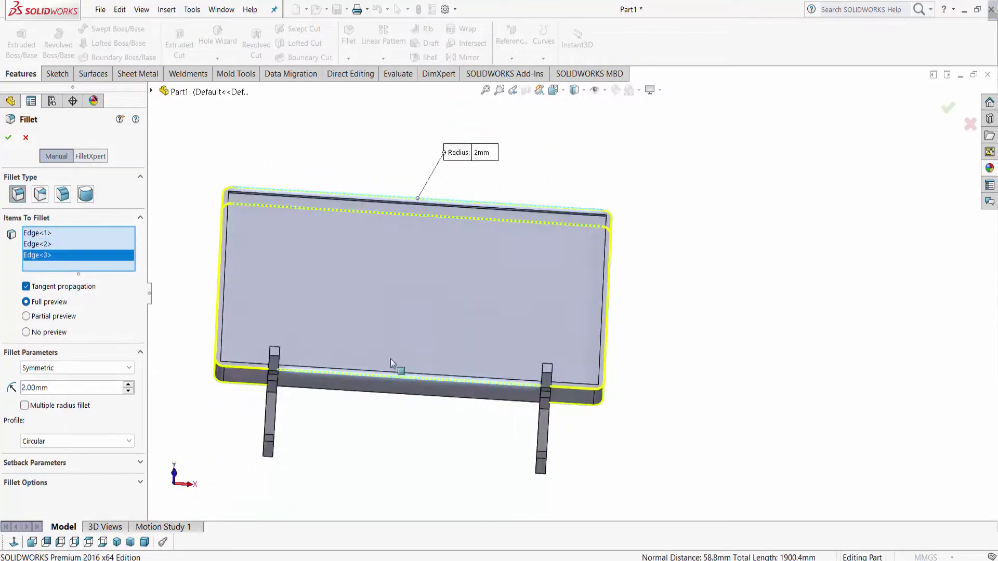
pyautogui.click(391, 395)
# - Add the top corner edge and the screen's right, lower-left and last edges to the fillet
pyautogui.moveTo(439, 429)
pyautogui.mouseDown(button='middle')
pyautogui.moveTo(438, 350)
pyautogui.moveTo(586, 476)
pyautogui.mouseUp(button='middle')
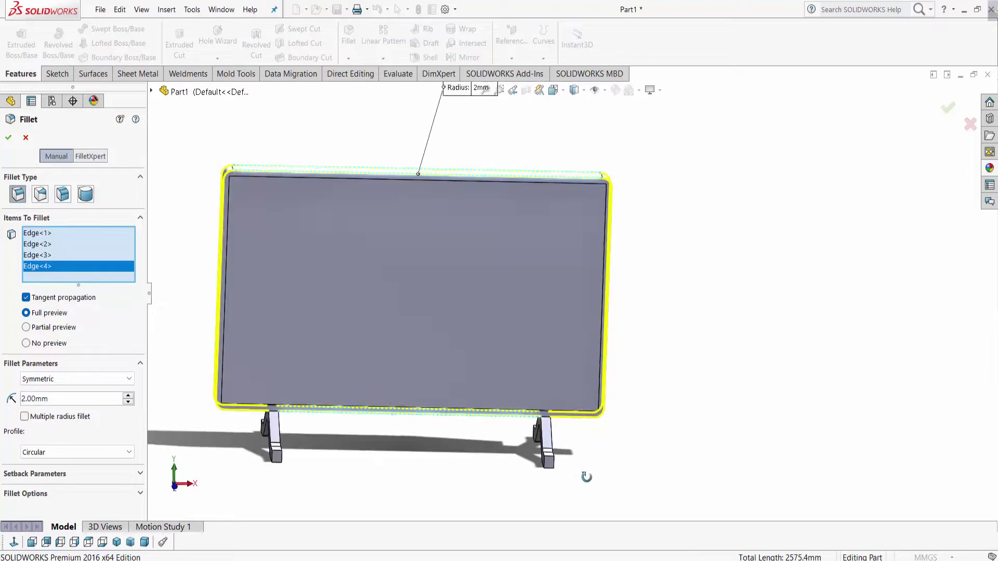
pyautogui.scroll(-5, 586, 211)
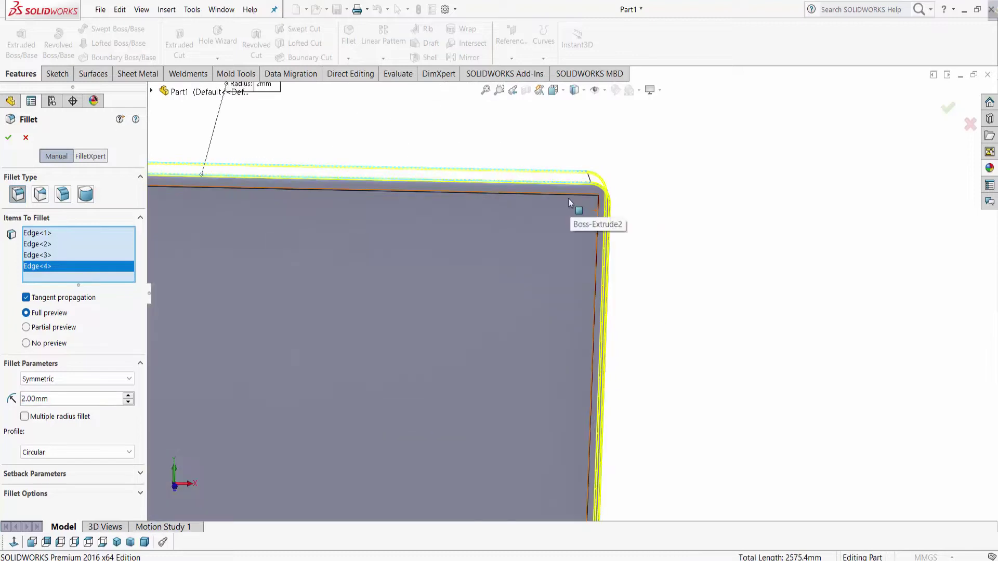
pyautogui.click(566, 195)
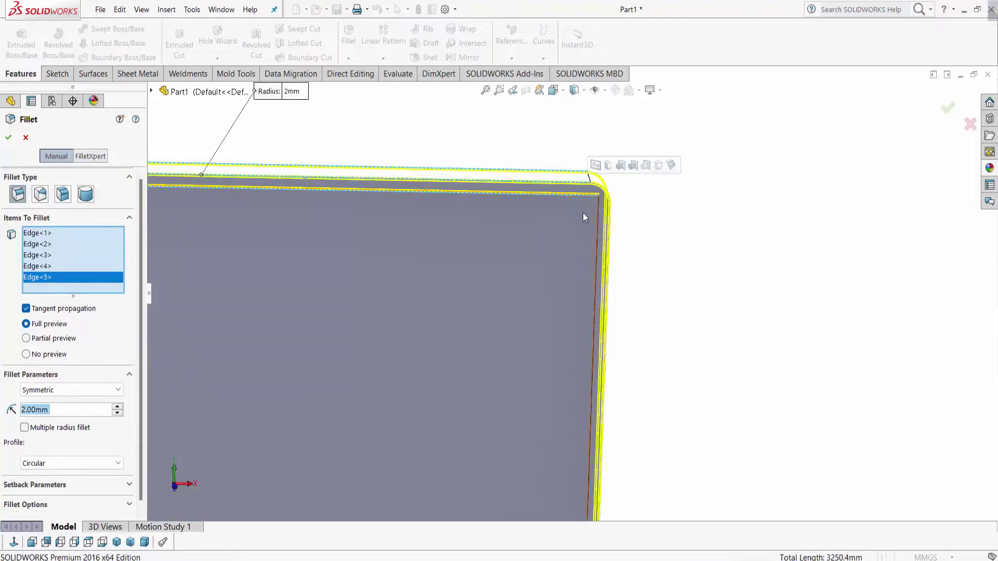
pyautogui.click(599, 236)
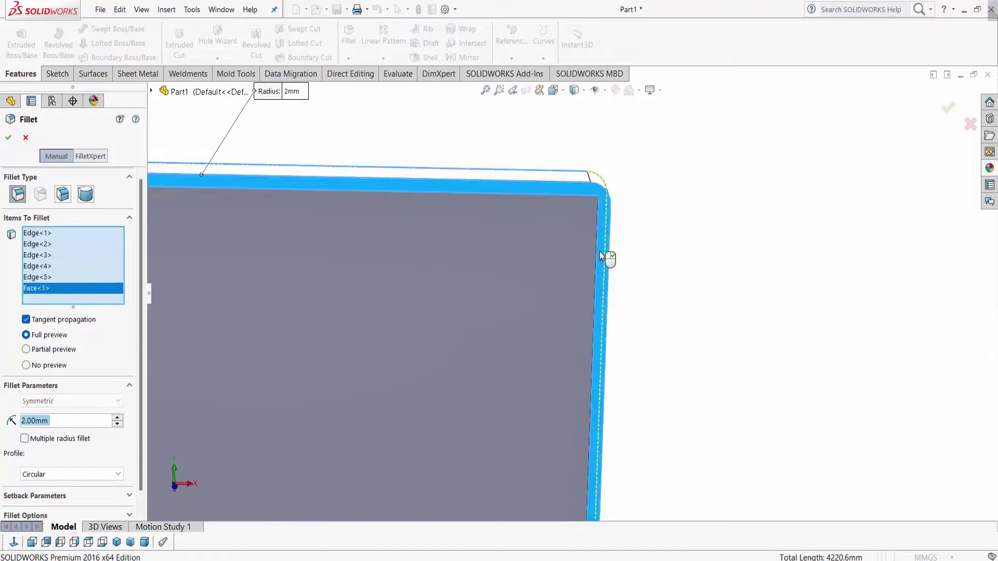
pyautogui.click(600, 254)
pyautogui.click(598, 250)
pyautogui.scroll(5, 597, 247)
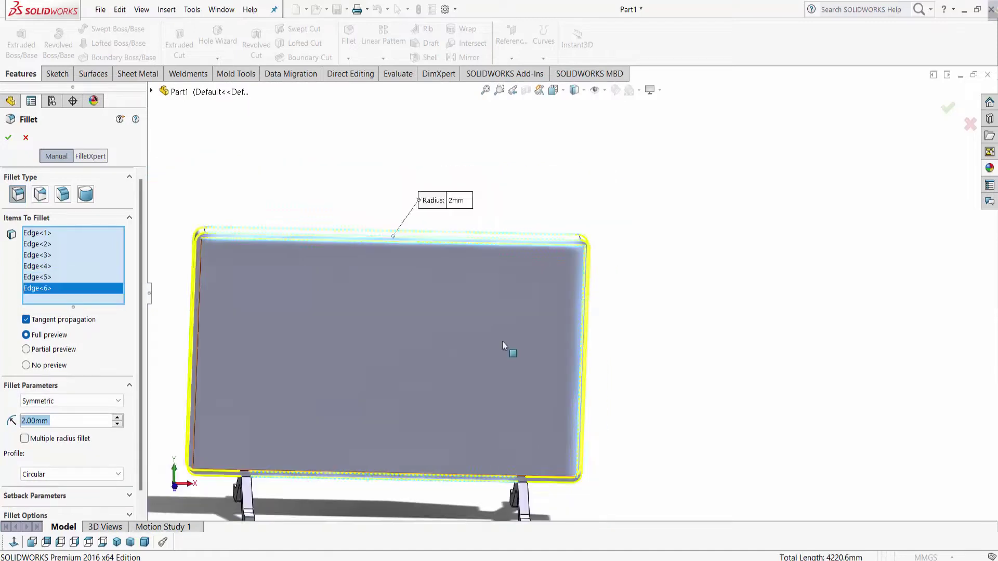
pyautogui.scroll(-5, 314, 310)
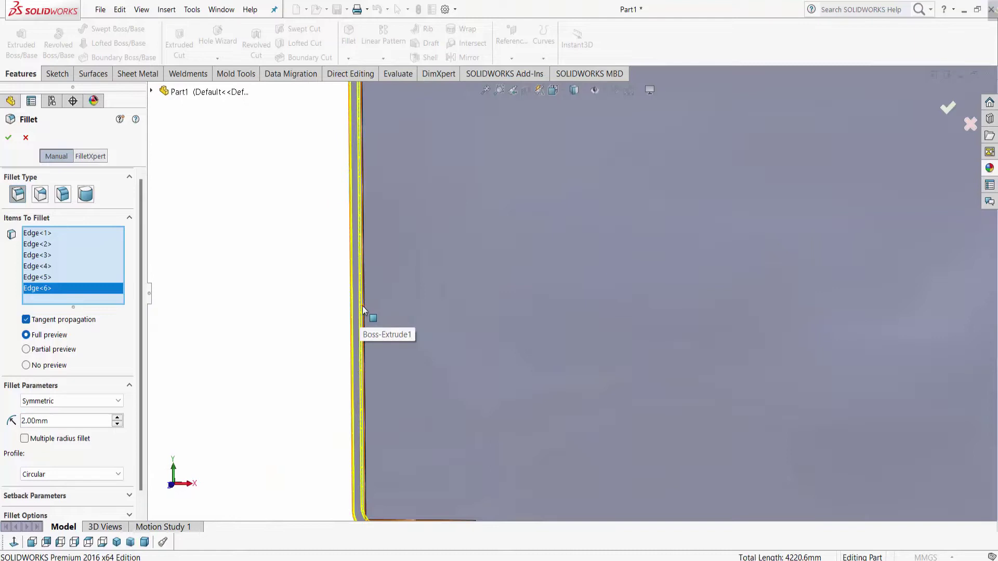
pyautogui.click(363, 279)
pyautogui.scroll(5, 483, 354)
pyautogui.scroll(-3, 486, 350)
pyautogui.scroll(-2, 486, 348)
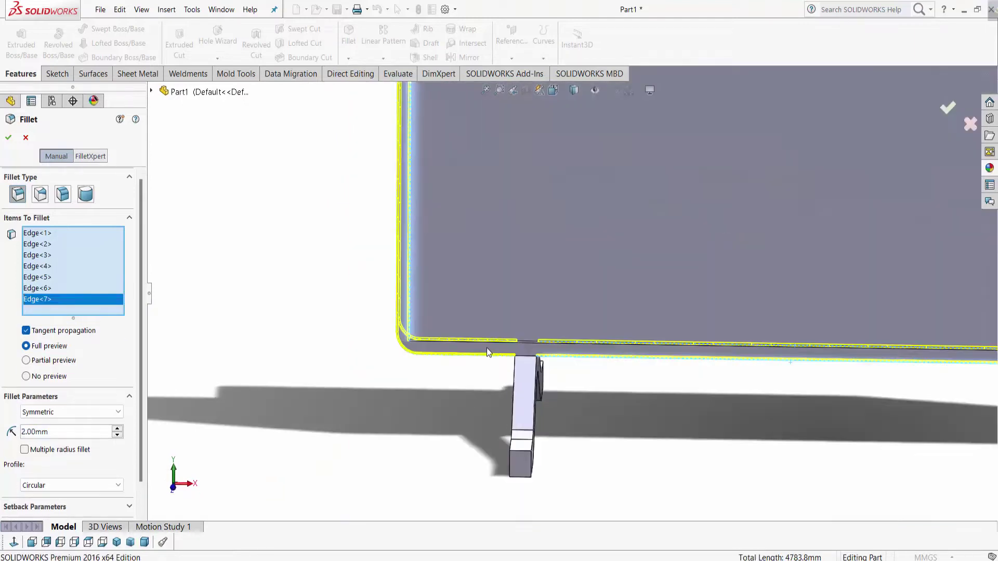
pyautogui.click(486, 349)
pyautogui.scroll(4, 486, 349)
pyautogui.scroll(2, 572, 374)
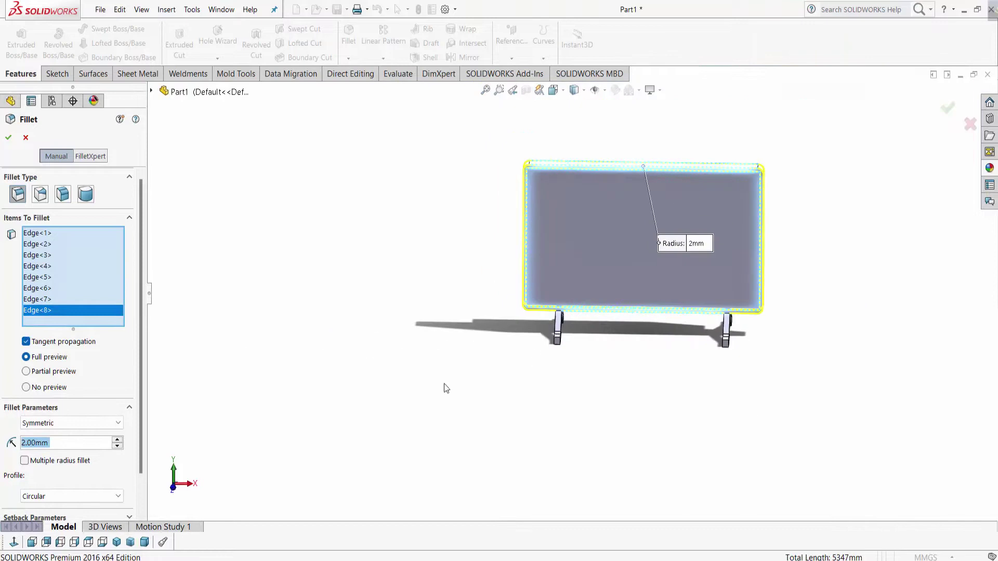
# - Set the screen-edge fillet radius to 1 mm and apply it as Fillet2
pyautogui.write('1')
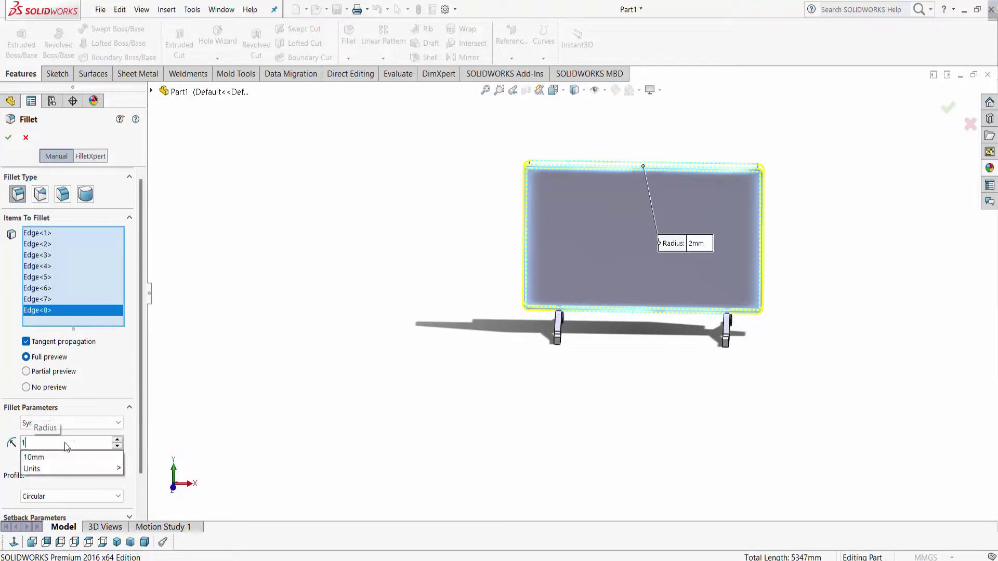
pyautogui.press('Return')
pyautogui.click(8, 137)
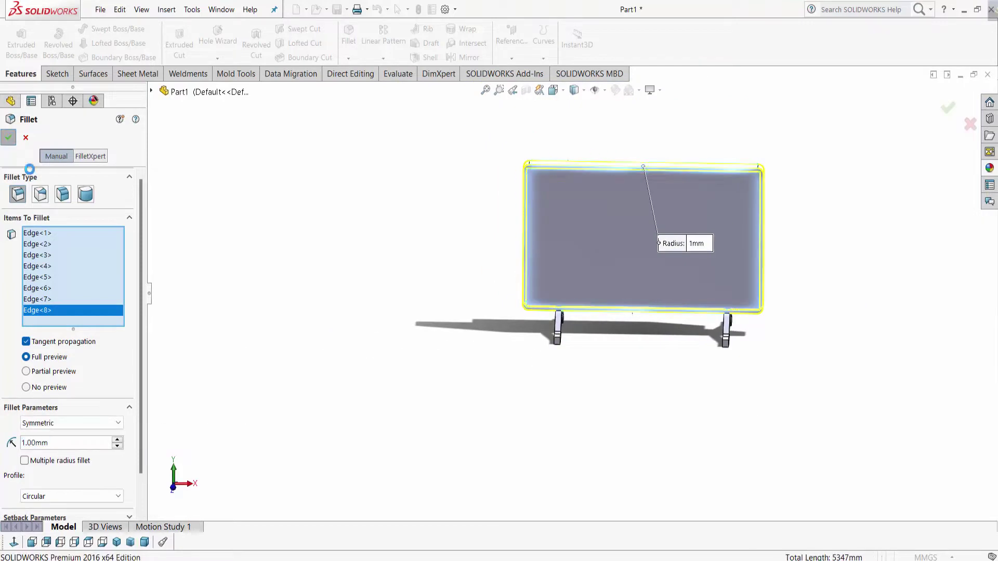
pyautogui.moveTo(819, 286); pyautogui.dragTo(748, 206, button='middle')
# - Edit Fillet1 and reduce its corner radius from 25 mm to 15 mm
pyautogui.scroll(-5, 702, 239)
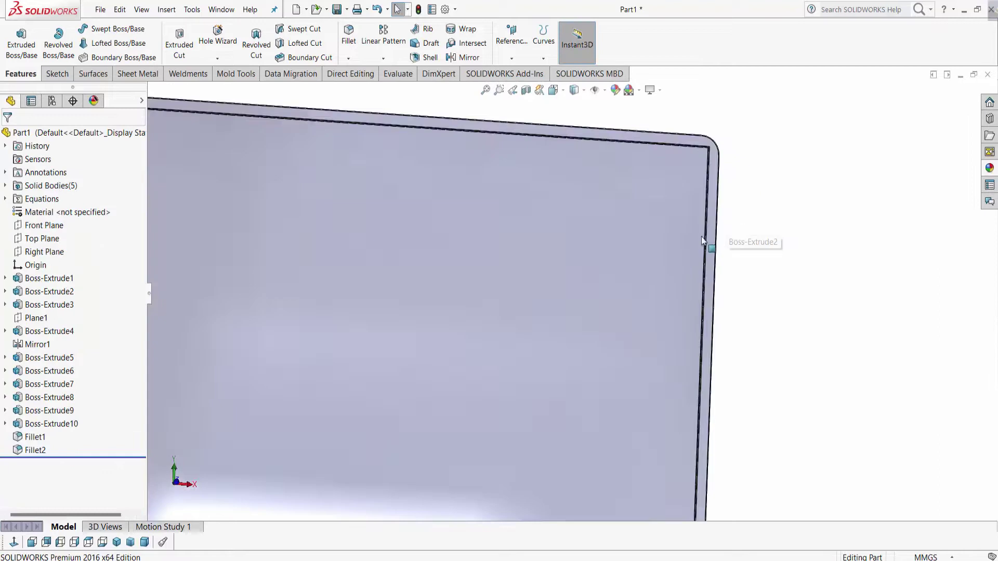
pyautogui.scroll(1, 676, 276)
pyautogui.scroll(1, 597, 360)
pyautogui.moveTo(597, 400)
pyautogui.mouseDown(button='middle')
pyautogui.moveTo(593, 384)
pyautogui.moveTo(551, 378)
pyautogui.mouseUp(button='middle')
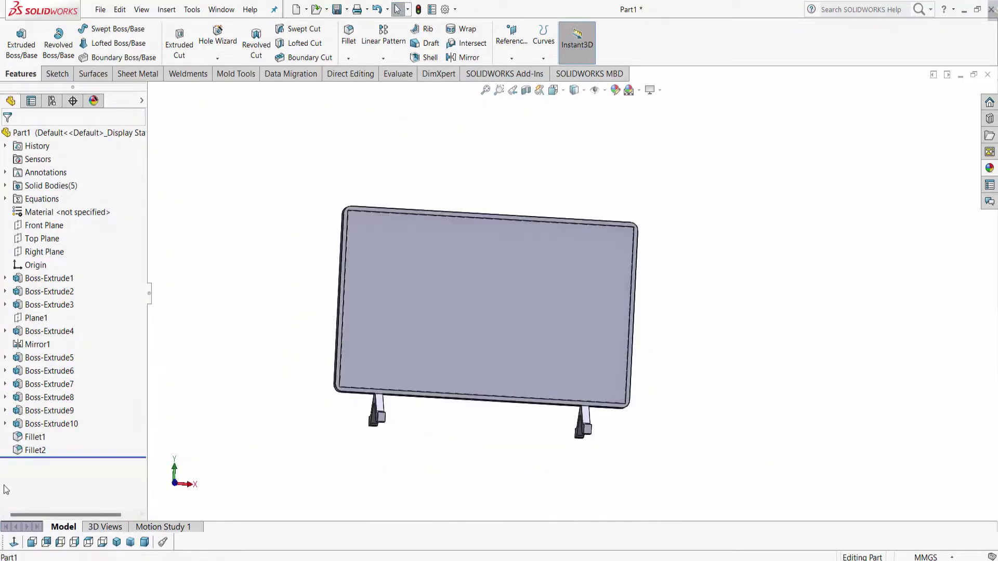
pyautogui.click(35, 437)
pyautogui.click(33, 415)
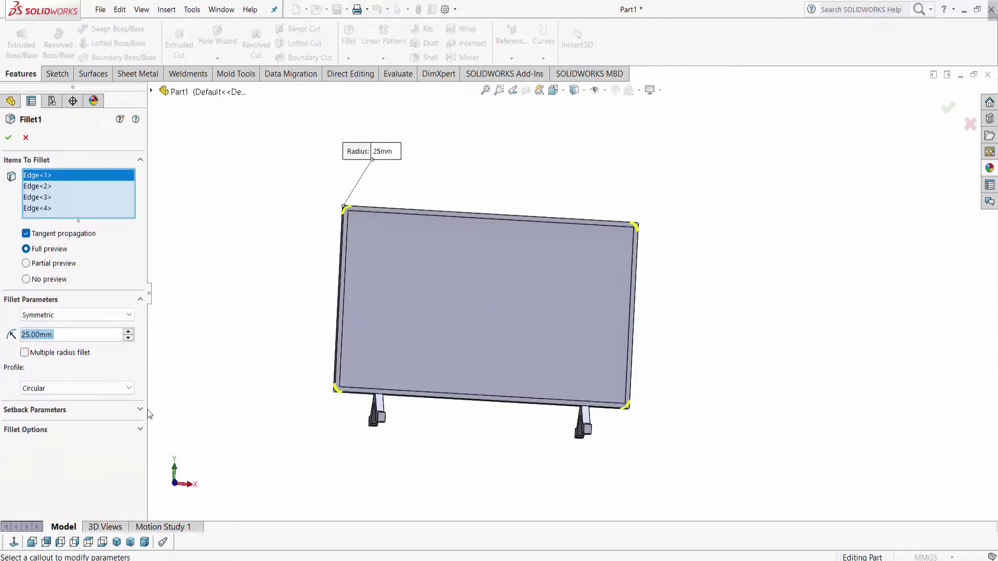
pyautogui.write('20')
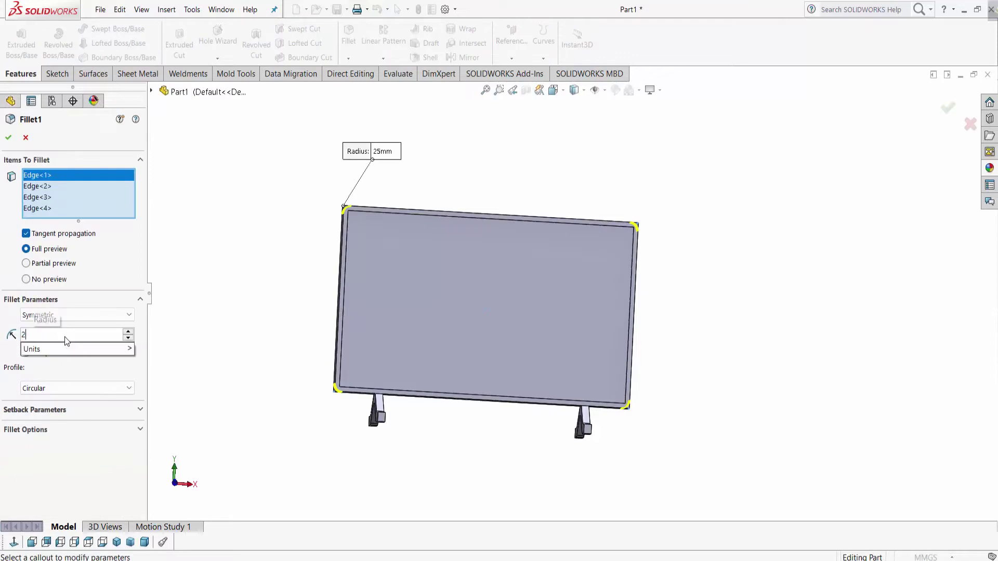
pyautogui.press('Return')
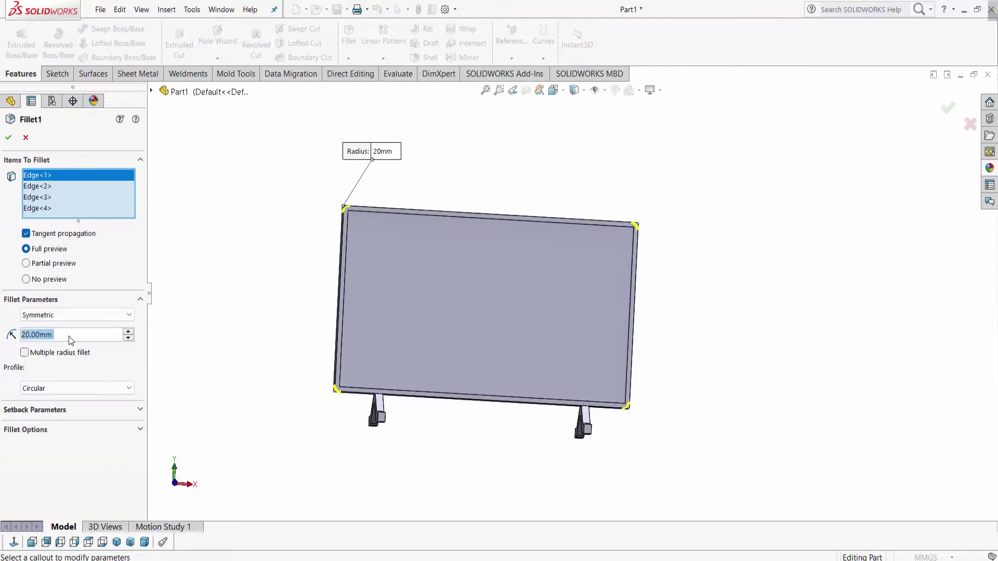
pyautogui.write('15')
pyautogui.press('Return')
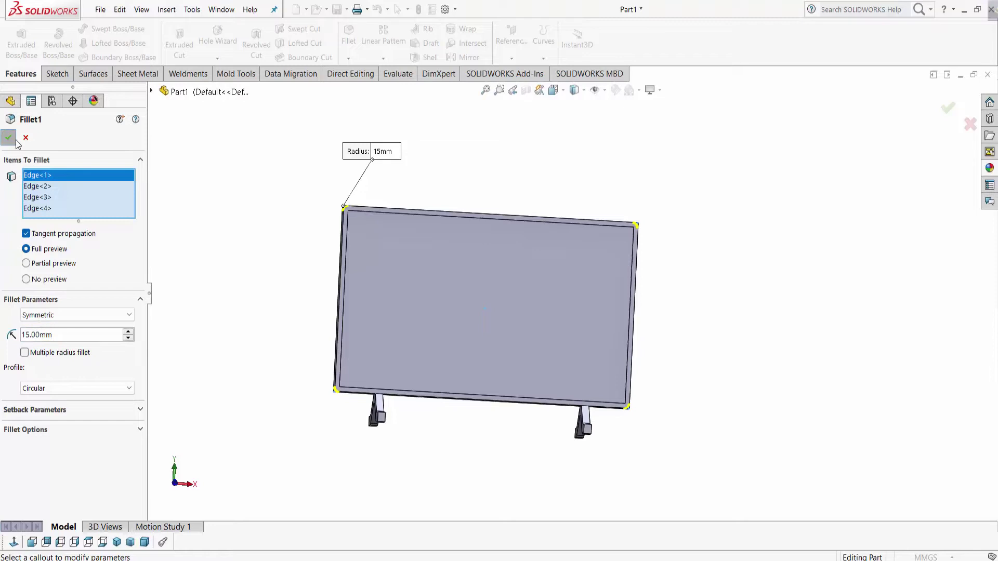
pyautogui.press('Return')
# - Round the rear housing's four corner edges with a 20 mm fillet
pyautogui.moveTo(437, 314)
pyautogui.mouseDown(button='middle')
pyautogui.moveTo(568, 374)
pyautogui.moveTo(601, 294)
pyautogui.moveTo(615, 345)
pyautogui.moveTo(411, 383)
pyautogui.mouseUp(button='middle')
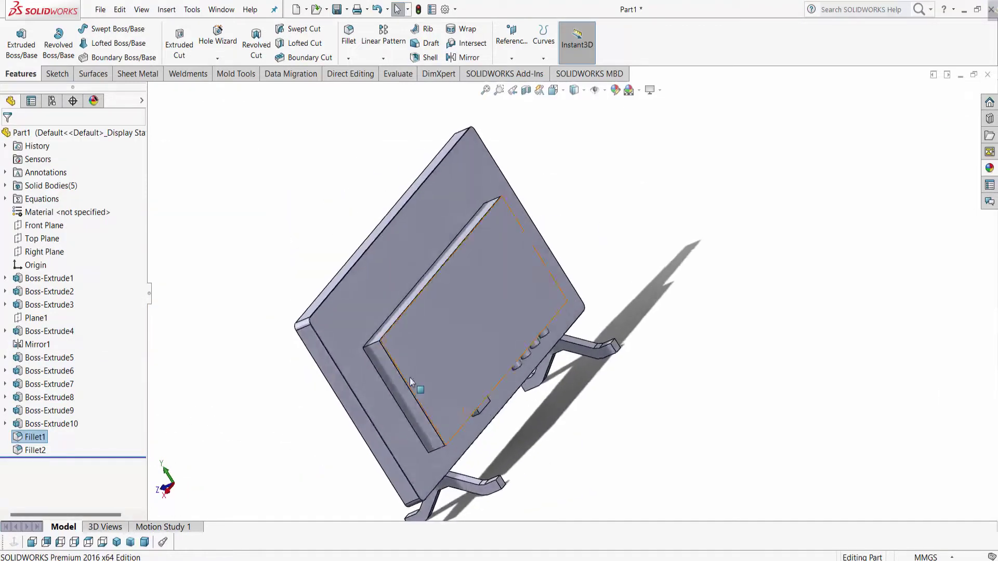
pyautogui.scroll(5, 408, 338)
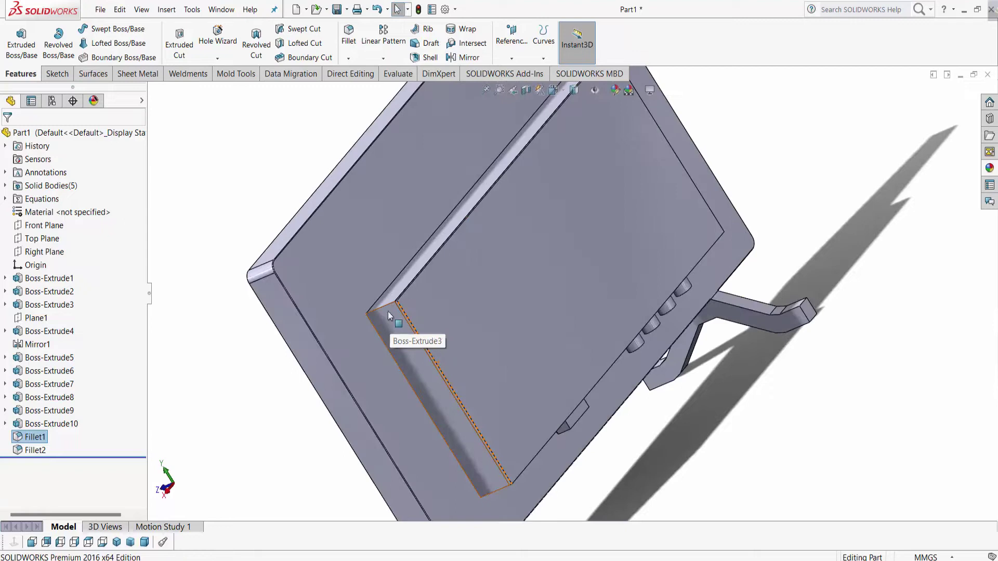
pyautogui.click(381, 312)
pyautogui.click(349, 39)
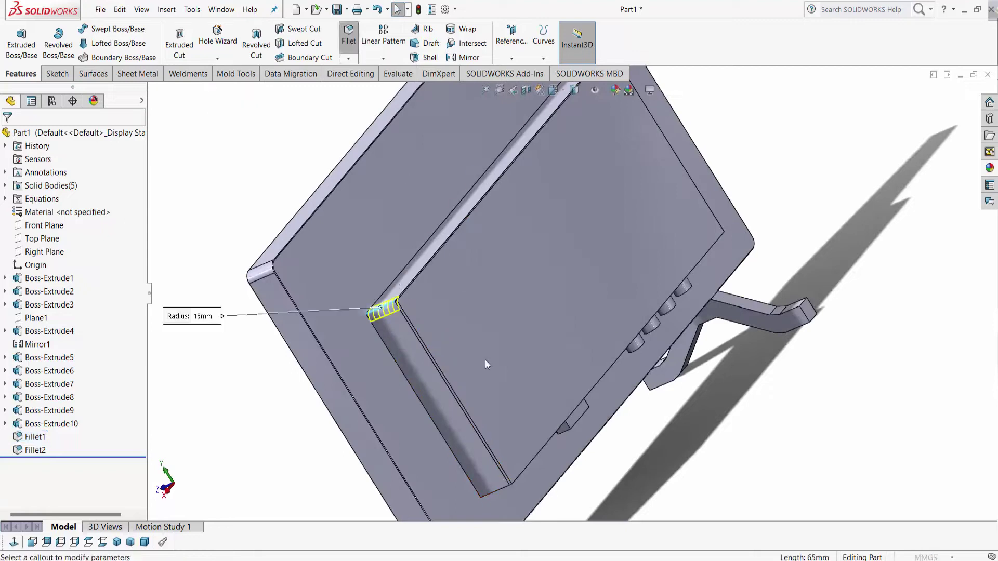
pyautogui.moveTo(485, 359)
pyautogui.mouseDown(button='middle')
pyautogui.moveTo(485, 473)
pyautogui.moveTo(767, 351)
pyautogui.mouseUp(button='middle')
pyautogui.click(496, 487)
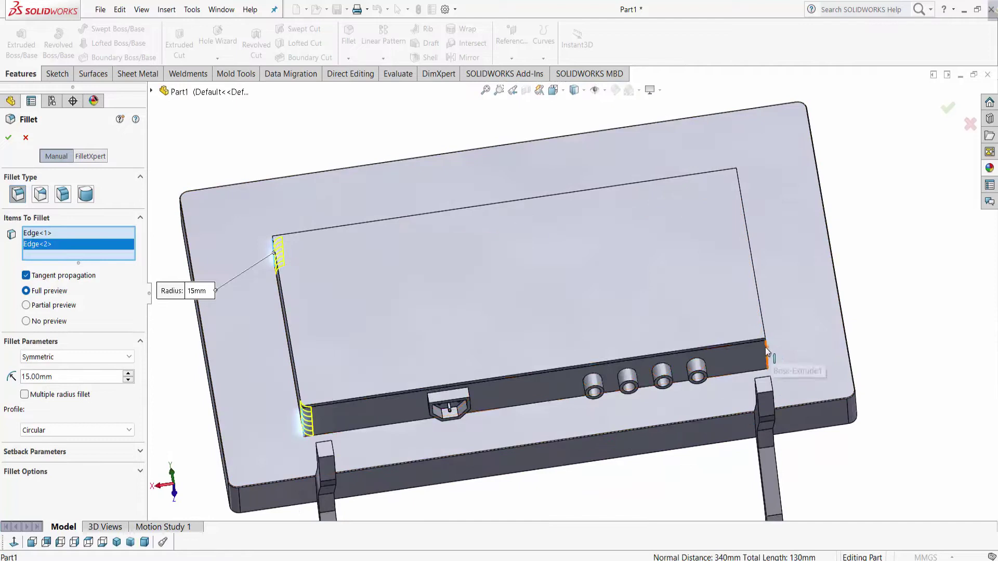
pyautogui.click(767, 356)
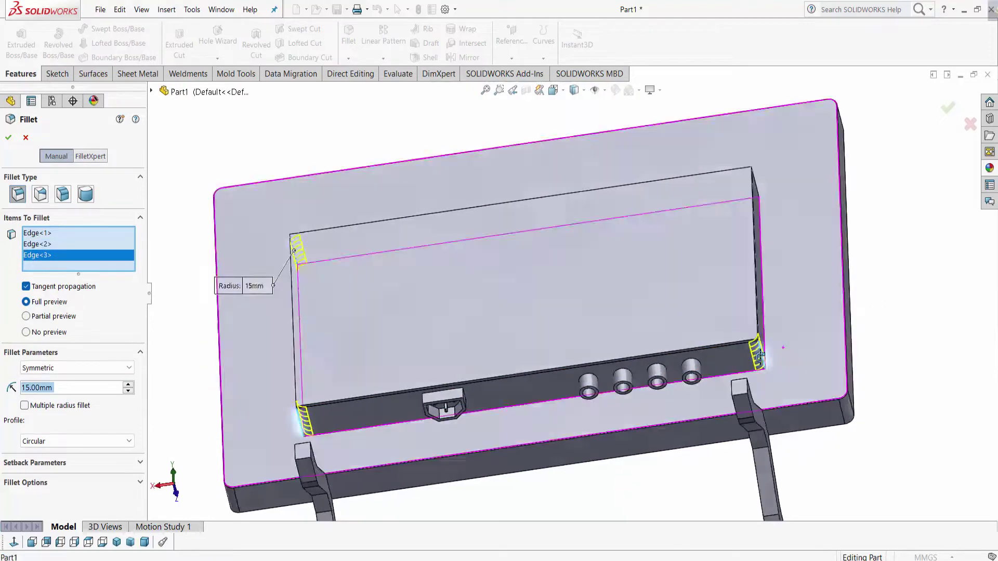
pyautogui.moveTo(767, 356); pyautogui.dragTo(813, 159, button='middle')
pyautogui.click(813, 159)
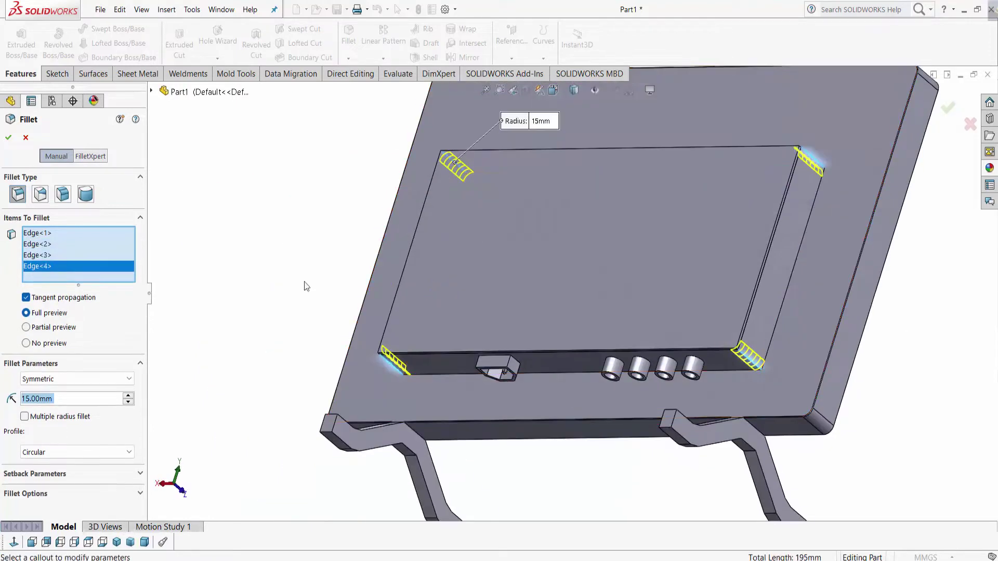
pyautogui.moveTo(468, 322); pyautogui.dragTo(512, 297, button='middle')
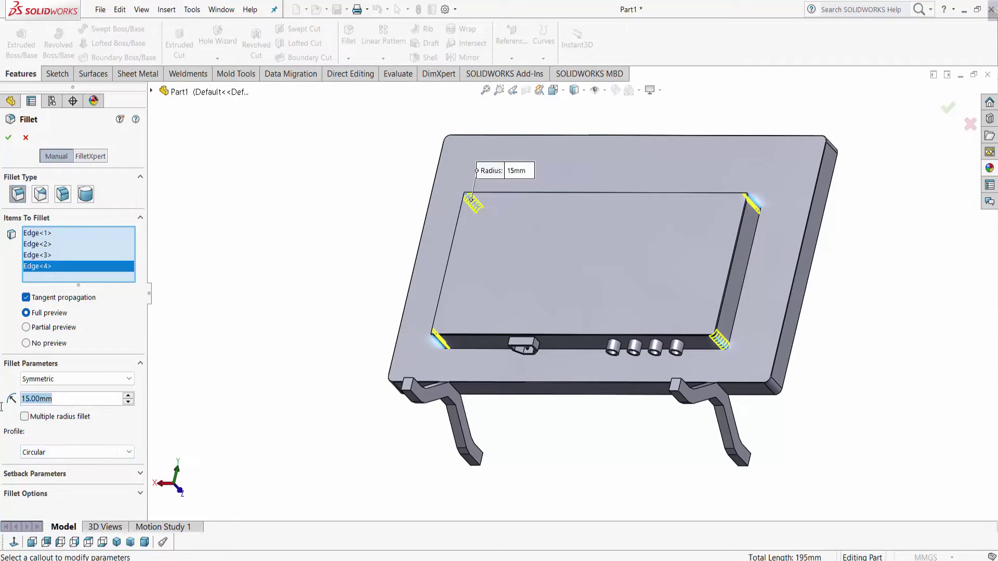
pyautogui.write('20')
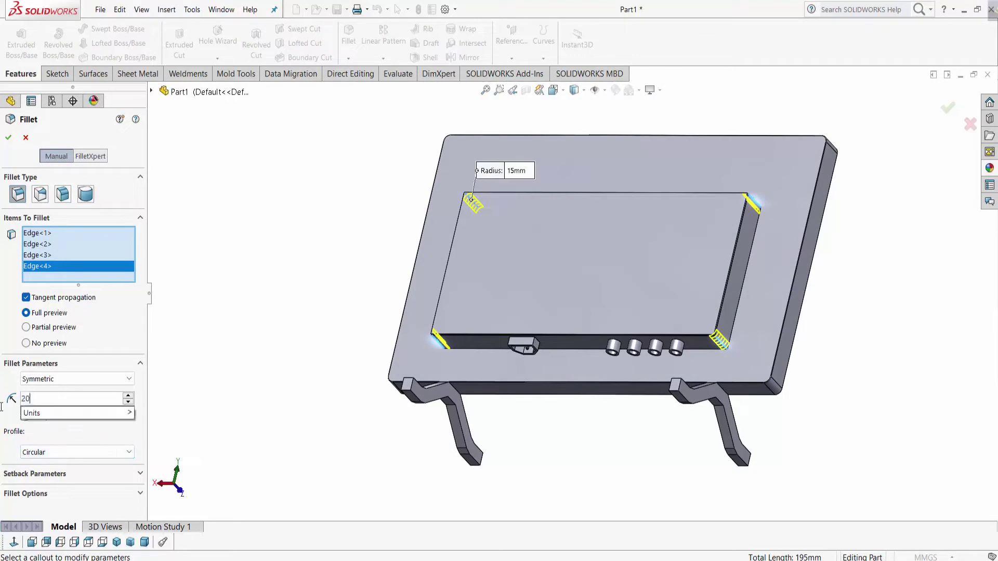
pyautogui.press('Return')
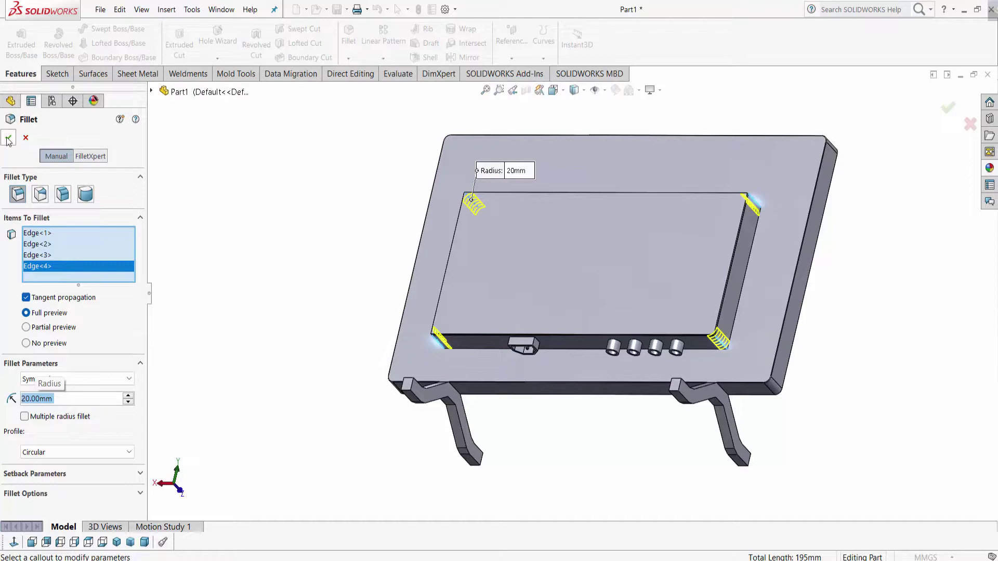
pyautogui.click(8, 139)
# - Select the rear housing's inner edge for rounding
pyautogui.moveTo(628, 463); pyautogui.dragTo(661, 261, button='middle')
pyautogui.scroll(-2, 577, 283)
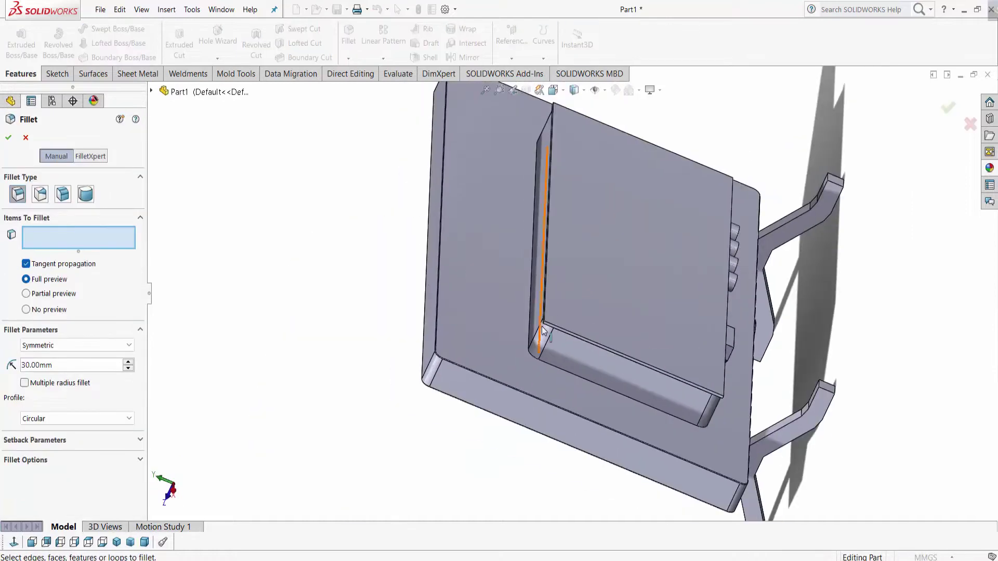
pyautogui.scroll(-3, 543, 330)
pyautogui.click(552, 312)
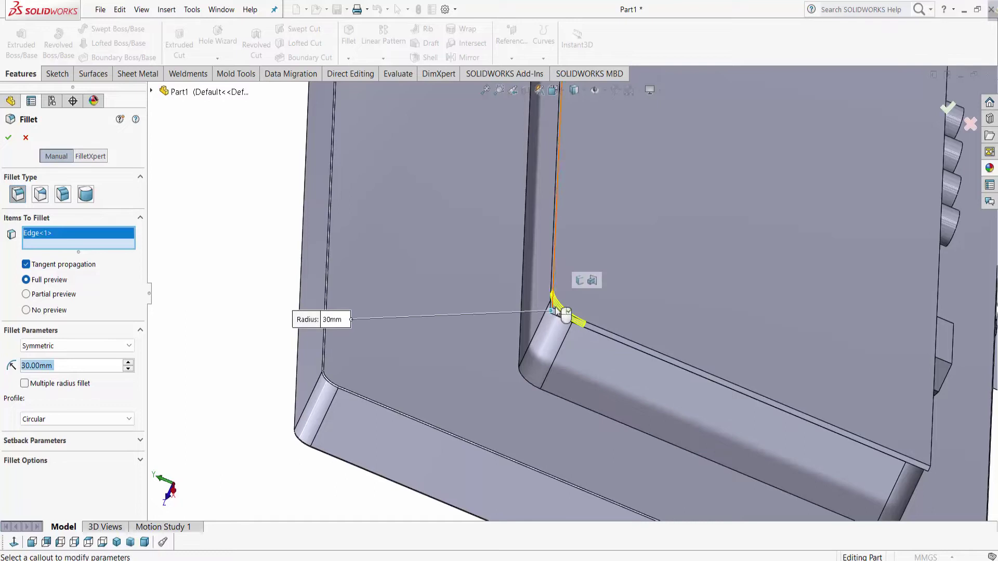
pyautogui.scroll(5, 727, 312)
pyautogui.moveTo(770, 295)
pyautogui.mouseDown(button='middle')
pyautogui.moveTo(690, 356)
pyautogui.moveTo(753, 338)
pyautogui.moveTo(712, 419)
pyautogui.moveTo(703, 415)
pyautogui.moveTo(730, 411)
pyautogui.mouseUp(button='middle')
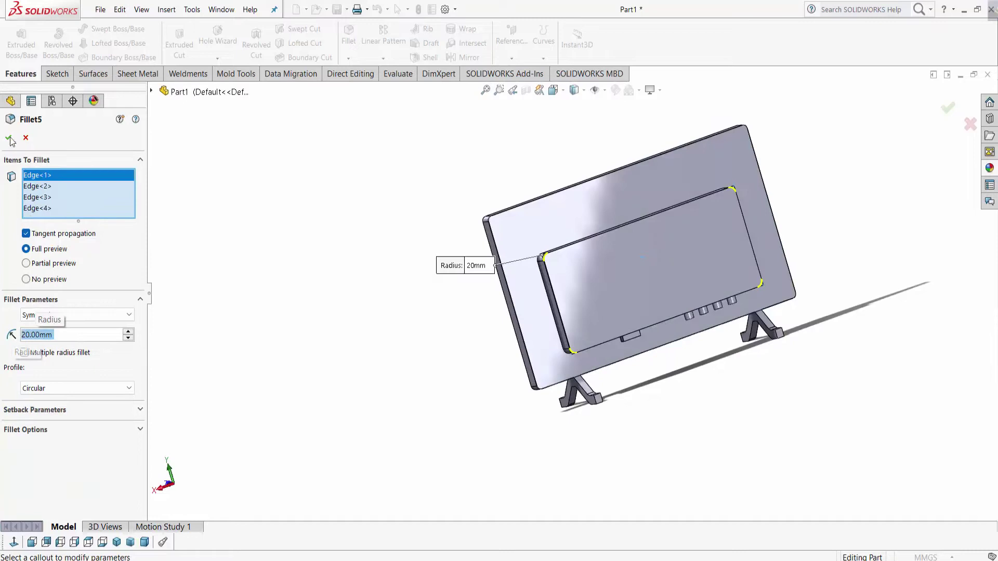
pyautogui.scroll(5, 551, 392)
# - Fillet the edges of the raised rear panel face at 20 mm (Fillet6)
pyautogui.scroll(5, 528, 422)
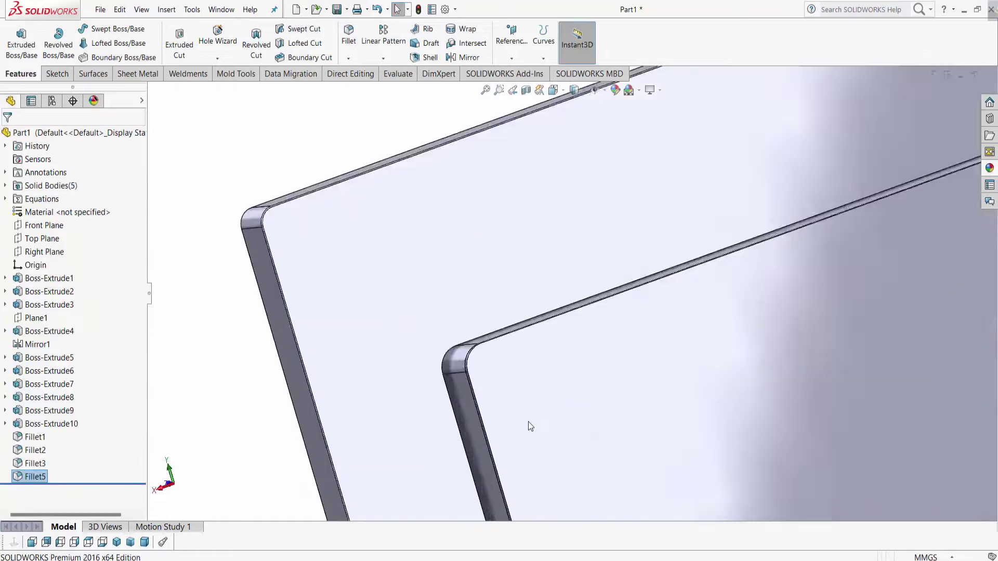
pyautogui.moveTo(528, 422); pyautogui.dragTo(565, 461, button='middle')
pyautogui.scroll(10, 565, 461)
pyautogui.moveTo(596, 410)
pyautogui.mouseDown(button='middle')
pyautogui.moveTo(567, 447)
pyautogui.moveTo(638, 391)
pyautogui.mouseUp(button='middle')
pyautogui.click(638, 392)
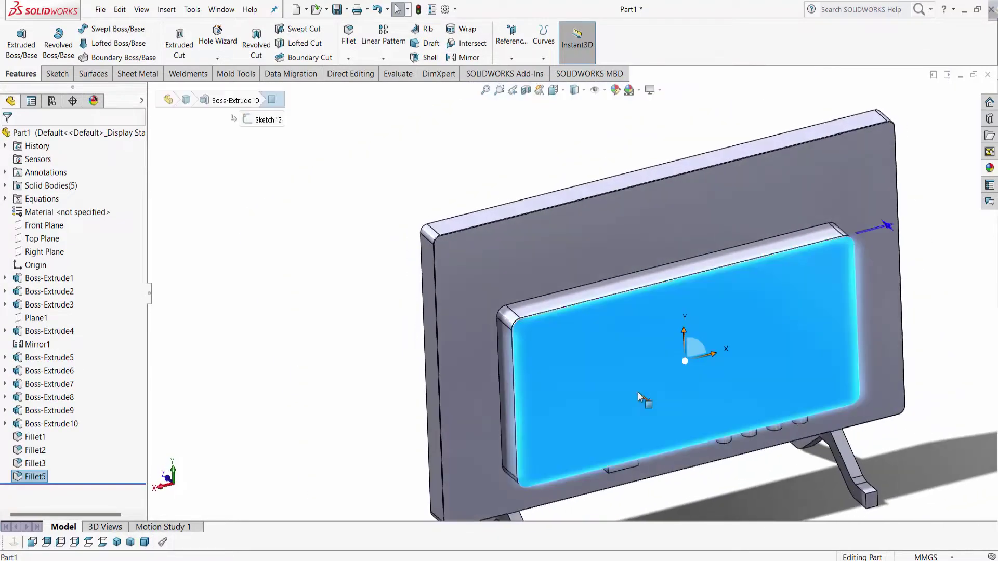
pyautogui.click(352, 42)
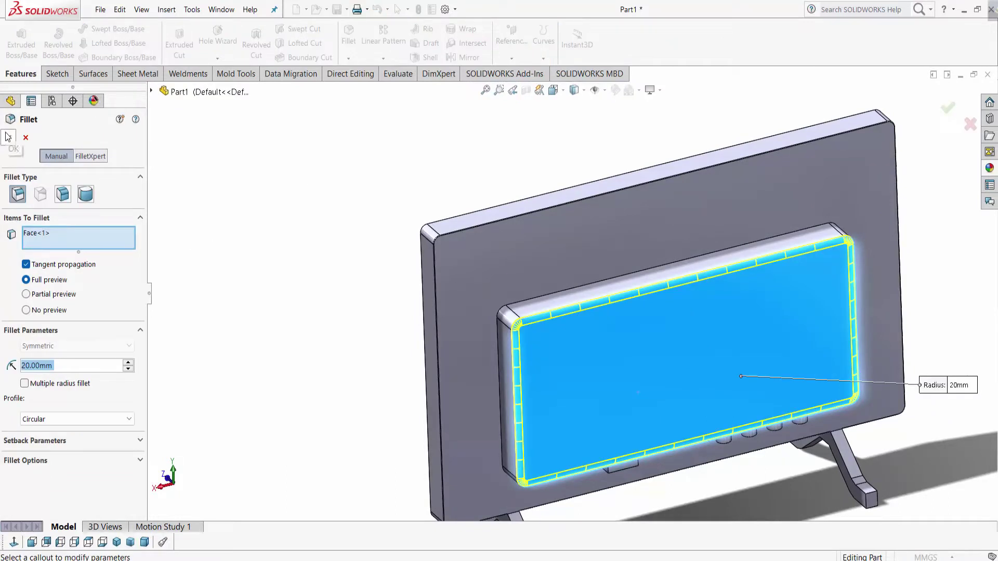
pyautogui.press('Return')
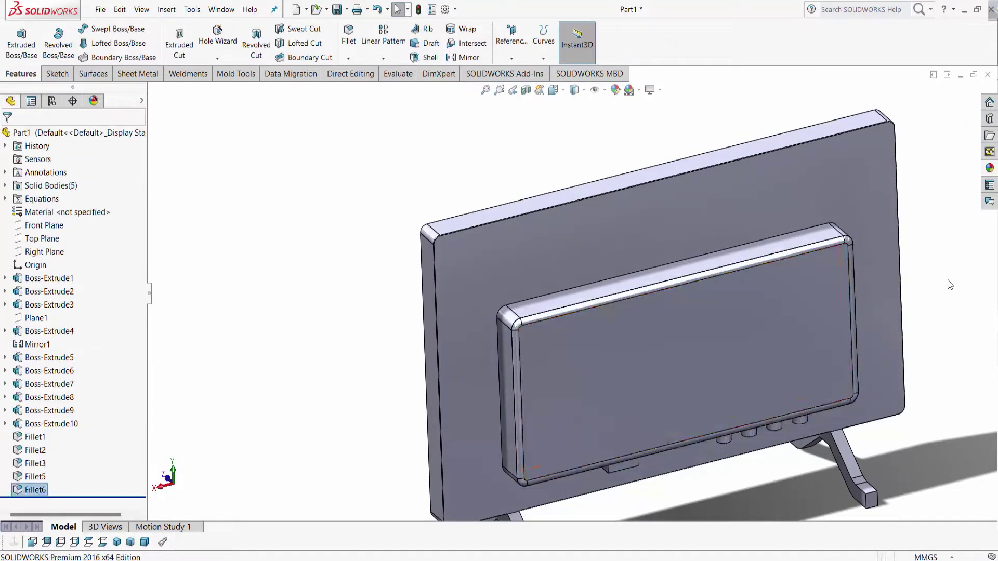
# - Round the rear housing's top edge loop with a 5 mm fillet (Fillet7)
pyautogui.moveTo(804, 308); pyautogui.dragTo(653, 287, button='middle')
pyautogui.click(654, 287)
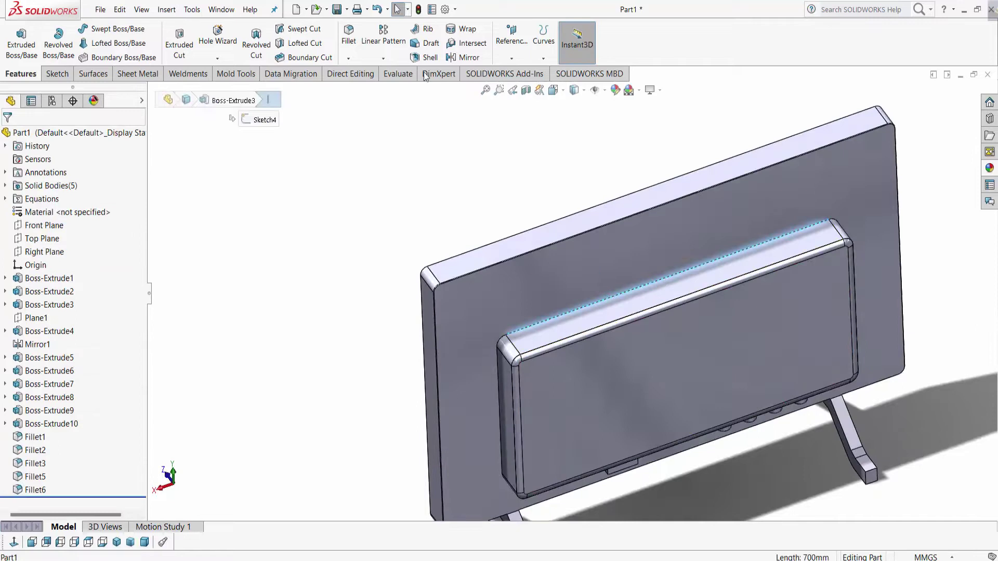
pyautogui.click(351, 42)
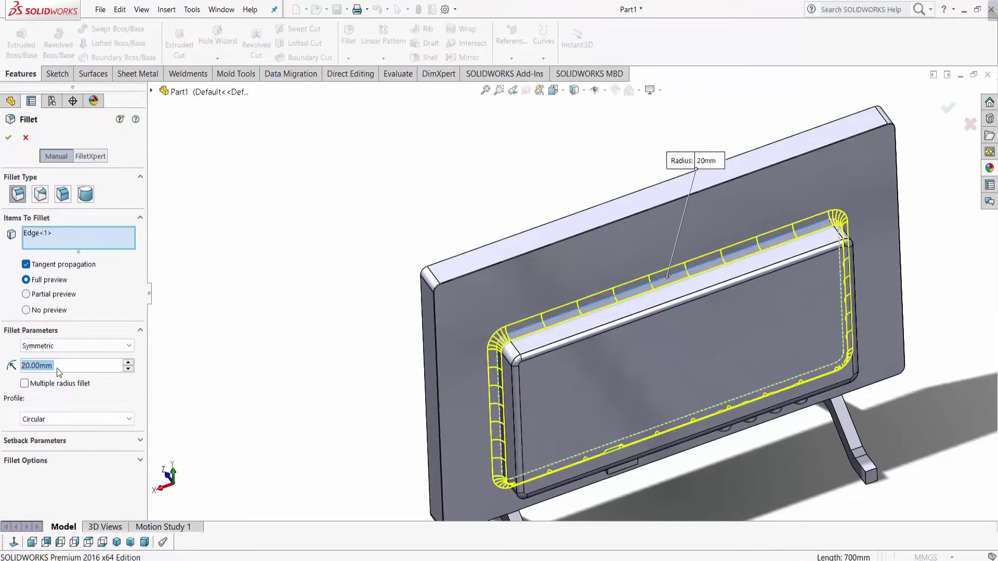
pyautogui.write('10')
pyautogui.press('Return')
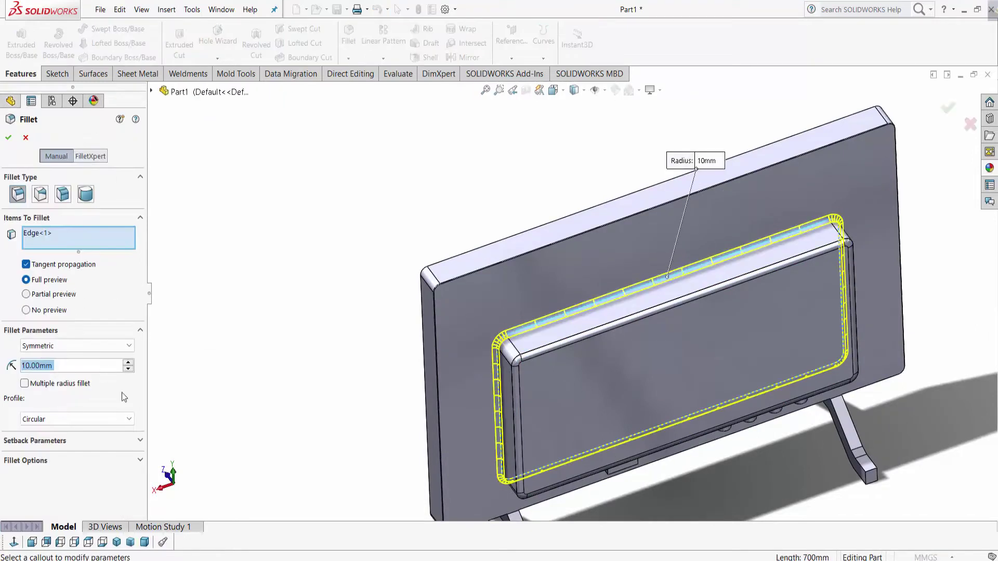
pyautogui.write('5')
pyautogui.press('Return')
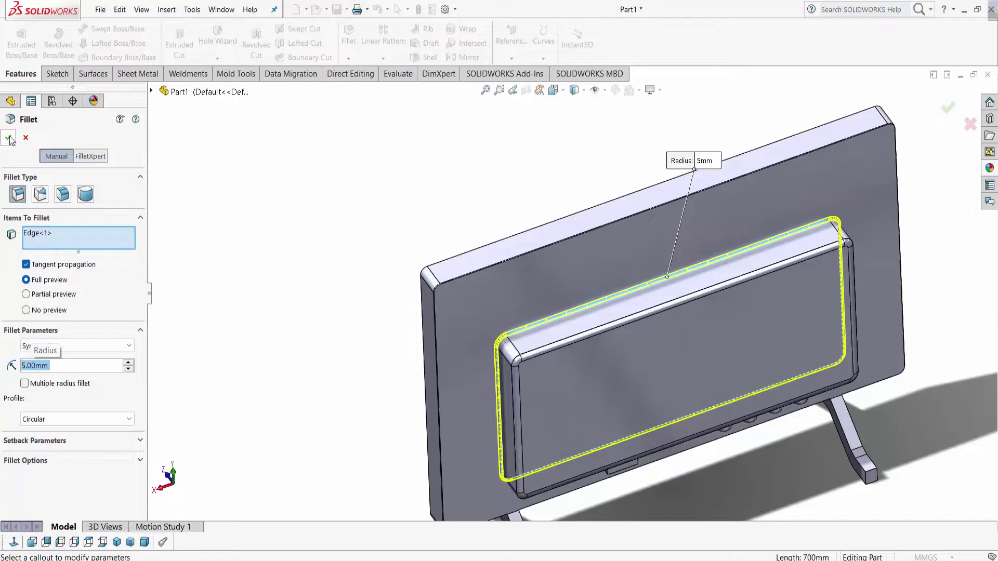
pyautogui.click(10, 140)
pyautogui.moveTo(753, 357)
pyautogui.mouseDown(button='middle')
pyautogui.moveTo(669, 294)
pyautogui.moveTo(576, 295)
pyautogui.mouseUp(button='middle')
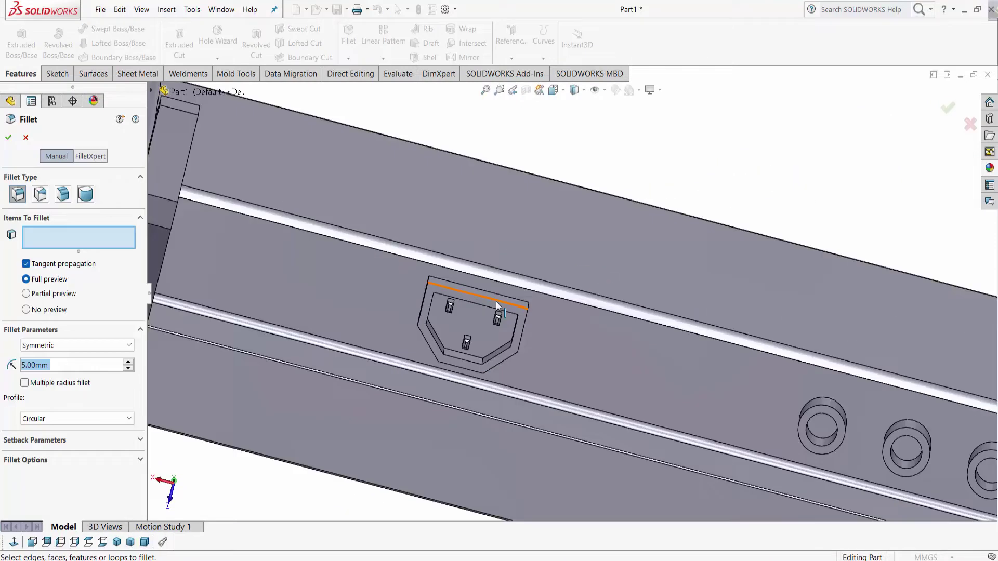
# - Start a 1 mm fillet on five outer edges of the power-socket pocket
pyautogui.click(497, 301)
pyautogui.click(522, 329)
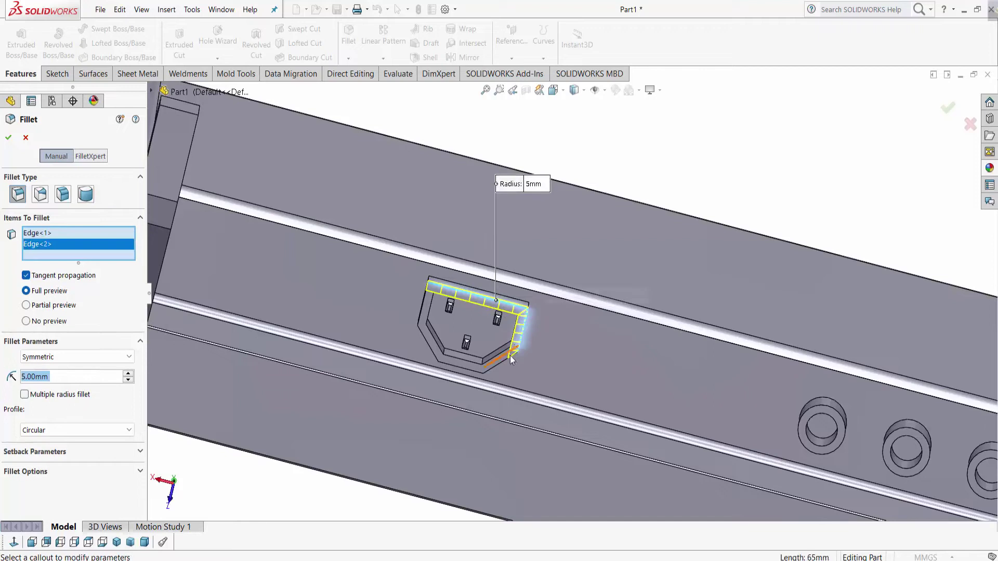
pyautogui.click(508, 365)
pyautogui.click(471, 368)
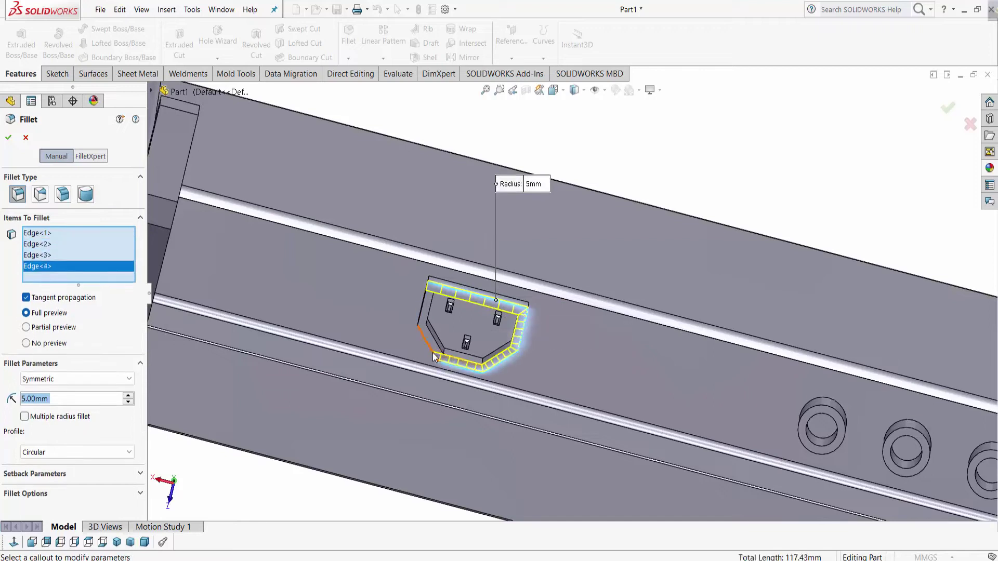
pyautogui.click(429, 341)
pyautogui.click(422, 316)
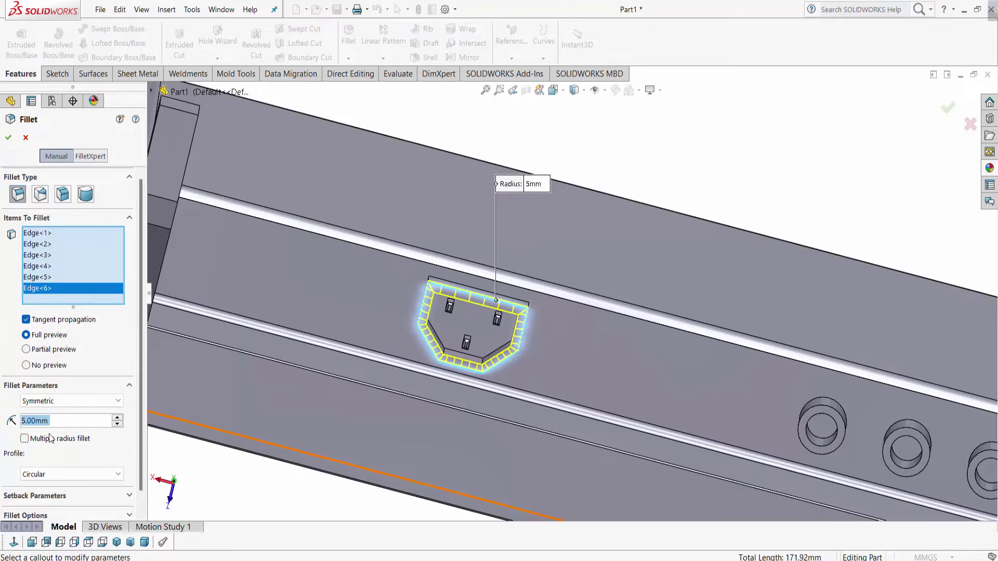
pyautogui.write('1')
pyautogui.press('Return')
# - Add the pocket's inner edges, top edge and face to the 1 mm fillet
pyautogui.scroll(-3, 256, 462)
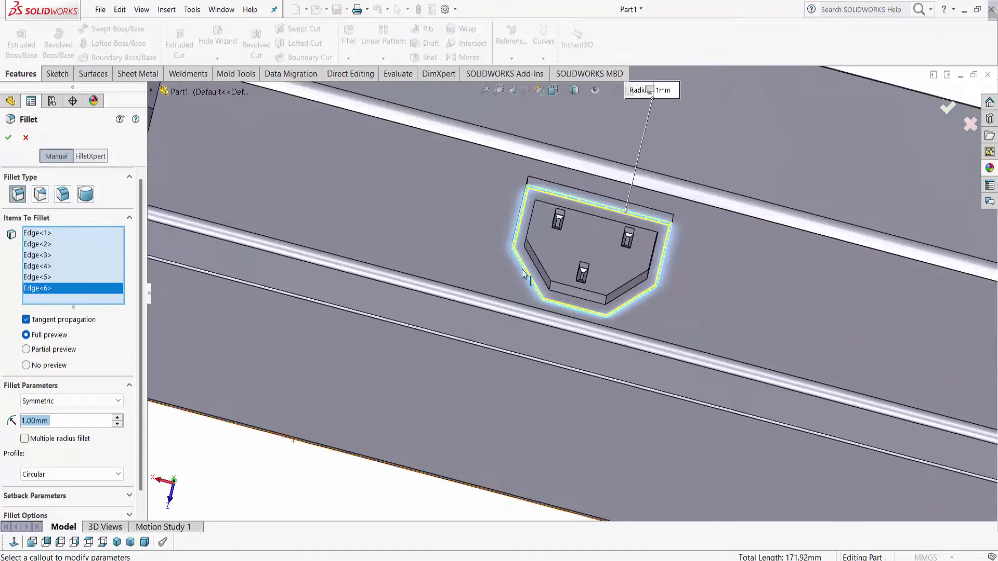
pyautogui.click(529, 237)
pyautogui.click(580, 214)
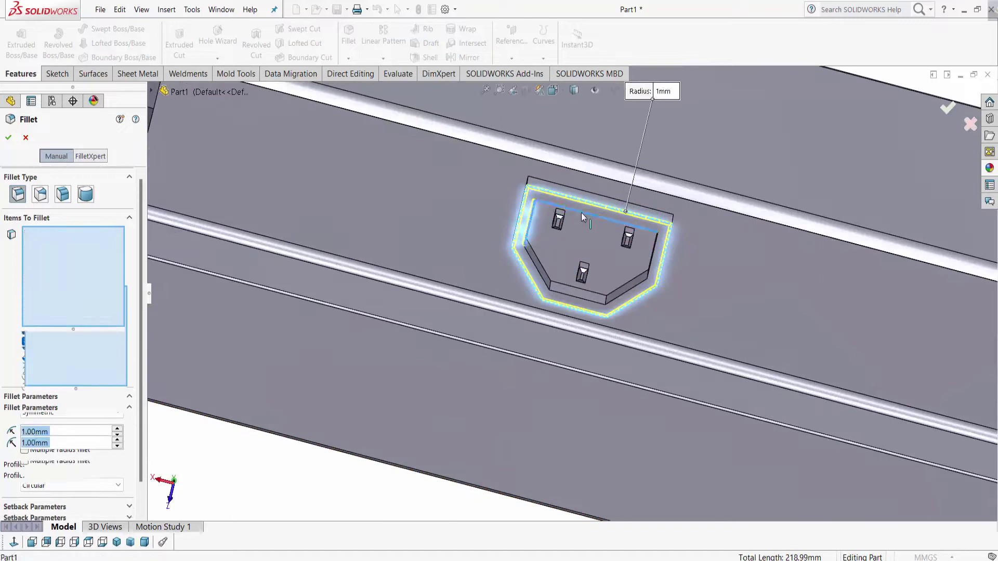
pyautogui.click(637, 290)
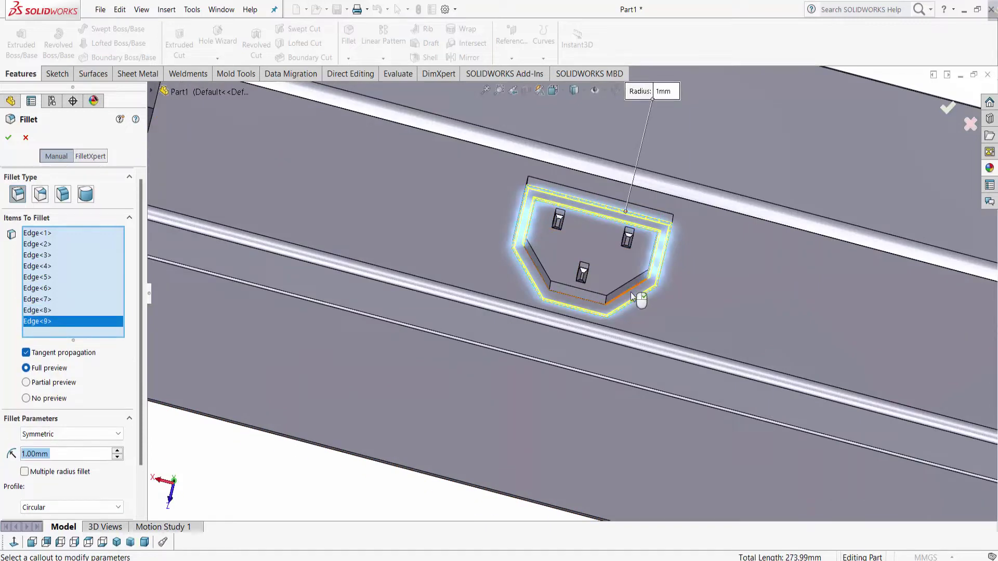
pyautogui.click(631, 292)
pyautogui.scroll(2, 579, 281)
pyautogui.scroll(-1, 565, 225)
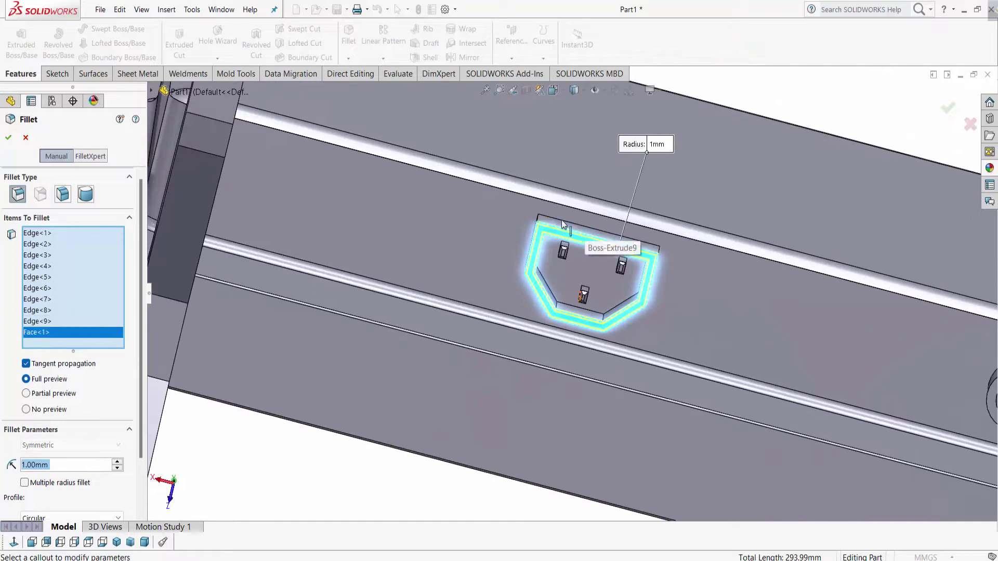
pyautogui.click(557, 222)
# - Add the remaining bottom and side pocket edges and accept the 1 mm fillet
pyautogui.moveTo(678, 298); pyautogui.dragTo(652, 274, button='middle')
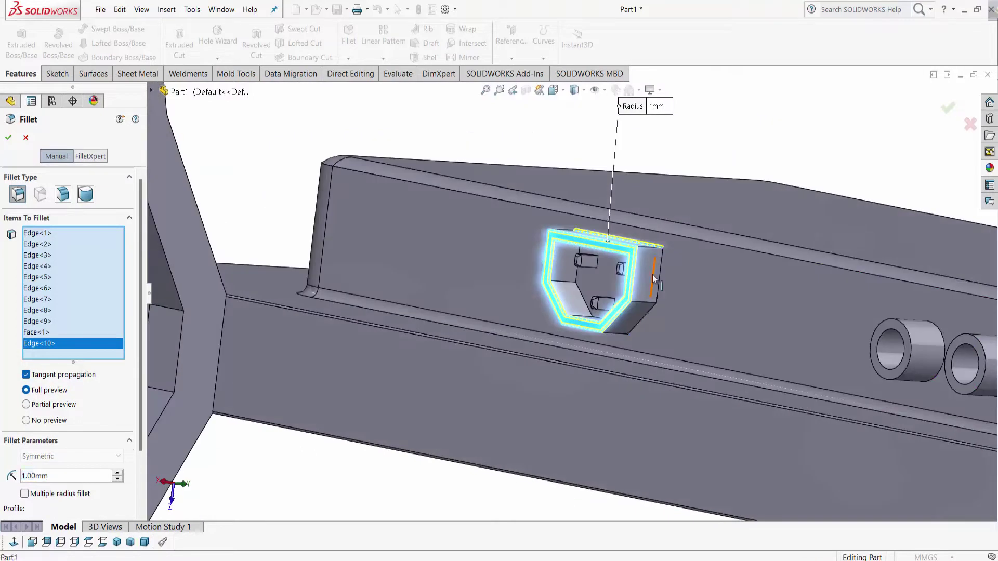
pyautogui.click(661, 275)
pyautogui.click(642, 320)
pyautogui.moveTo(642, 320)
pyautogui.mouseDown(button='middle')
pyautogui.moveTo(660, 329)
pyautogui.moveTo(598, 334)
pyautogui.moveTo(535, 311)
pyautogui.mouseUp(button='middle')
pyautogui.click(590, 336)
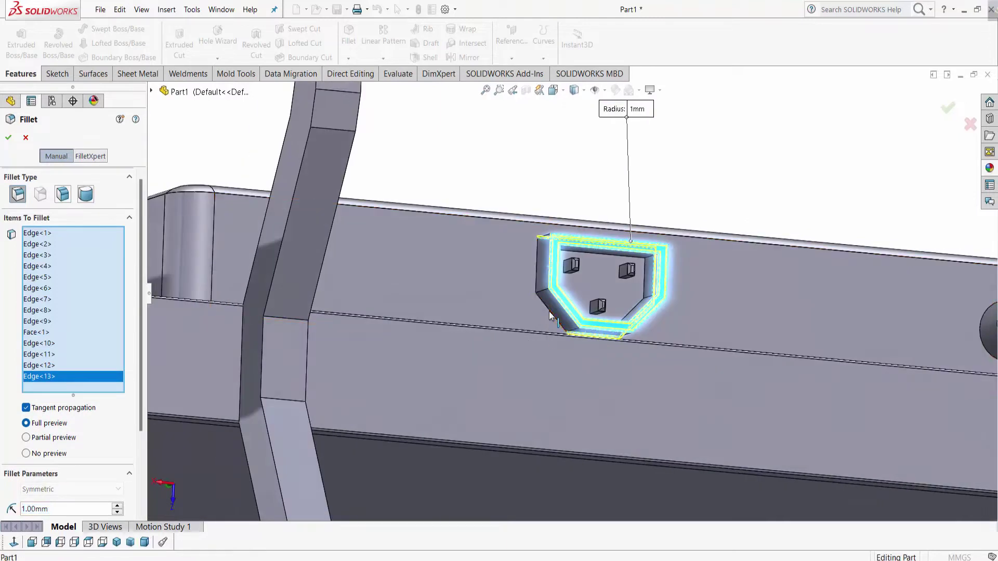
pyautogui.click(535, 273)
pyautogui.click(543, 301)
pyautogui.moveTo(543, 301)
pyautogui.mouseDown(button='middle')
pyautogui.moveTo(598, 309)
pyautogui.moveTo(908, 134)
pyautogui.mouseUp(button='middle')
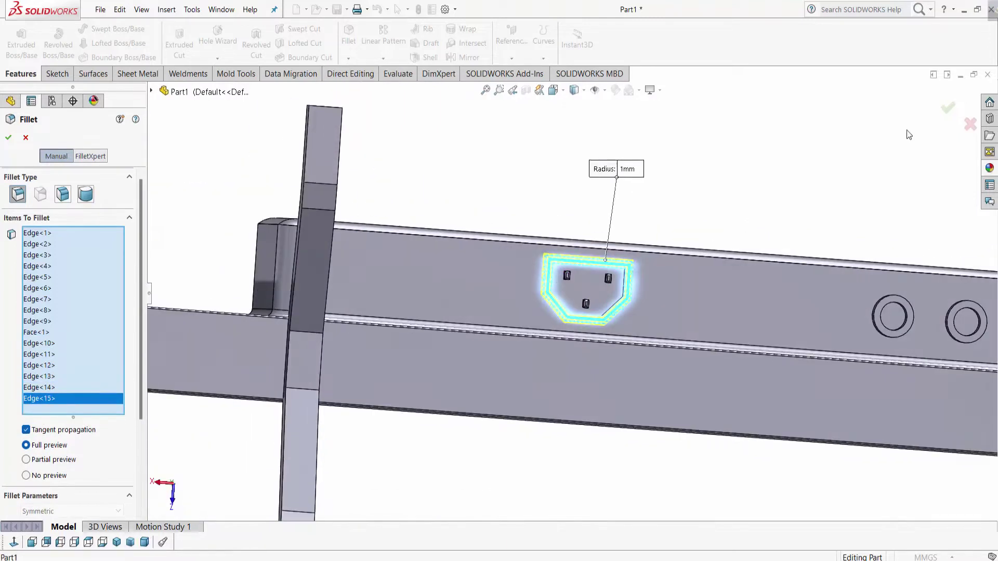
pyautogui.click(948, 109)
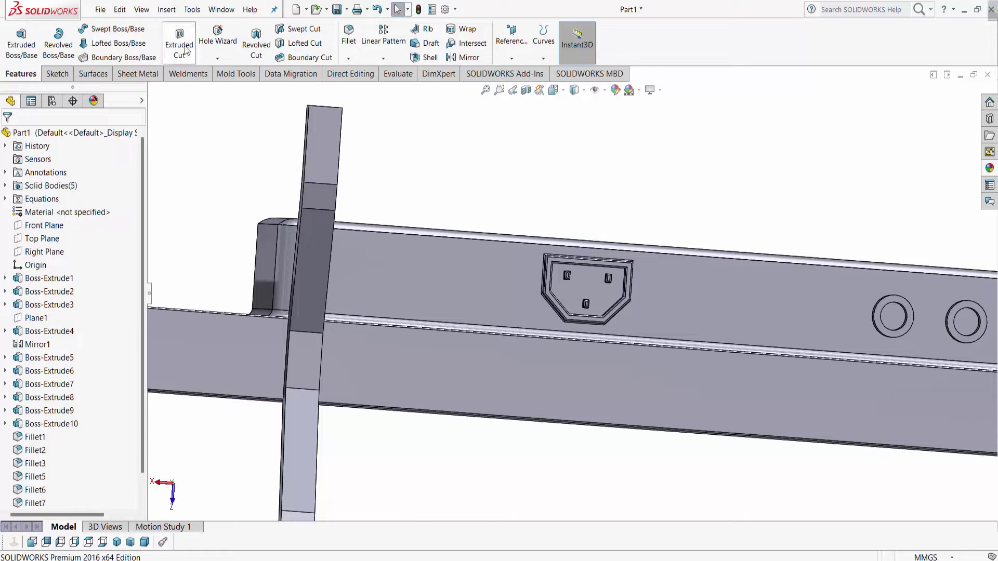
# - Repeat the 1 mm fillet on the socket housing's first three outer edges
pyautogui.press('Return')
pyautogui.moveTo(642, 353)
pyautogui.mouseDown(button='middle')
pyautogui.moveTo(641, 325)
pyautogui.moveTo(694, 301)
pyautogui.mouseUp(button='middle')
pyautogui.click(695, 301)
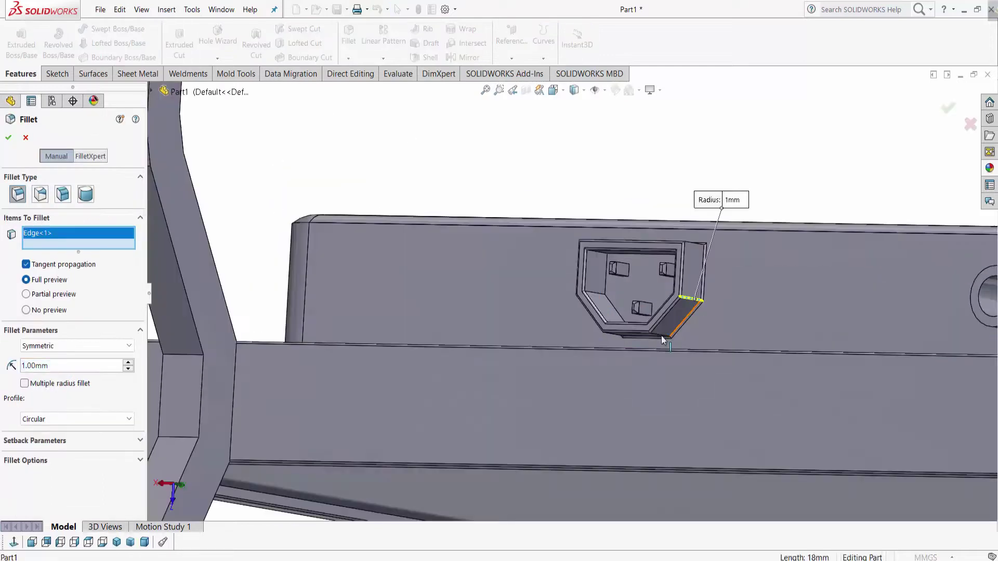
pyautogui.click(666, 335)
pyautogui.scroll(-3, 614, 332)
pyautogui.moveTo(614, 336)
pyautogui.mouseDown(button='middle')
pyautogui.moveTo(628, 368)
pyautogui.moveTo(545, 313)
pyautogui.mouseUp(button='middle')
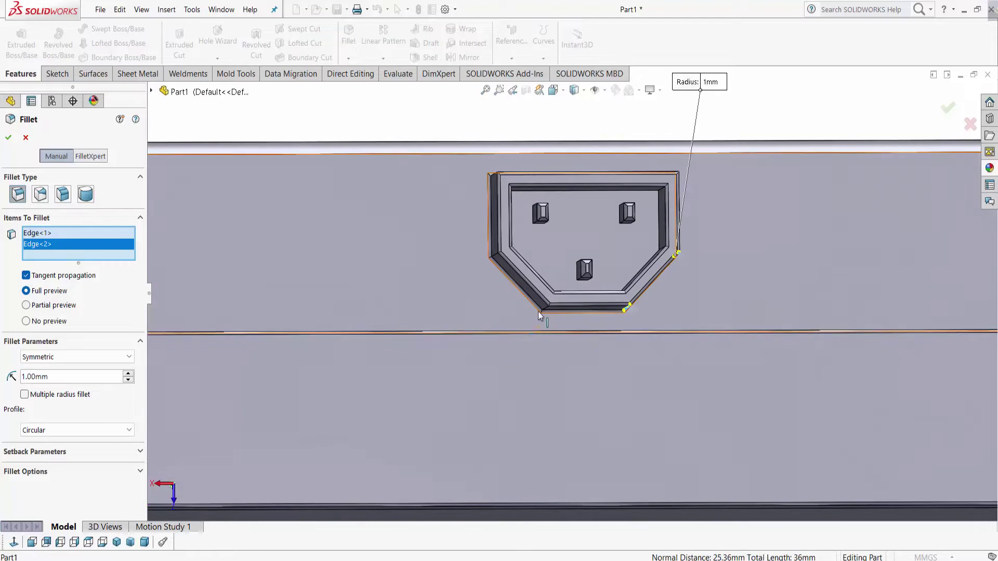
pyautogui.click(545, 311)
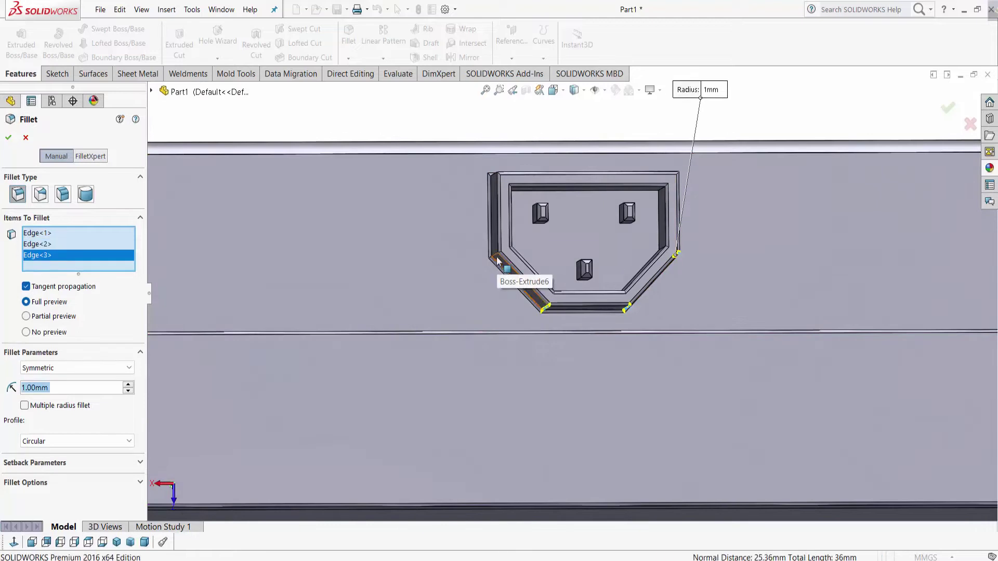
# - Add the remaining housing corner edges and accept the six-edge fillet
pyautogui.scroll(-4, 495, 258)
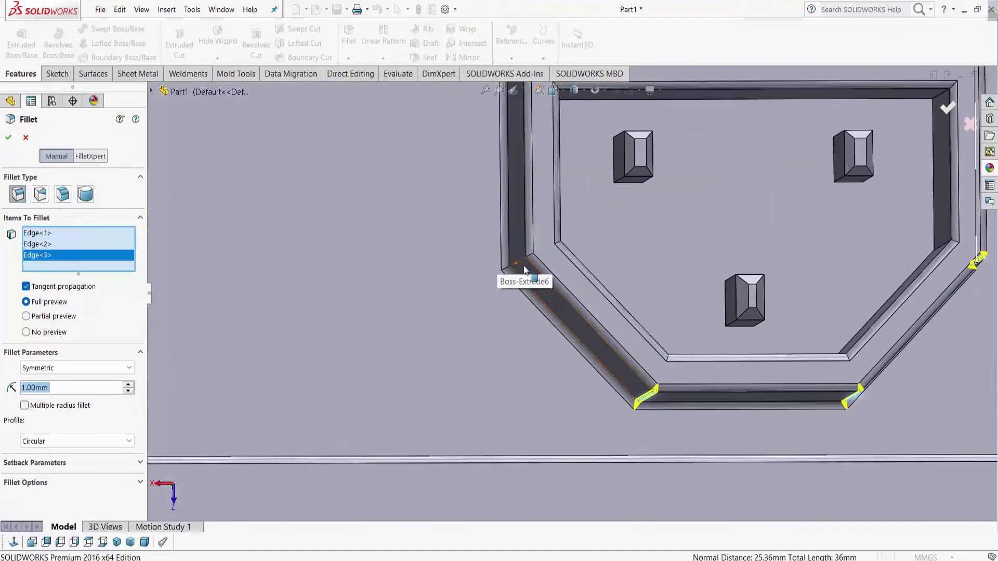
pyautogui.click(520, 265)
pyautogui.scroll(3, 547, 267)
pyautogui.scroll(3, 569, 288)
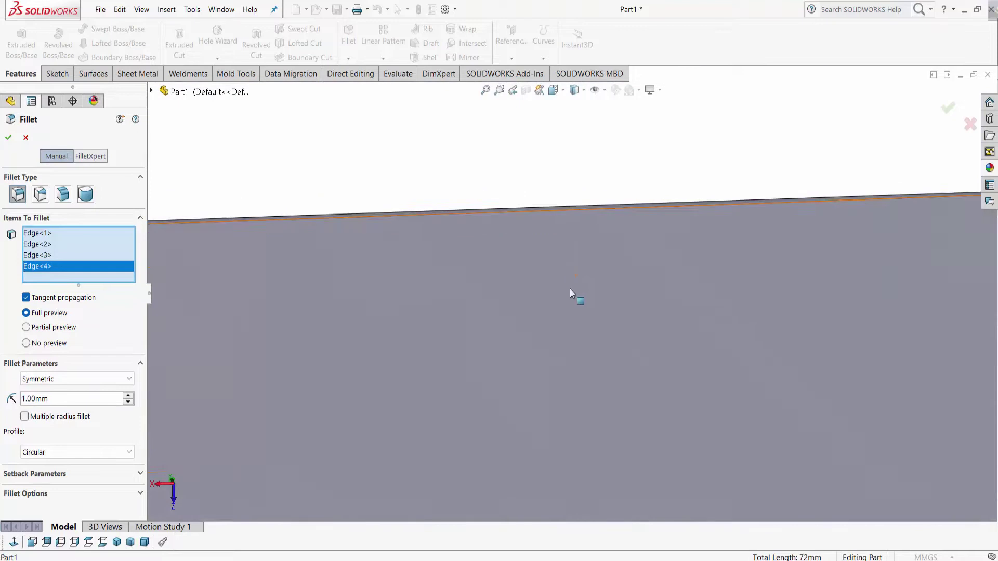
pyautogui.scroll(2, 572, 332)
pyautogui.scroll(1, 572, 337)
pyautogui.scroll(-2, 569, 338)
pyautogui.scroll(-2, 566, 338)
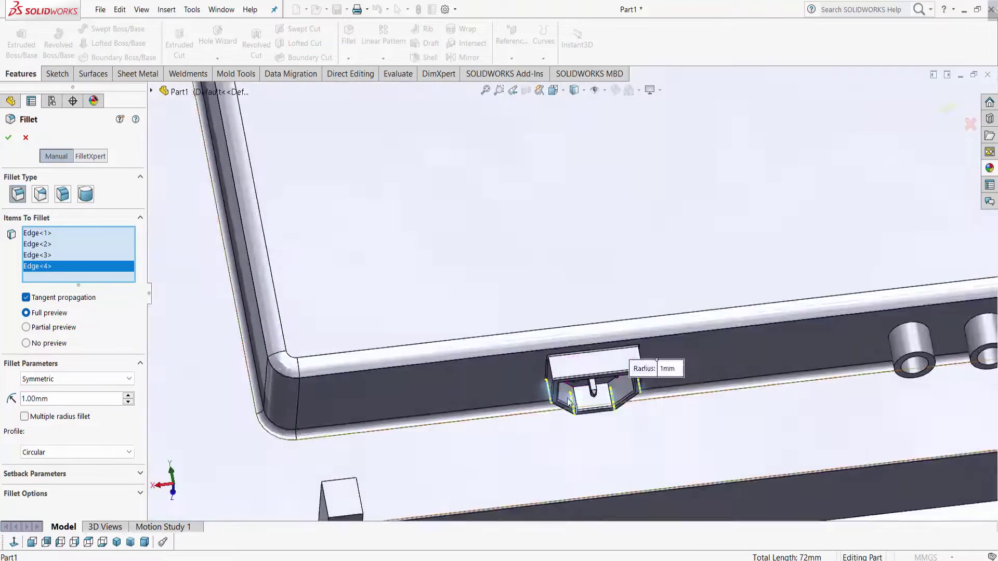
pyautogui.scroll(-3, 561, 339)
pyautogui.click(560, 310)
pyautogui.scroll(2, 746, 329)
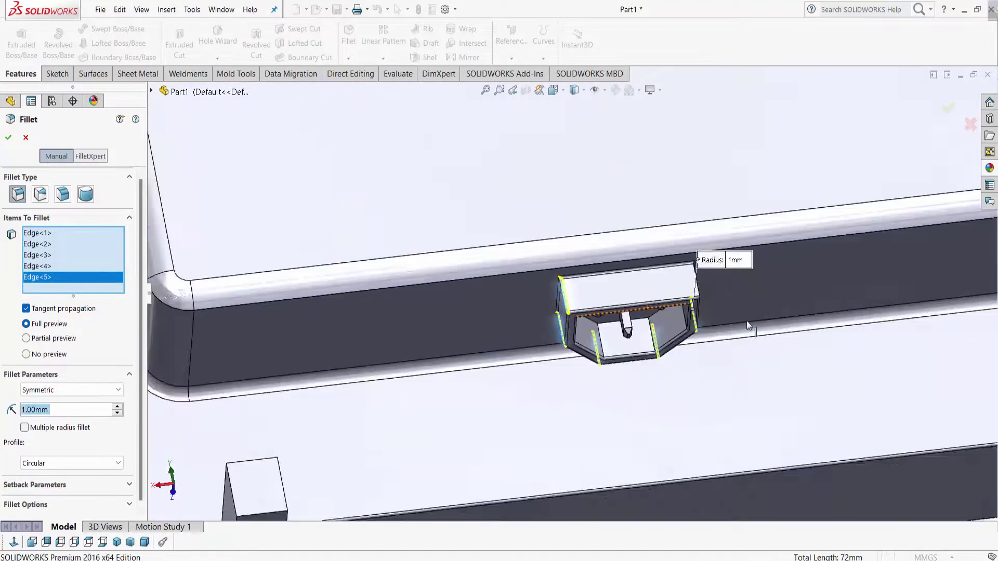
pyautogui.scroll(2, 706, 341)
pyautogui.moveTo(705, 341); pyautogui.dragTo(652, 319, button='middle')
pyautogui.scroll(-3, 611, 309)
pyautogui.scroll(-2, 611, 309)
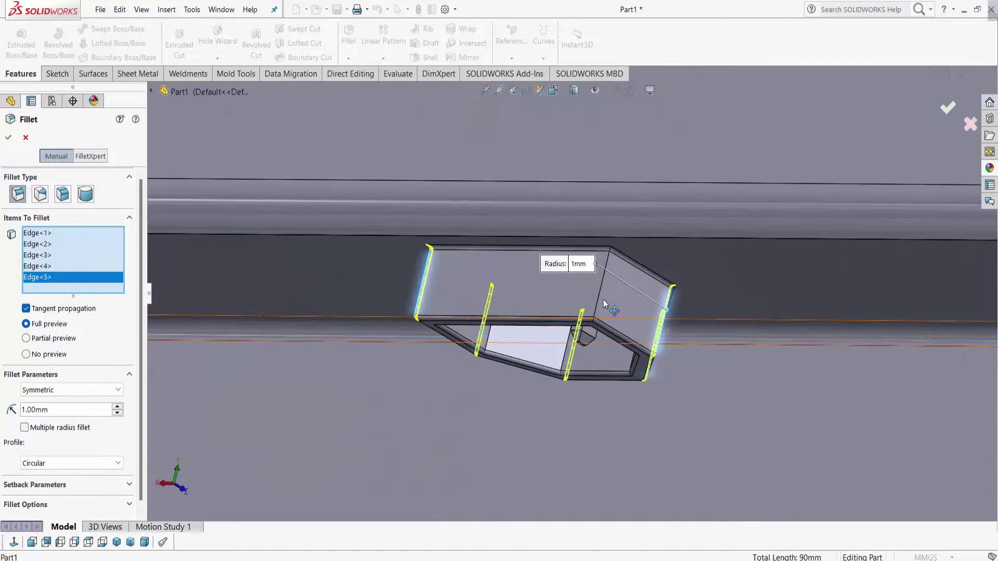
pyautogui.click(600, 291)
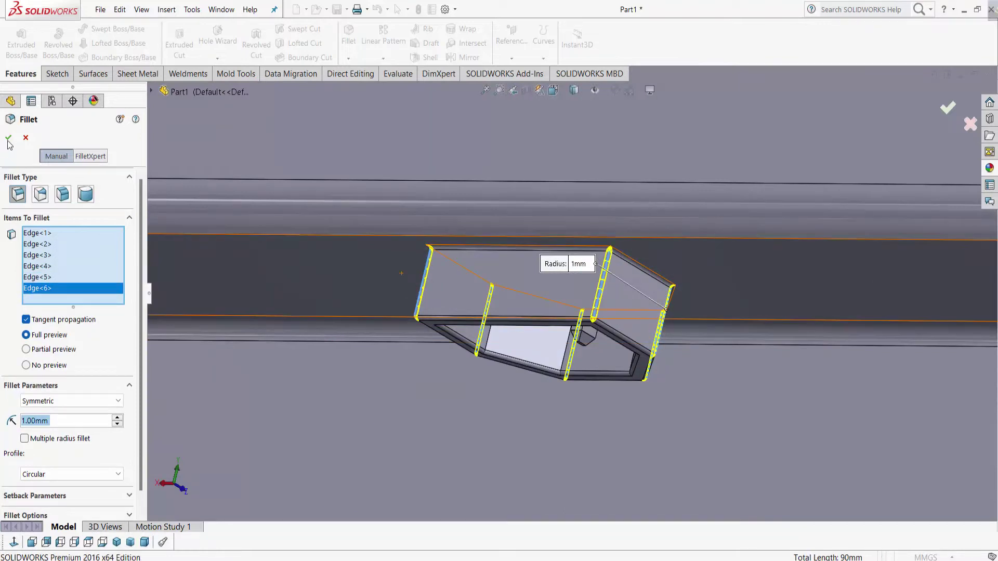
pyautogui.press('Return')
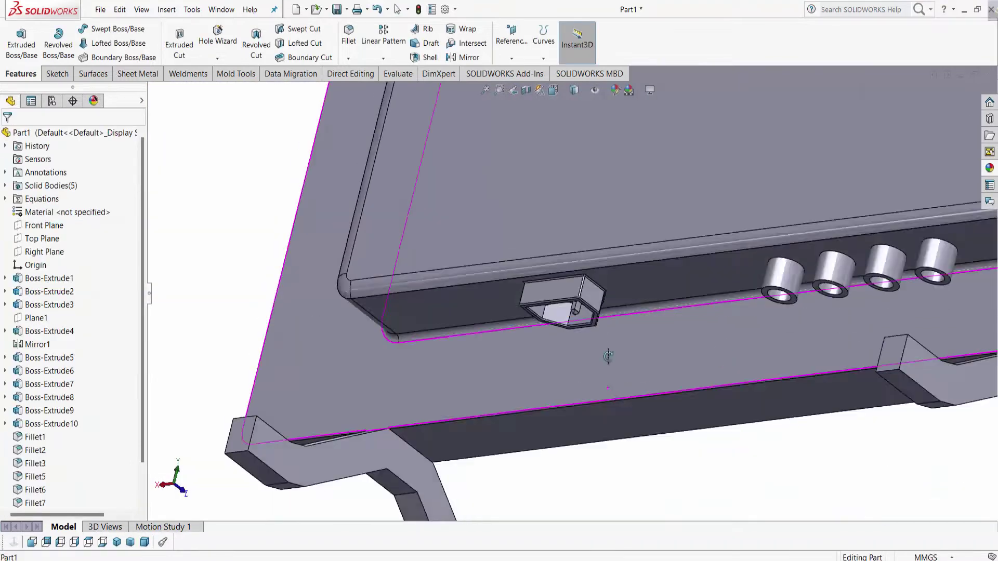
# - Select the end faces of the four cylindrical bosses for a new fillet
pyautogui.moveTo(716, 348)
pyautogui.mouseDown(button='middle')
pyautogui.moveTo(616, 216)
pyautogui.moveTo(731, 227)
pyautogui.mouseUp(button='middle')
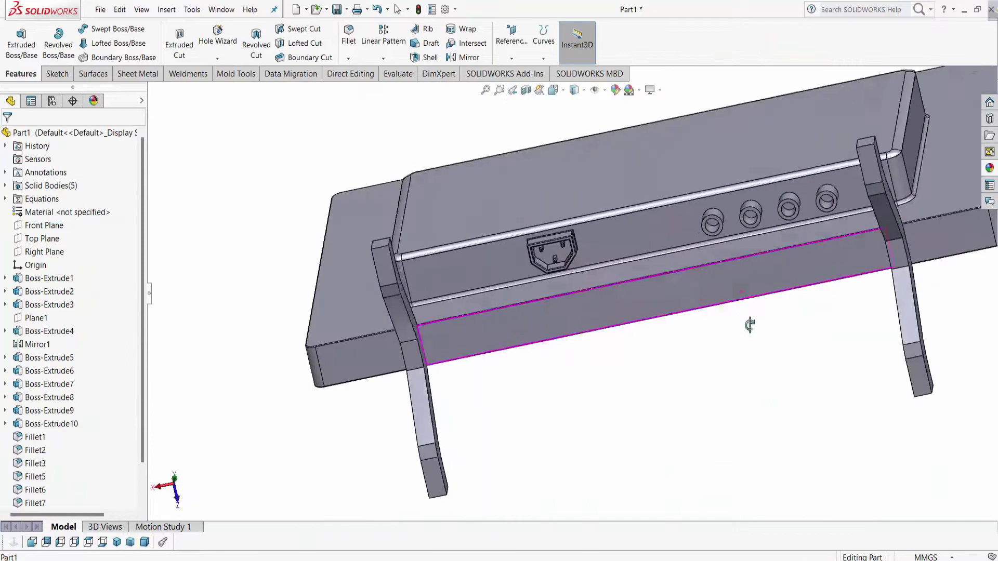
pyautogui.press('f')
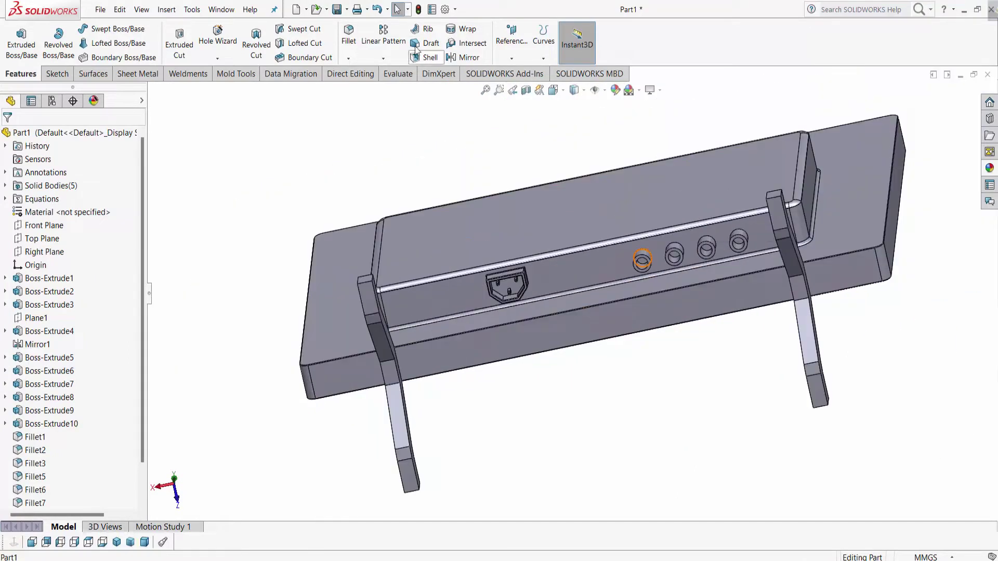
pyautogui.press('Return')
pyautogui.scroll(-3, 743, 278)
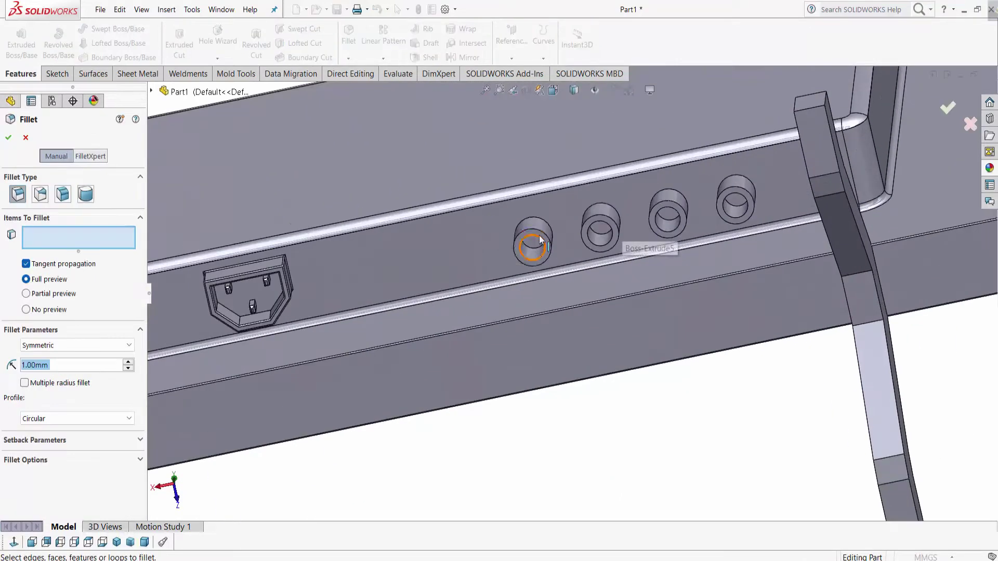
pyautogui.click(537, 238)
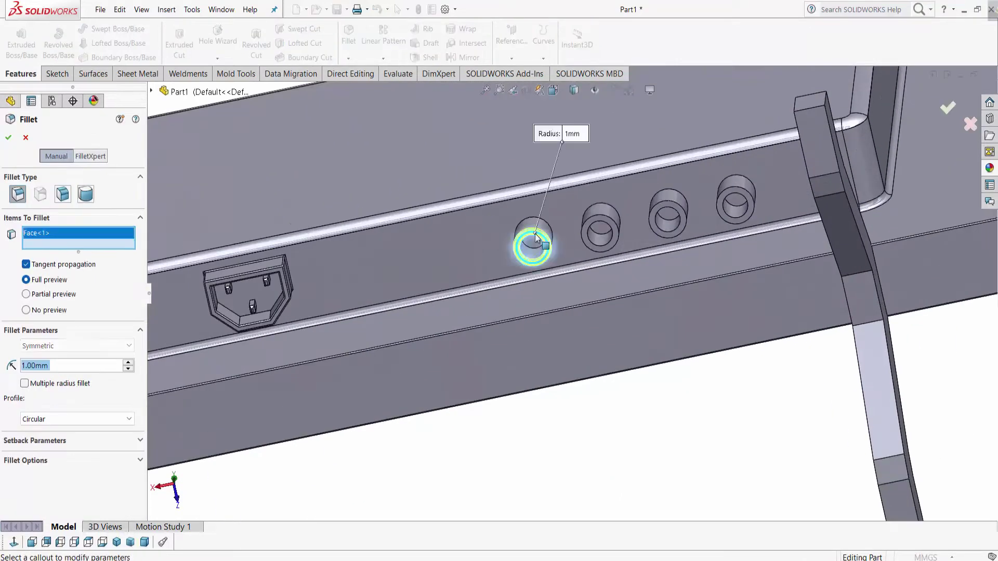
pyautogui.click(607, 223)
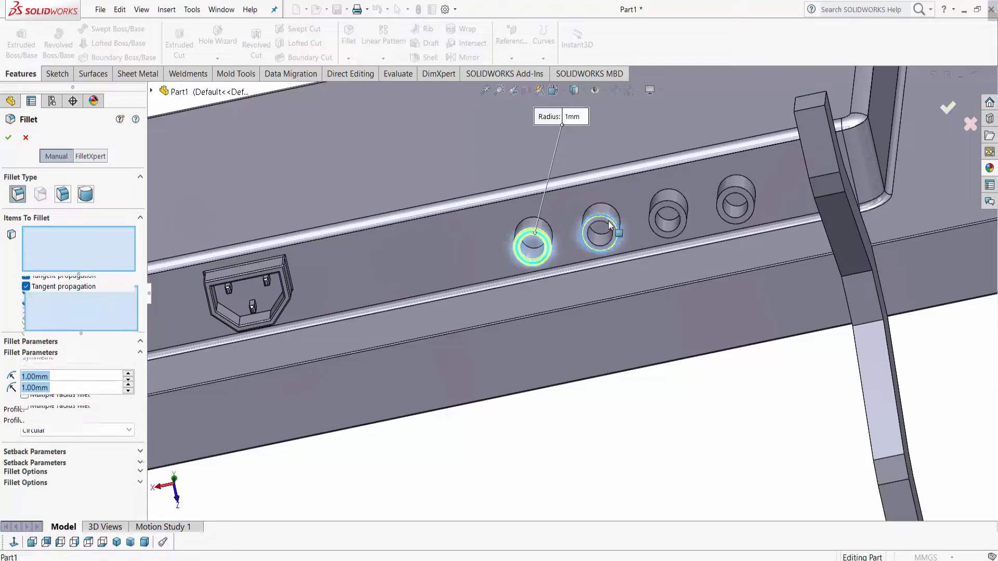
pyautogui.scroll(-2, 603, 231)
pyautogui.scroll(-3, 597, 239)
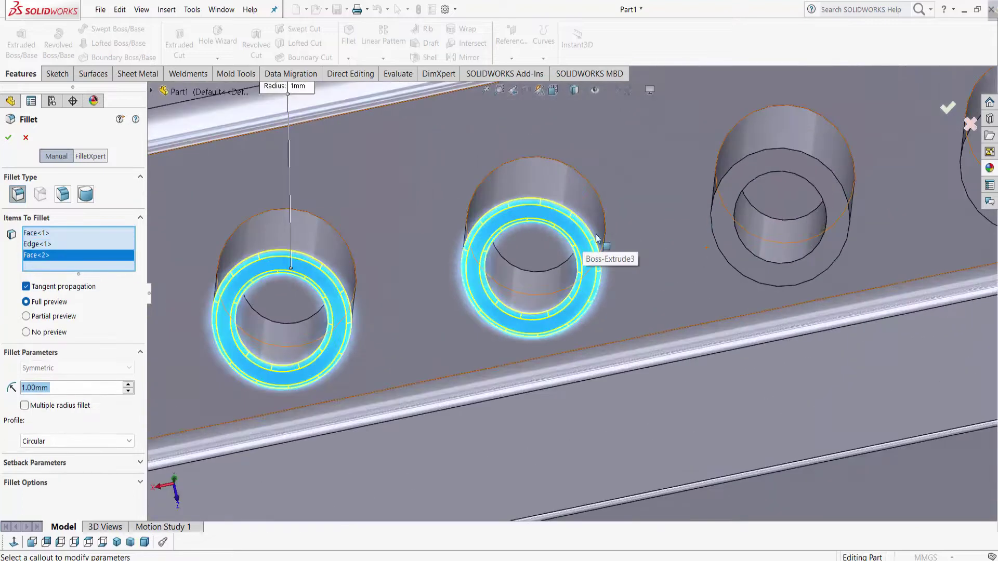
pyautogui.click(757, 162)
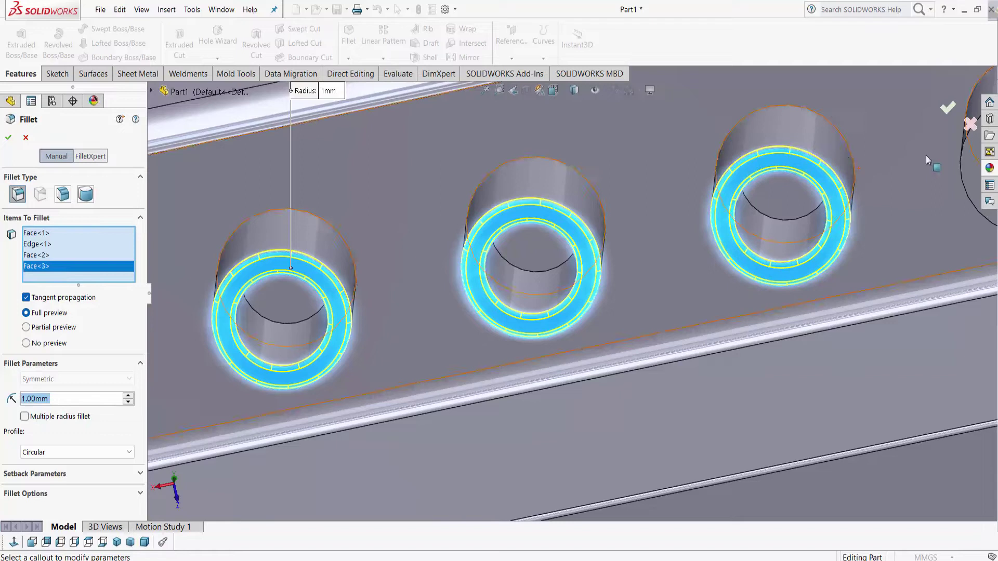
pyautogui.click(972, 156)
# - Add three cylinders' top edges and apply the fillet at 1.5 mm radius
pyautogui.scroll(2, 790, 252)
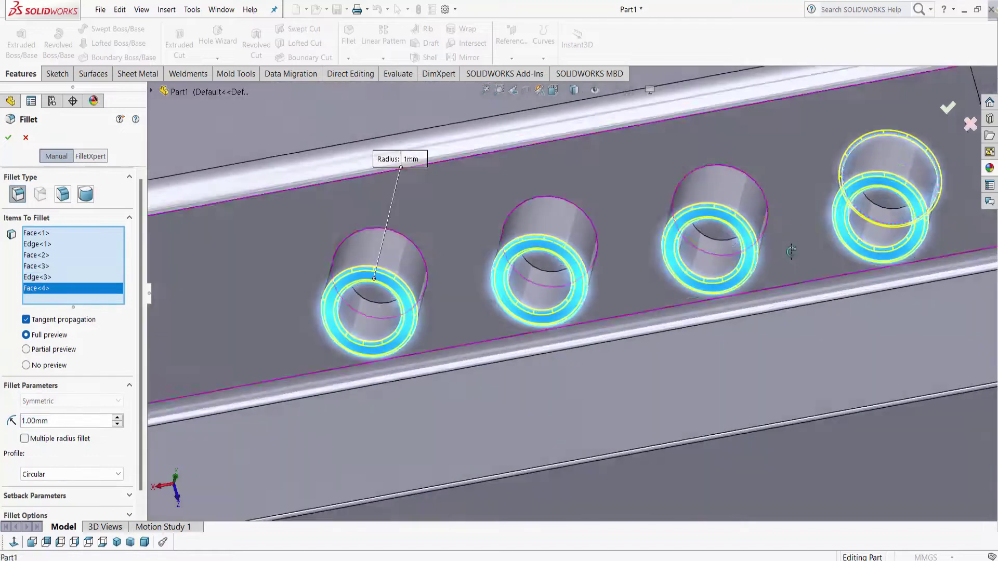
pyautogui.click(715, 167)
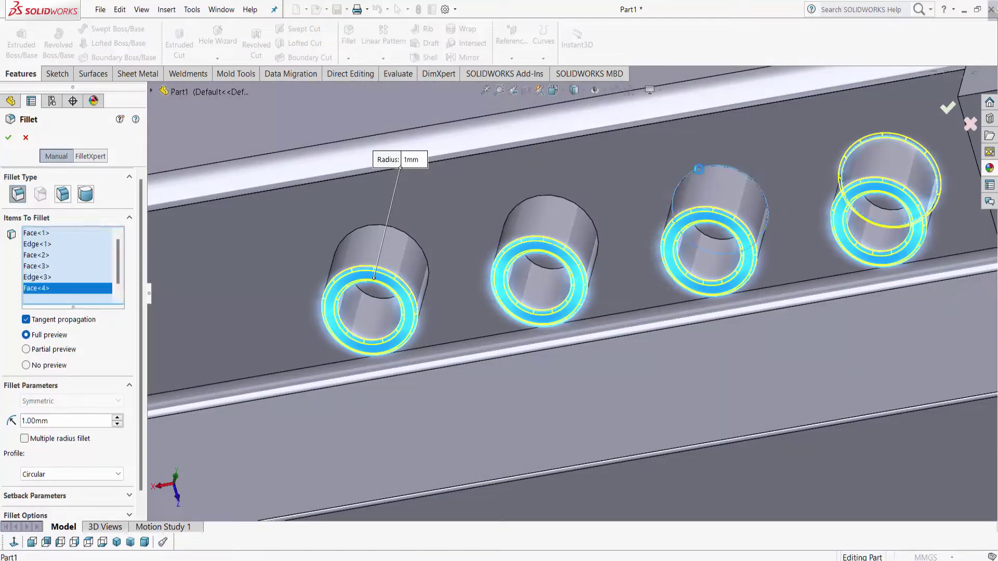
pyautogui.click(514, 204)
pyautogui.click(395, 229)
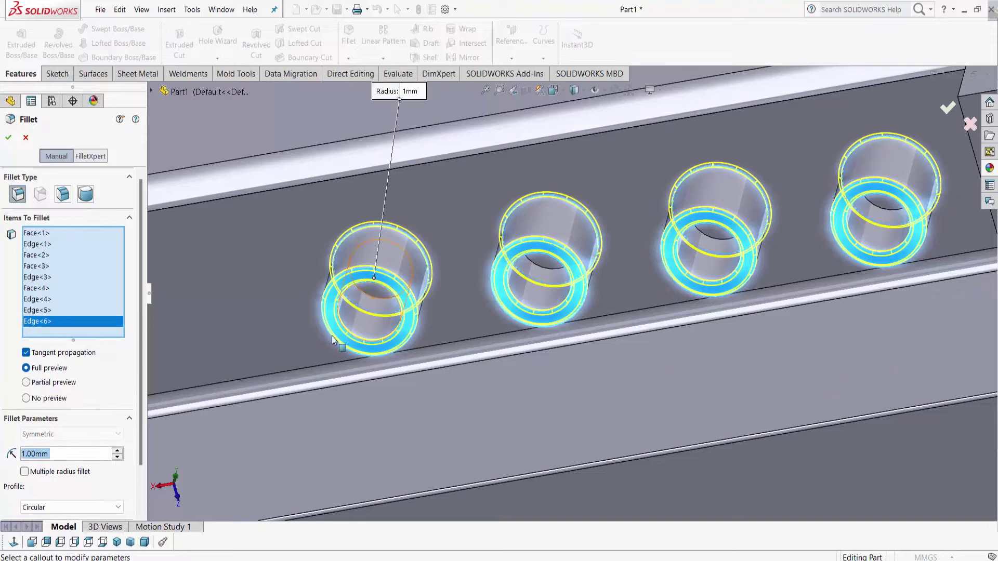
pyautogui.scroll(4, 307, 416)
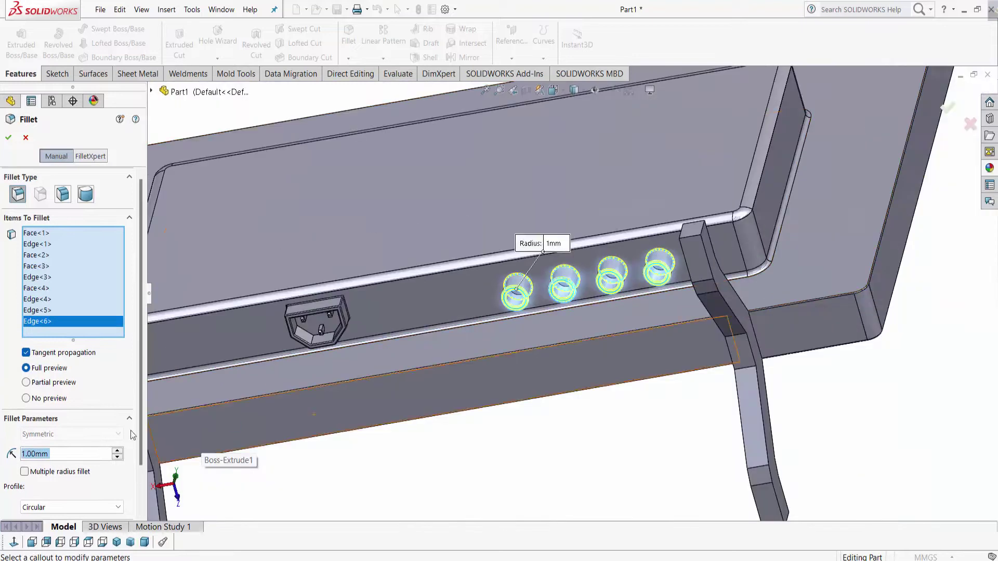
pyautogui.write('1.5')
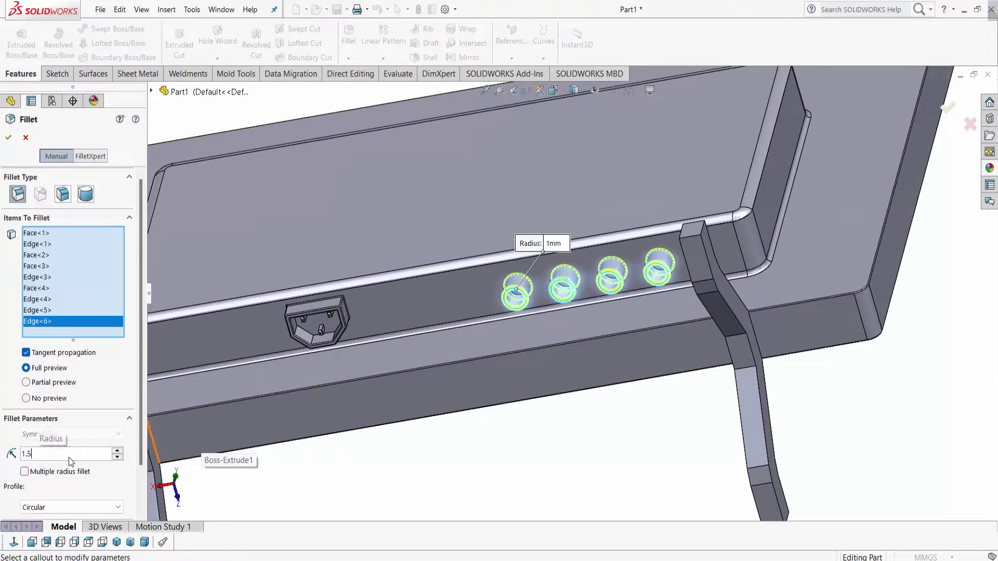
pyautogui.press('Return')
pyautogui.click(12, 142)
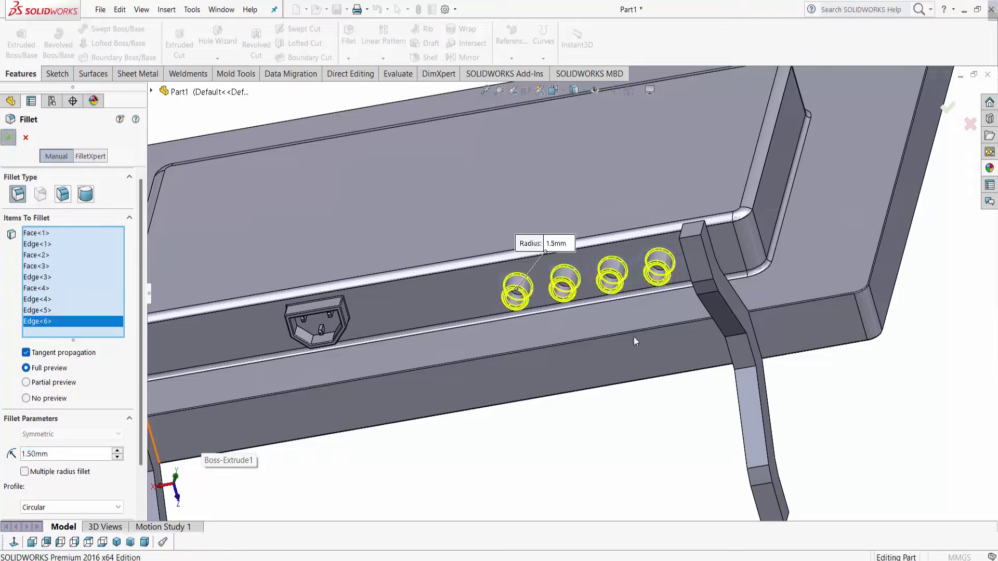
# - Sketch on the right stand leg's end face and convert its outline into the sketch
pyautogui.press('f')
pyautogui.moveTo(641, 438); pyautogui.dragTo(641, 347, button='middle')
pyautogui.click(642, 346)
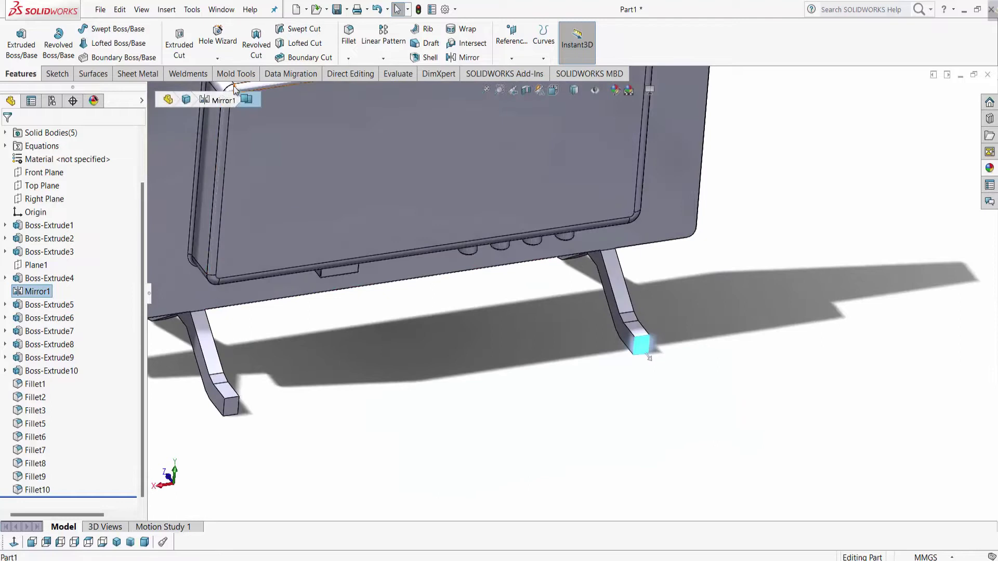
pyautogui.click(60, 75)
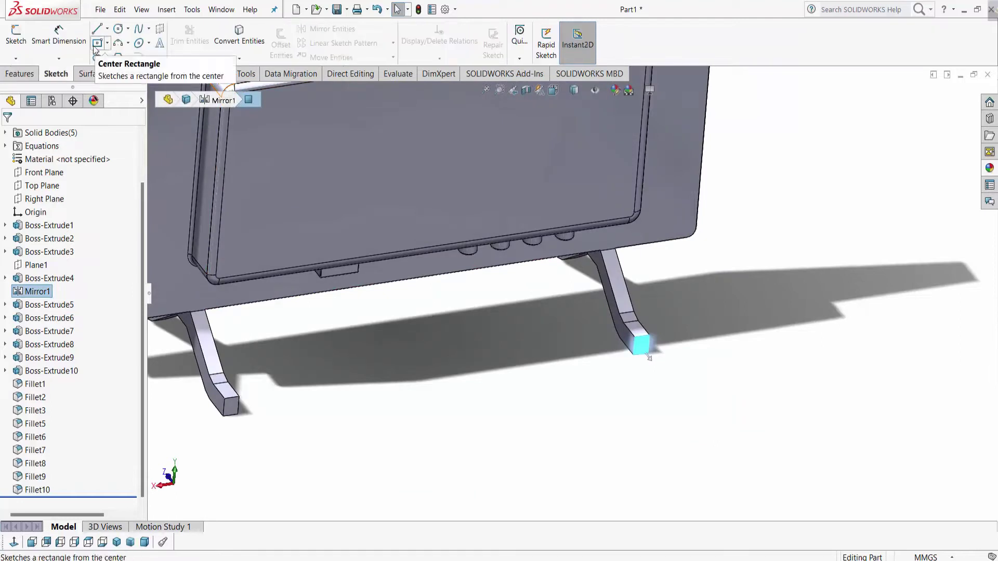
pyautogui.click(26, 41)
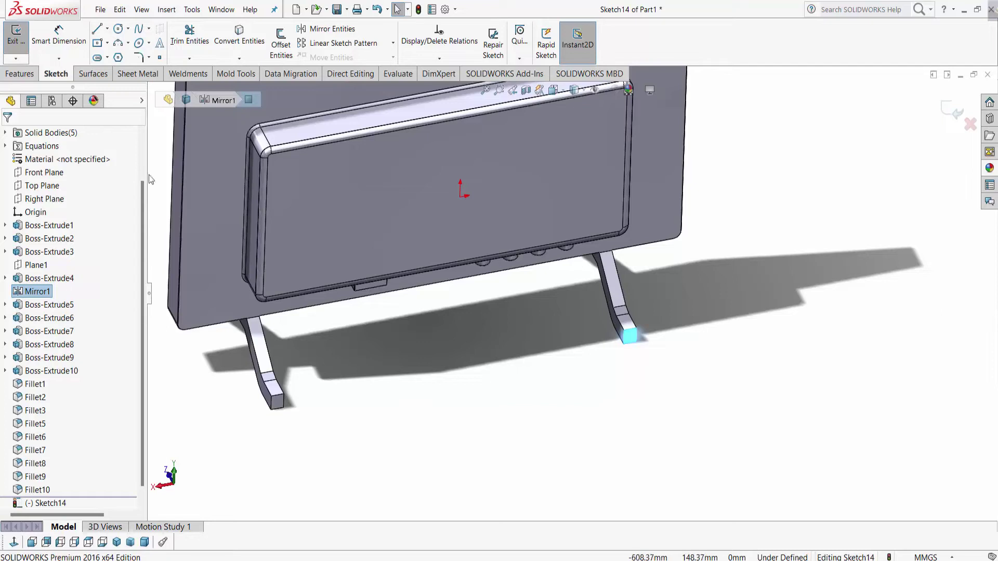
pyautogui.click(20, 79)
pyautogui.click(60, 78)
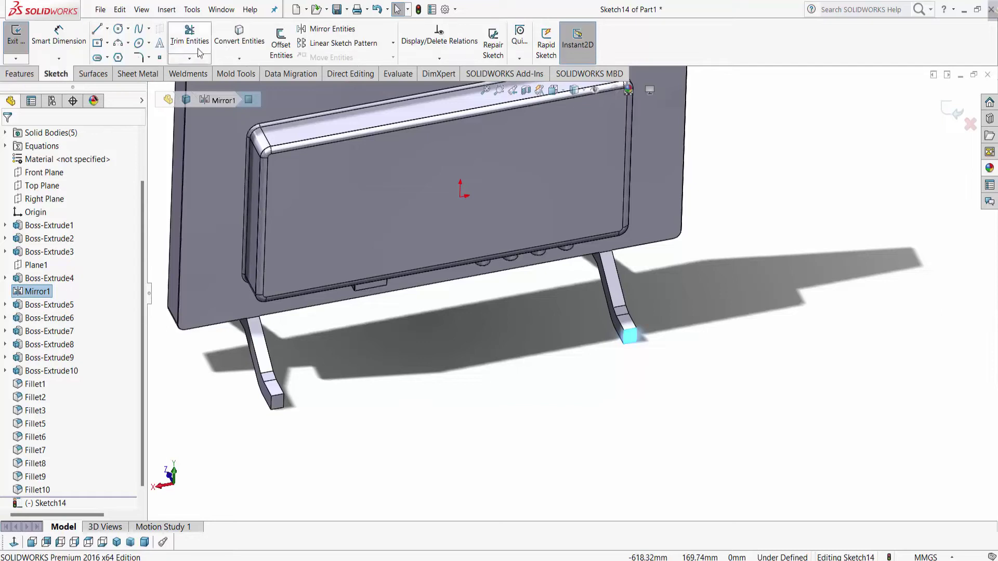
pyautogui.click(231, 44)
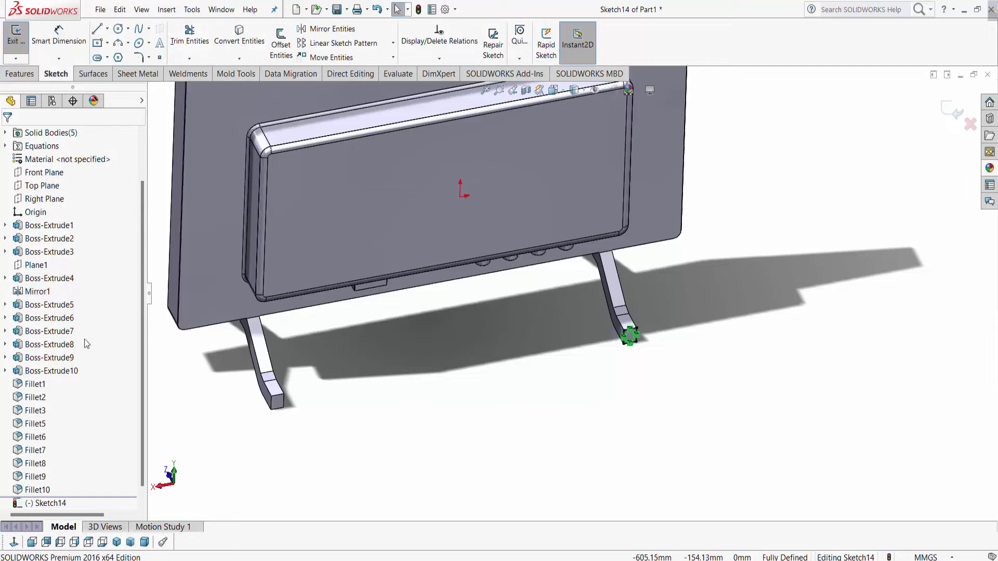
# - Extrude the stand feet 10 mm with a 30° draft and confirm it
pyautogui.click(18, 76)
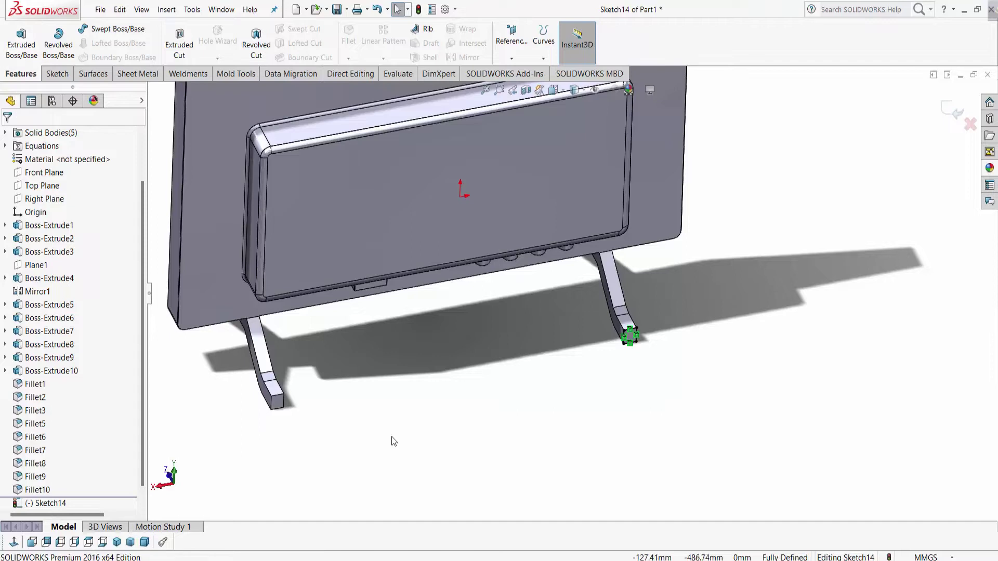
pyautogui.moveTo(392, 437); pyautogui.dragTo(396, 423, button='middle')
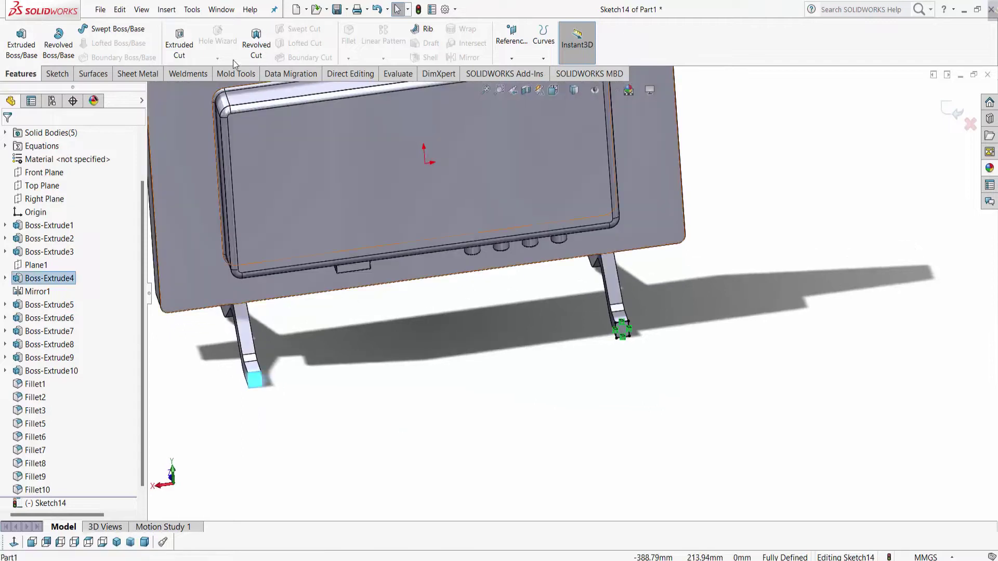
pyautogui.click(65, 74)
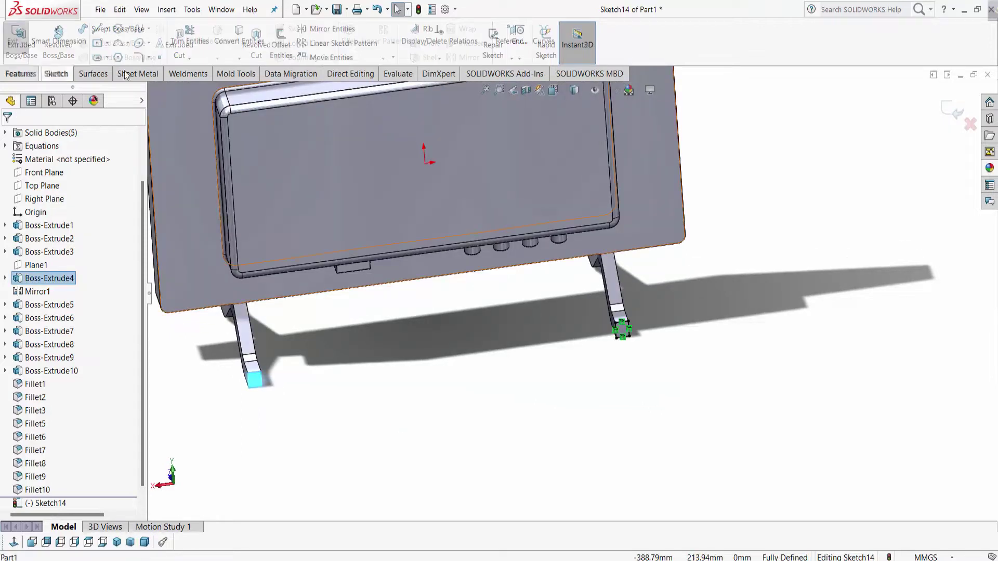
pyautogui.moveTo(313, 342); pyautogui.dragTo(343, 322, button='middle')
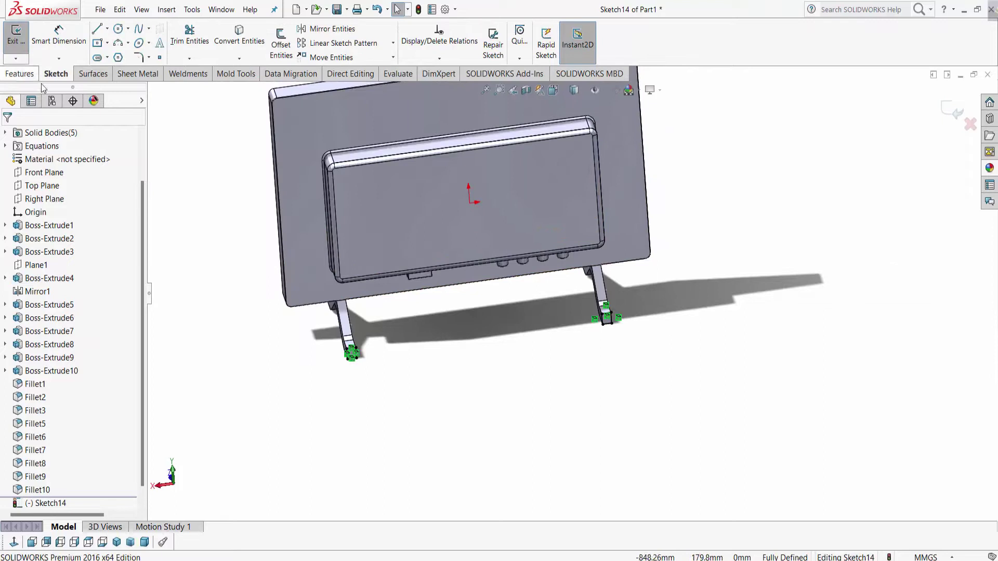
pyautogui.click(26, 74)
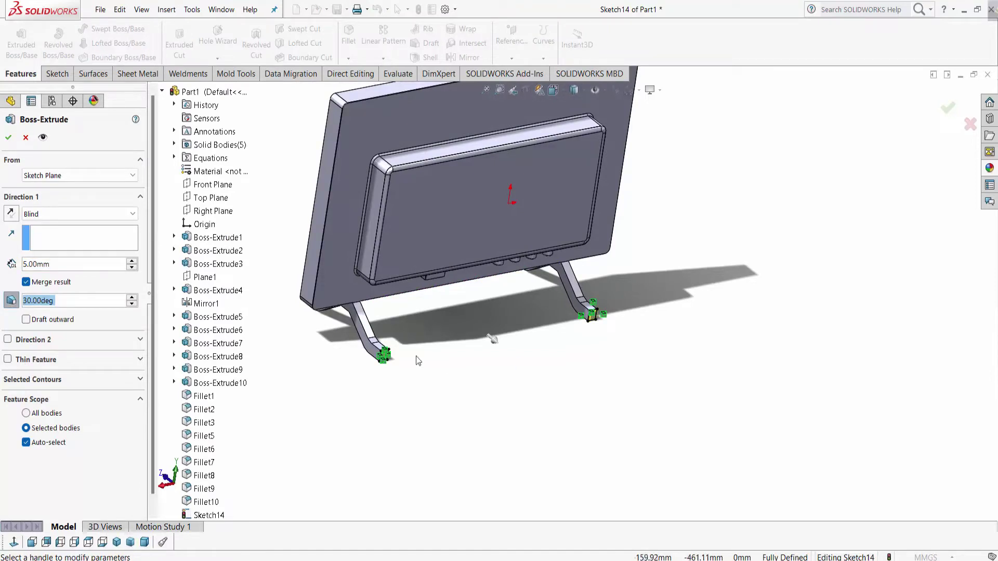
pyautogui.scroll(-3, 415, 356)
pyautogui.scroll(-3, 343, 332)
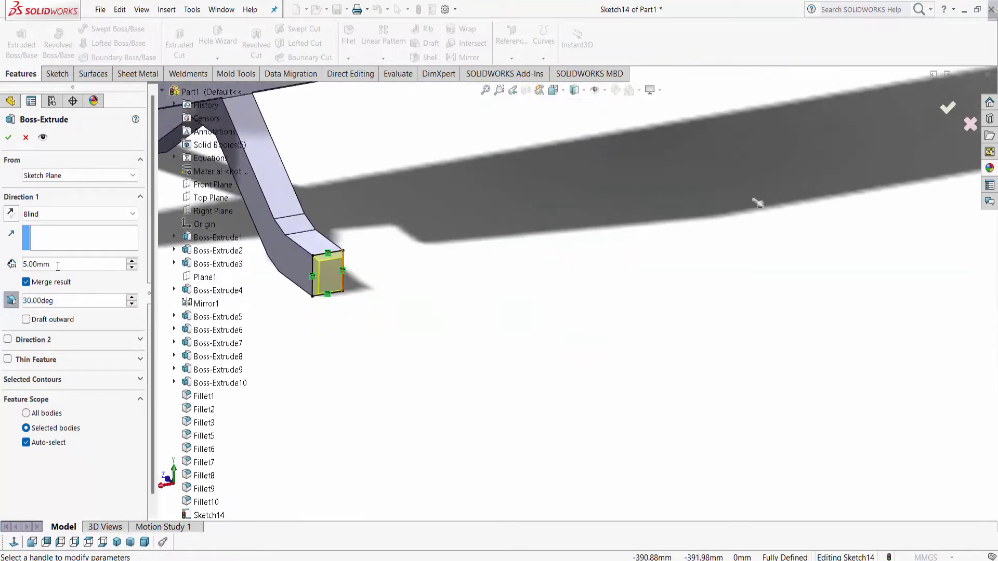
pyautogui.write('10')
pyautogui.press('Return')
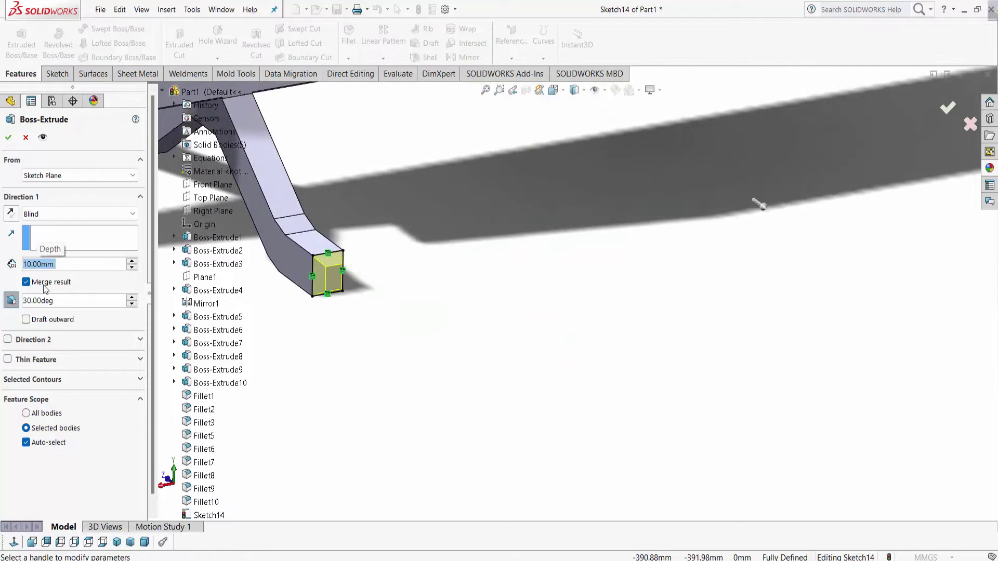
pyautogui.scroll(3, 395, 280)
pyautogui.scroll(3, 465, 278)
pyautogui.scroll(2, 465, 278)
pyautogui.scroll(2, 465, 278)
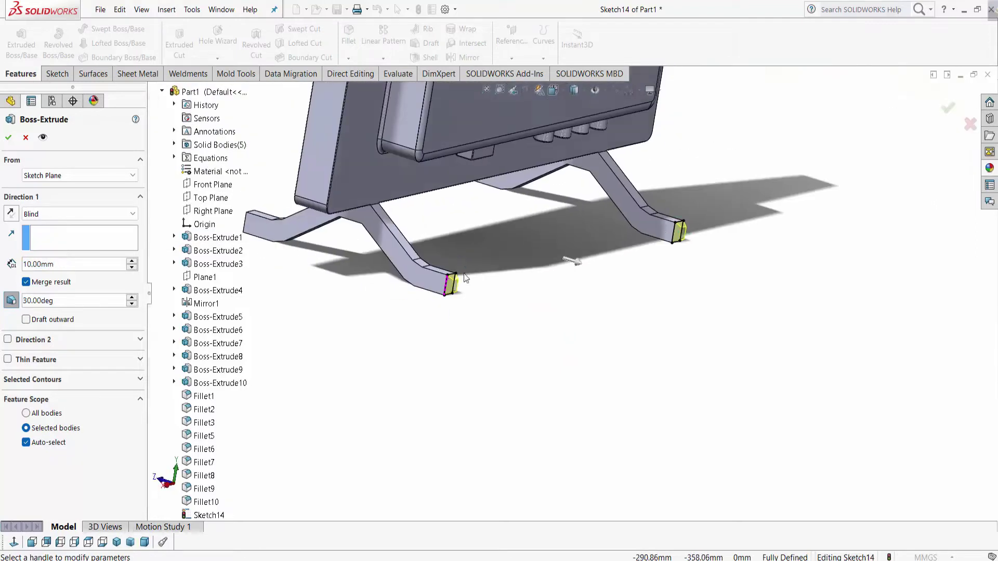
pyautogui.click(7, 139)
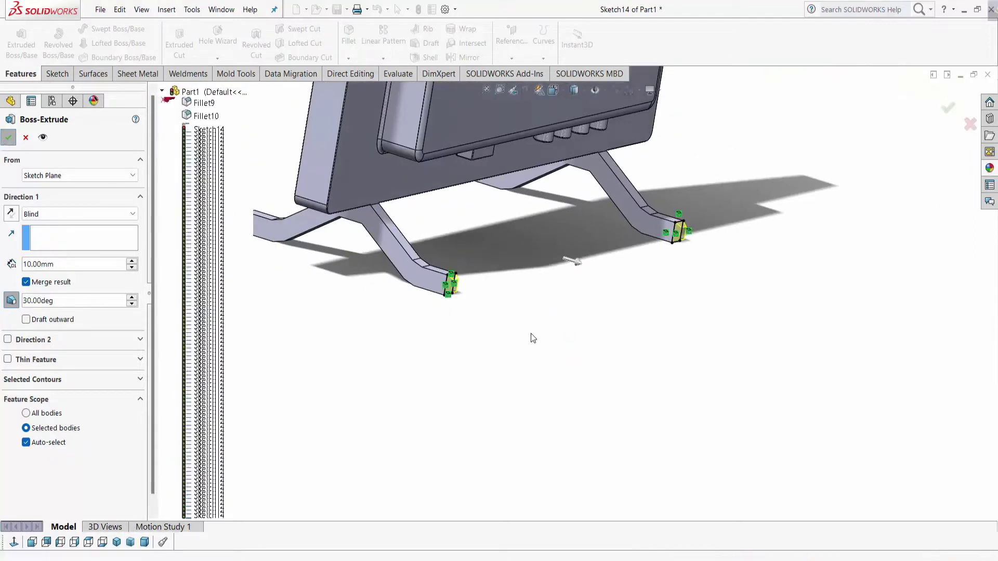
pyautogui.moveTo(529, 357)
pyautogui.mouseDown(button='middle')
pyautogui.moveTo(543, 401)
pyautogui.moveTo(573, 392)
pyautogui.moveTo(501, 271)
pyautogui.moveTo(560, 167)
pyautogui.moveTo(694, 469)
pyautogui.mouseUp(button='middle')
pyautogui.scroll(-3, 624, 352)
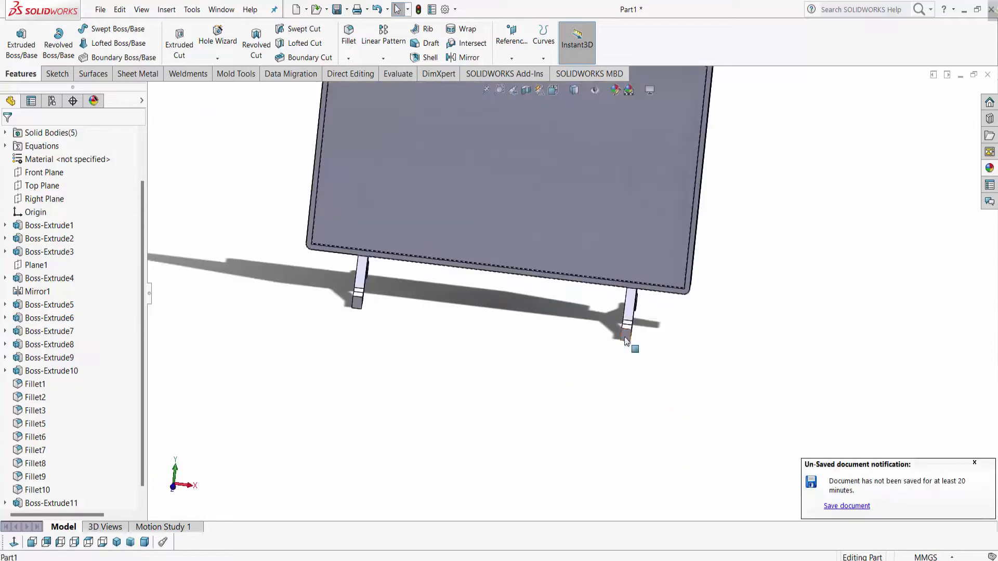
# - Sketch on both foot end faces and convert their outlines into the sketch
pyautogui.click(625, 338)
pyautogui.click(649, 287)
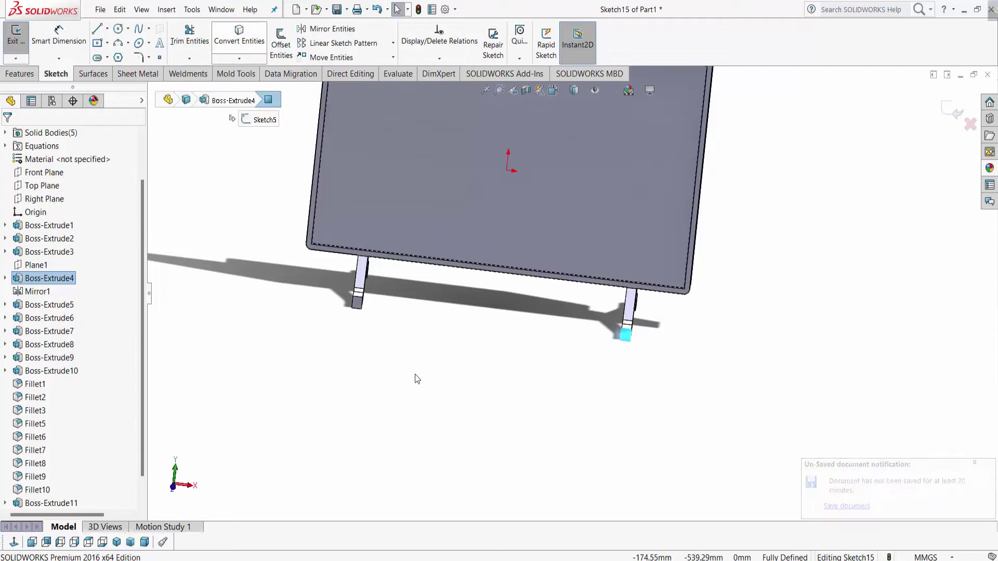
pyautogui.click(358, 302)
pyautogui.click(253, 48)
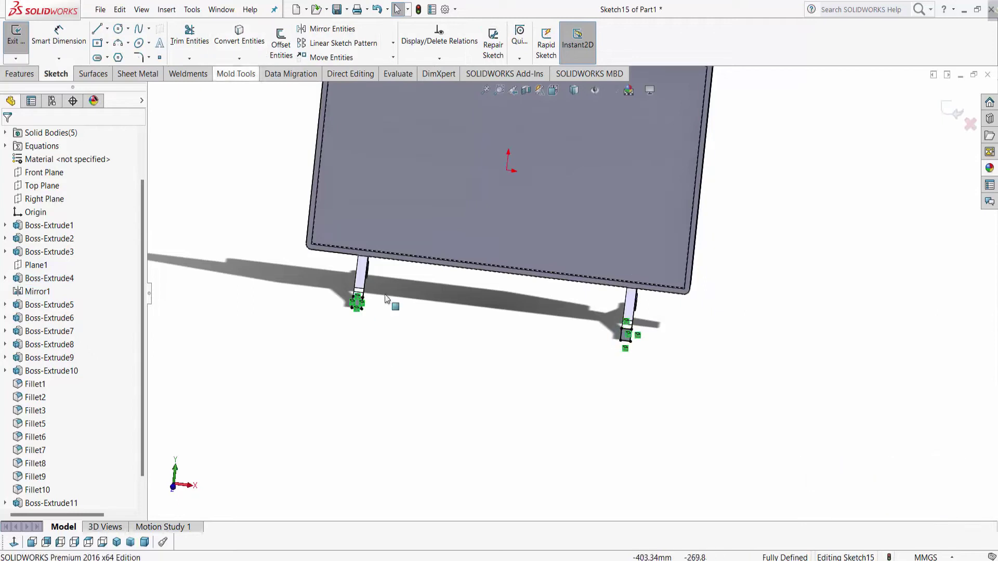
pyautogui.scroll(3, 487, 225)
pyautogui.scroll(2, 487, 225)
# - Extrude the converted outlines 10 mm with 30° draft as Boss-Extrude11
pyautogui.click(21, 74)
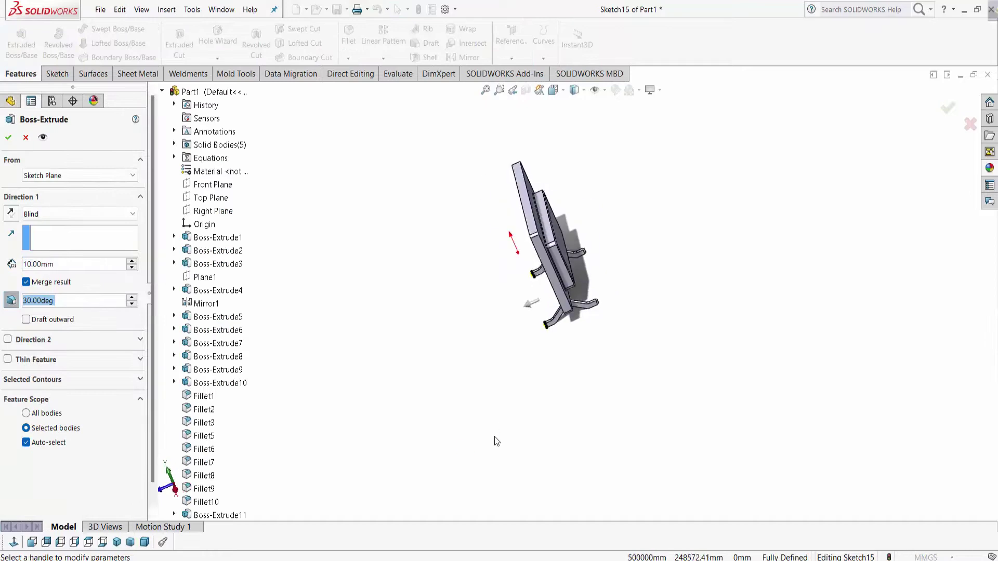
pyautogui.scroll(-3, 758, 338)
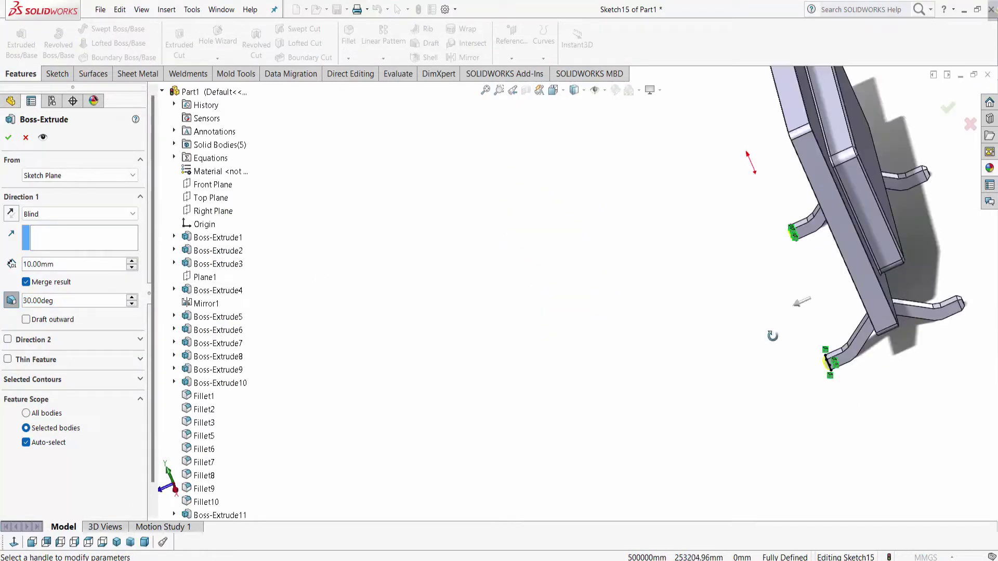
pyautogui.click(10, 138)
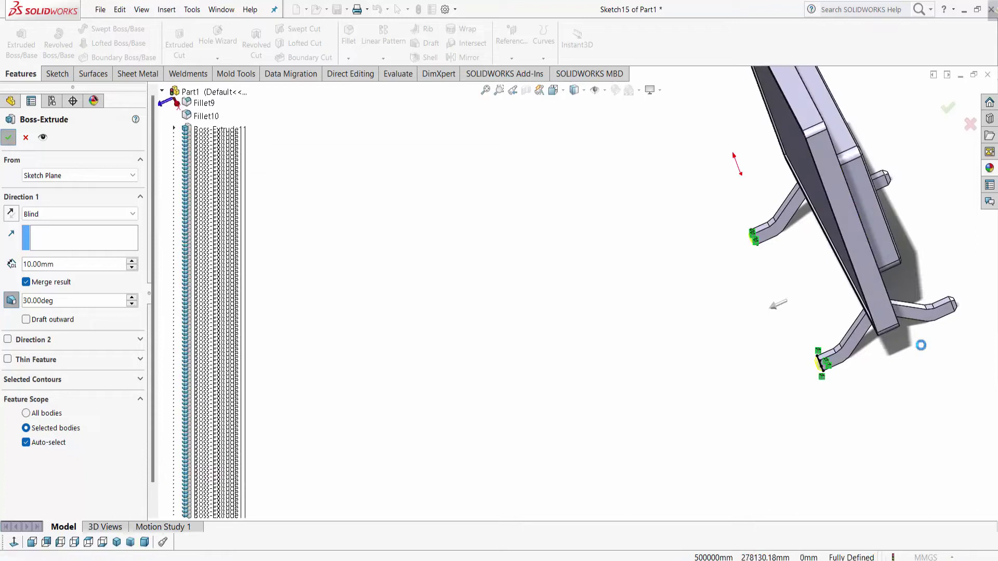
pyautogui.moveTo(900, 347)
pyautogui.mouseDown(button='middle')
pyautogui.moveTo(826, 212)
pyautogui.moveTo(815, 236)
pyautogui.mouseUp(button='middle')
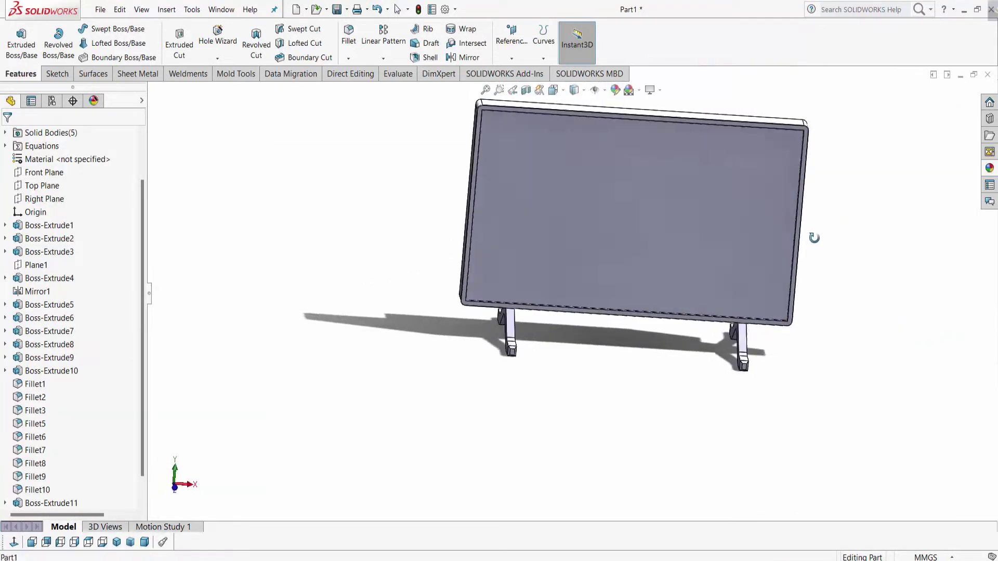
# - Start a 2 mm fillet and select the left leg's top, bottom and vertical edges
pyautogui.click(57, 73)
pyautogui.click(20, 74)
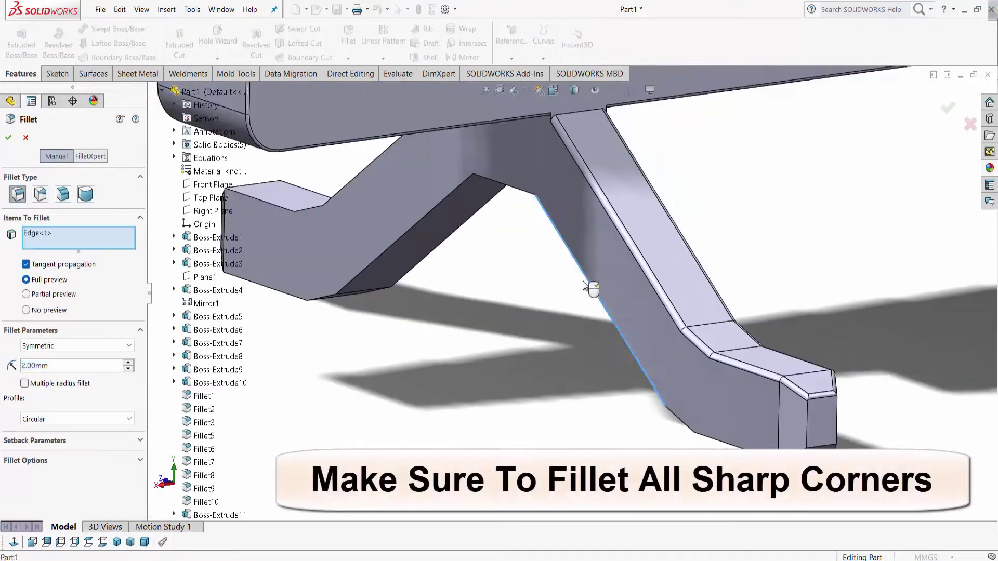
pyautogui.click(506, 181)
pyautogui.click(405, 228)
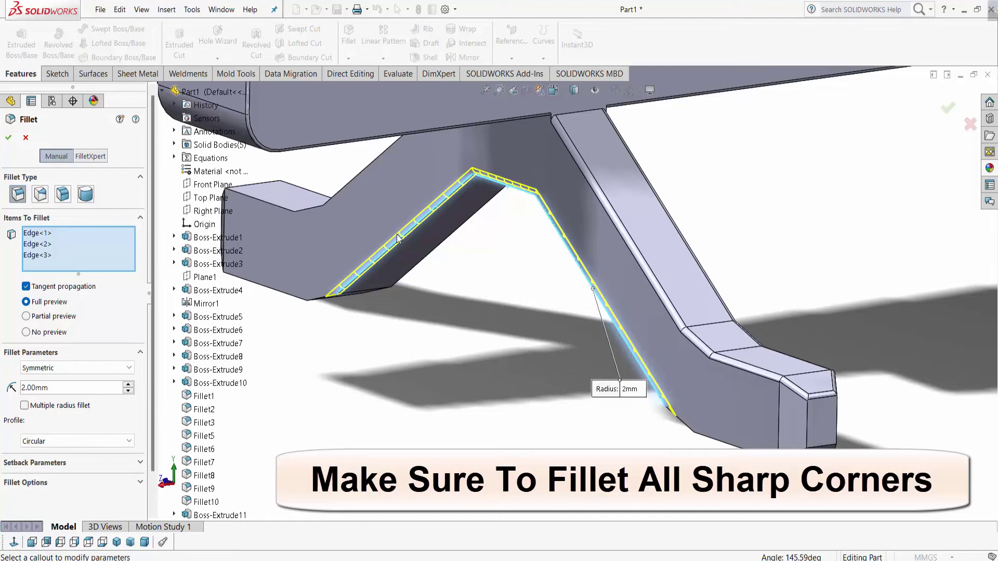
pyautogui.click(319, 301)
pyautogui.click(279, 295)
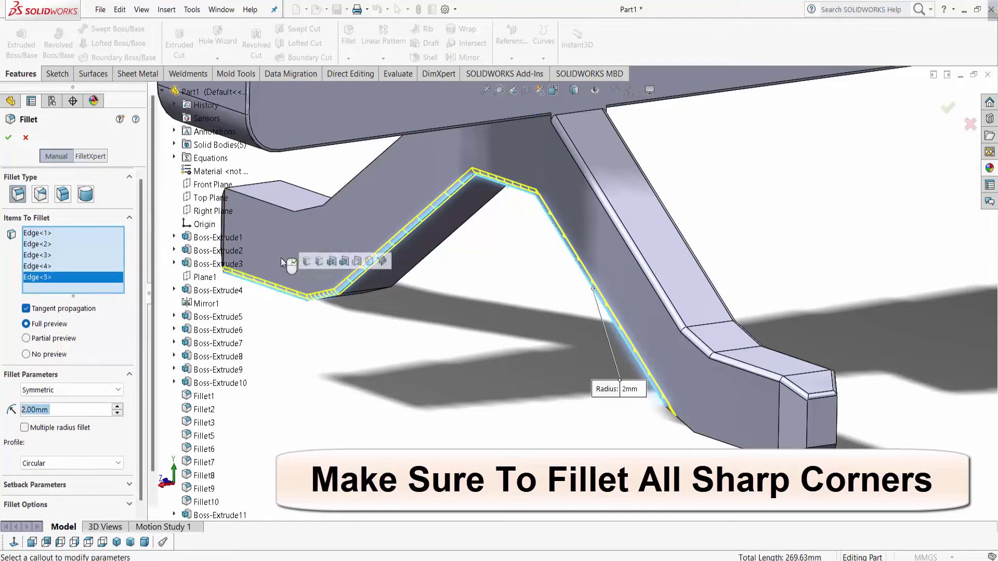
pyautogui.scroll(5, 312, 294)
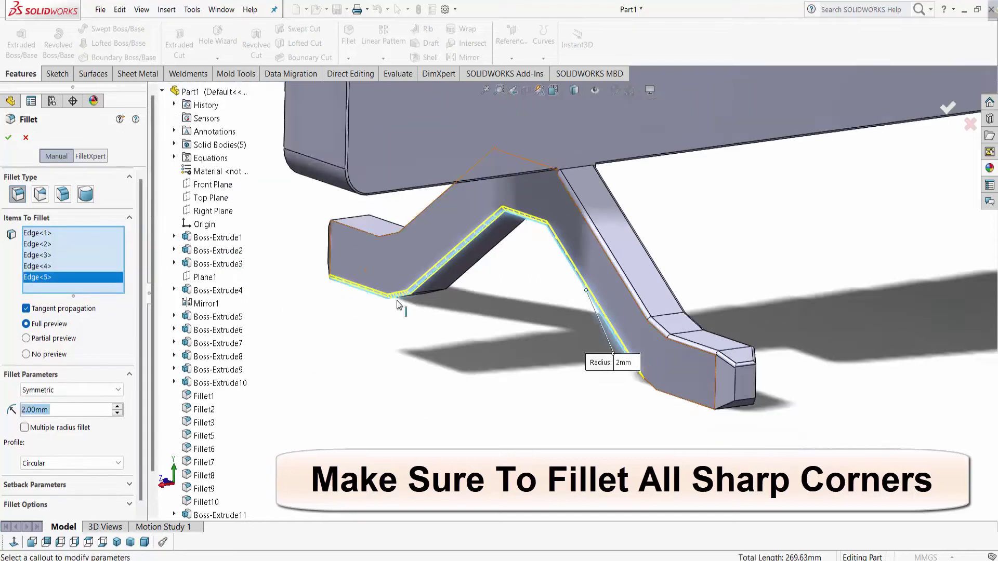
pyautogui.scroll(-4, 348, 271)
pyautogui.click(310, 251)
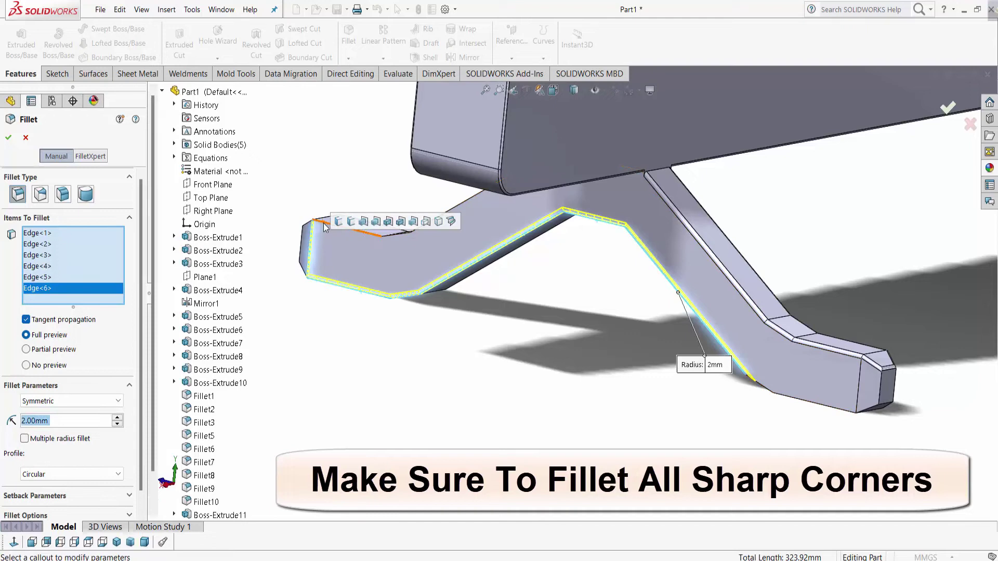
pyautogui.click(324, 223)
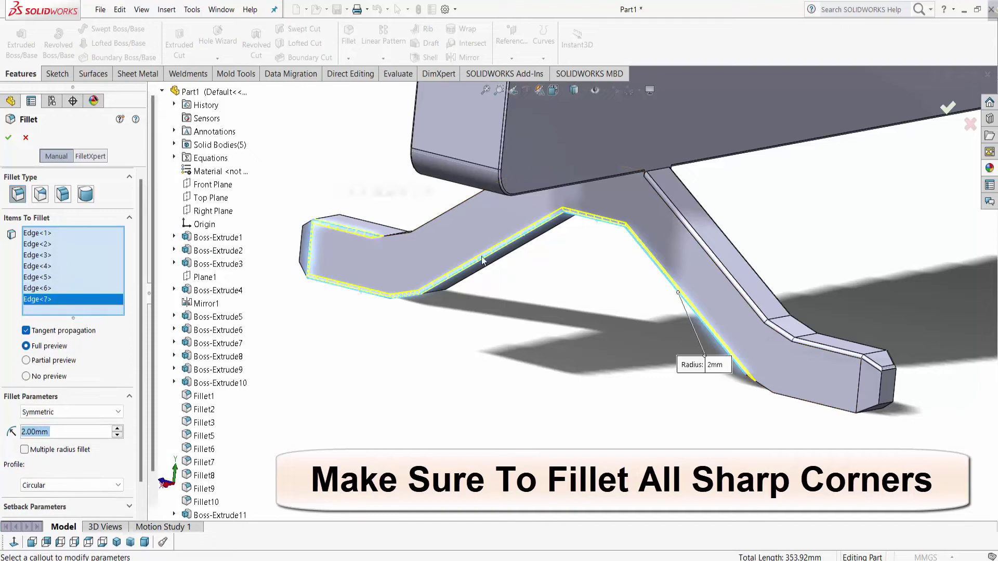
pyautogui.click(416, 227)
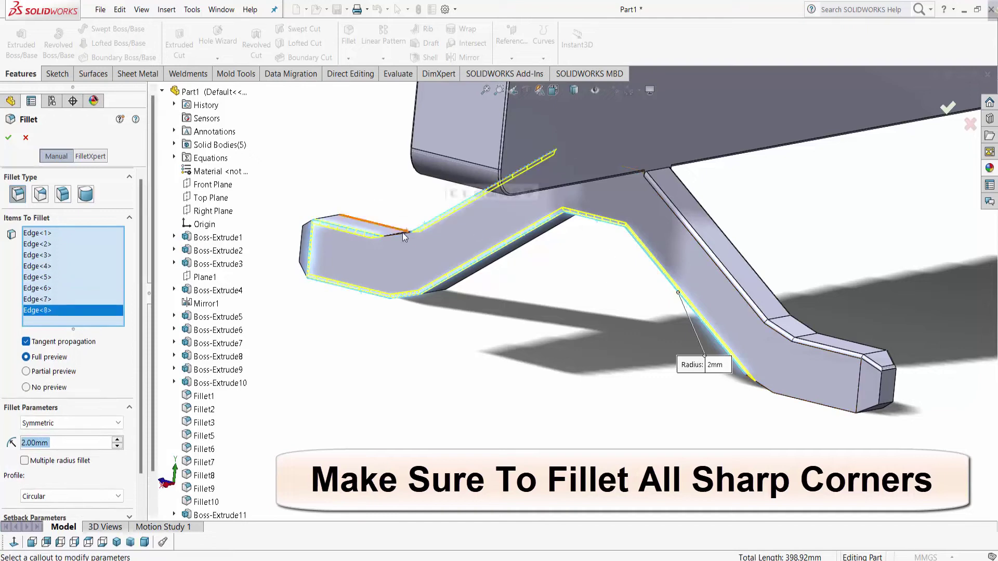
# - Add the right foot's bottom and vertical edges to the 2 mm fillet
pyautogui.click(805, 405)
pyautogui.scroll(-3, 769, 397)
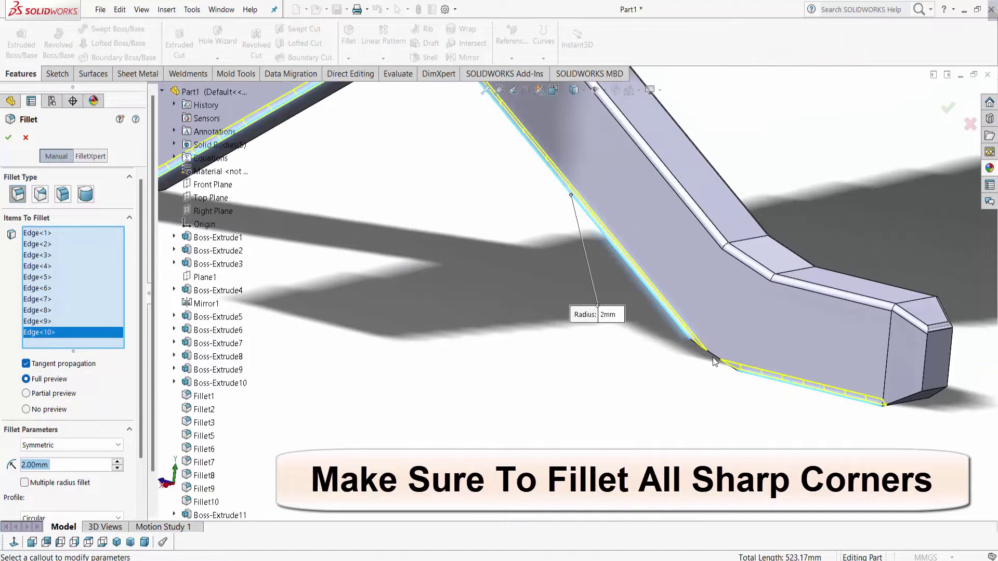
pyautogui.click(714, 362)
pyautogui.moveTo(715, 362)
pyautogui.mouseDown(button='middle')
pyautogui.moveTo(729, 427)
pyautogui.moveTo(726, 332)
pyautogui.mouseUp(button='middle')
pyautogui.scroll(-3, 726, 332)
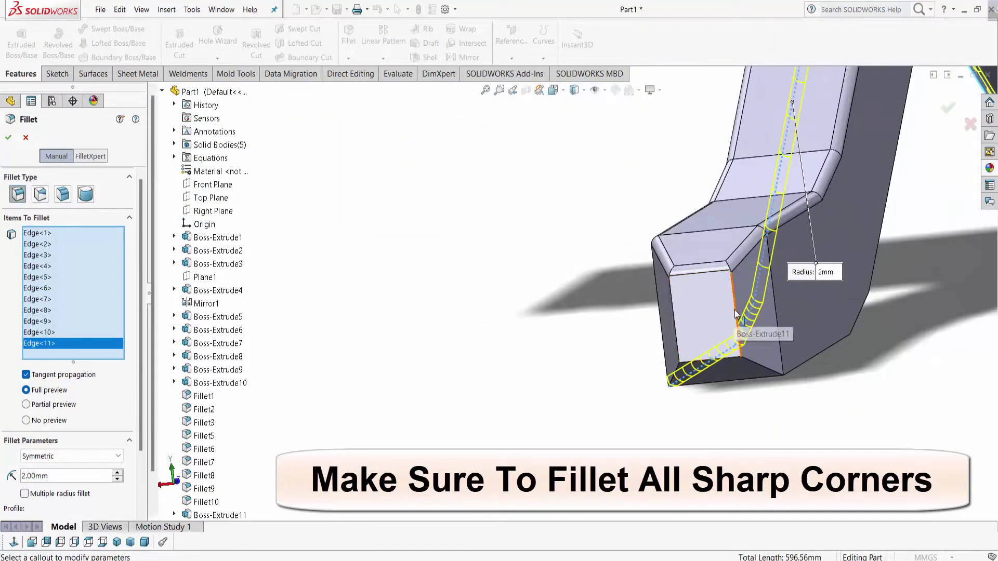
pyautogui.click(734, 312)
pyautogui.click(676, 326)
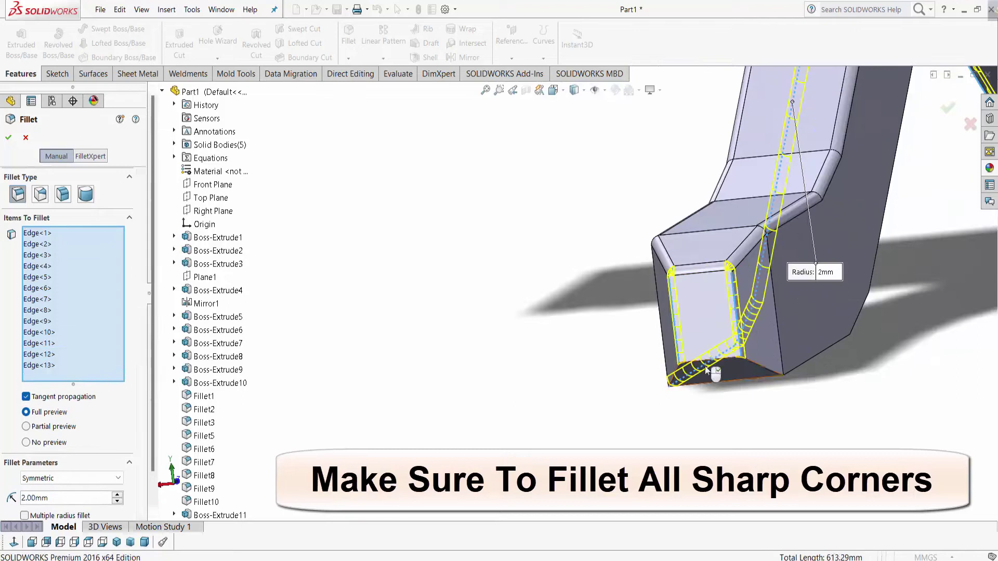
pyautogui.click(712, 360)
pyautogui.click(767, 373)
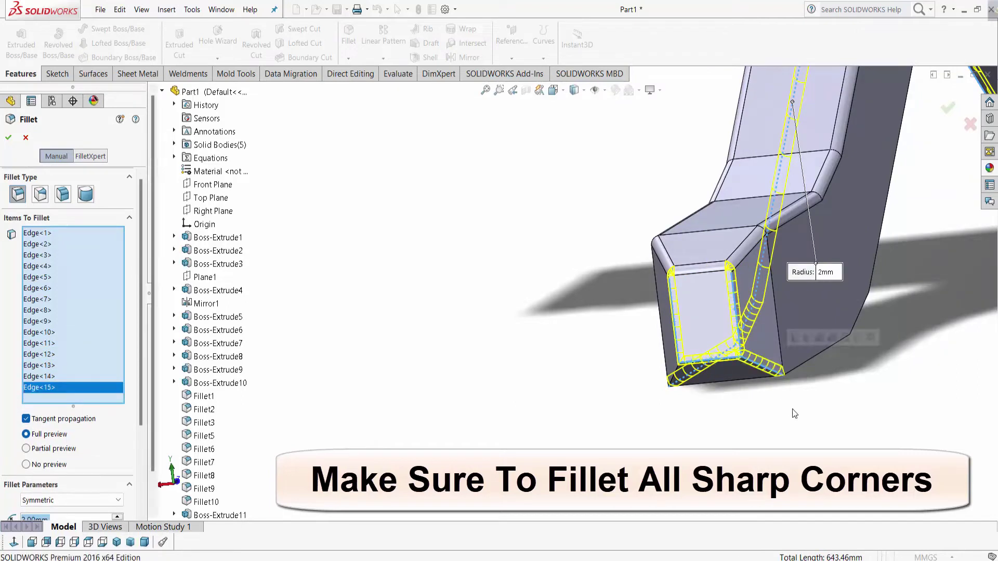
pyautogui.moveTo(767, 374); pyautogui.dragTo(718, 368, button='middle')
pyautogui.click(716, 364)
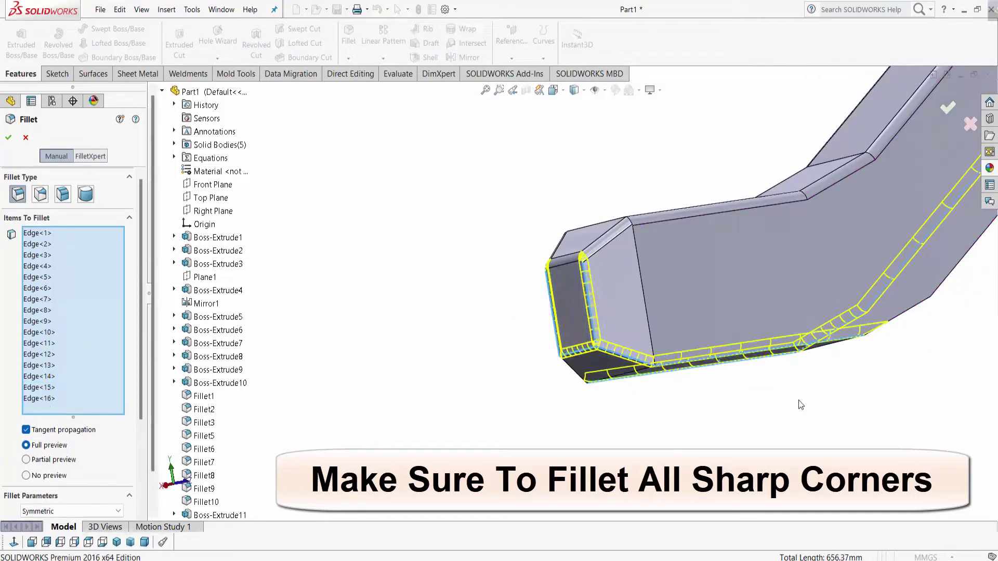
pyautogui.moveTo(799, 403)
pyautogui.mouseDown(button='middle')
pyautogui.moveTo(753, 400)
pyautogui.moveTo(753, 308)
pyautogui.mouseUp(button='middle')
pyautogui.click(752, 305)
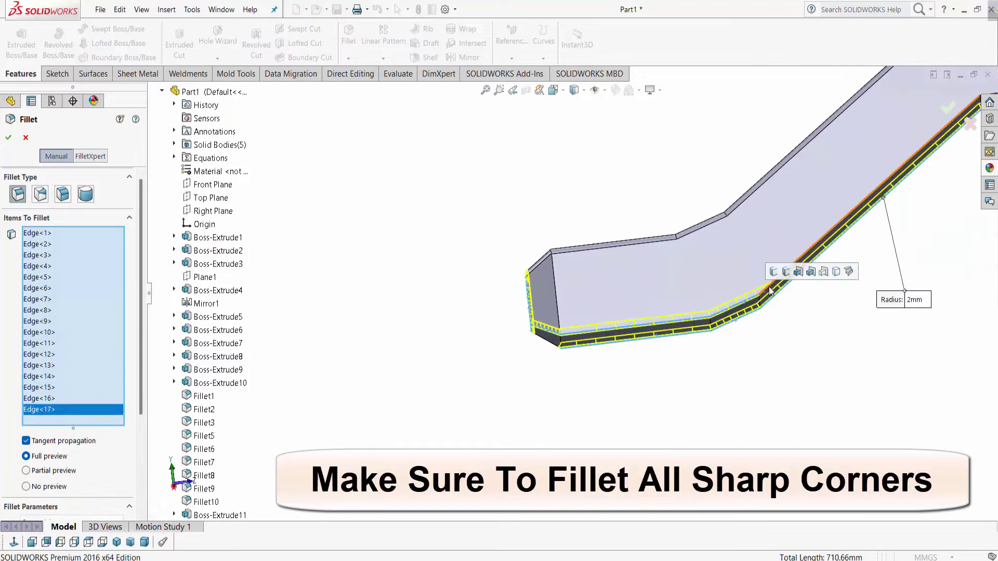
# - Add a leg face and the bent bar's bottom edges, then apply the 2 mm fillet
pyautogui.moveTo(813, 304)
pyautogui.mouseDown(button='middle')
pyautogui.moveTo(822, 323)
pyautogui.moveTo(787, 229)
pyautogui.mouseUp(button='middle')
pyautogui.scroll(-3, 787, 229)
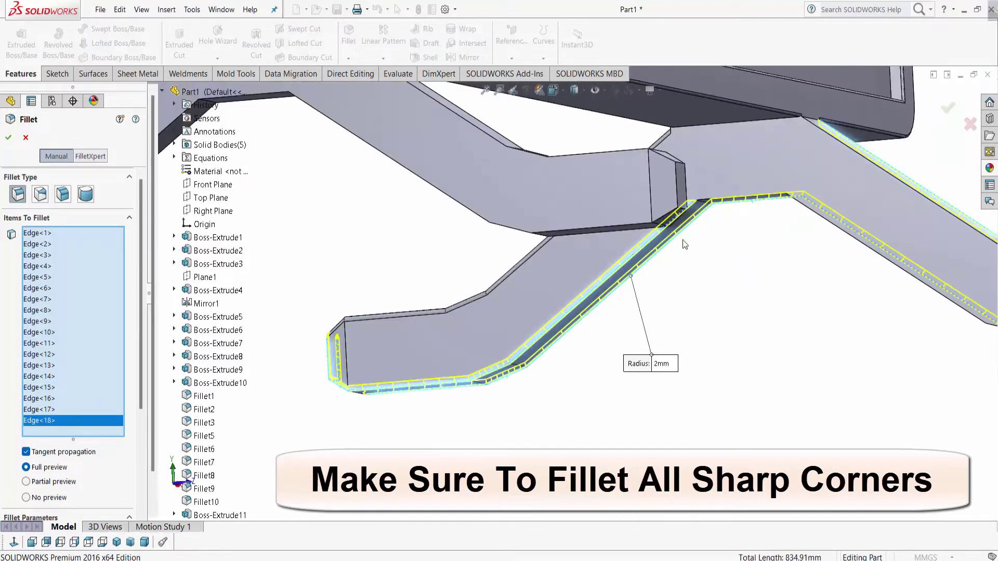
pyautogui.click(747, 204)
pyautogui.moveTo(747, 204)
pyautogui.mouseDown(button='middle')
pyautogui.moveTo(898, 225)
pyautogui.moveTo(804, 291)
pyautogui.mouseUp(button='middle')
pyautogui.click(904, 230)
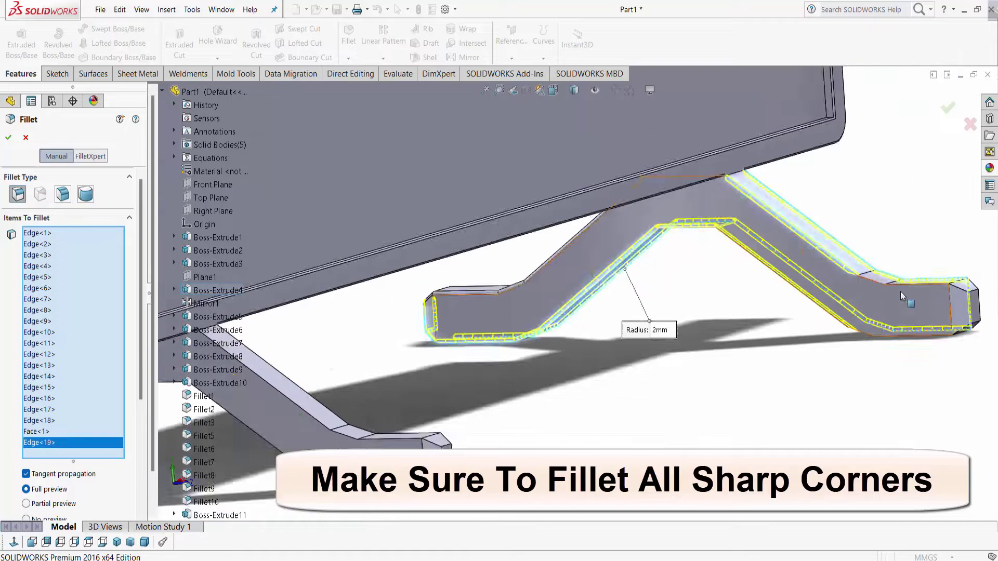
pyautogui.click(764, 363)
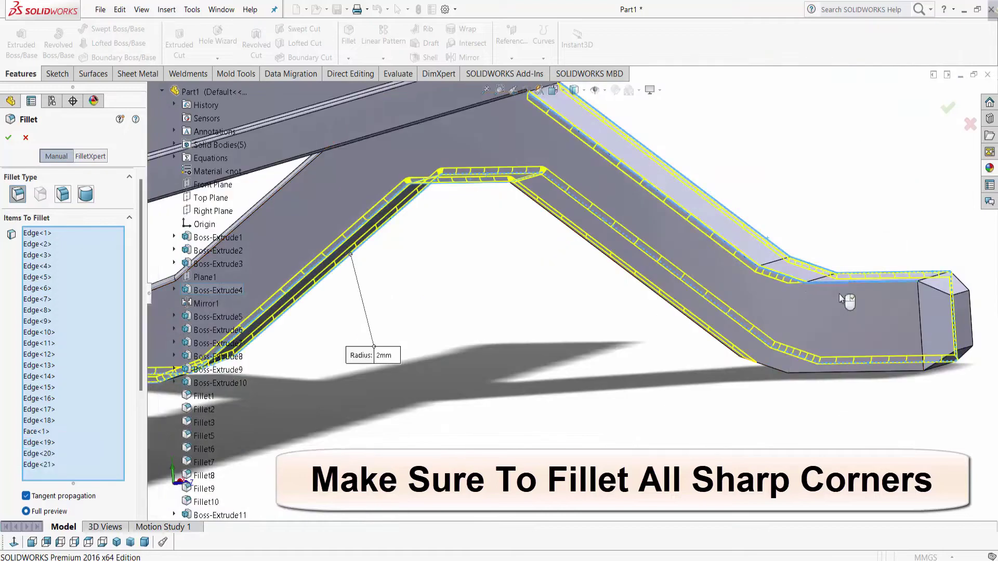
pyautogui.click(809, 373)
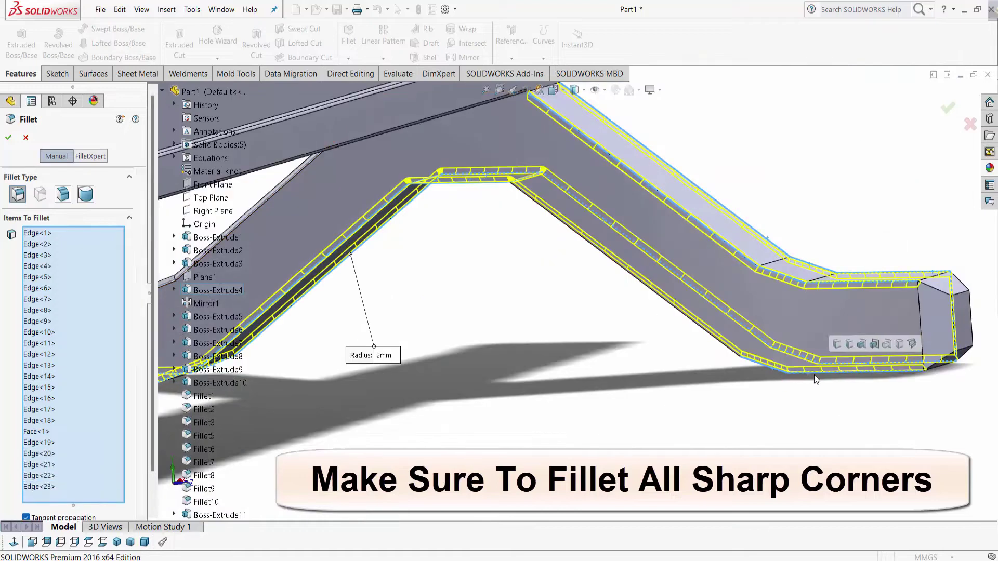
pyautogui.click(930, 332)
pyautogui.click(925, 325)
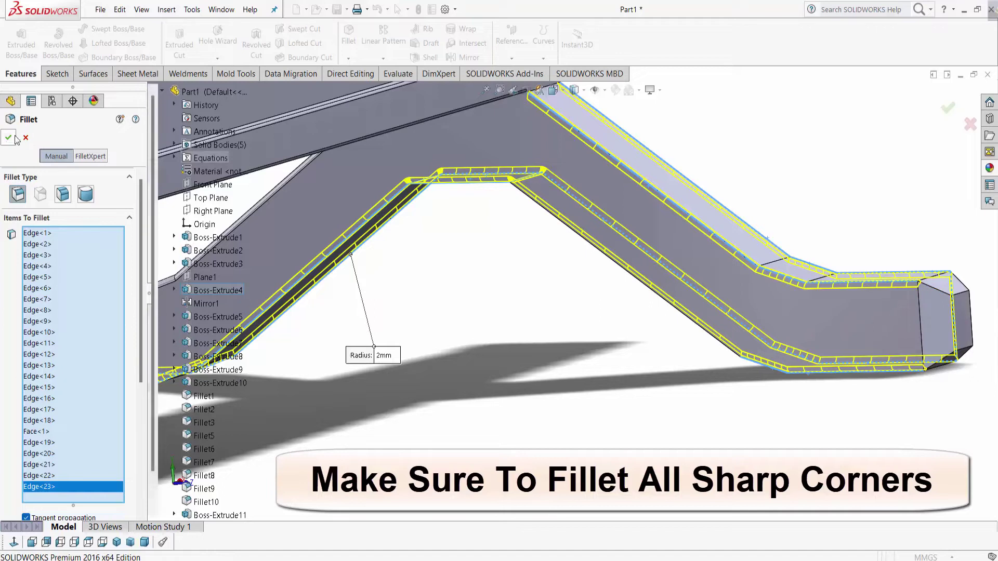
pyautogui.scroll(5, 612, 385)
pyautogui.moveTo(483, 276)
pyautogui.mouseDown(button='middle')
pyautogui.moveTo(612, 384)
pyautogui.moveTo(836, 290)
pyautogui.mouseUp(button='middle')
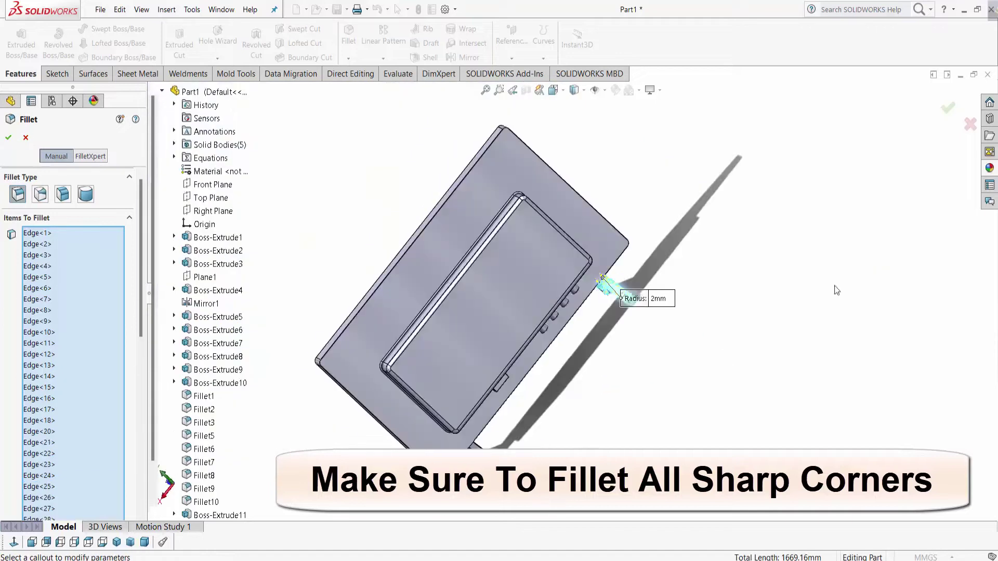
pyautogui.click(948, 109)
# - Apply black high gloss plastic to the monitor body
pyautogui.moveTo(476, 422)
pyautogui.mouseDown(button='middle')
pyautogui.moveTo(637, 285)
pyautogui.moveTo(525, 363)
pyautogui.moveTo(453, 431)
pyautogui.moveTo(405, 398)
pyautogui.mouseUp(button='middle')
pyautogui.scroll(-5, 450, 434)
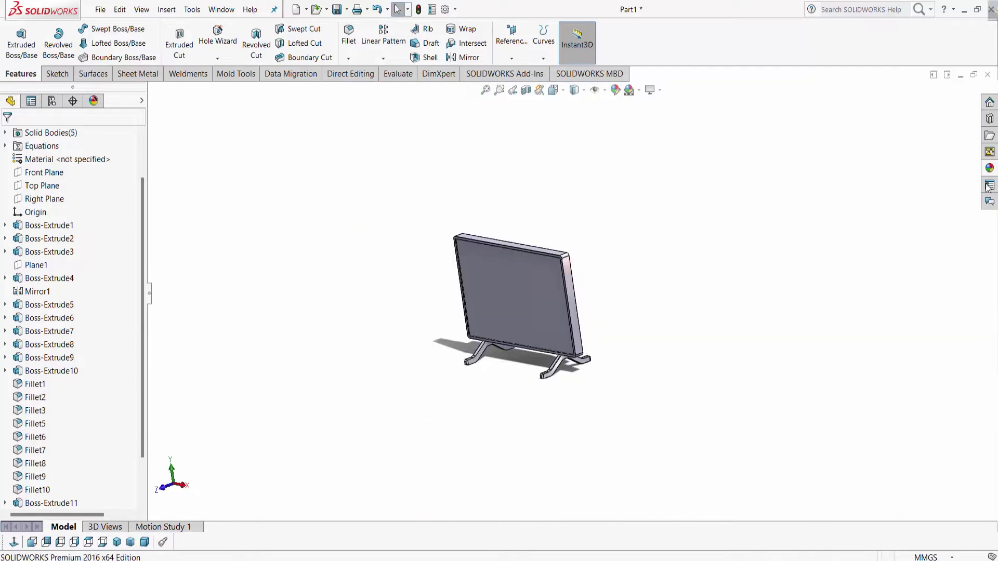
pyautogui.click(989, 168)
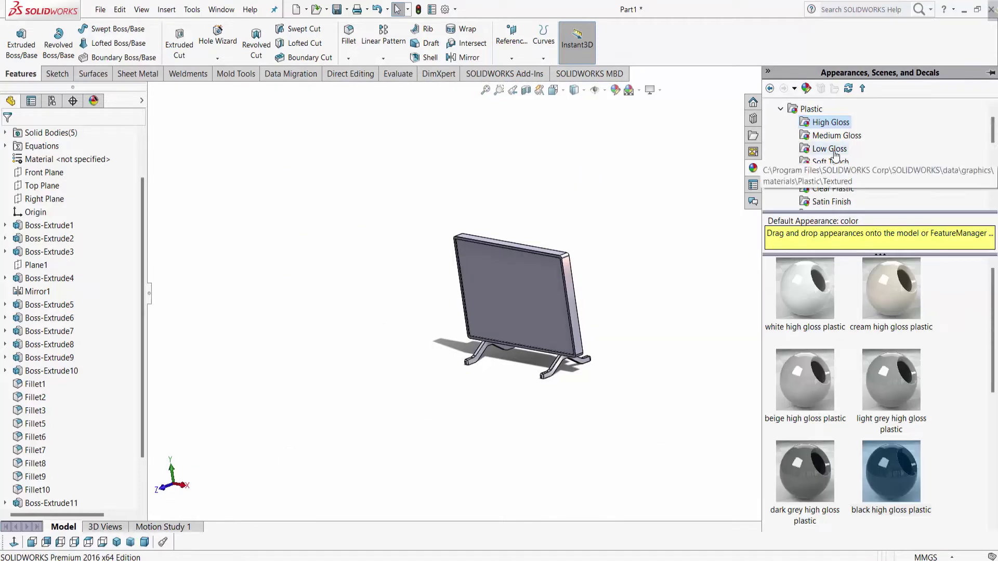
pyautogui.moveTo(891, 470); pyautogui.dragTo(591, 307)
# - Give only the screen face a light high gloss plastic appearance
pyautogui.moveTo(637, 295); pyautogui.dragTo(536, 258, button='middle')
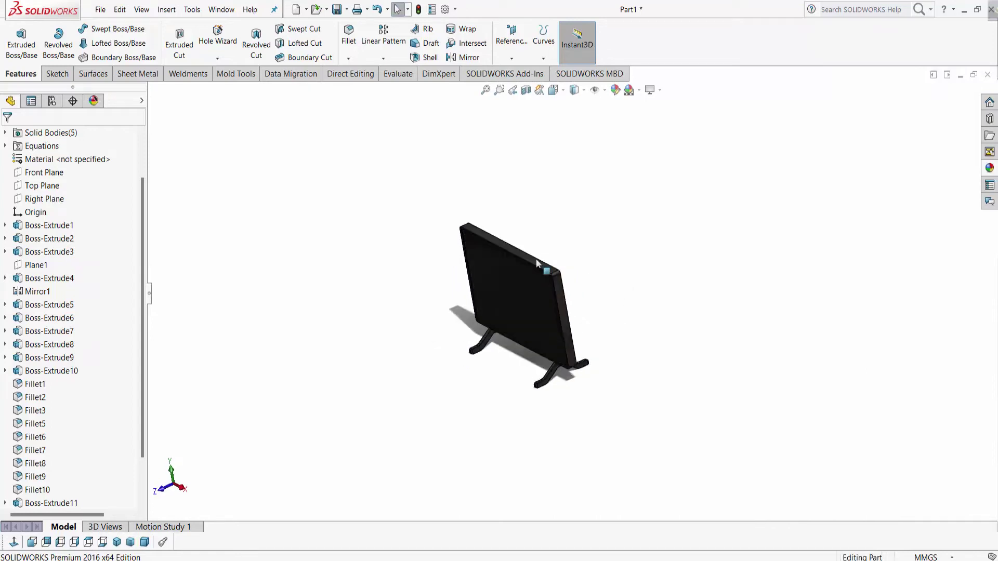
pyautogui.scroll(-3, 558, 325)
pyautogui.moveTo(658, 250)
pyautogui.mouseDown(button='middle')
pyautogui.moveTo(631, 270)
pyautogui.moveTo(641, 261)
pyautogui.moveTo(646, 281)
pyautogui.moveTo(670, 264)
pyautogui.mouseUp(button='middle')
pyautogui.moveTo(652, 330); pyautogui.dragTo(616, 326, button='middle')
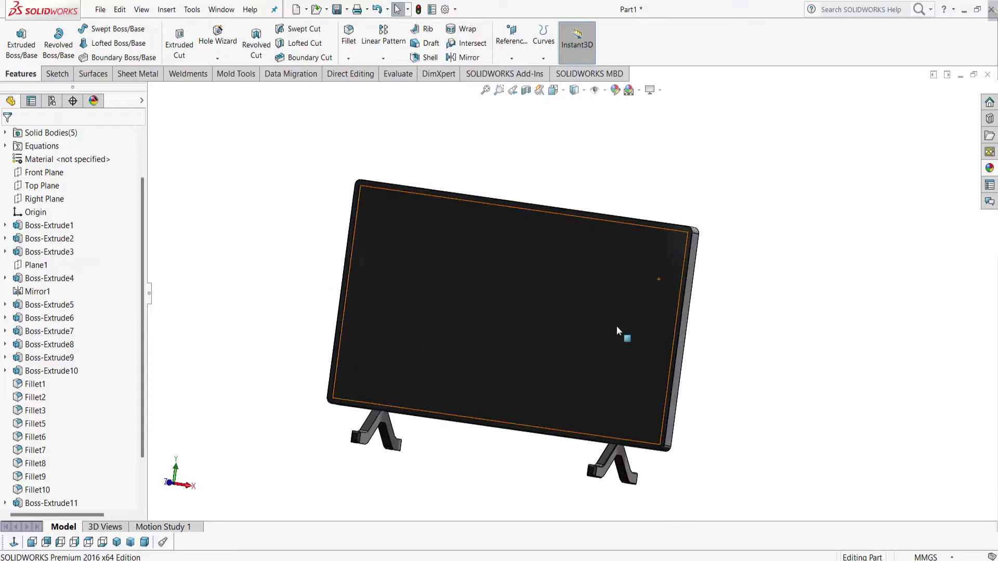
pyautogui.click(602, 315)
pyautogui.click(990, 168)
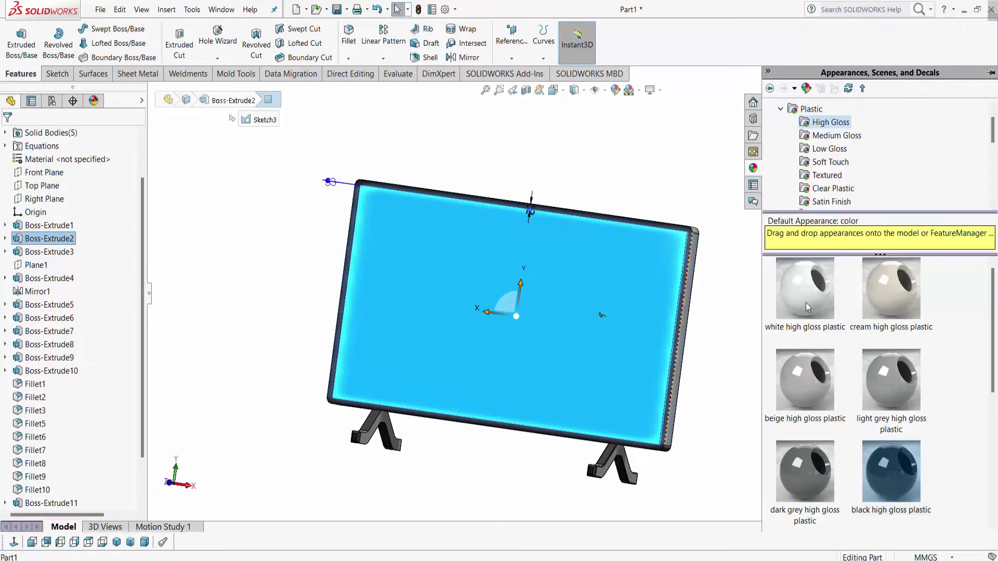
pyautogui.moveTo(807, 307); pyautogui.dragTo(559, 308)
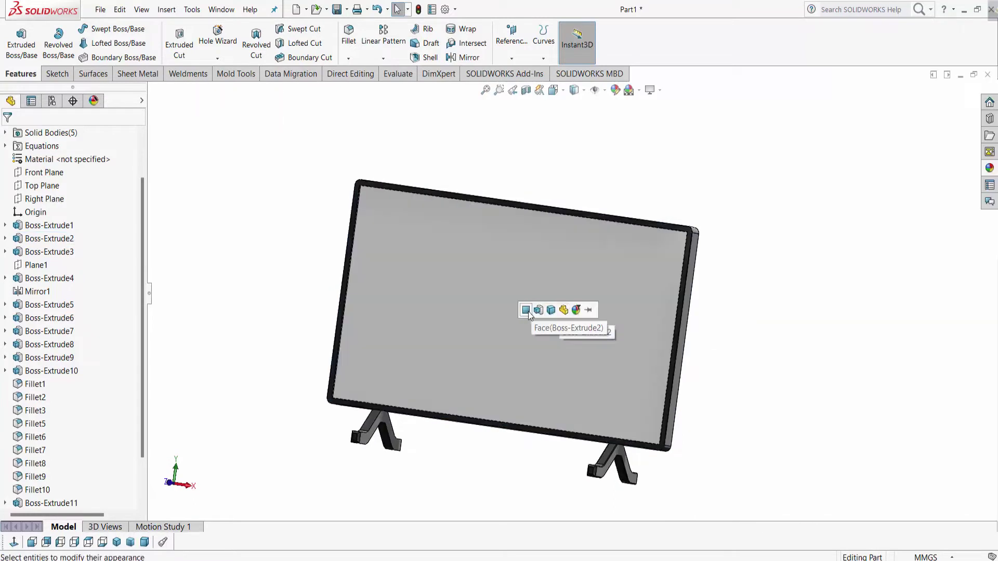
pyautogui.click(525, 312)
# - Drag light grey high gloss plastic from the Plastic swatches onto the first button
pyautogui.moveTo(690, 364)
pyautogui.mouseDown(button='middle')
pyautogui.moveTo(588, 401)
pyautogui.moveTo(577, 369)
pyautogui.moveTo(702, 323)
pyautogui.mouseUp(button='middle')
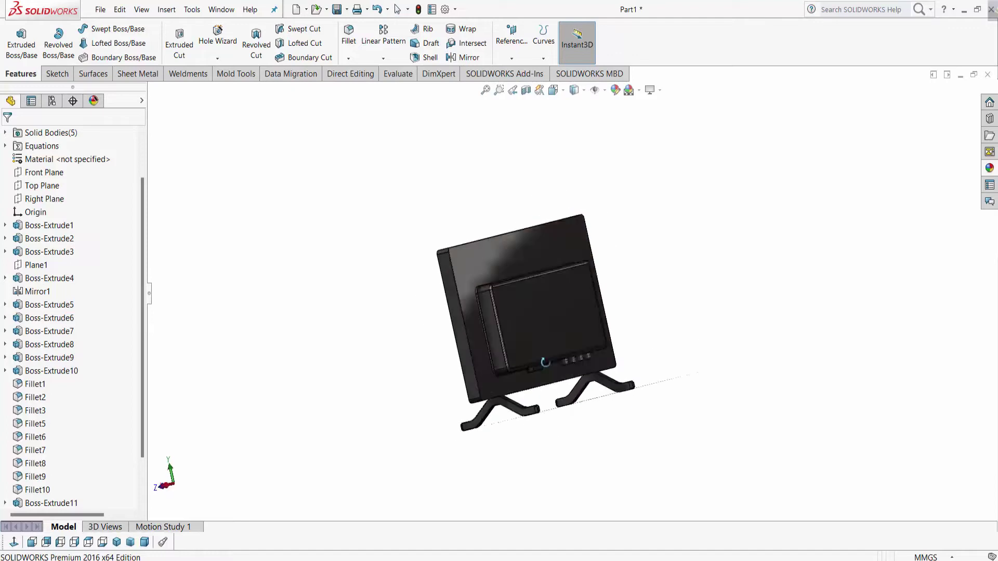
pyautogui.click(989, 170)
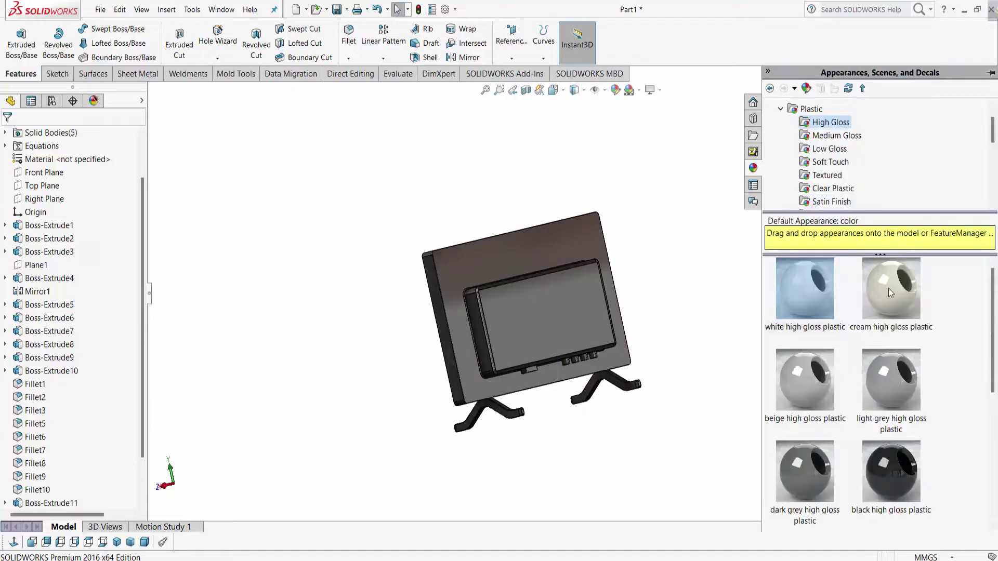
pyautogui.click(780, 109)
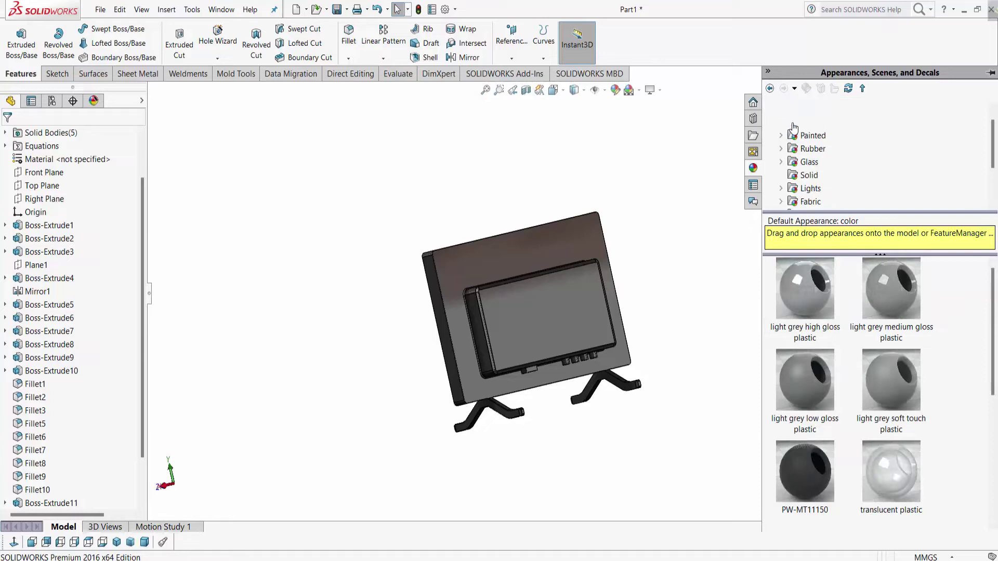
pyautogui.moveTo(805, 289); pyautogui.dragTo(522, 362)
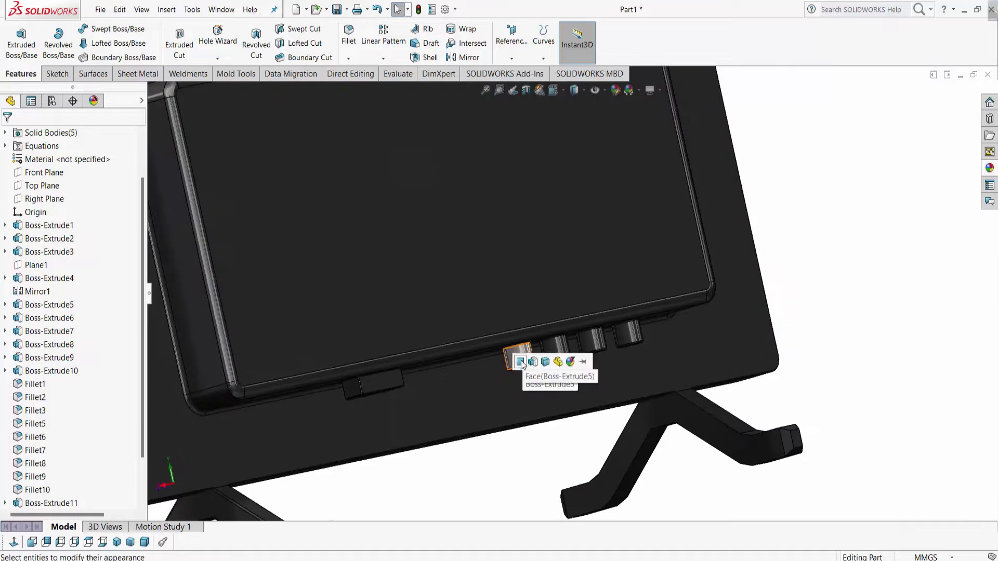
# - Confirm light grey gloss on the first button and apply it to the second
pyautogui.click(521, 361)
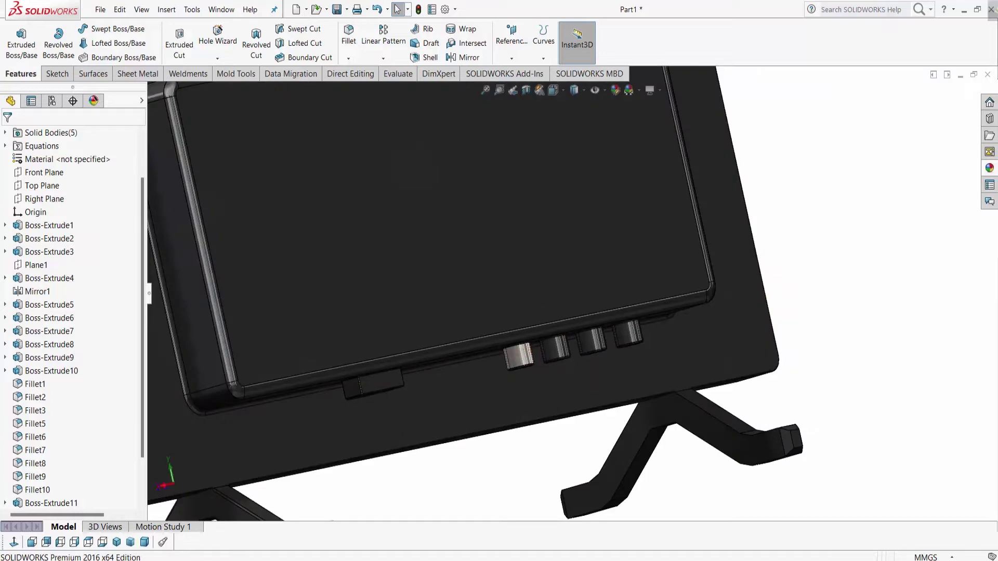
pyautogui.click(996, 175)
pyautogui.moveTo(861, 283); pyautogui.dragTo(559, 352)
pyautogui.click(560, 352)
# - Apply the same light grey high gloss plastic to the third and fourth buttons
pyautogui.click(989, 168)
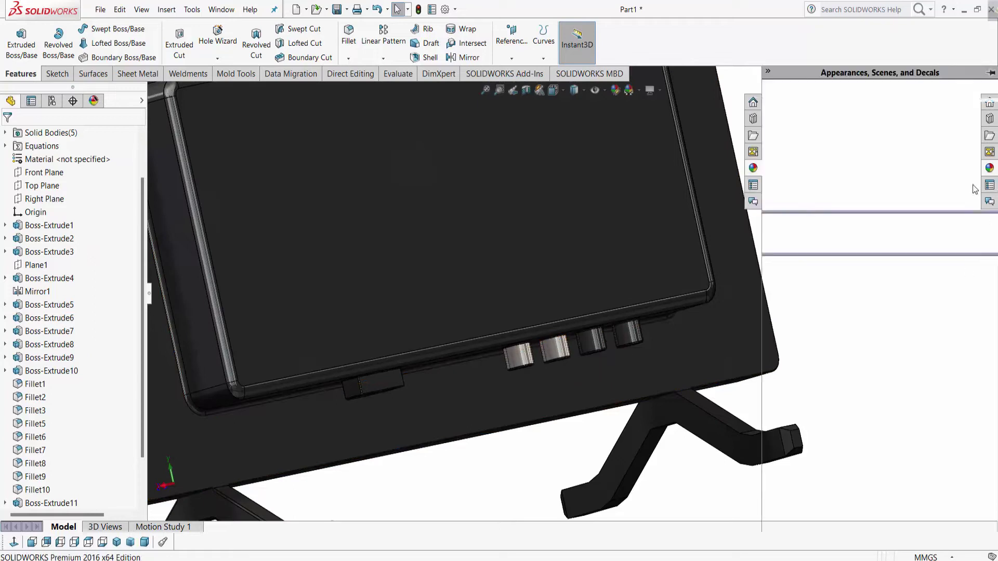
pyautogui.moveTo(809, 301); pyautogui.dragTo(599, 342)
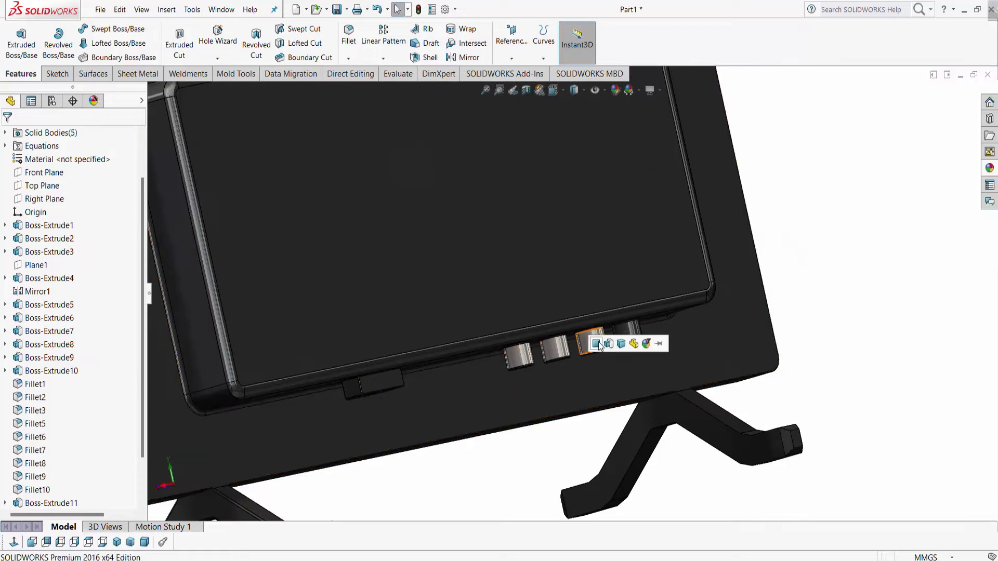
pyautogui.click(598, 343)
pyautogui.click(990, 168)
pyautogui.moveTo(809, 301); pyautogui.dragTo(624, 339)
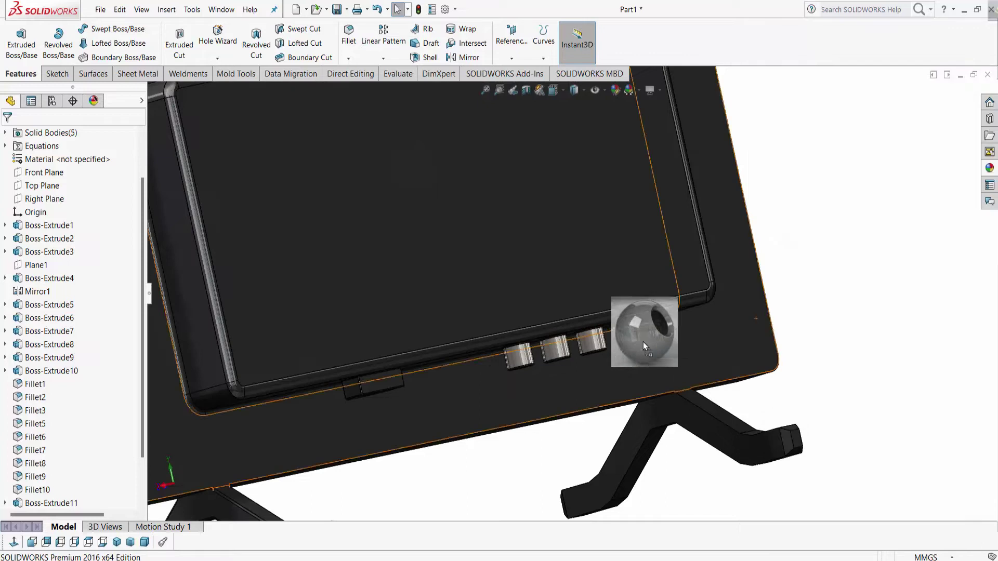
pyautogui.click(623, 338)
# - Orbit and zoom to the port on the lower edge and drag polished steel toward it
pyautogui.moveTo(635, 375); pyautogui.dragTo(574, 309, button='middle')
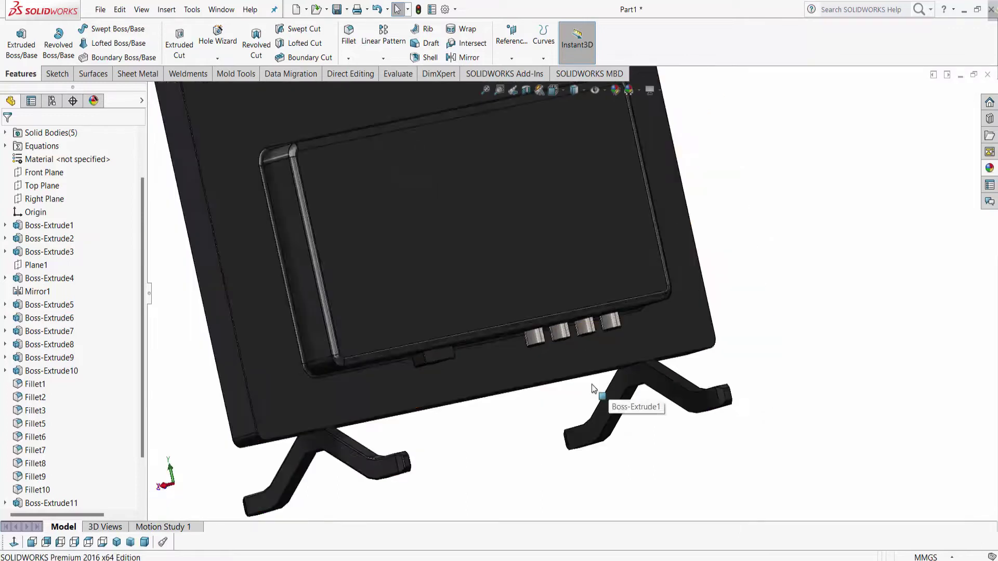
pyautogui.scroll(3, 571, 322)
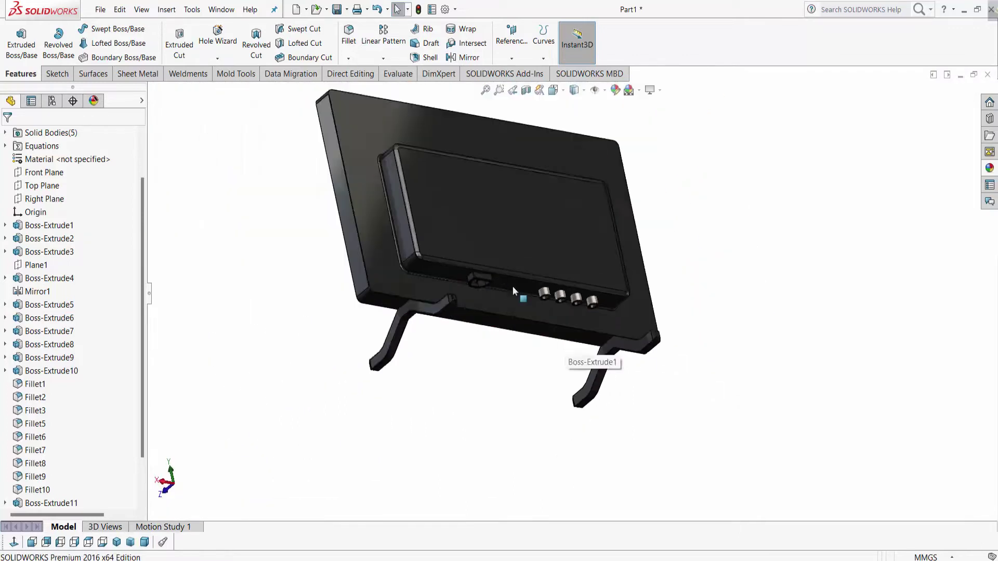
pyautogui.moveTo(570, 339)
pyautogui.mouseDown(button='middle')
pyautogui.moveTo(491, 301)
pyautogui.moveTo(464, 243)
pyautogui.mouseUp(button='middle')
pyautogui.scroll(-3, 483, 335)
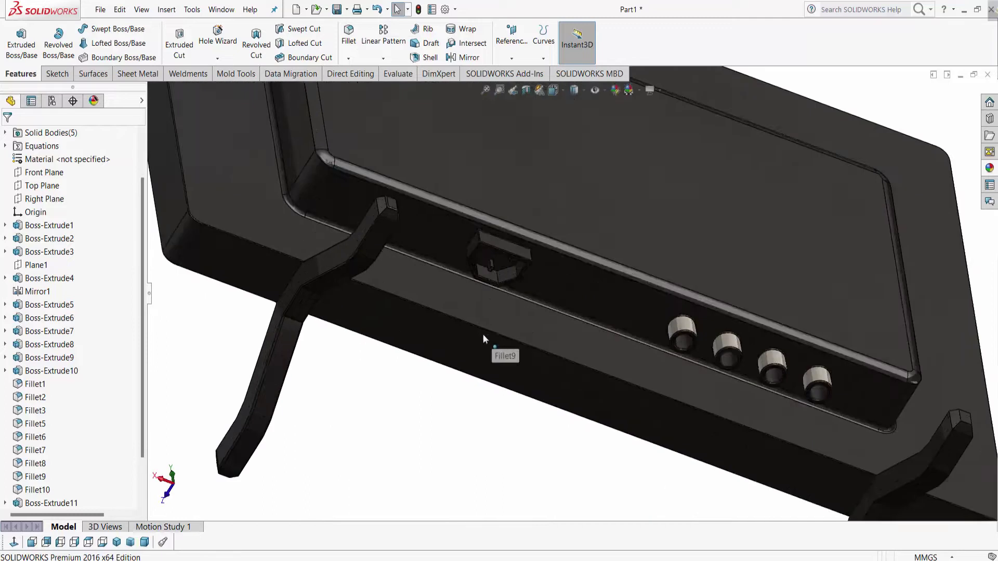
pyautogui.scroll(3, 519, 286)
pyautogui.moveTo(518, 286); pyautogui.dragTo(519, 267, button='middle')
pyautogui.scroll(-5, 520, 267)
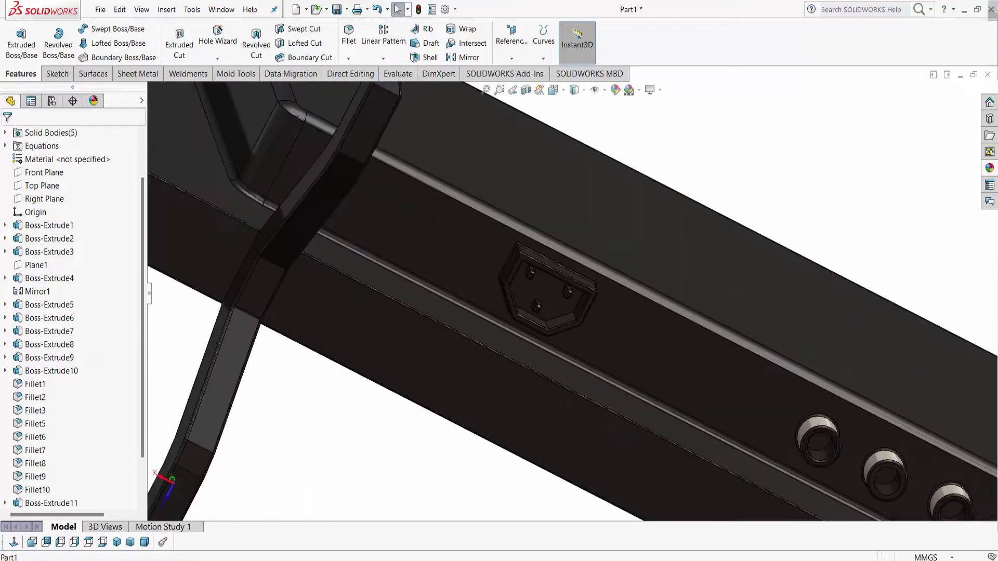
pyautogui.click(990, 168)
pyautogui.moveTo(818, 304); pyautogui.dragTo(535, 304)
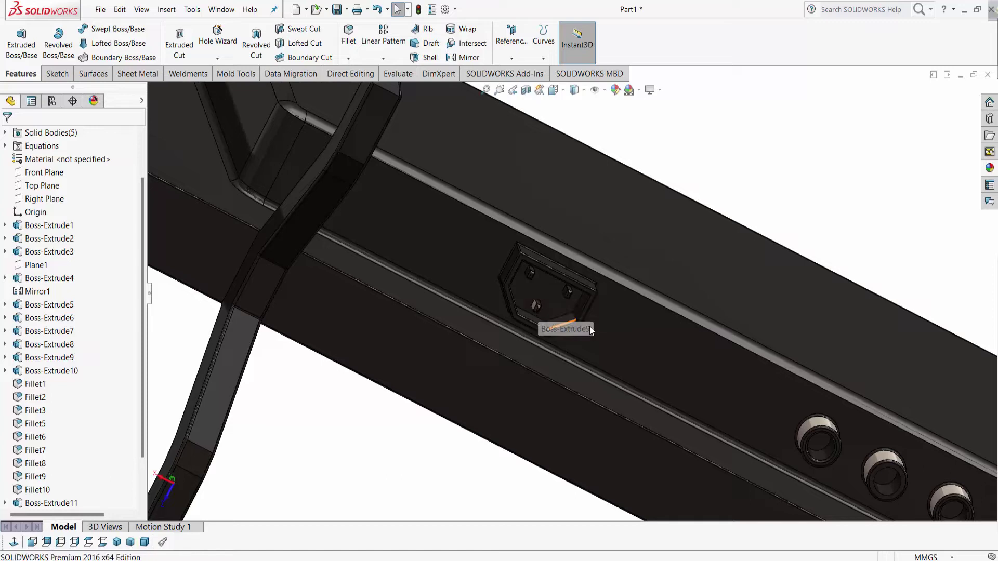
# - Apply chromium plate to the first pin and the centre pin in the port
pyautogui.click(993, 169)
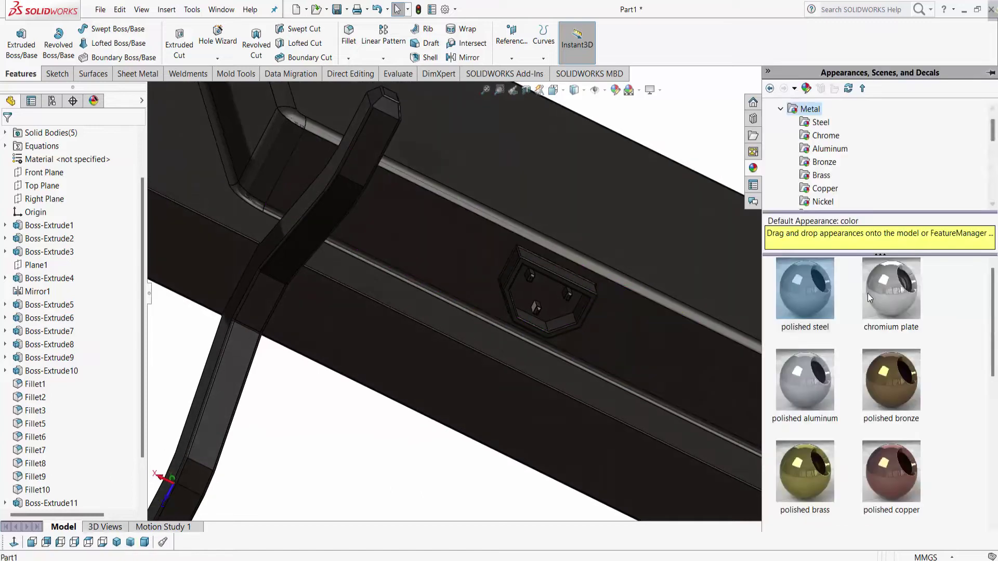
pyautogui.moveTo(892, 303); pyautogui.dragTo(538, 313)
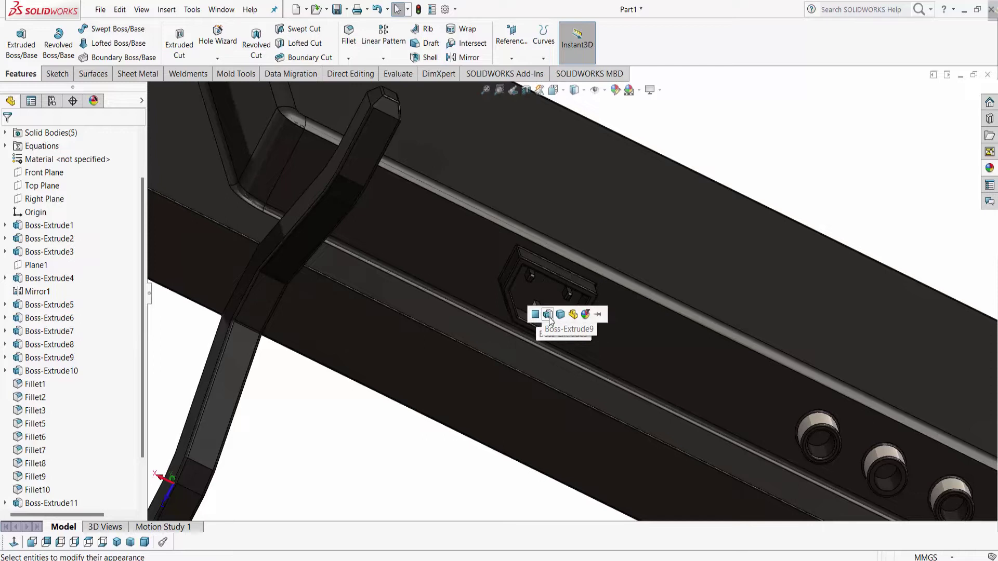
pyautogui.click(549, 314)
pyautogui.scroll(-5, 546, 317)
pyautogui.scroll(-3, 570, 314)
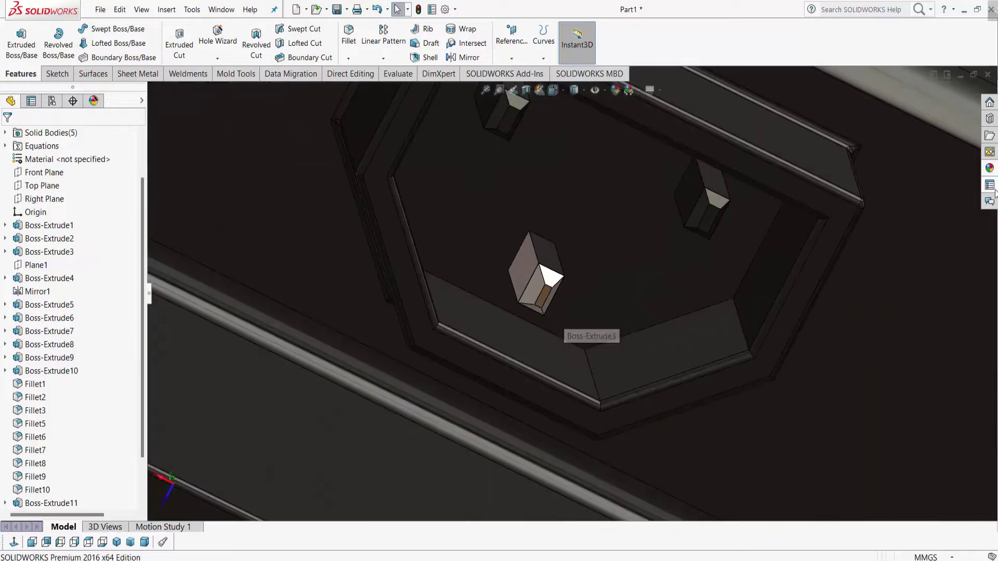
pyautogui.click(990, 169)
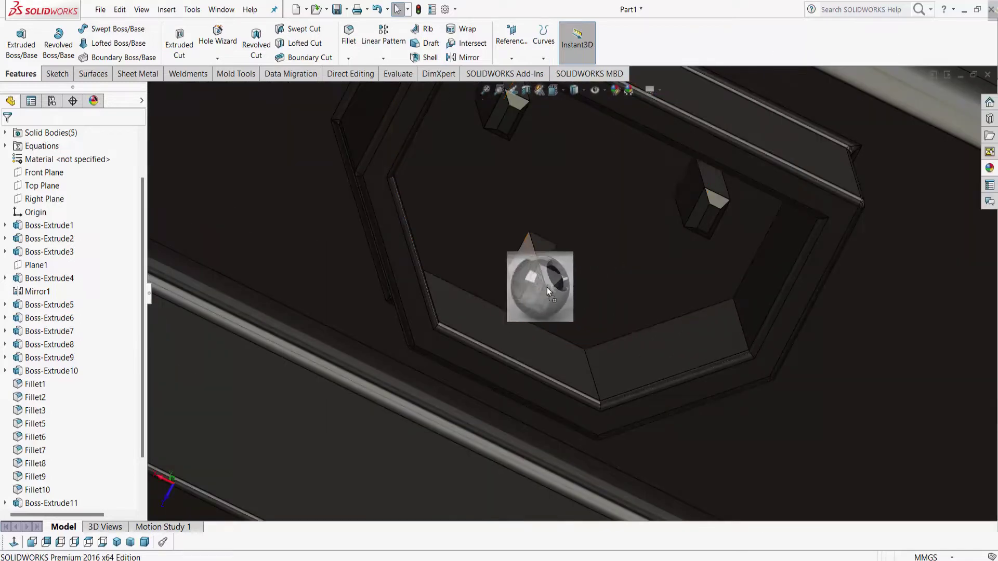
pyautogui.moveTo(584, 298); pyautogui.dragTo(544, 261)
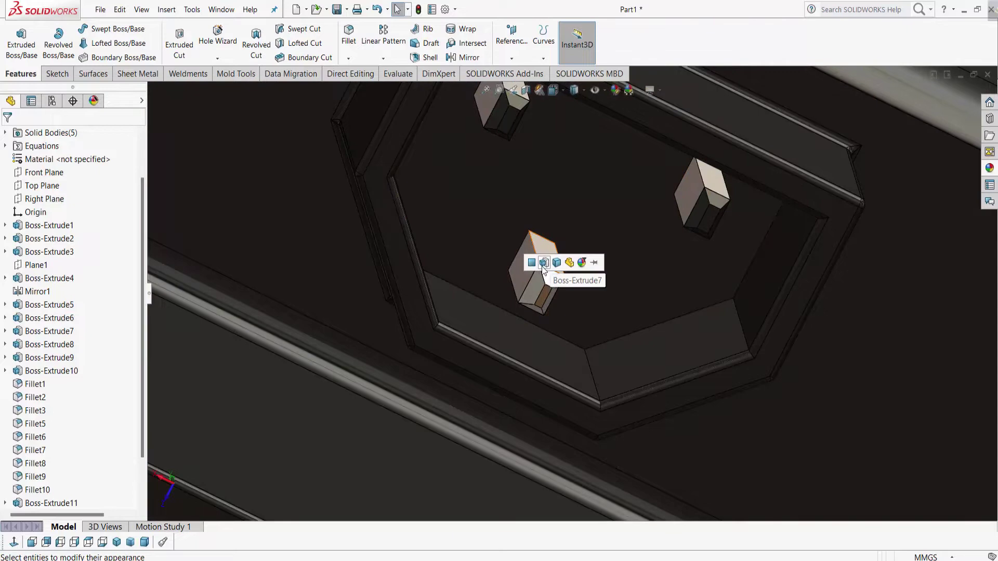
pyautogui.click(543, 262)
# - Apply chromium plate to the remaining pin in the port
pyautogui.click(989, 168)
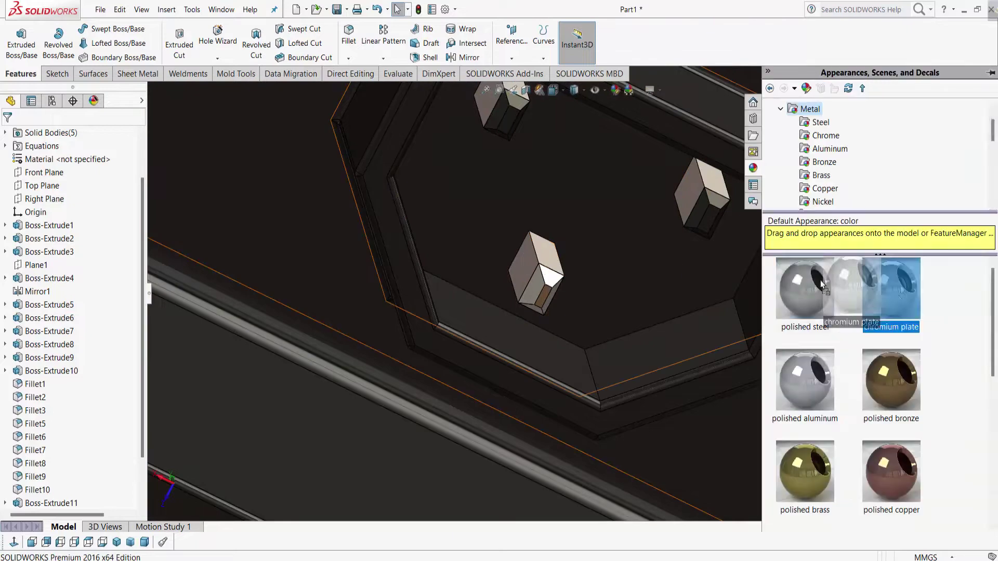
pyautogui.moveTo(828, 285); pyautogui.dragTo(697, 198)
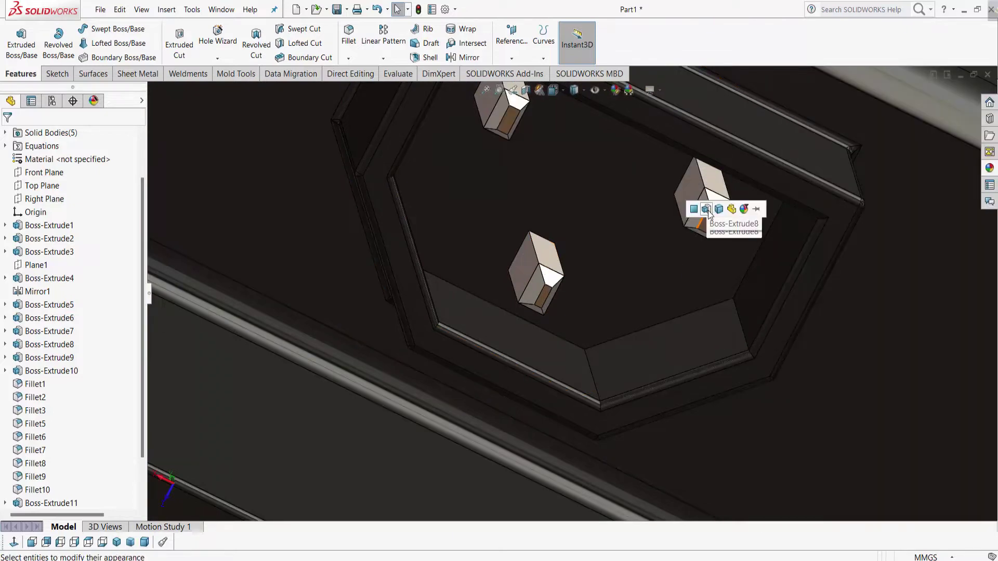
pyautogui.click(706, 210)
pyautogui.scroll(5, 735, 290)
pyautogui.scroll(2, 676, 300)
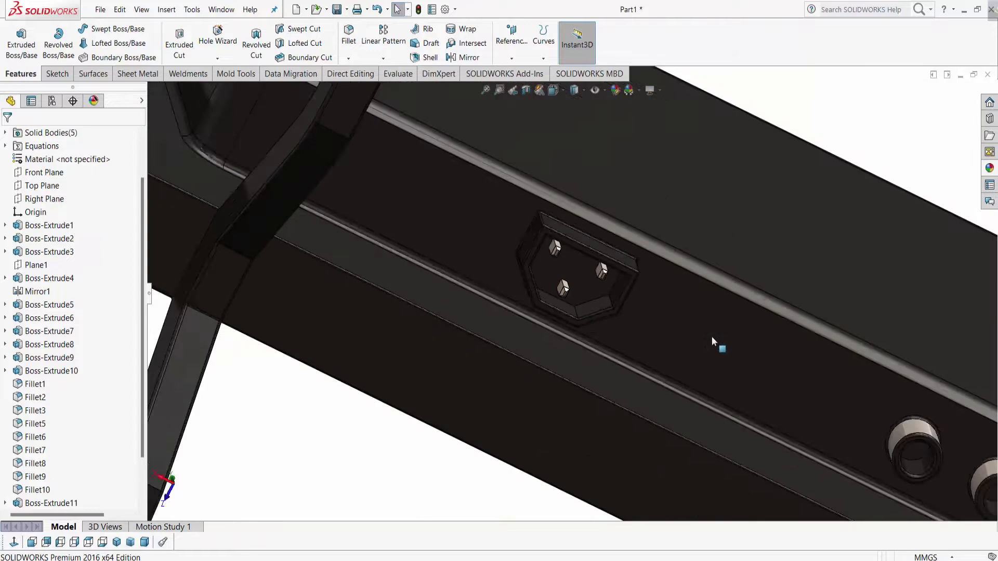
pyautogui.scroll(2, 712, 337)
pyautogui.scroll(-3, 784, 397)
pyautogui.scroll(-2, 822, 381)
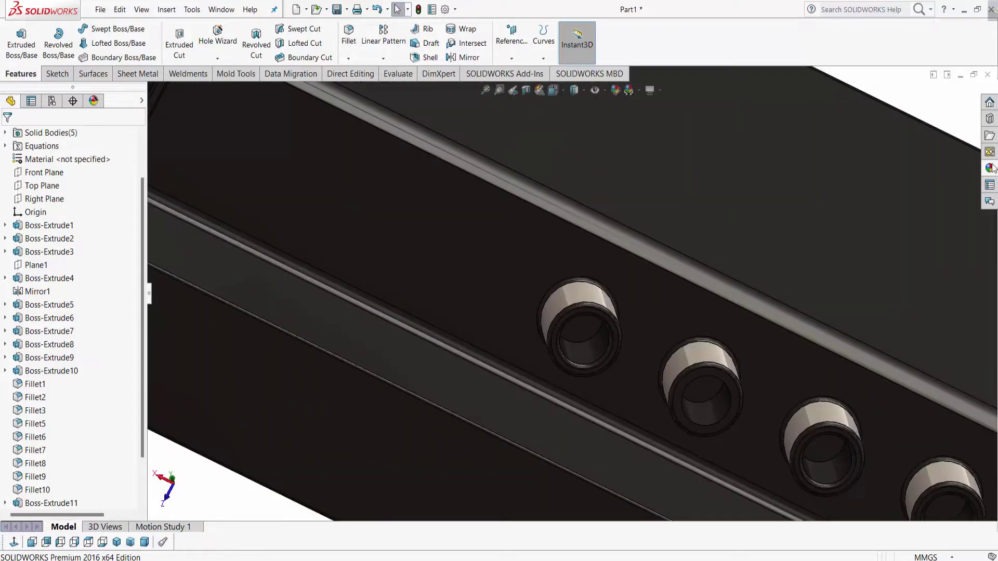
# - Open the High Gloss plastics and colour the first knob's ring red
pyautogui.click(990, 167)
pyautogui.click(821, 123)
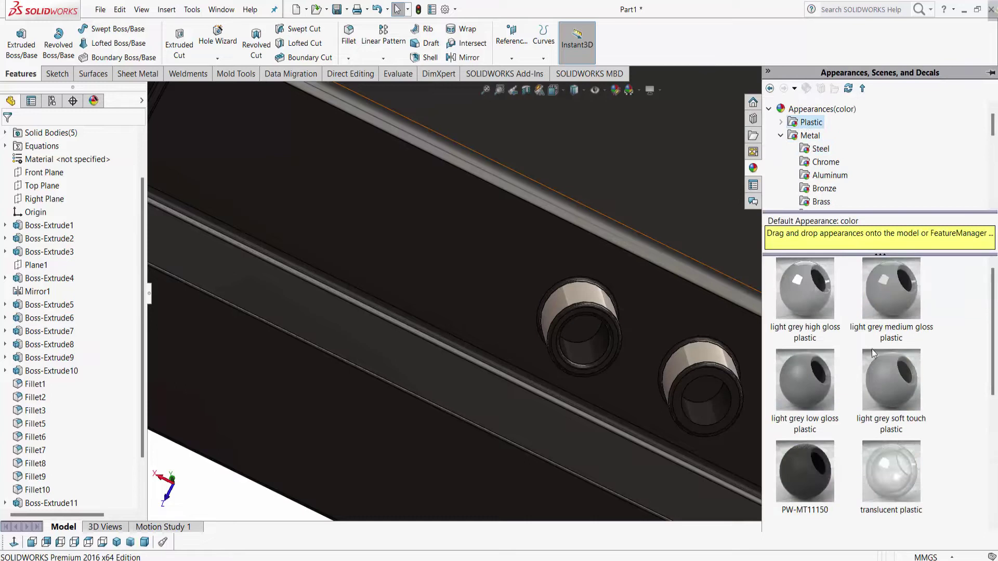
pyautogui.doubleClick(804, 124)
pyautogui.click(811, 124)
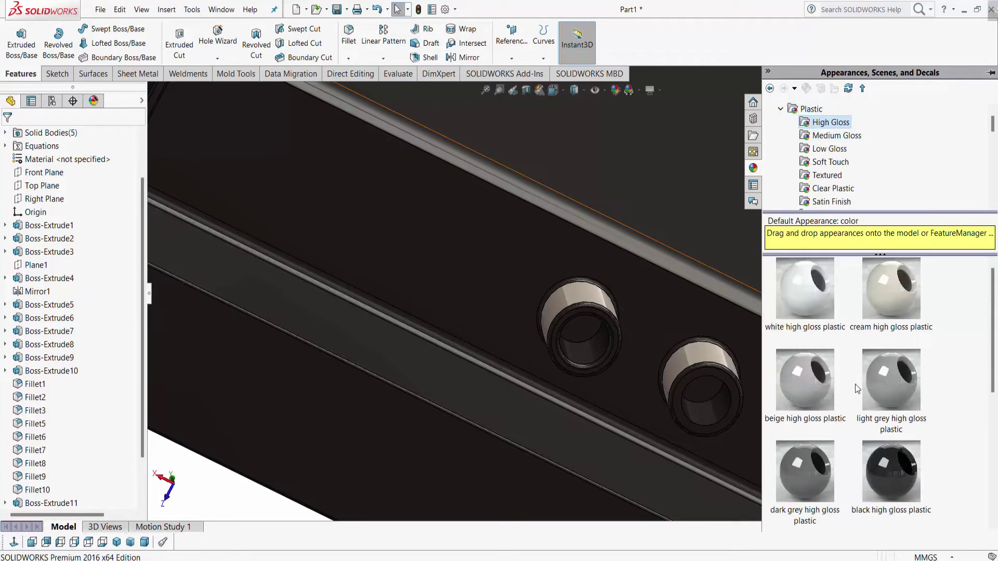
pyautogui.moveTo(792, 301); pyautogui.dragTo(598, 310)
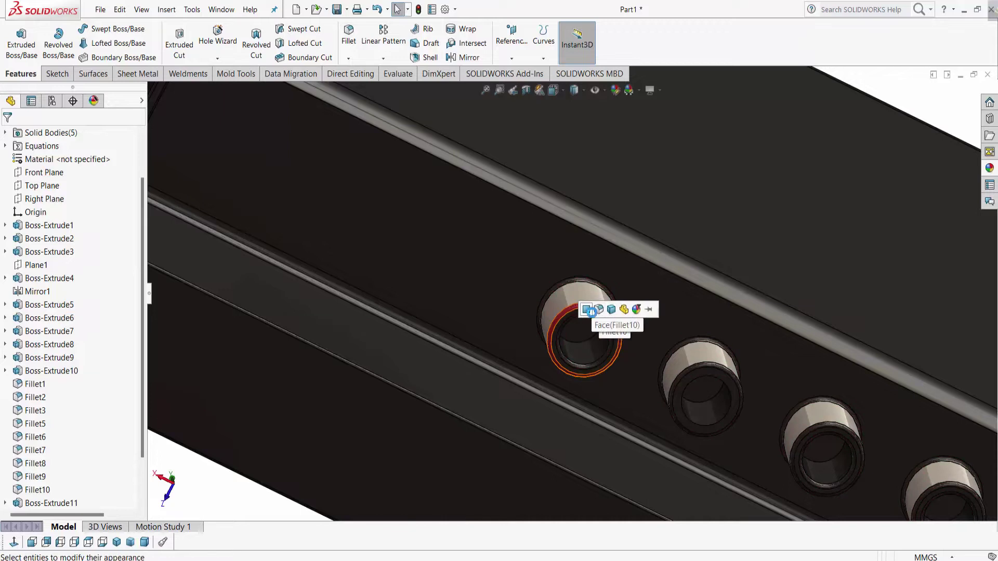
pyautogui.click(588, 310)
# - Colour the second knob's ring with blue high gloss plastic
pyautogui.click(989, 169)
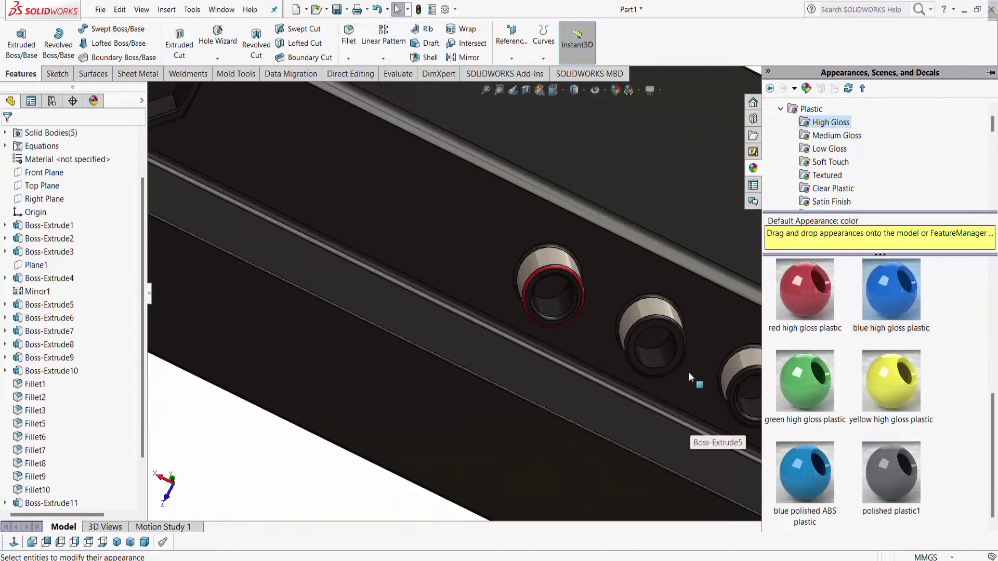
pyautogui.scroll(-2, 688, 372)
pyautogui.scroll(-2, 657, 319)
pyautogui.scroll(-2, 673, 312)
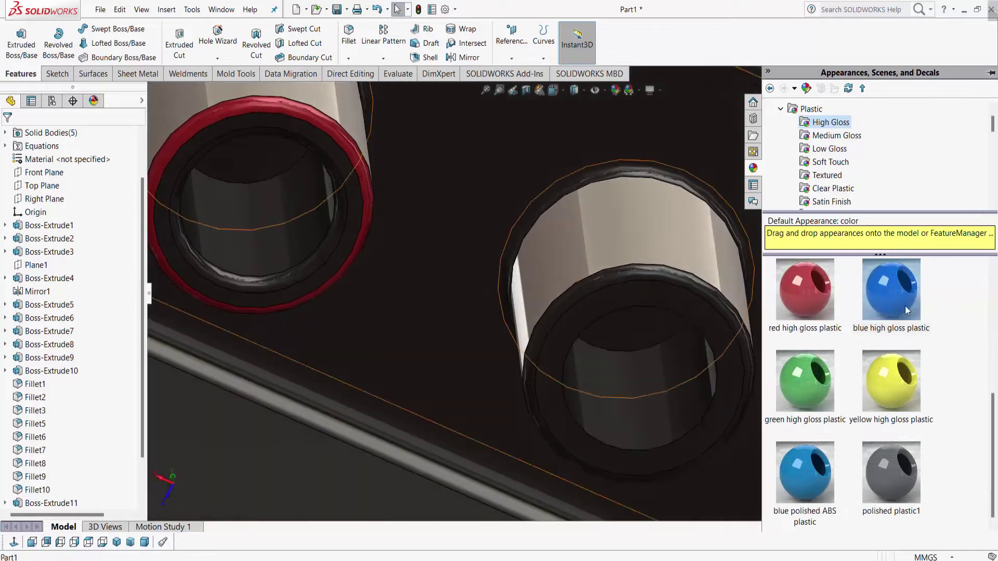
pyautogui.moveTo(905, 306); pyautogui.dragTo(657, 277)
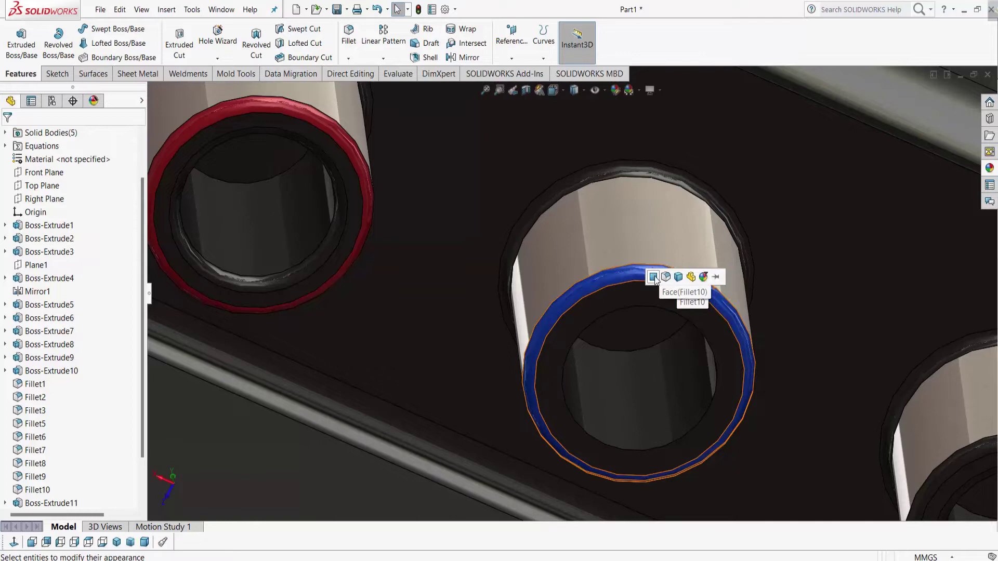
pyautogui.click(653, 277)
pyautogui.scroll(3, 809, 326)
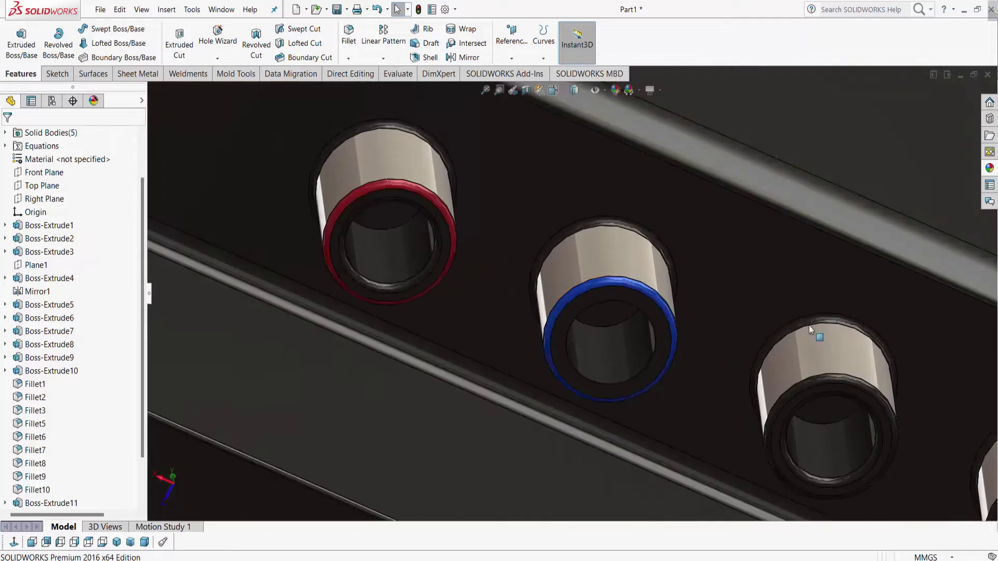
# - Give the fourth knob's ring yellow gloss and the third knob's ring green gloss
pyautogui.click(989, 171)
pyautogui.scroll(2, 691, 376)
pyautogui.scroll(2, 682, 372)
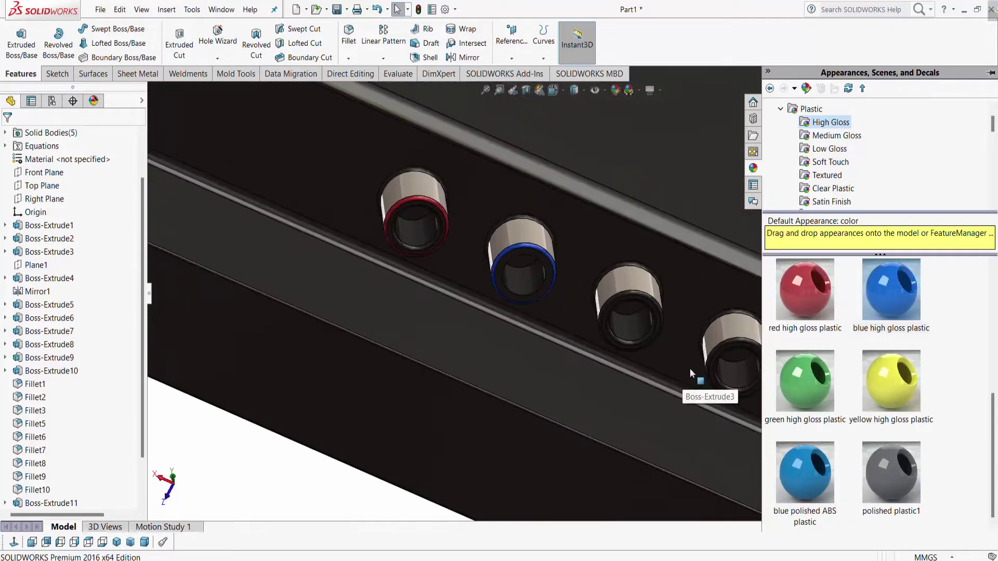
pyautogui.moveTo(894, 358); pyautogui.dragTo(734, 341)
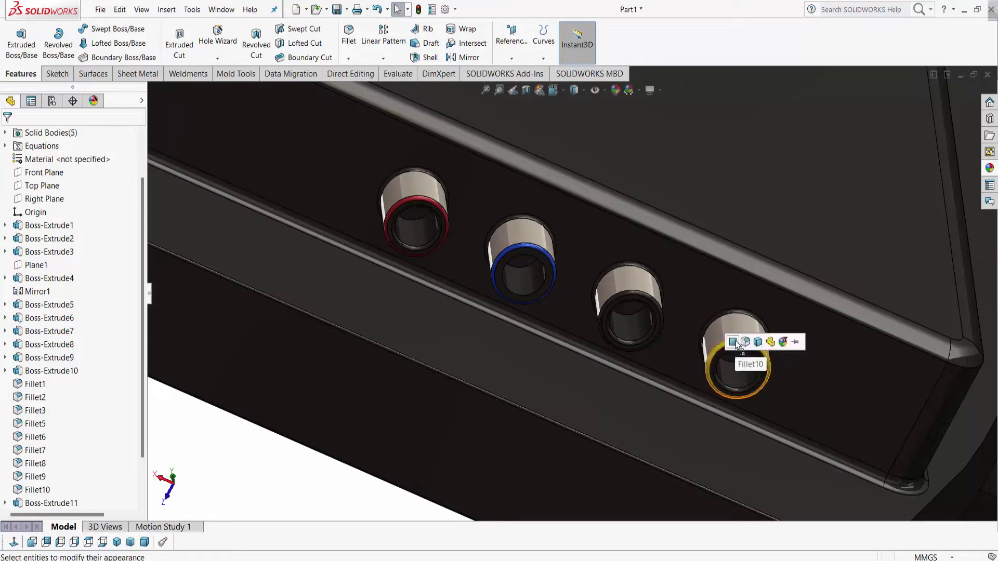
pyautogui.click(741, 339)
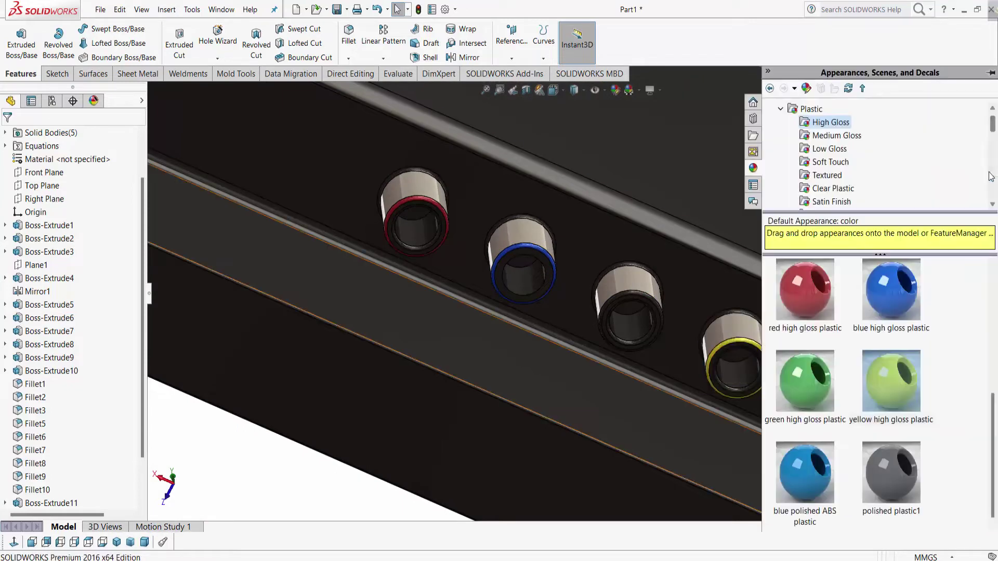
pyautogui.moveTo(824, 413)
pyautogui.mouseDown()
pyautogui.moveTo(738, 373)
pyautogui.moveTo(644, 296)
pyautogui.mouseUp()
pyautogui.press('f')
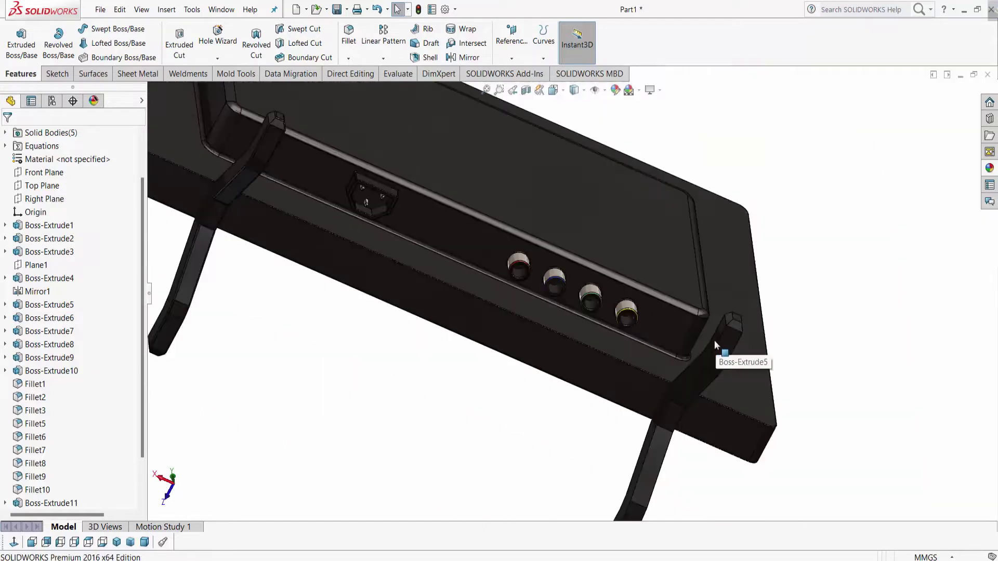
# - Orbit and zoom around the monitor, ending with it facing the front
pyautogui.scroll(-5, 591, 296)
pyautogui.scroll(-3, 679, 345)
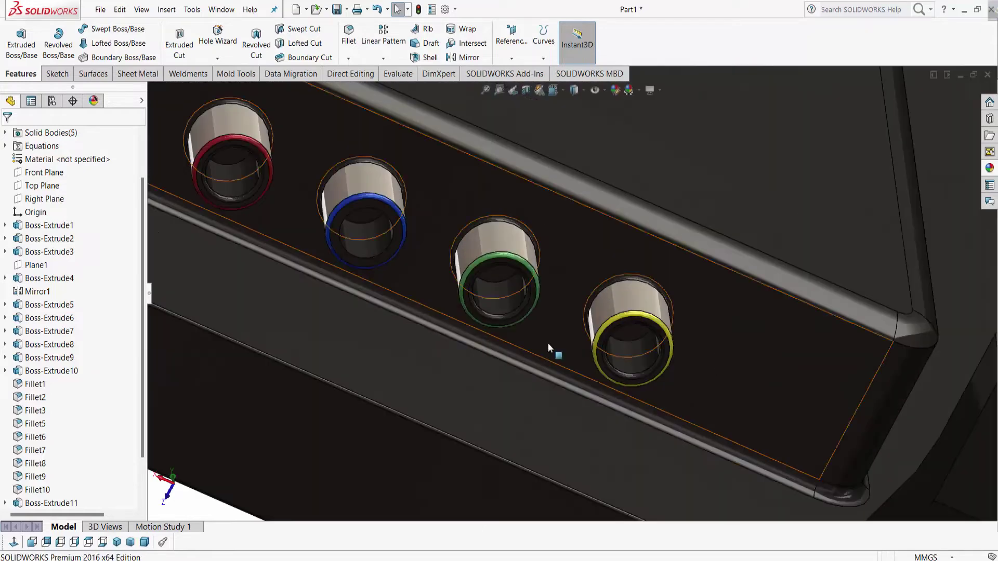
pyautogui.scroll(2, 516, 362)
pyautogui.scroll(3, 567, 370)
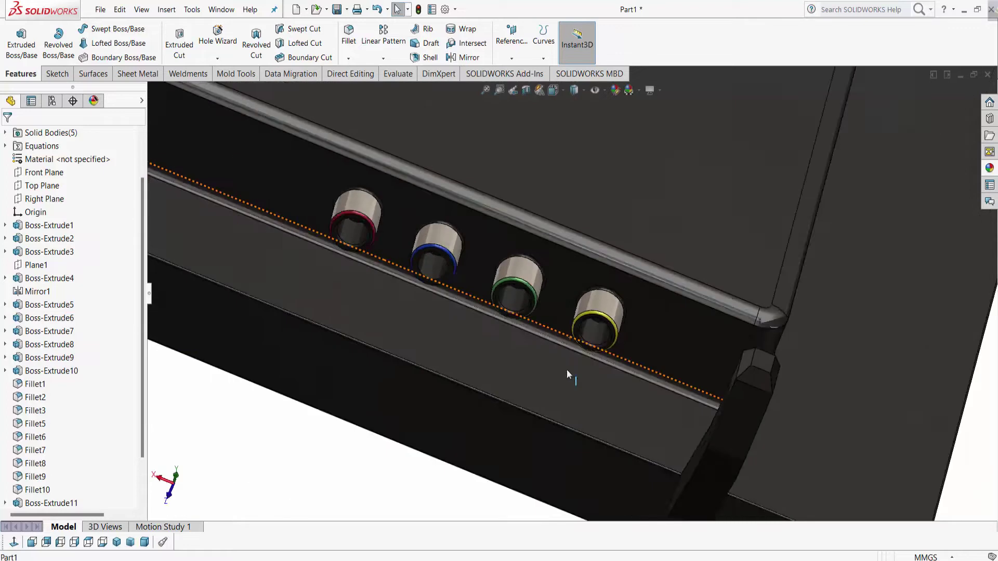
pyautogui.scroll(-2, 566, 370)
pyautogui.scroll(3, 467, 352)
pyautogui.moveTo(465, 383); pyautogui.dragTo(469, 459, button='middle')
pyautogui.scroll(3, 469, 459)
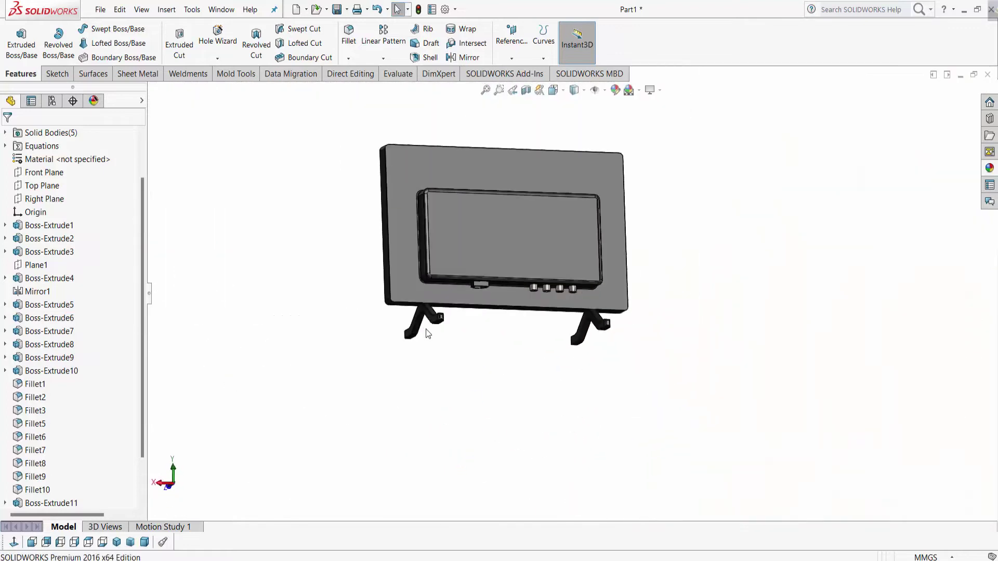
pyautogui.moveTo(425, 329)
pyautogui.mouseDown(button='middle')
pyautogui.moveTo(574, 366)
pyautogui.moveTo(524, 238)
pyautogui.mouseUp(button='middle')
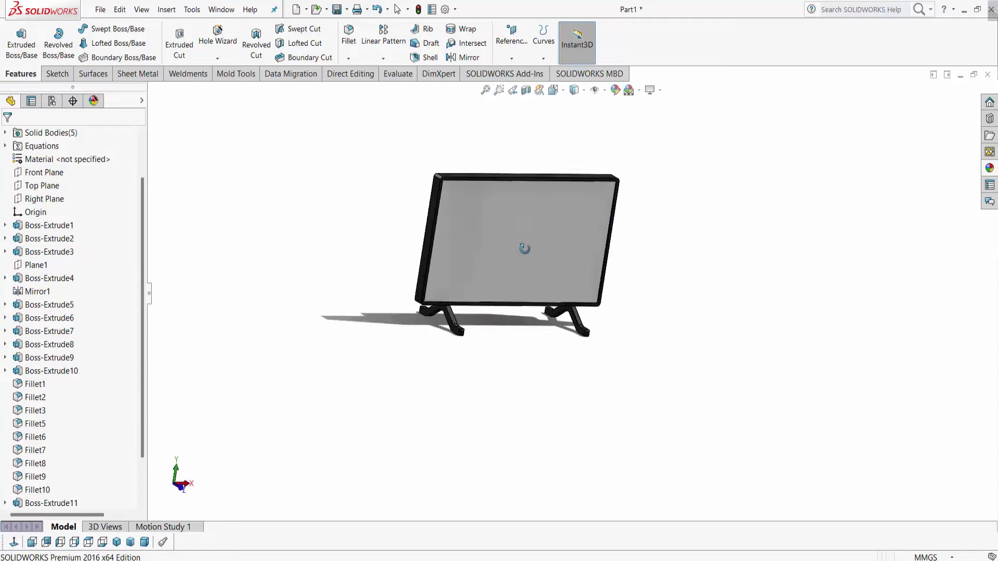
pyautogui.scroll(-3, 517, 187)
pyautogui.moveTo(517, 187)
pyautogui.mouseDown(button='middle')
pyautogui.moveTo(499, 228)
pyautogui.moveTo(525, 229)
pyautogui.mouseUp(button='middle')
# - Apply polished steel from Metal > Steel to the first stand leg
pyautogui.click(989, 168)
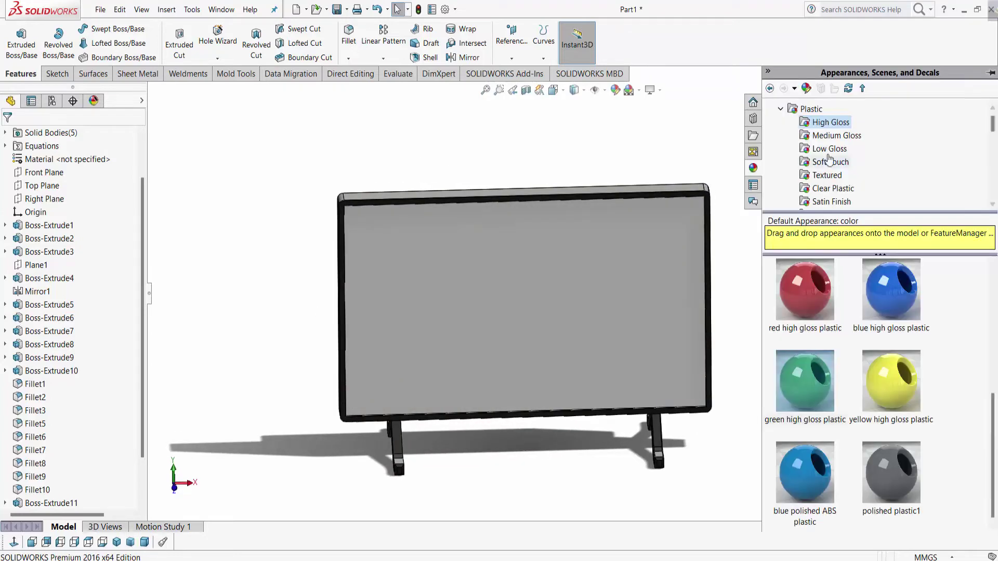
pyautogui.scroll(-3, 828, 161)
pyautogui.click(819, 176)
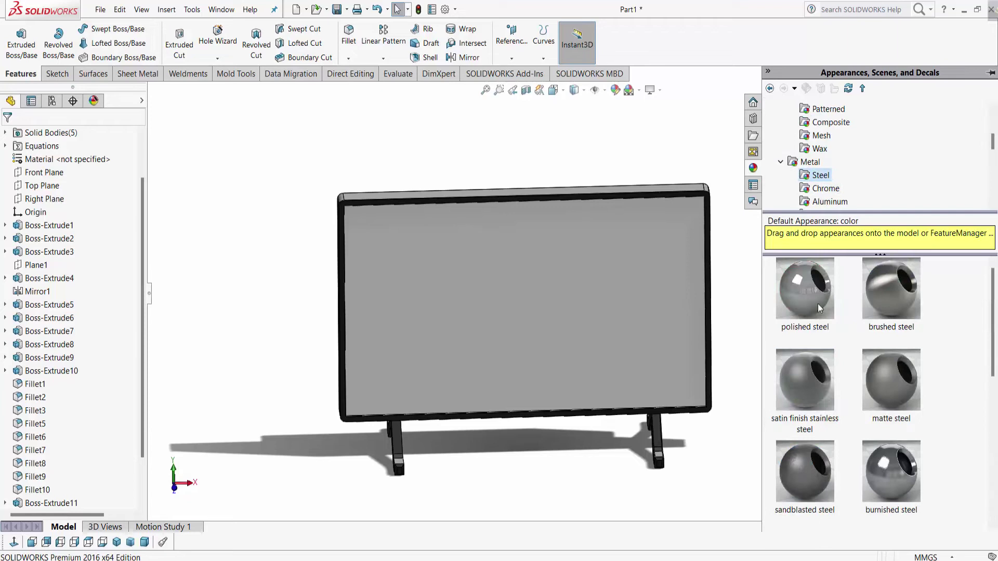
pyautogui.moveTo(816, 321); pyautogui.dragTo(656, 442)
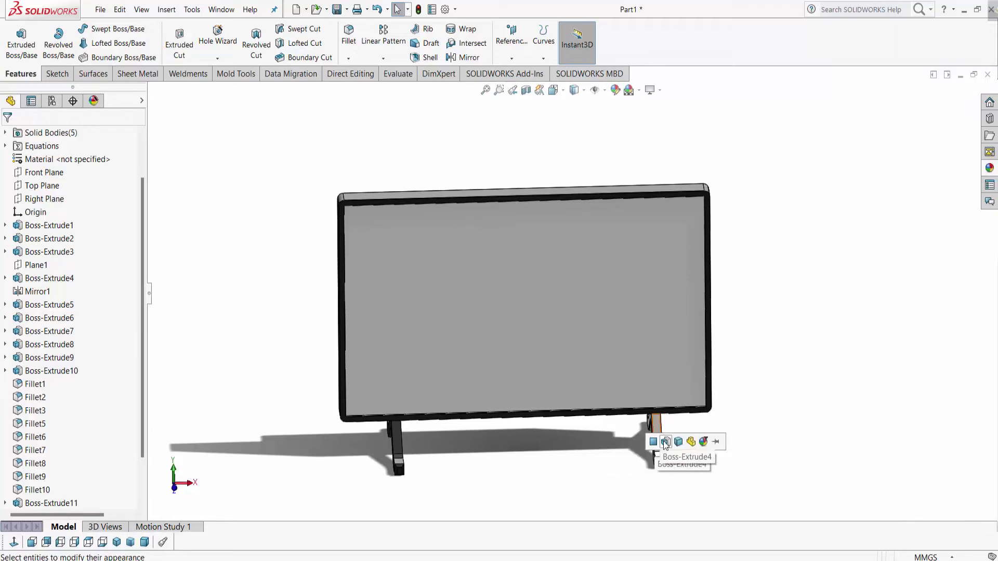
pyautogui.click(665, 442)
# - Apply polished steel to the mirrored stand leg
pyautogui.moveTo(735, 465)
pyautogui.mouseDown(button='middle')
pyautogui.moveTo(662, 470)
pyautogui.moveTo(666, 438)
pyautogui.mouseUp(button='middle')
pyautogui.scroll(-5, 604, 432)
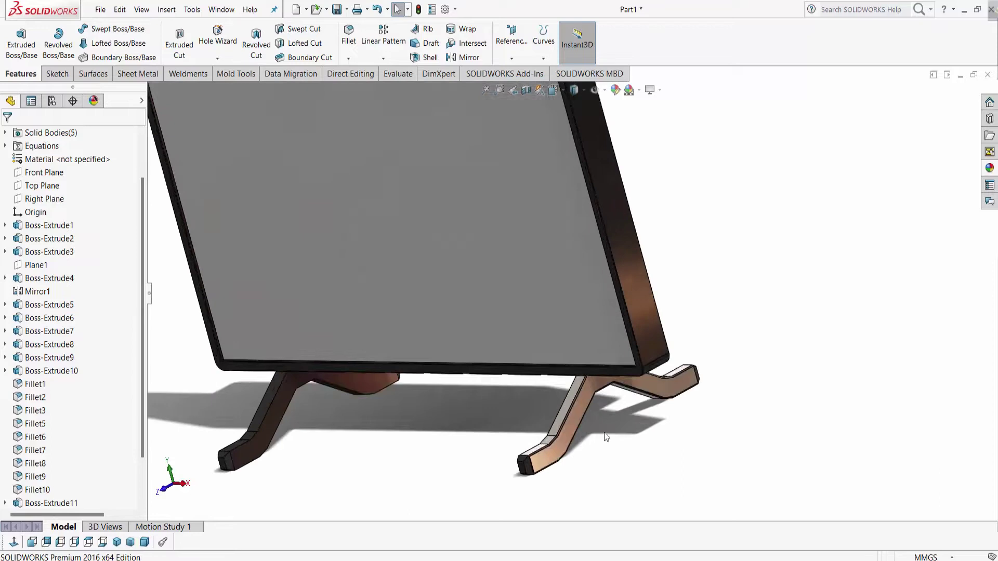
pyautogui.scroll(3, 604, 432)
pyautogui.moveTo(591, 438); pyautogui.dragTo(687, 404, button='middle')
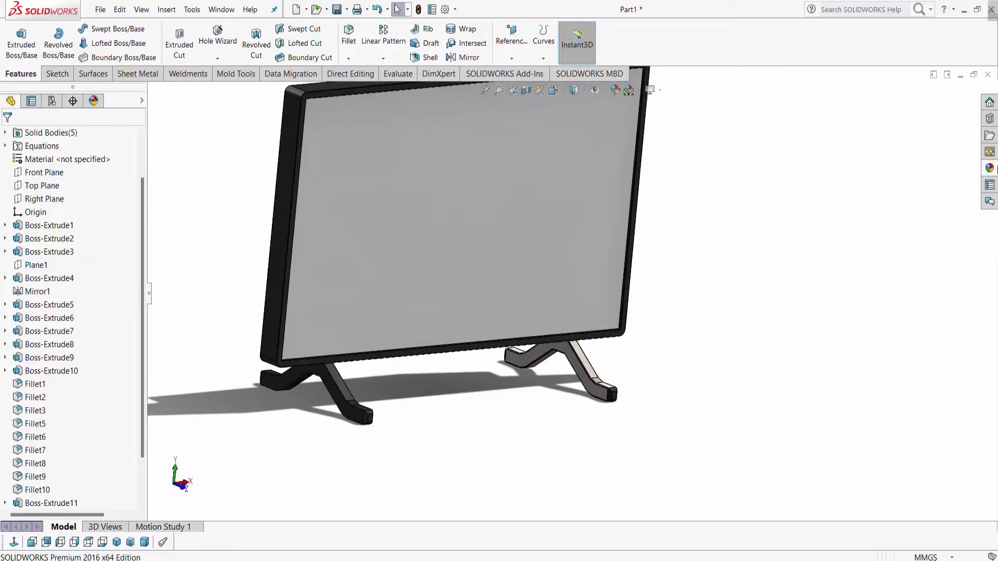
pyautogui.click(989, 168)
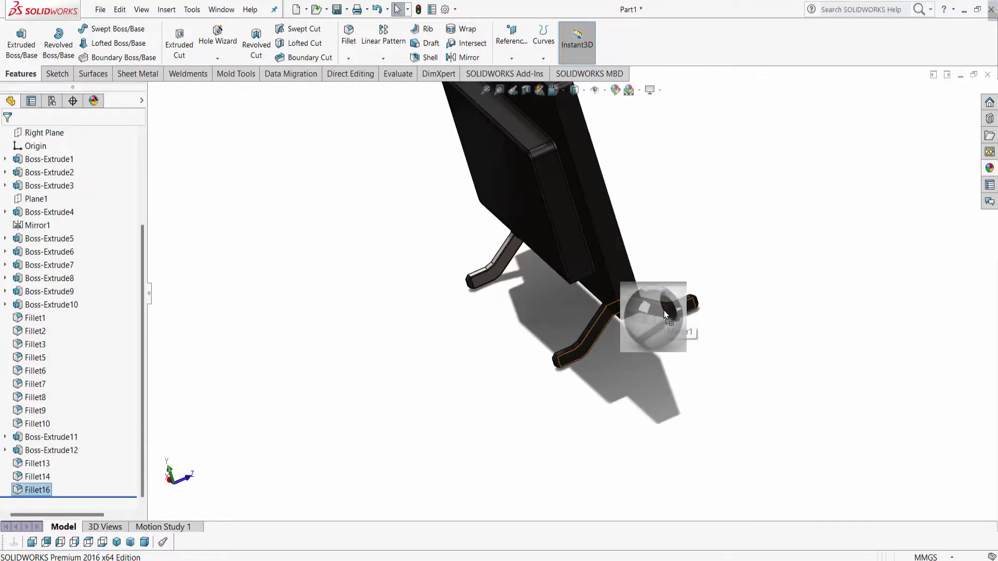
pyautogui.moveTo(664, 310); pyautogui.dragTo(665, 313)
pyautogui.click(664, 311)
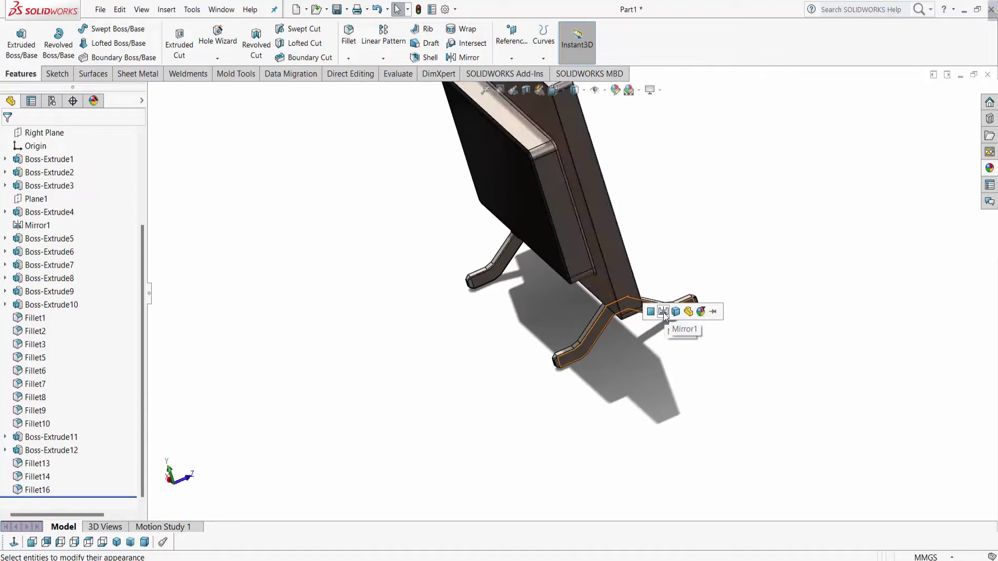
# - Orbit to check the steel legs and turn the screen face-on
pyautogui.moveTo(665, 313)
pyautogui.mouseDown(button='middle')
pyautogui.moveTo(667, 415)
pyautogui.moveTo(679, 330)
pyautogui.moveTo(592, 450)
pyautogui.moveTo(708, 319)
pyautogui.moveTo(813, 278)
pyautogui.moveTo(635, 376)
pyautogui.moveTo(590, 349)
pyautogui.moveTo(653, 396)
pyautogui.moveTo(762, 445)
pyautogui.moveTo(798, 314)
pyautogui.moveTo(634, 339)
pyautogui.moveTo(622, 350)
pyautogui.moveTo(662, 285)
pyautogui.mouseUp(button='middle')
pyautogui.scroll(-2, 644, 260)
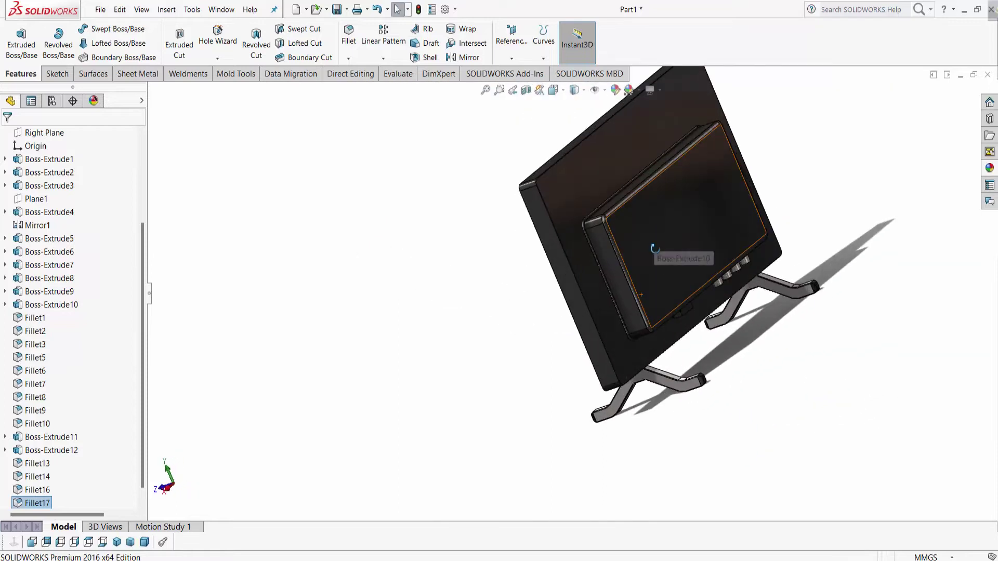
pyautogui.scroll(-2, 622, 239)
pyautogui.scroll(-2, 625, 240)
pyautogui.moveTo(639, 243); pyautogui.dragTo(615, 244, button='middle')
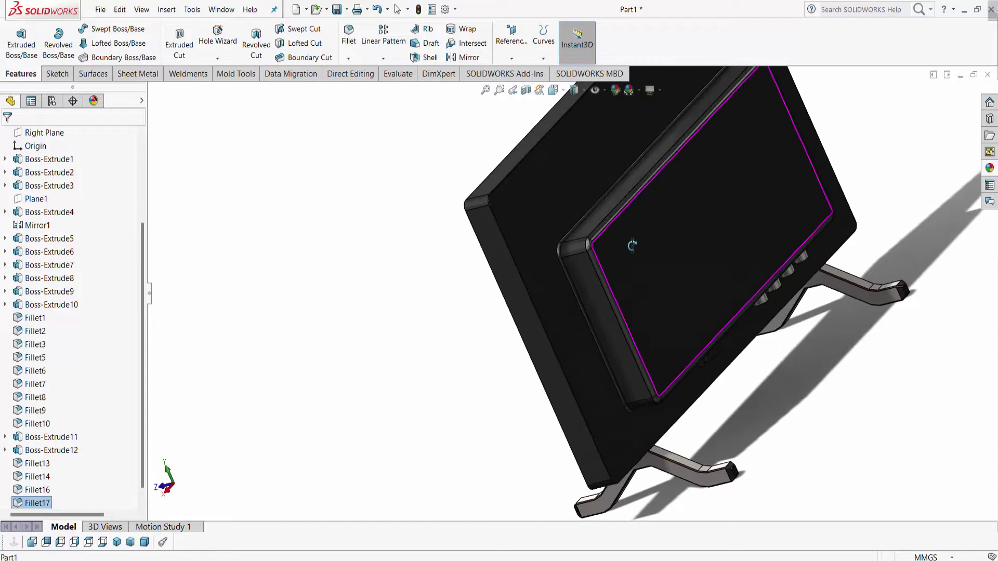
# - Start a sketch on the screen face, view it Normal To, and draw a small circle
pyautogui.rightClick(697, 248)
pyautogui.click(716, 232)
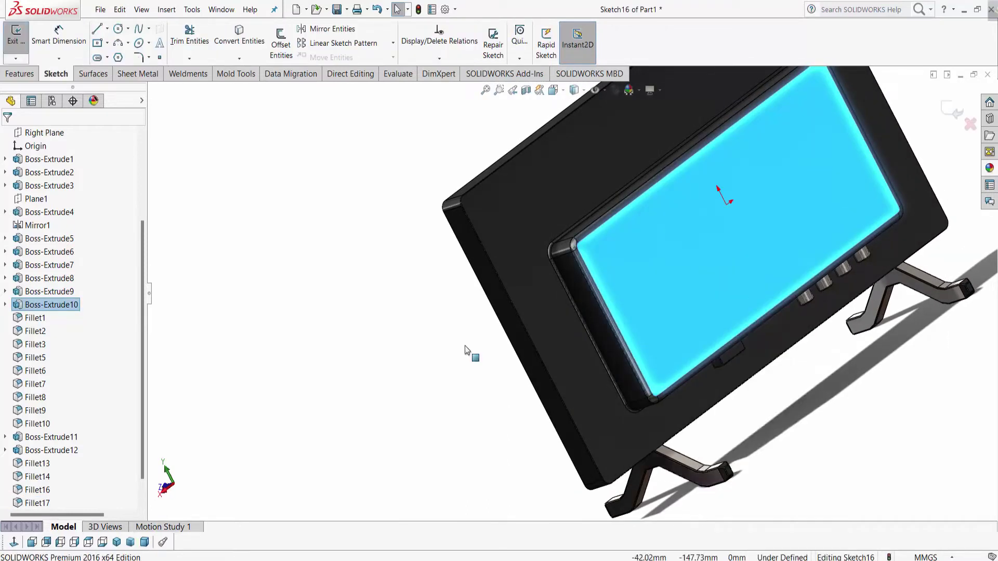
pyautogui.click(14, 544)
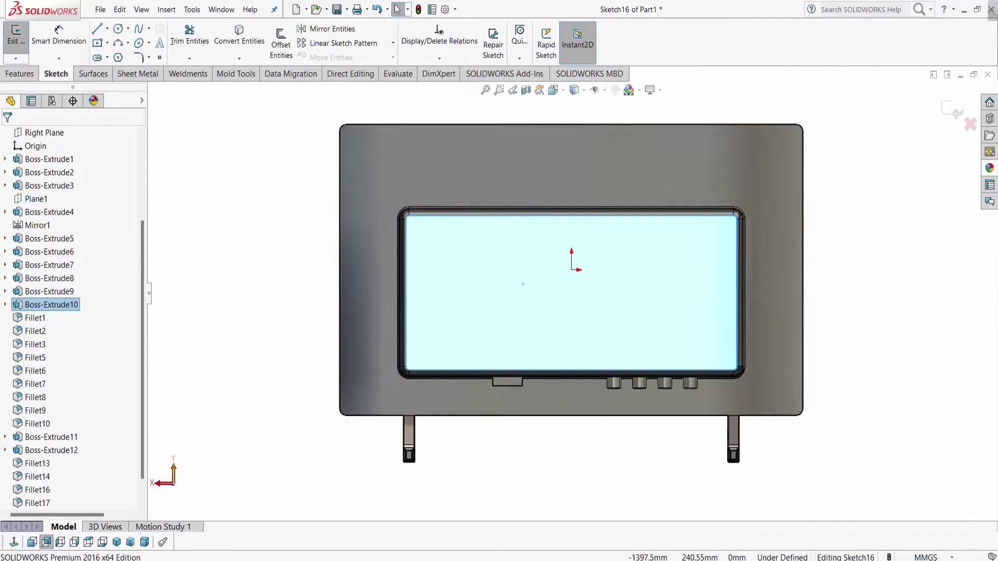
pyautogui.click(118, 30)
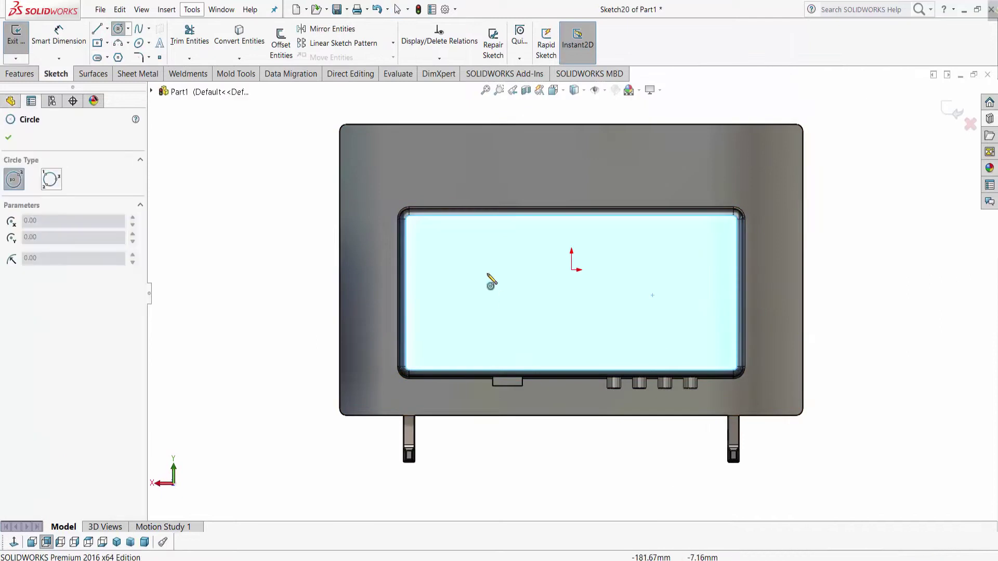
pyautogui.click(438, 242)
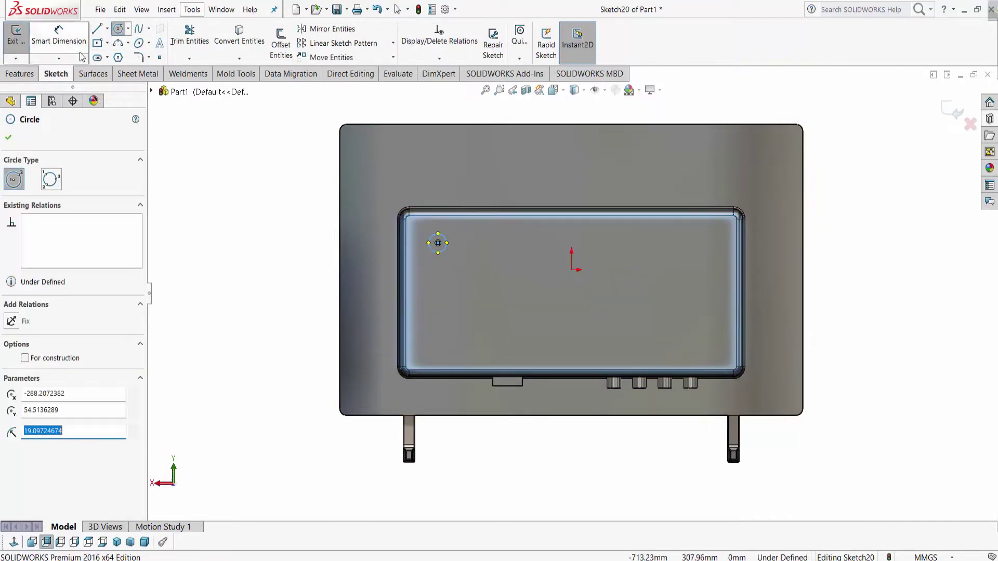
pyautogui.press('Escape')
# - Dimension the circle centre 50 mm from the top edge and 60 mm from the left edge
pyautogui.scroll(-2, 409, 251)
pyautogui.click(468, 245)
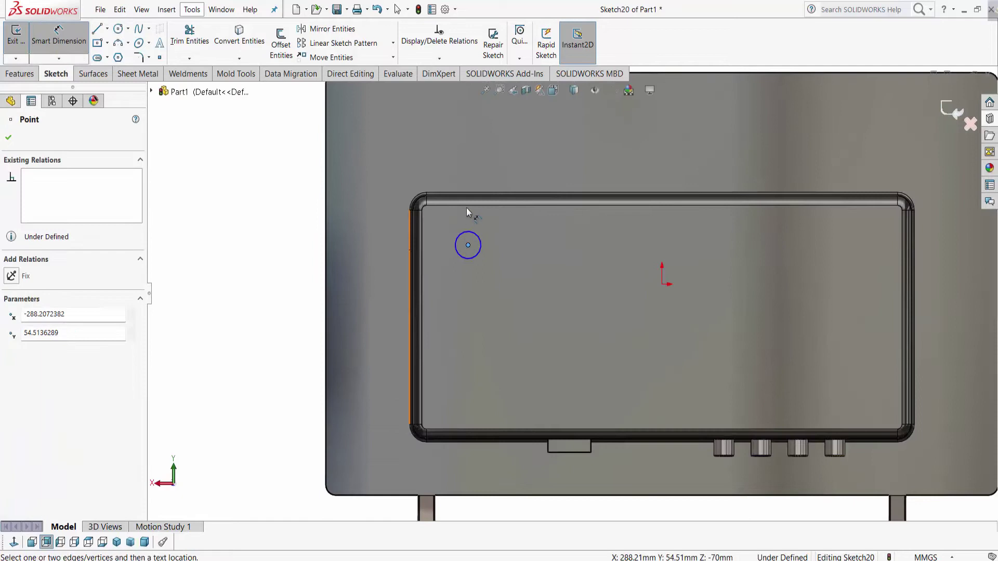
pyautogui.click(466, 207)
pyautogui.click(310, 224)
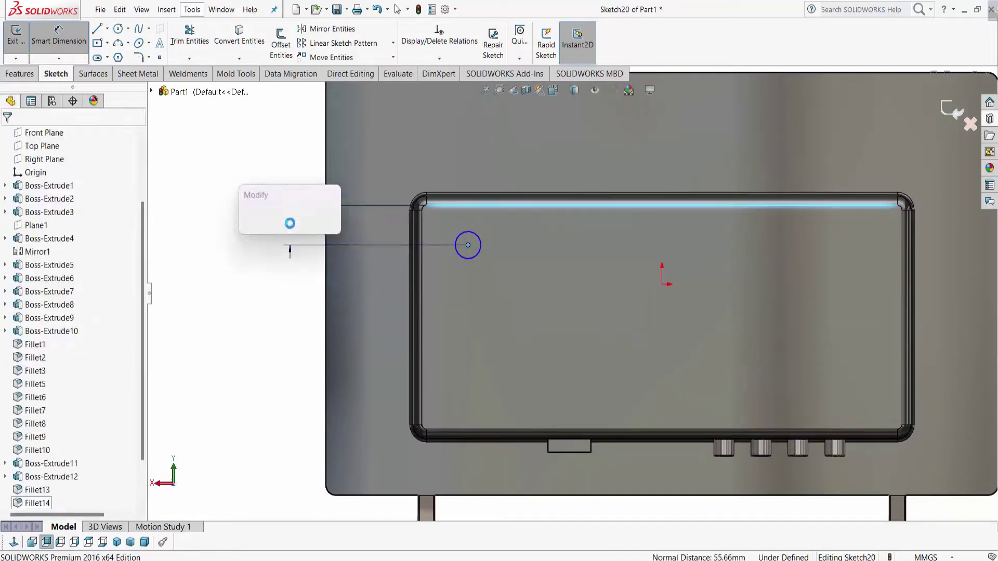
pyautogui.write('50')
pyautogui.press('Return')
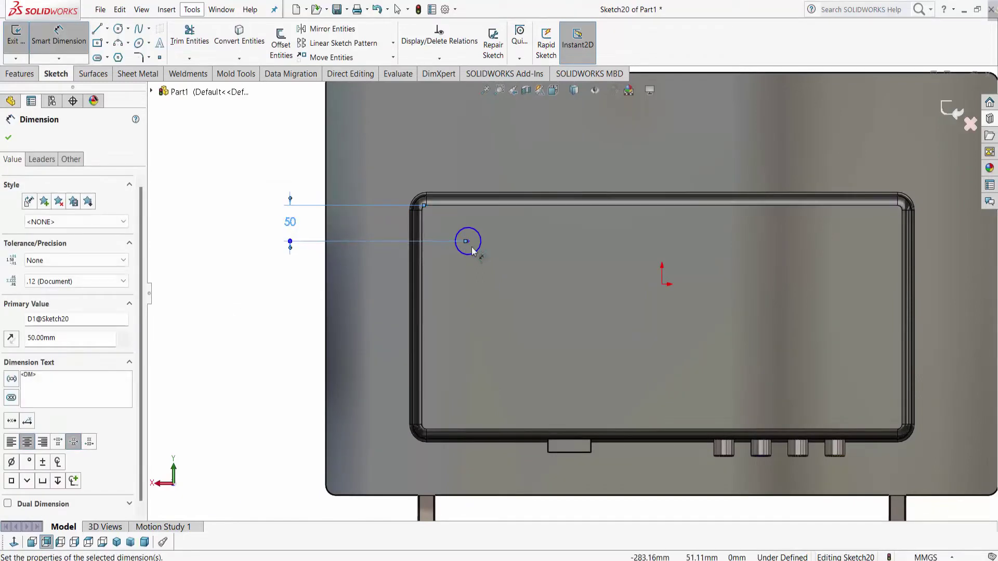
pyautogui.click(467, 243)
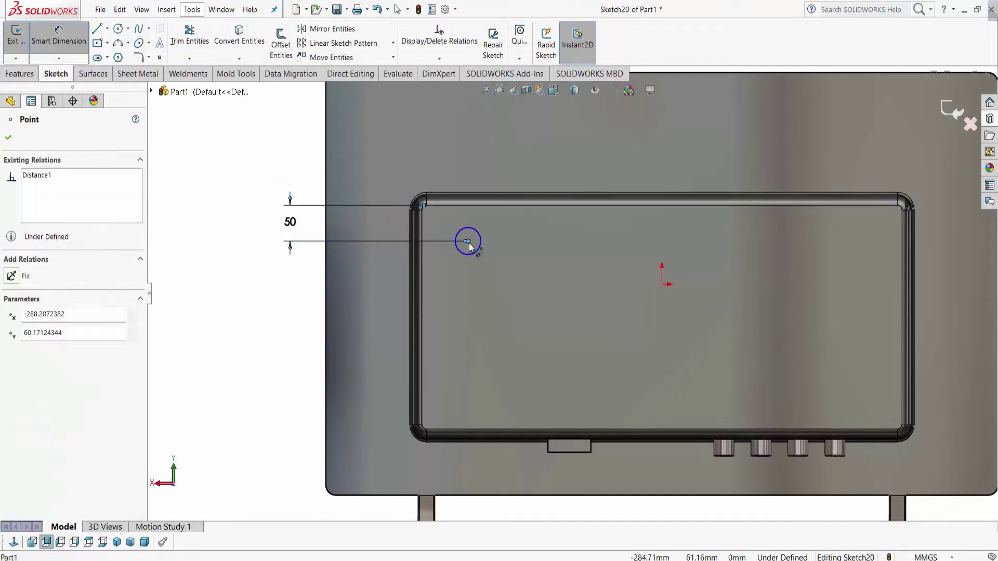
pyautogui.click(422, 265)
pyautogui.click(460, 162)
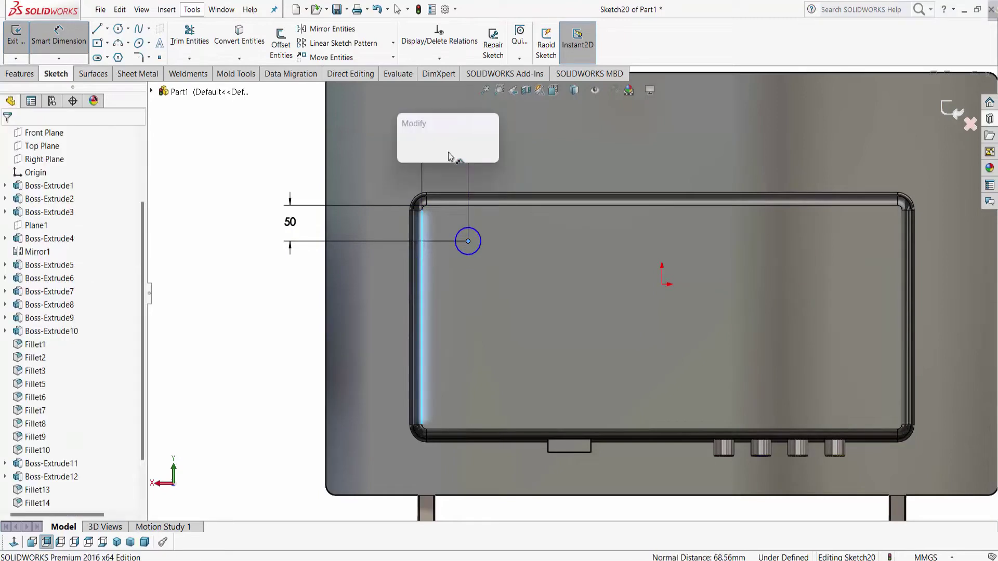
pyautogui.write('60')
pyautogui.press('Return')
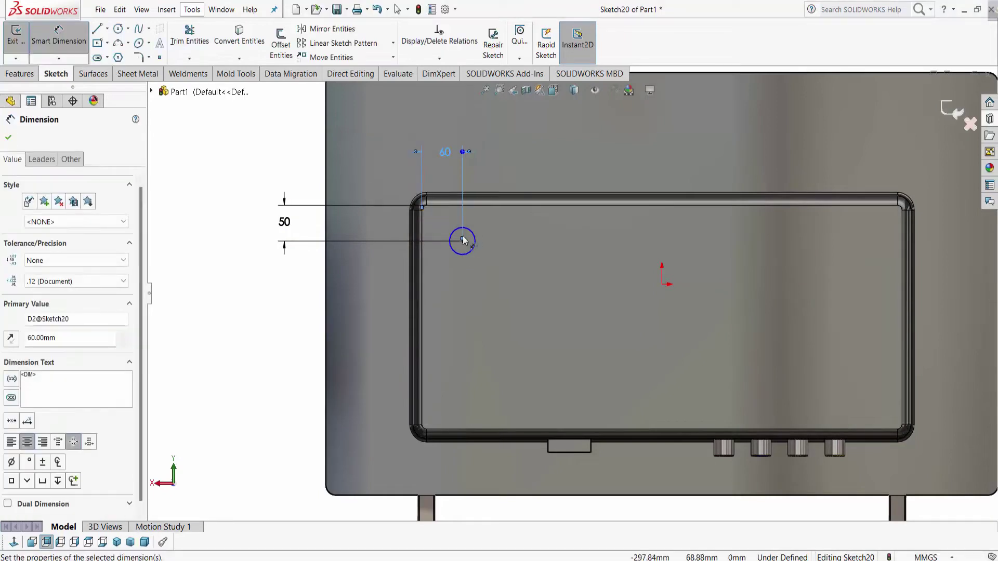
# - Dimension the circle's diameter, entering 5, then reopen the value to edit it
pyautogui.click(473, 239)
pyautogui.click(499, 166)
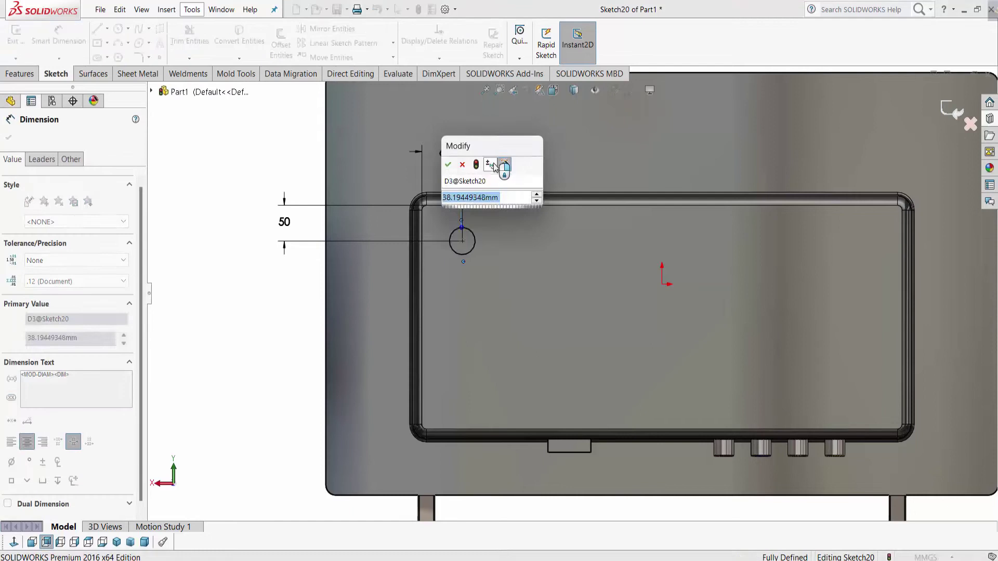
pyautogui.write('5')
pyautogui.press('Return')
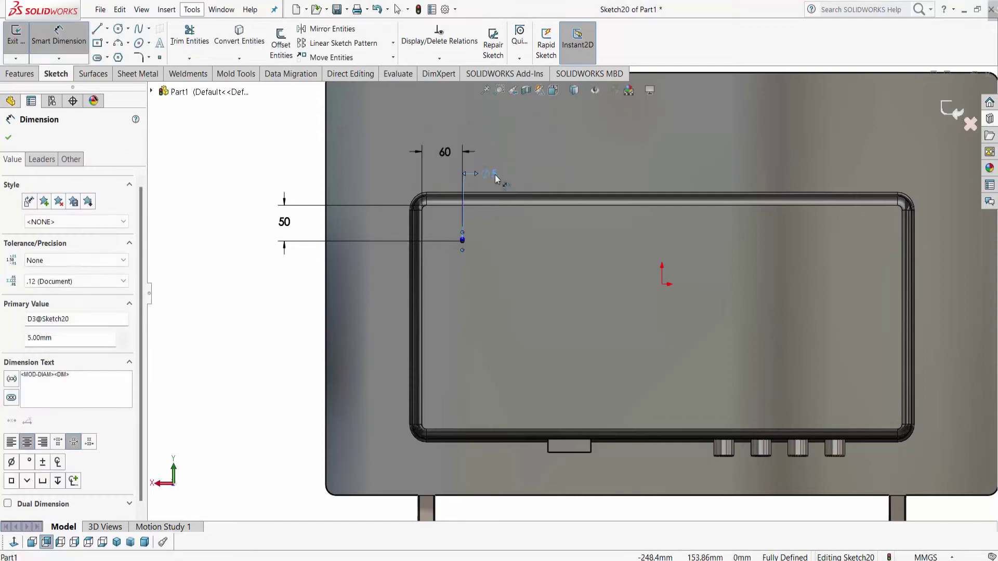
pyautogui.doubleClick(495, 176)
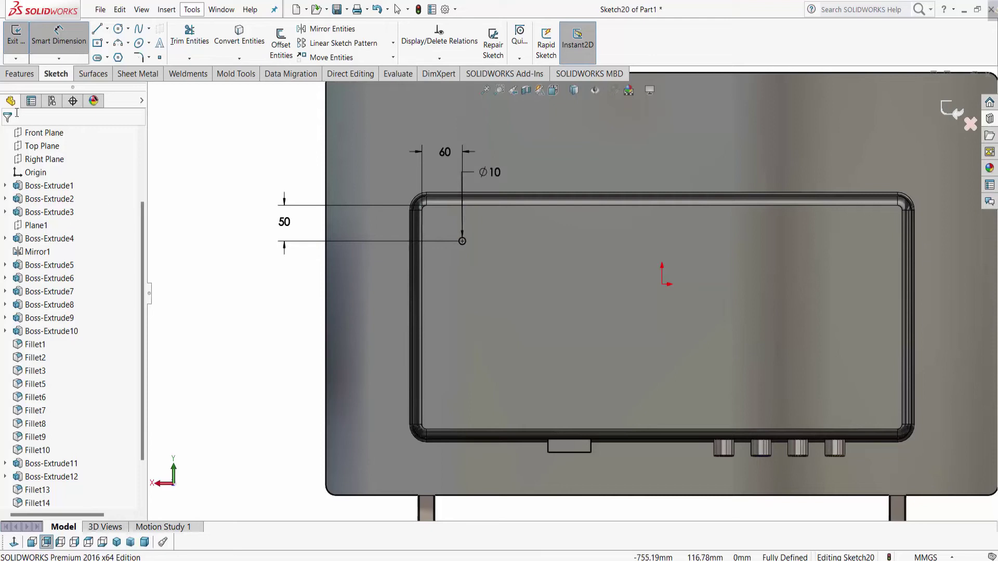
# - Pattern the Ø10 circle 12 × 10 at 25 mm spacing along the panel's top and side edges
pyautogui.click(14, 76)
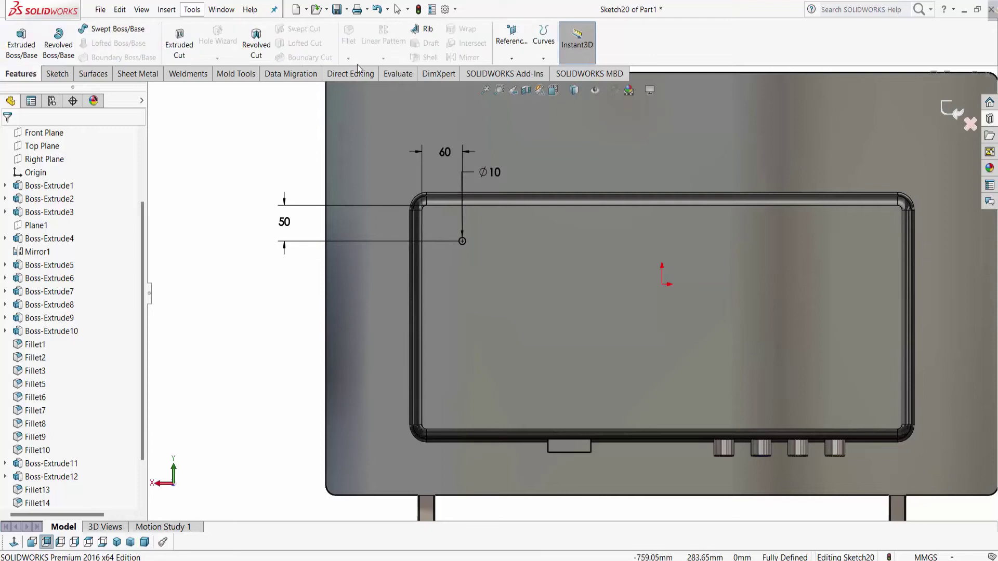
pyautogui.click(59, 76)
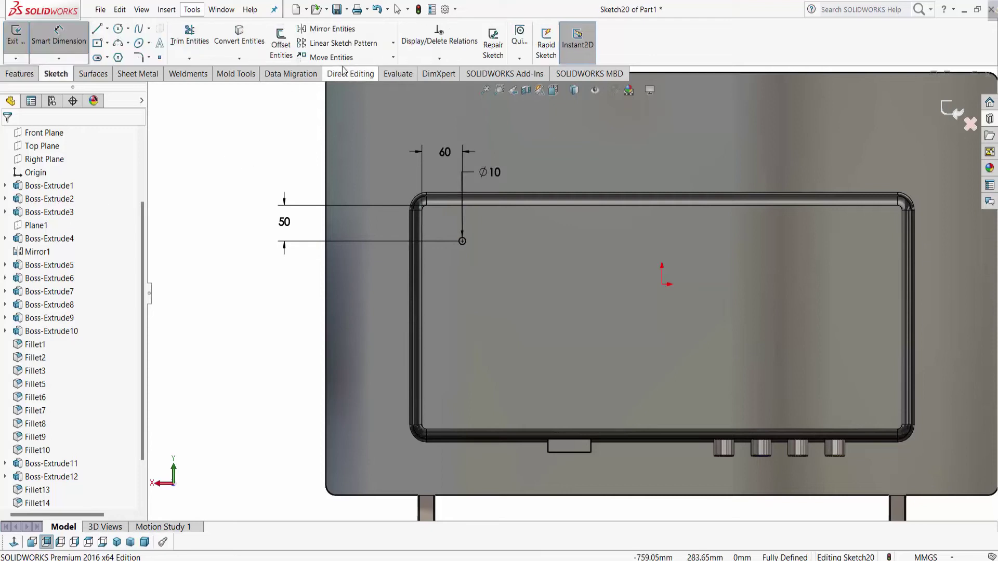
pyautogui.click(395, 46)
pyautogui.click(373, 57)
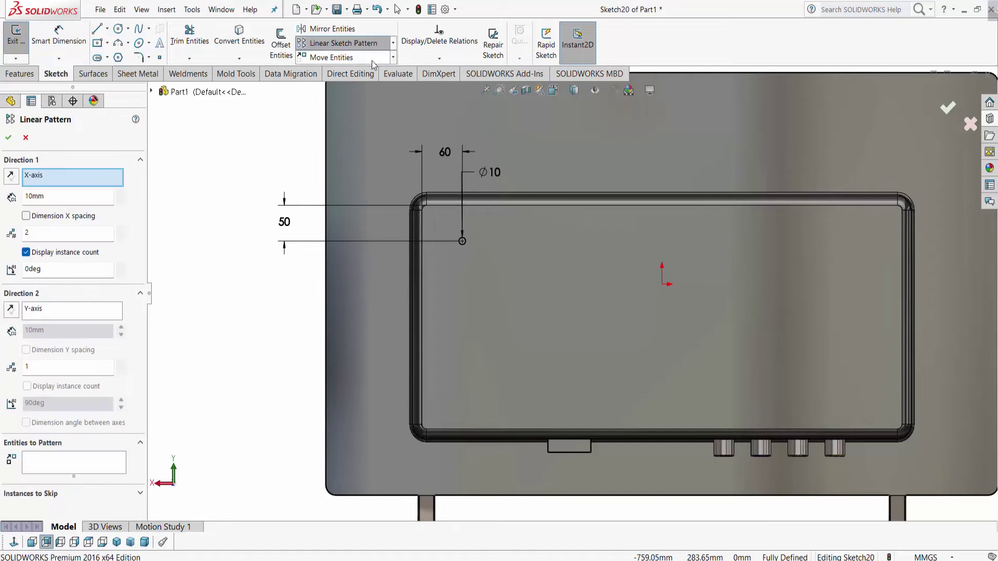
pyautogui.click(493, 207)
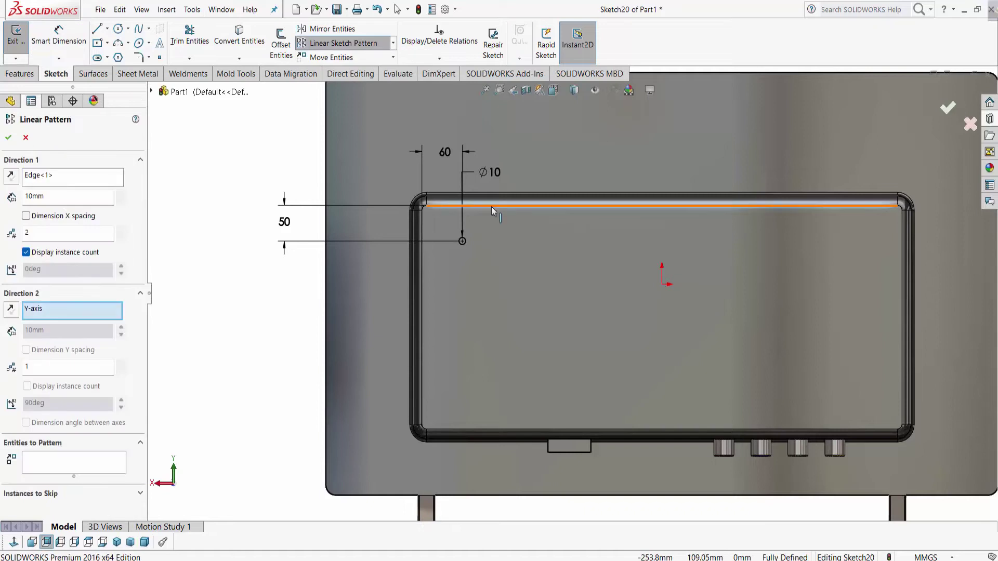
pyautogui.click(467, 248)
pyautogui.write('12')
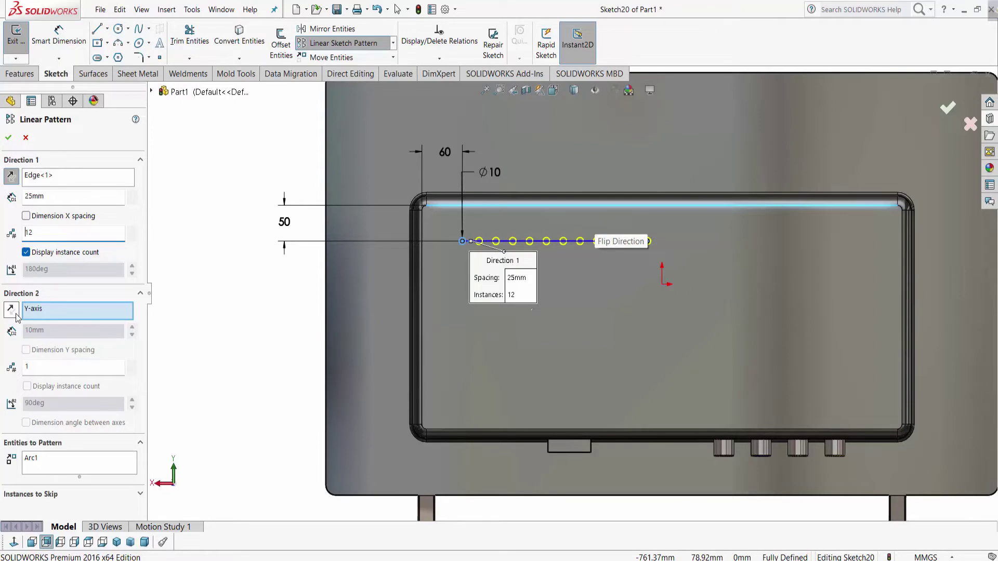
pyautogui.click(14, 314)
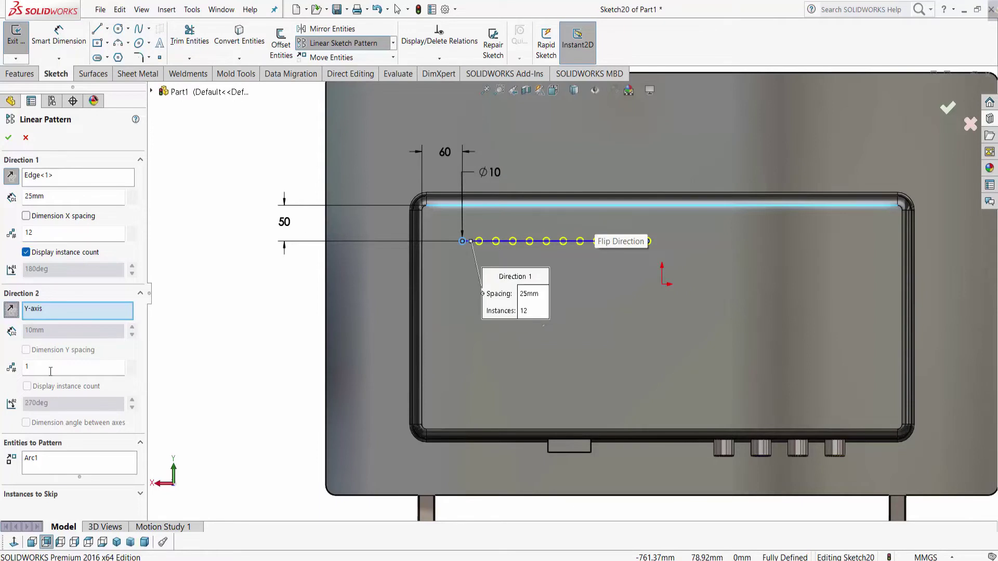
pyautogui.click(423, 311)
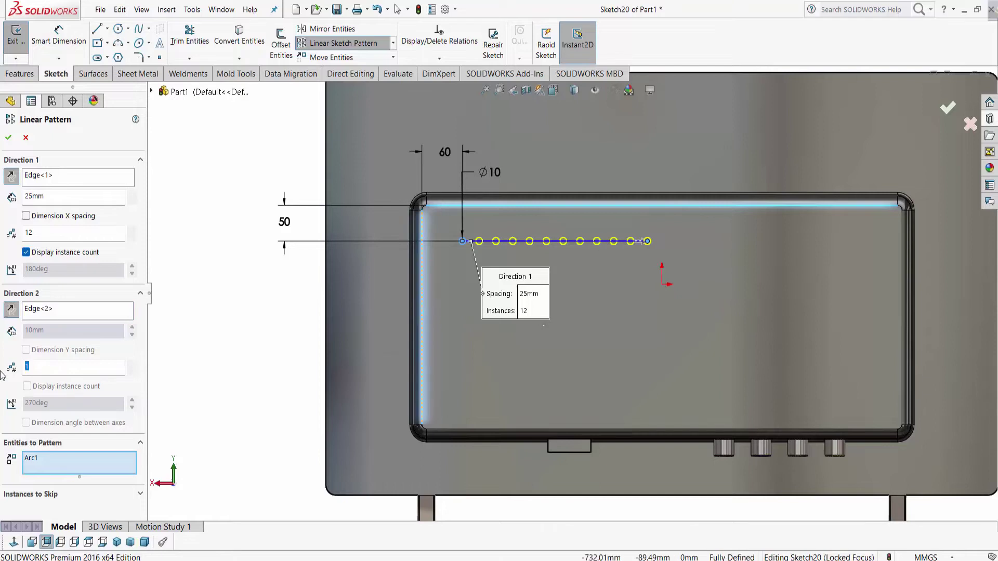
pyautogui.write('10')
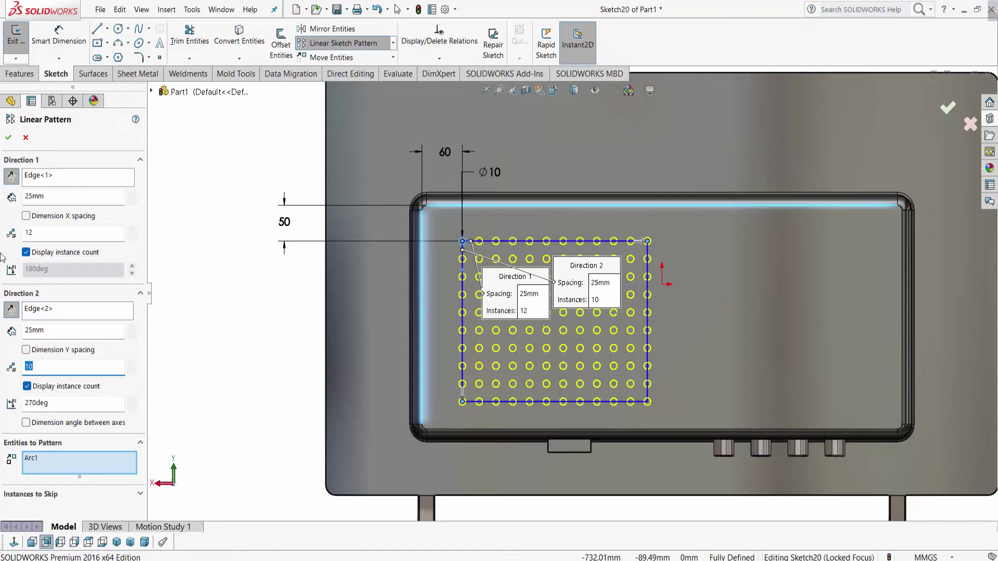
pyautogui.click(9, 139)
pyautogui.click(19, 74)
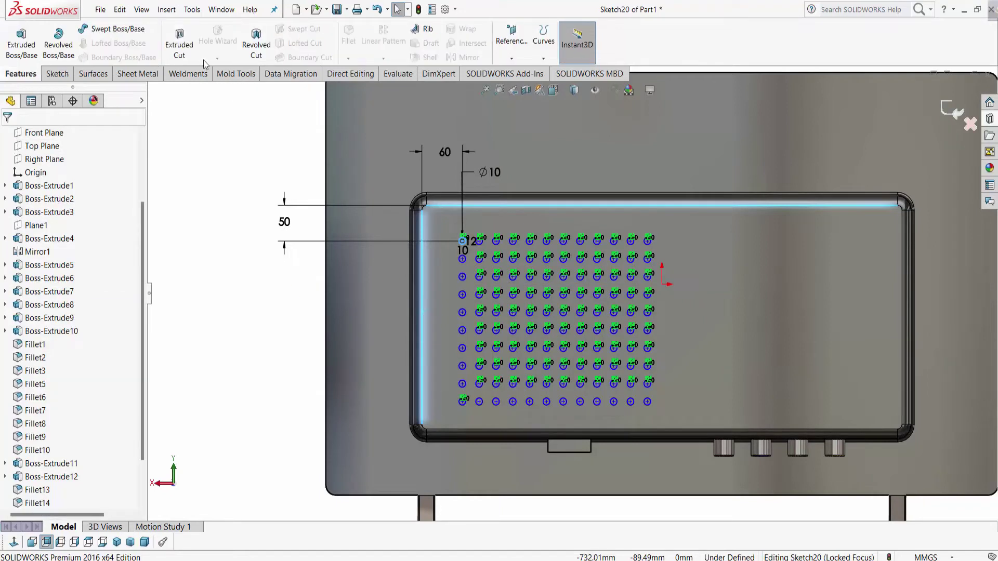
# - Extrude-cut the 12 × 10 circle grid Up To Next to make vent holes in the panel
pyautogui.click(185, 54)
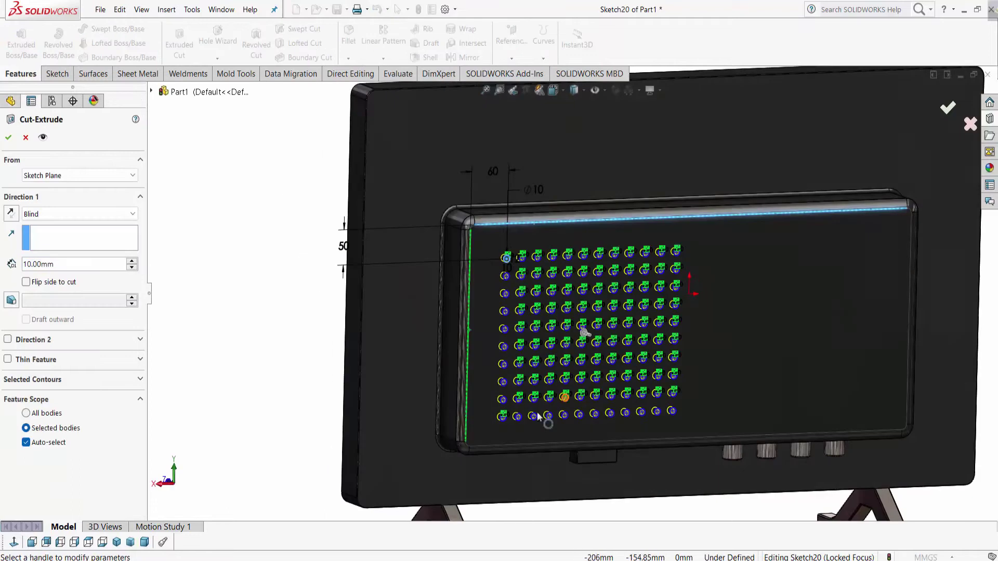
pyautogui.click(49, 214)
pyautogui.click(41, 252)
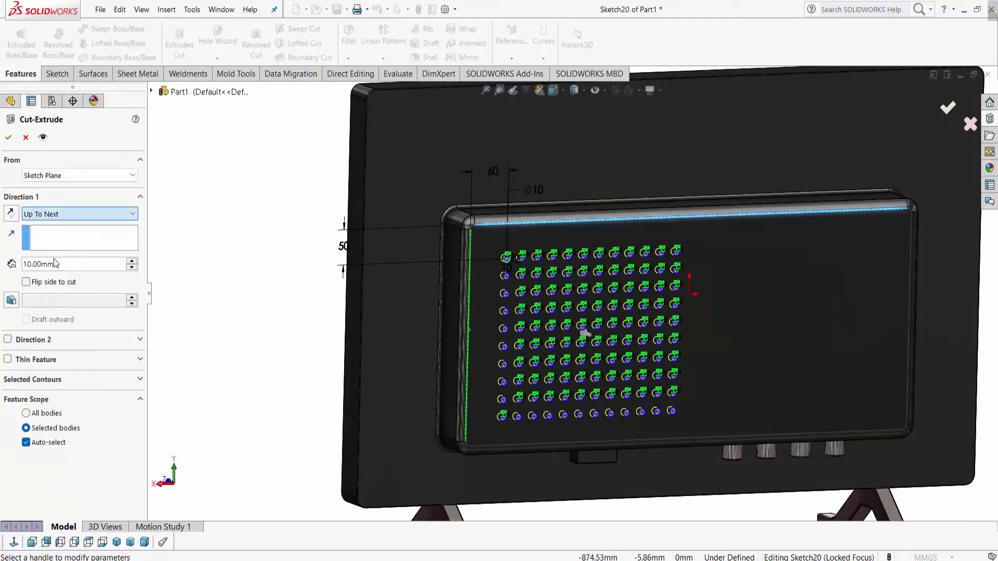
pyautogui.click(9, 138)
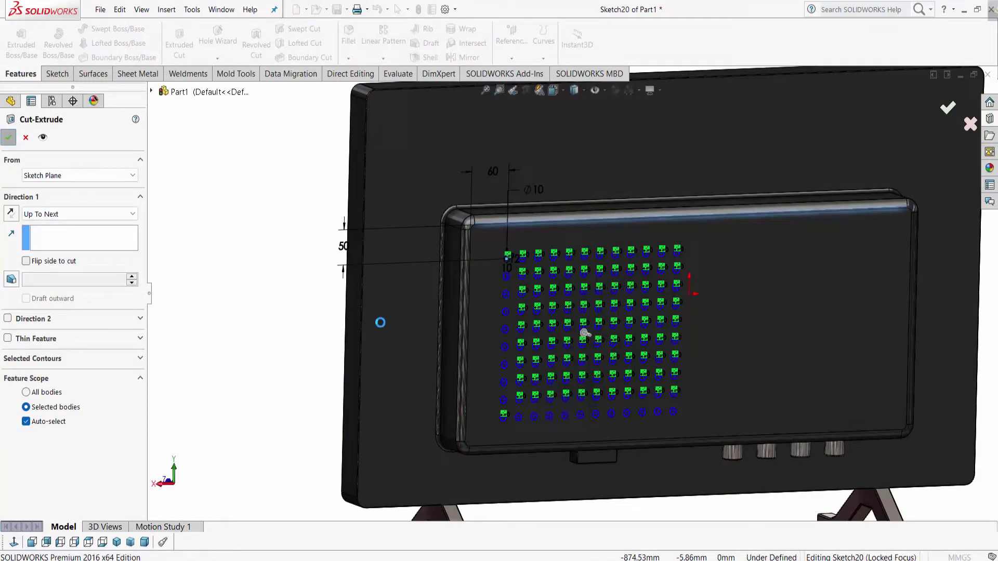
# - Orbit and zoom to inspect the perforated panel and the whole monitor and stand
pyautogui.moveTo(524, 383); pyautogui.dragTo(755, 334, button='middle')
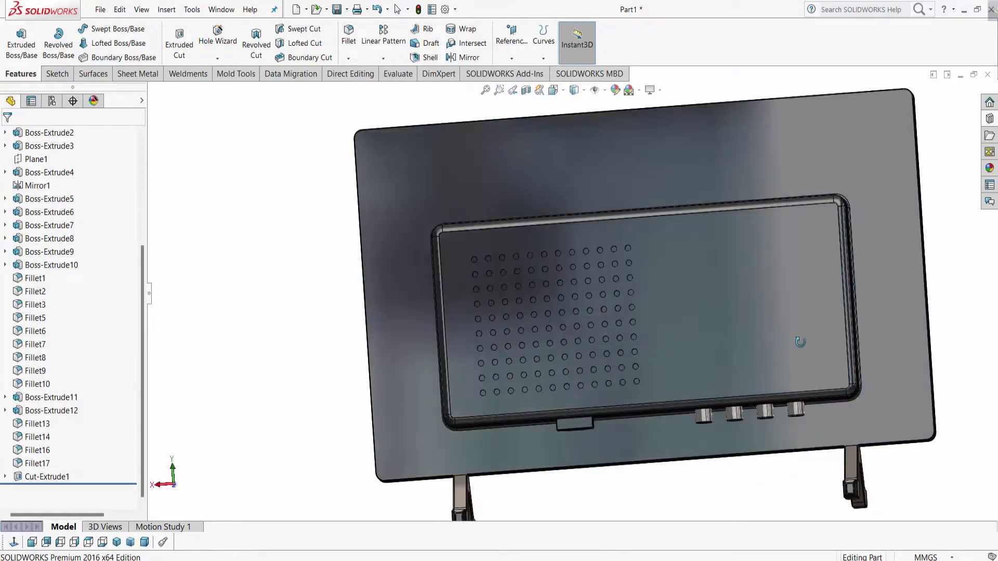
pyautogui.scroll(-5, 728, 340)
pyautogui.moveTo(704, 343); pyautogui.dragTo(647, 291, button='middle')
pyautogui.scroll(3, 647, 291)
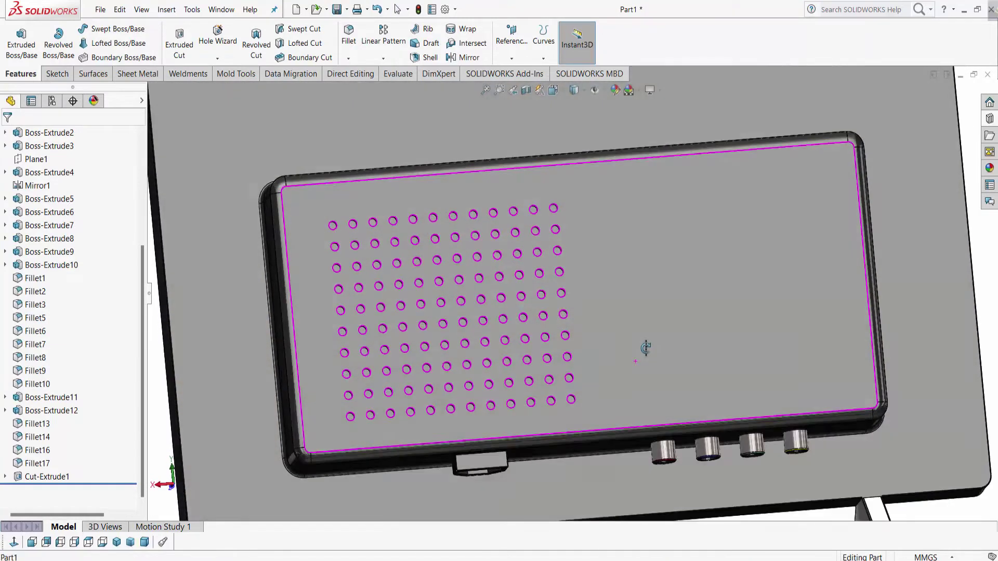
pyautogui.moveTo(646, 350)
pyautogui.mouseDown(button='middle')
pyautogui.moveTo(610, 413)
pyautogui.moveTo(776, 394)
pyautogui.moveTo(712, 390)
pyautogui.moveTo(633, 134)
pyautogui.mouseUp(button='middle')
# - Switch to shaded-with-edges display and orbit to a three-quarter view of the monitor
pyautogui.click(577, 92)
pyautogui.click(576, 122)
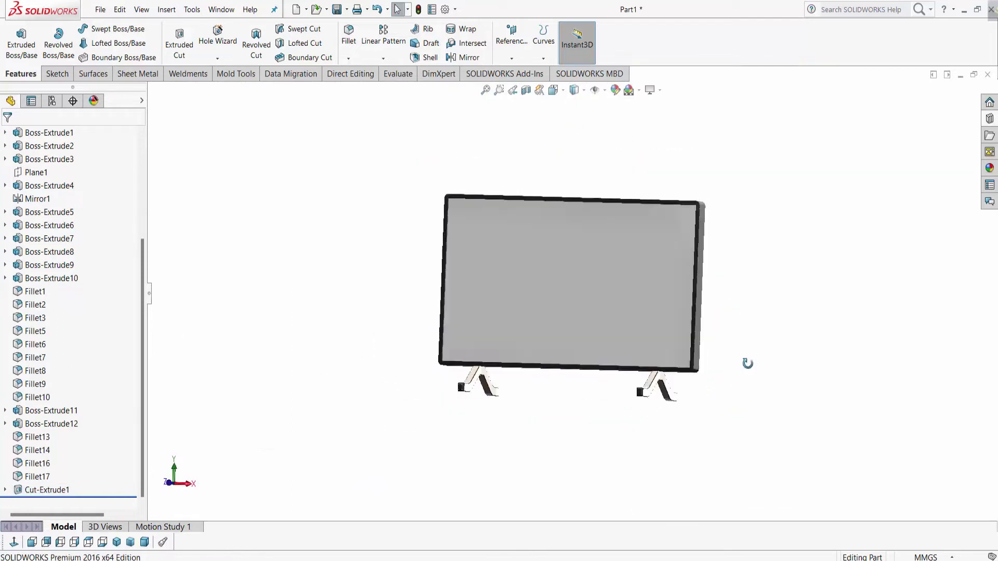
pyautogui.moveTo(748, 363)
pyautogui.mouseDown(button='middle')
pyautogui.moveTo(608, 313)
pyautogui.moveTo(597, 346)
pyautogui.moveTo(568, 313)
pyautogui.moveTo(597, 328)
pyautogui.moveTo(575, 350)
pyautogui.moveTo(636, 309)
pyautogui.moveTo(786, 337)
pyautogui.moveTo(594, 335)
pyautogui.moveTo(626, 252)
pyautogui.moveTo(651, 303)
pyautogui.moveTo(731, 352)
pyautogui.moveTo(784, 354)
pyautogui.moveTo(816, 338)
pyautogui.mouseUp(button='middle')
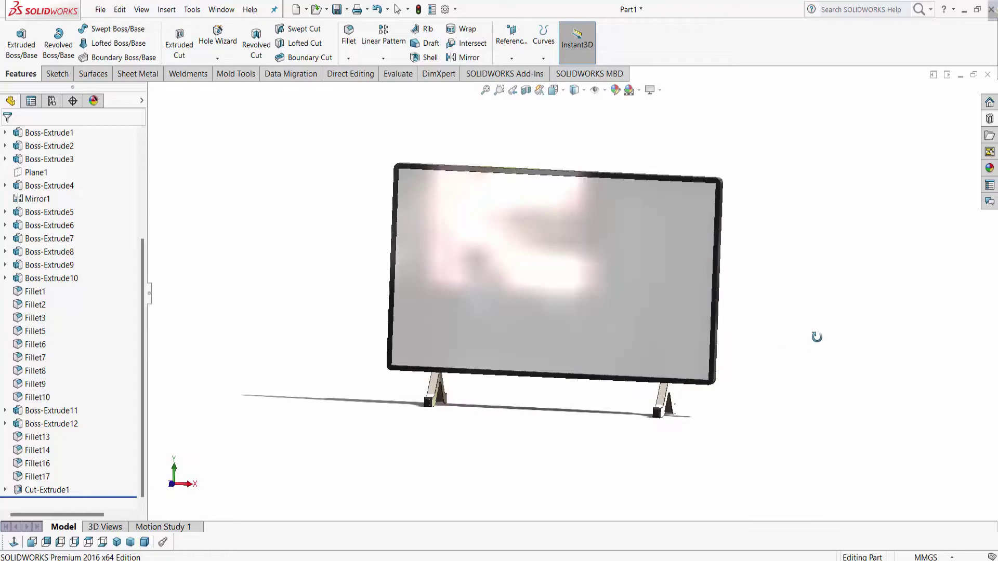
pyautogui.scroll(-3, 526, 347)
pyautogui.scroll(-2, 446, 379)
pyautogui.scroll(2, 626, 387)
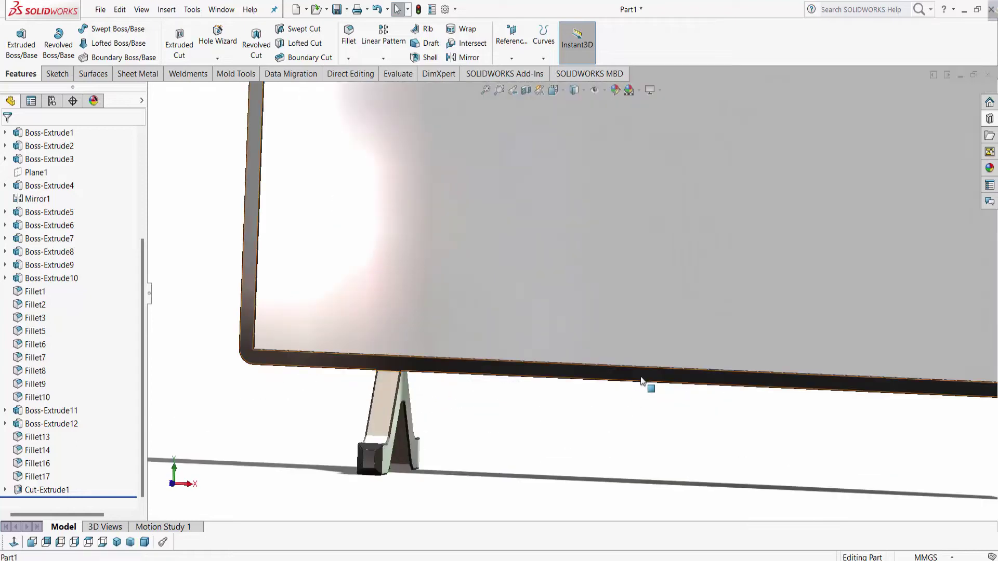
pyautogui.scroll(3, 585, 294)
# - Sketch a small button circle on the bottom bezel face, just below the origin
pyautogui.rightClick(588, 273)
pyautogui.click(607, 253)
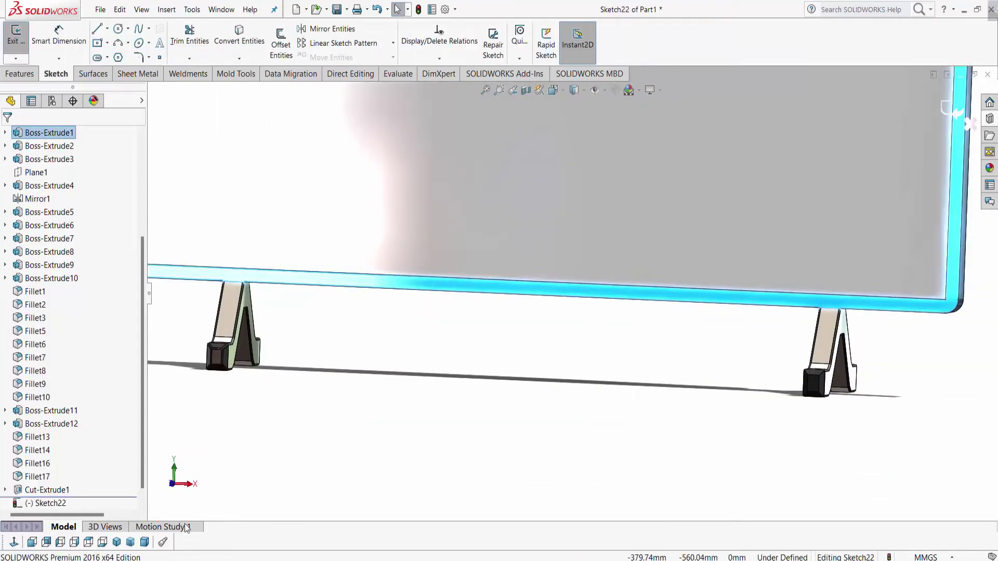
pyautogui.click(13, 543)
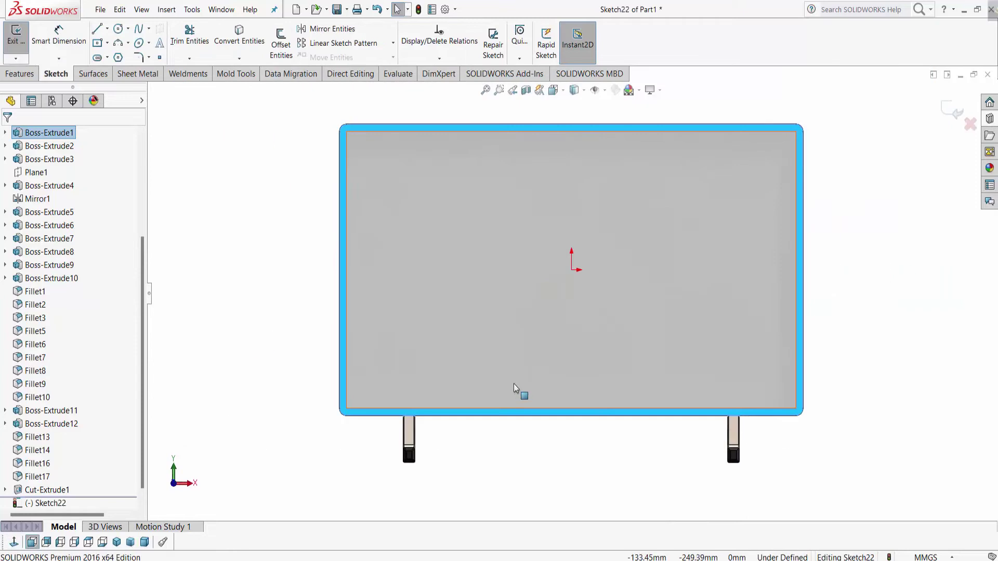
pyautogui.scroll(-2, 562, 202)
pyautogui.click(119, 28)
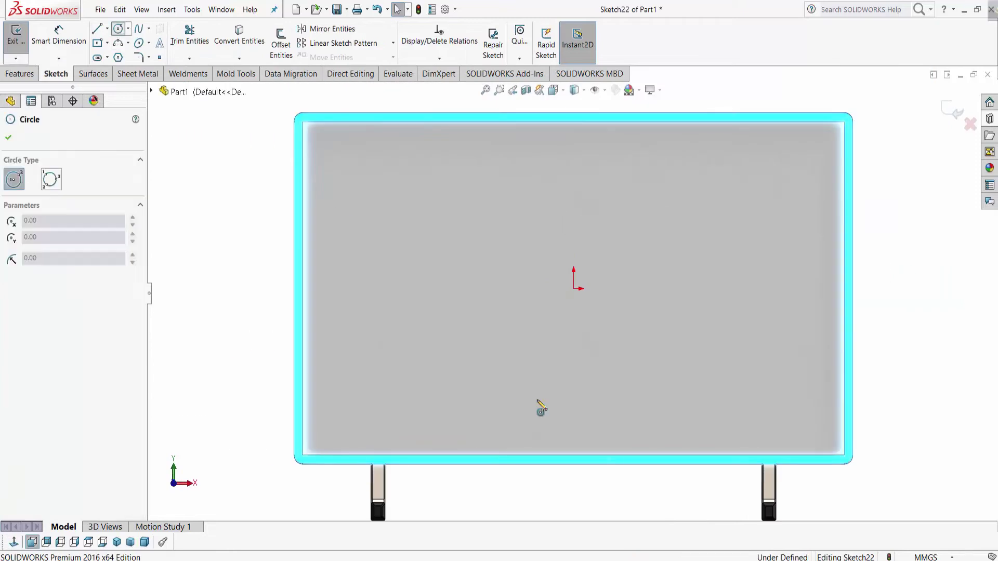
pyautogui.scroll(-2, 556, 434)
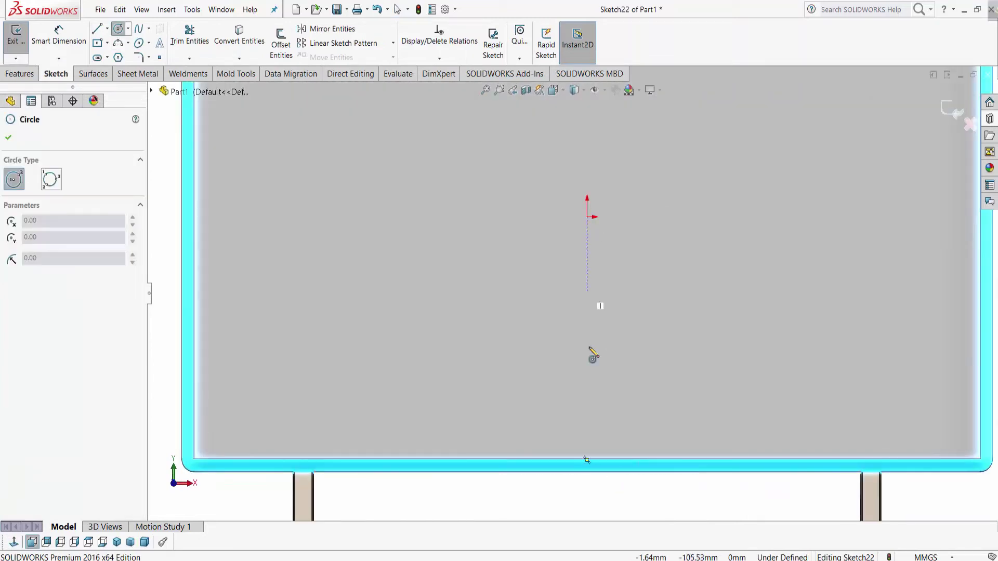
pyautogui.click(587, 460)
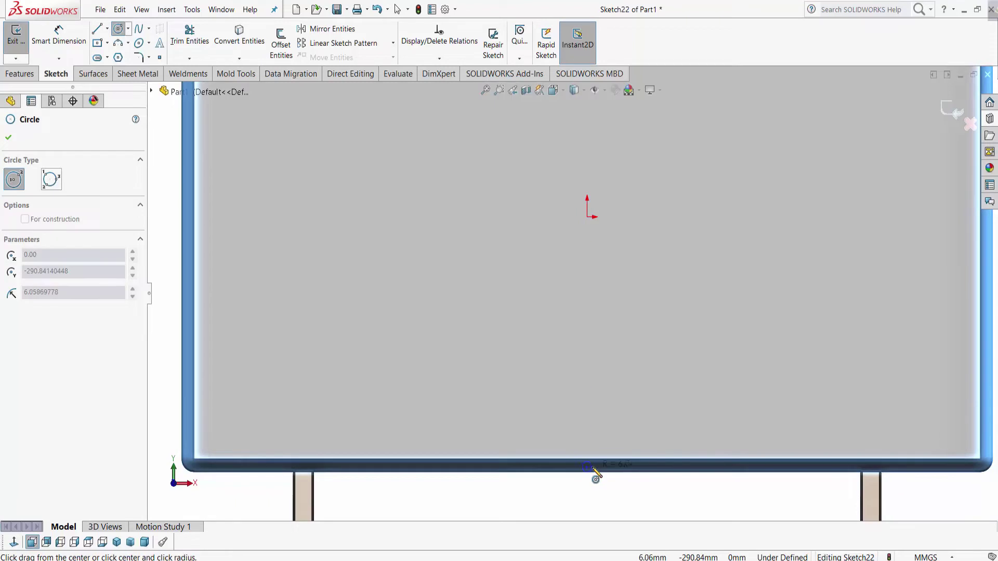
pyautogui.click(595, 474)
pyautogui.scroll(-3, 608, 460)
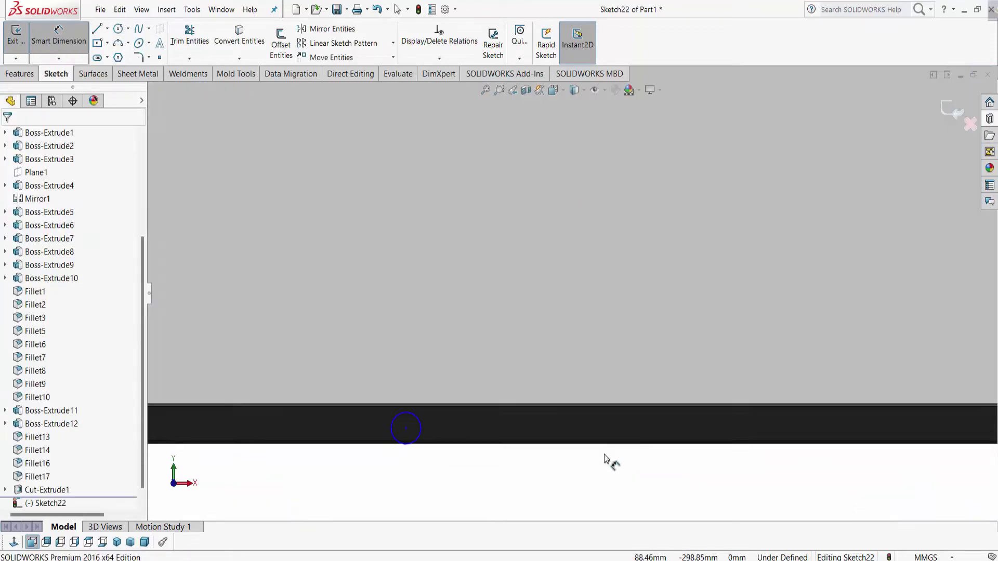
pyautogui.scroll(-2, 520, 442)
# - Dimension the circle 6.50 mm from the bezel edge with an 8 mm diameter
pyautogui.click(325, 383)
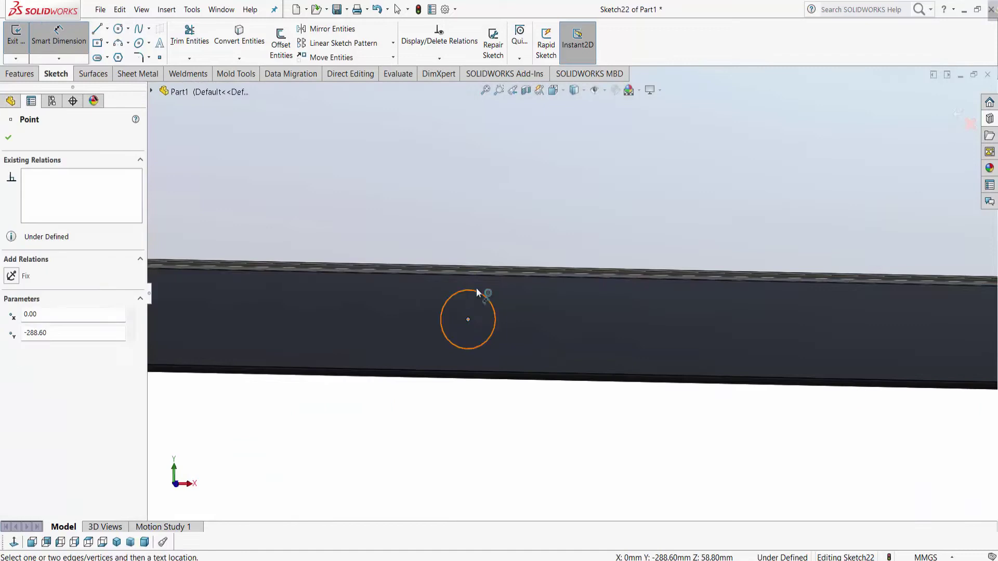
pyautogui.click(597, 242)
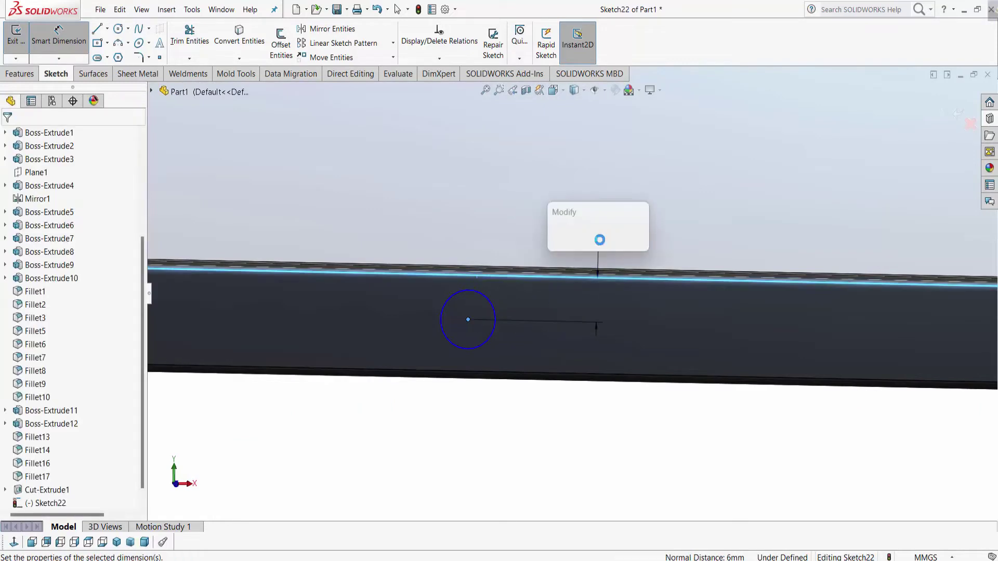
pyautogui.write('6.5')
pyautogui.press('Return')
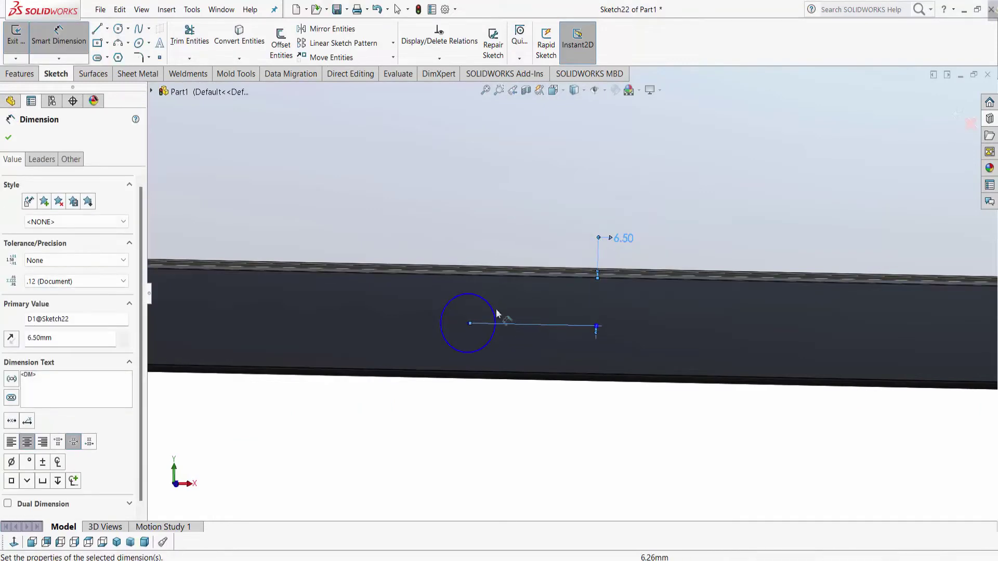
pyautogui.click(468, 324)
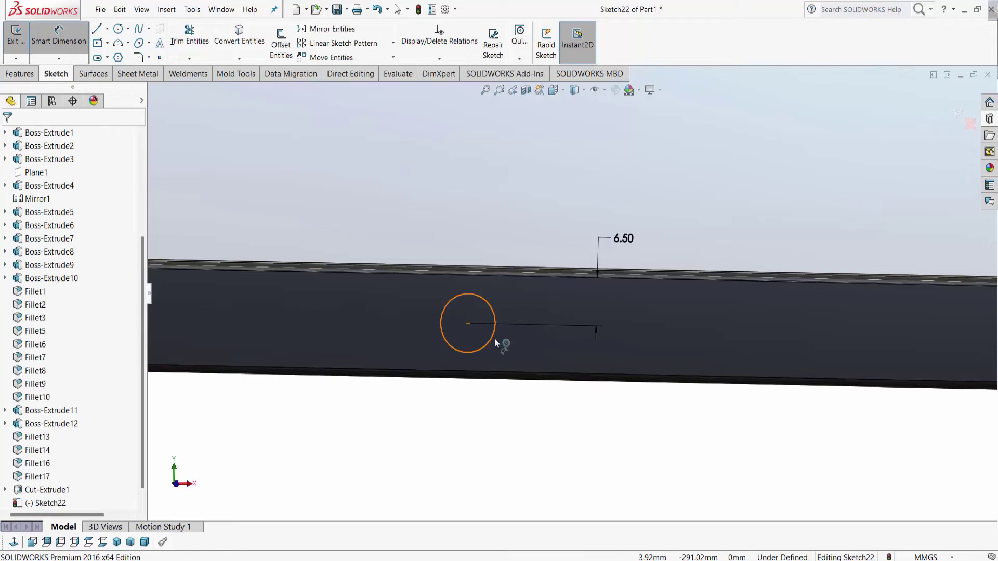
pyautogui.click(491, 339)
pyautogui.click(667, 343)
pyautogui.write('8')
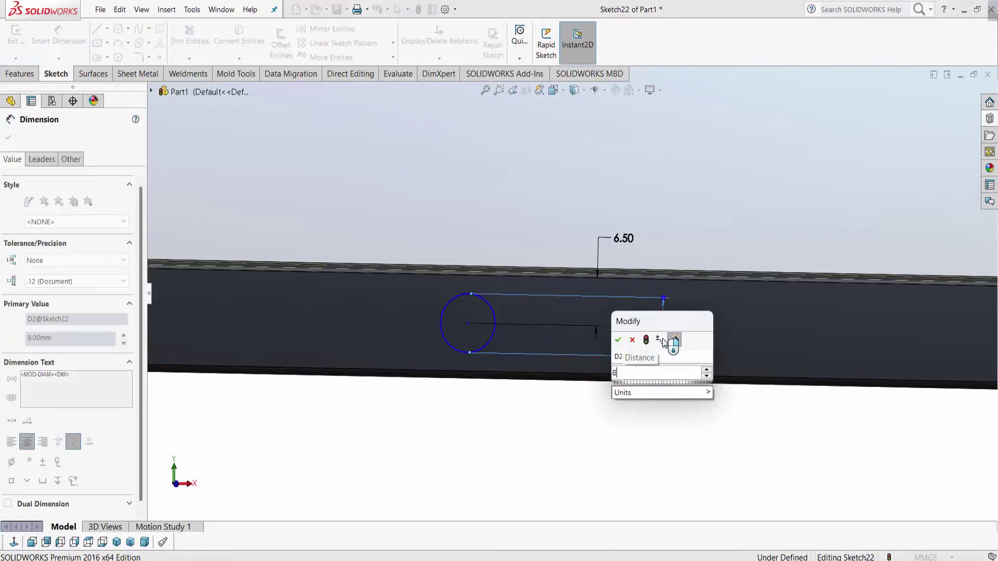
pyautogui.press('Return')
pyautogui.scroll(5, 617, 345)
pyautogui.scroll(5, 617, 344)
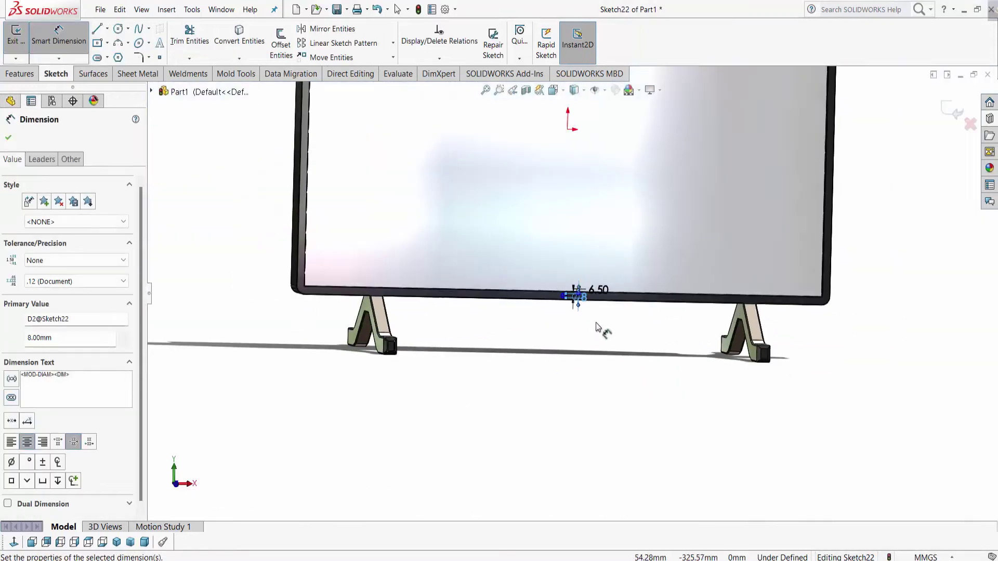
pyautogui.scroll(-2, 575, 323)
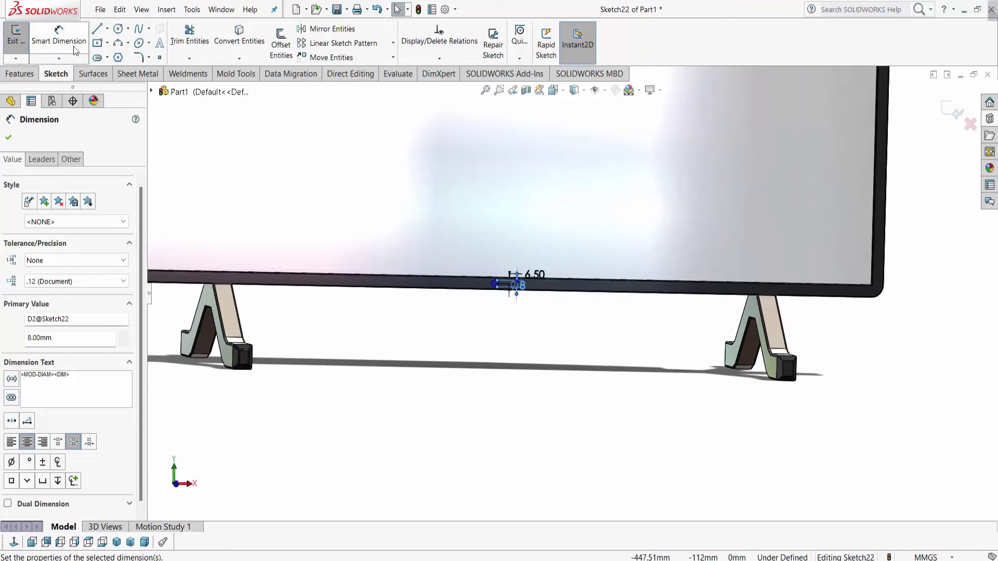
pyautogui.press('Escape')
# - Add a vertical relation between the circle centre and the origin
pyautogui.hotkey('ctrl', '8')
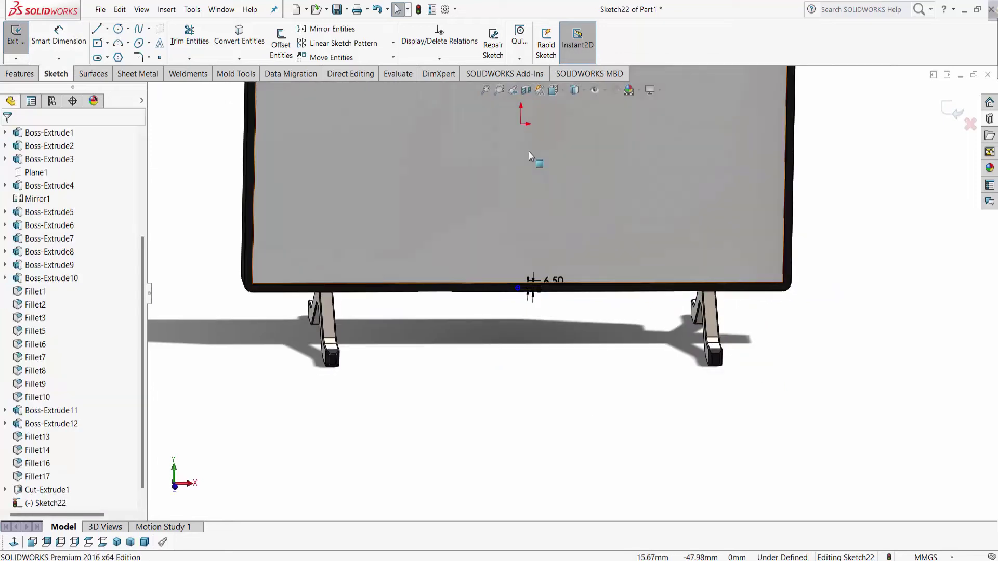
pyautogui.click(490, 333)
pyautogui.hotkey('ctrl', '1')
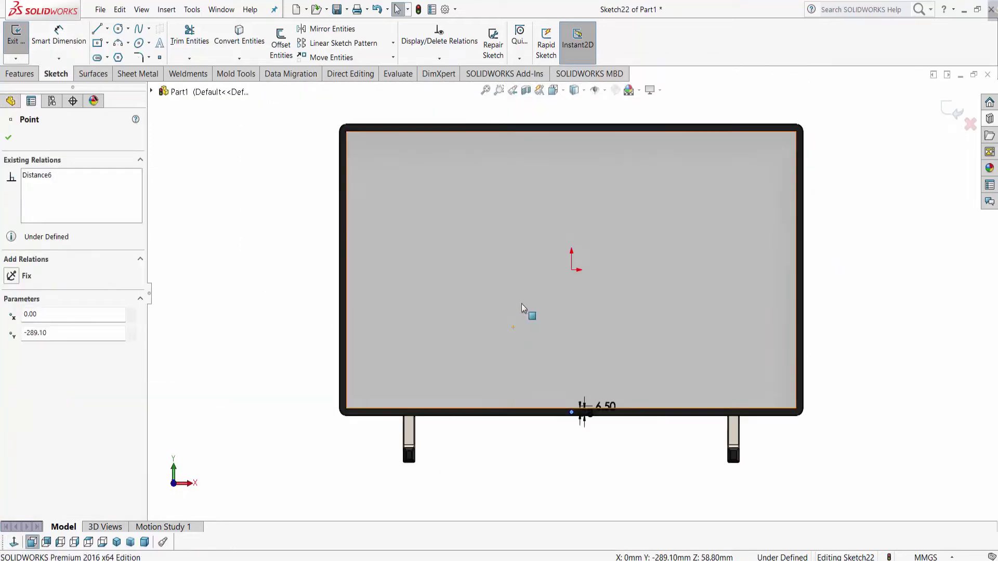
pyautogui.keyDown('ctrl'); pyautogui.click(573, 270); pyautogui.keyUp('ctrl')
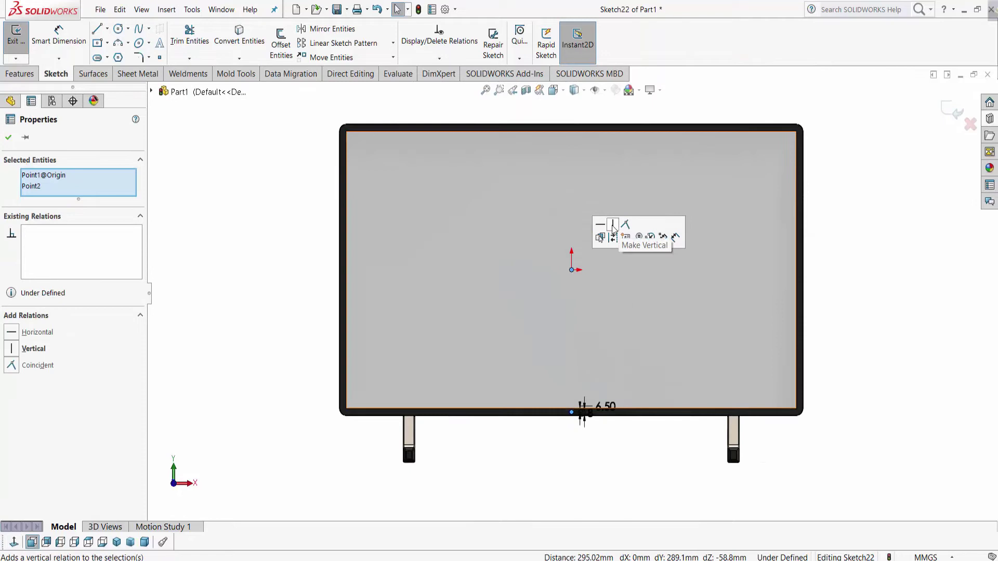
pyautogui.click(616, 231)
pyautogui.press('Escape')
pyautogui.scroll(-3, 640, 414)
pyautogui.scroll(-3, 430, 357)
pyautogui.scroll(1, 330, 349)
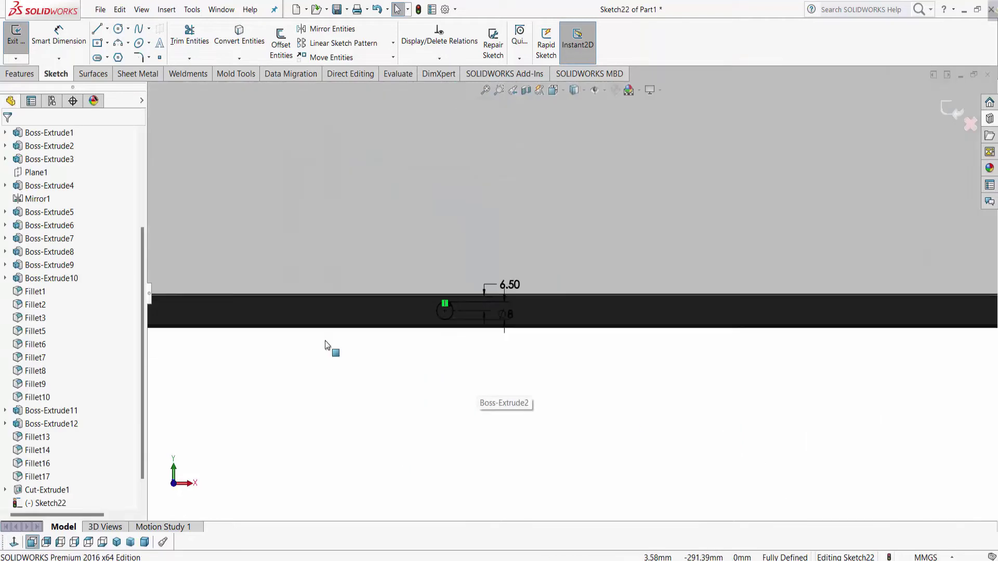
pyautogui.scroll(-1, 483, 310)
pyautogui.scroll(5, 541, 287)
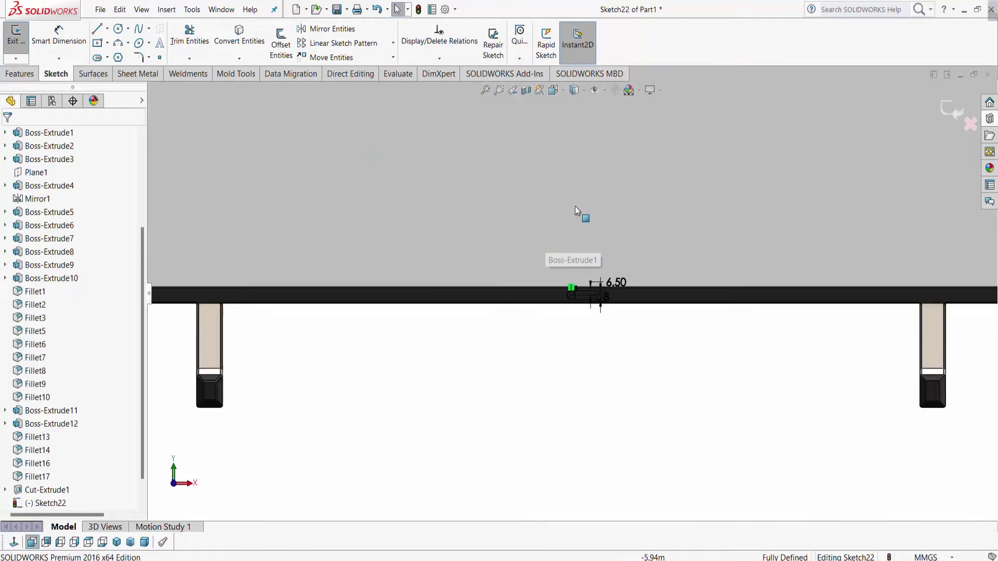
pyautogui.scroll(3, 575, 206)
pyautogui.click(36, 73)
# - Extrude the 8 mm button circle 1.50 mm out of the bottom bezel
pyautogui.click(21, 44)
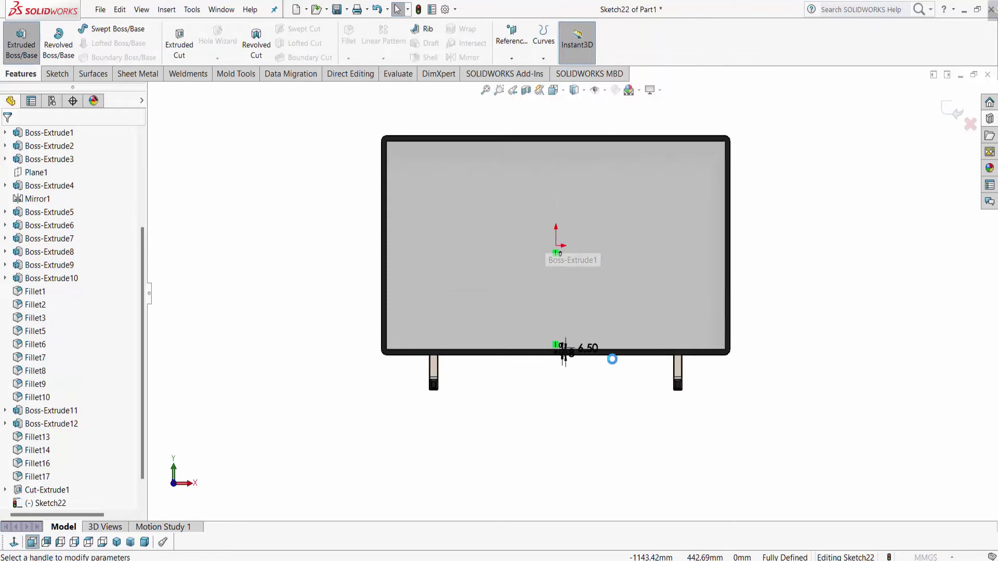
pyautogui.scroll(-4, 574, 309)
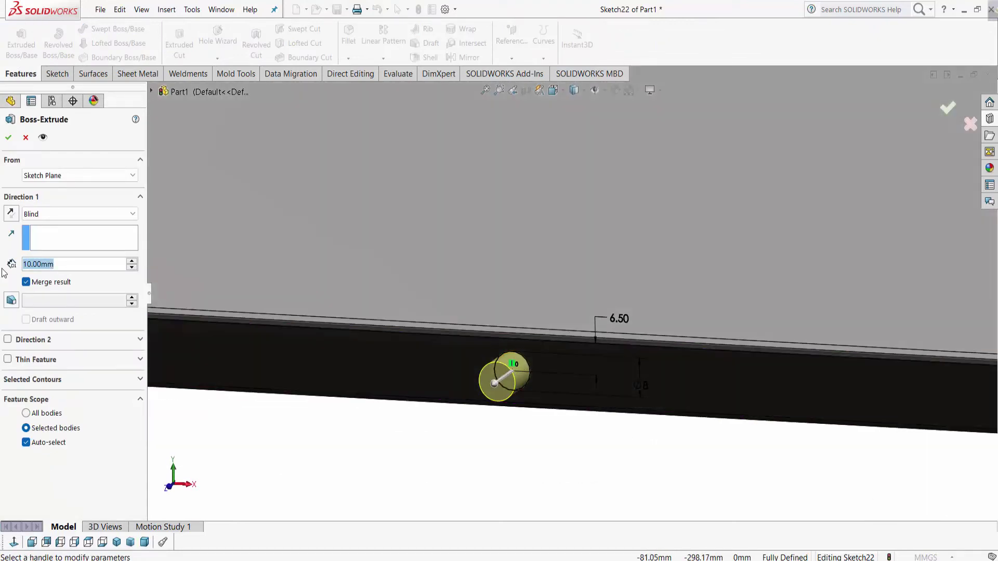
pyautogui.write('15')
pyautogui.press('Return')
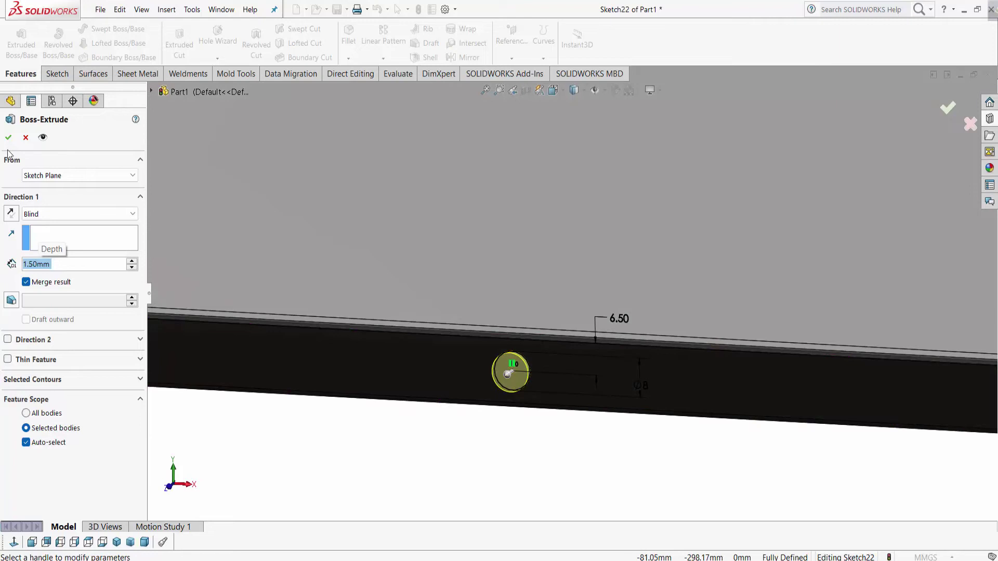
pyautogui.click(8, 137)
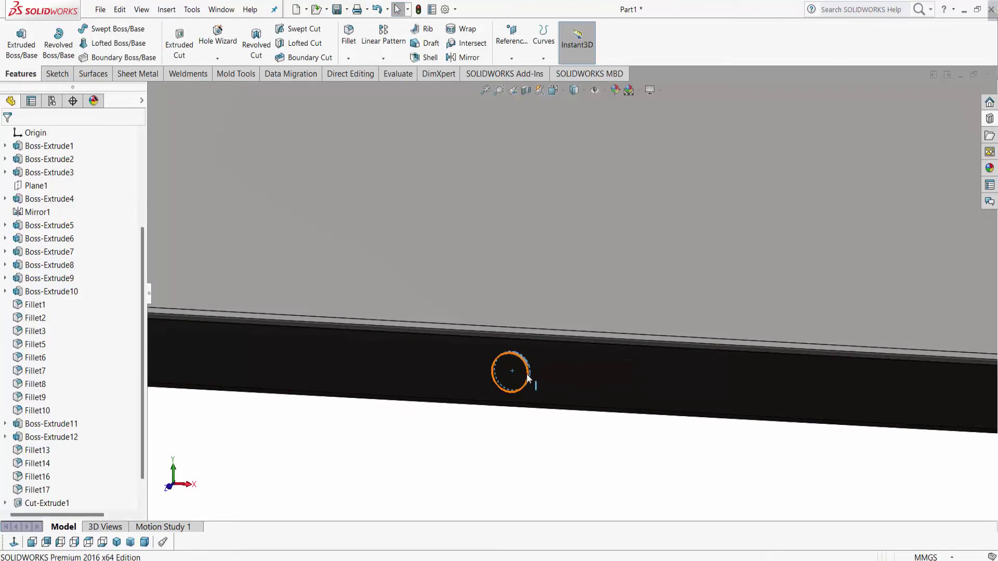
pyautogui.scroll(-3, 529, 376)
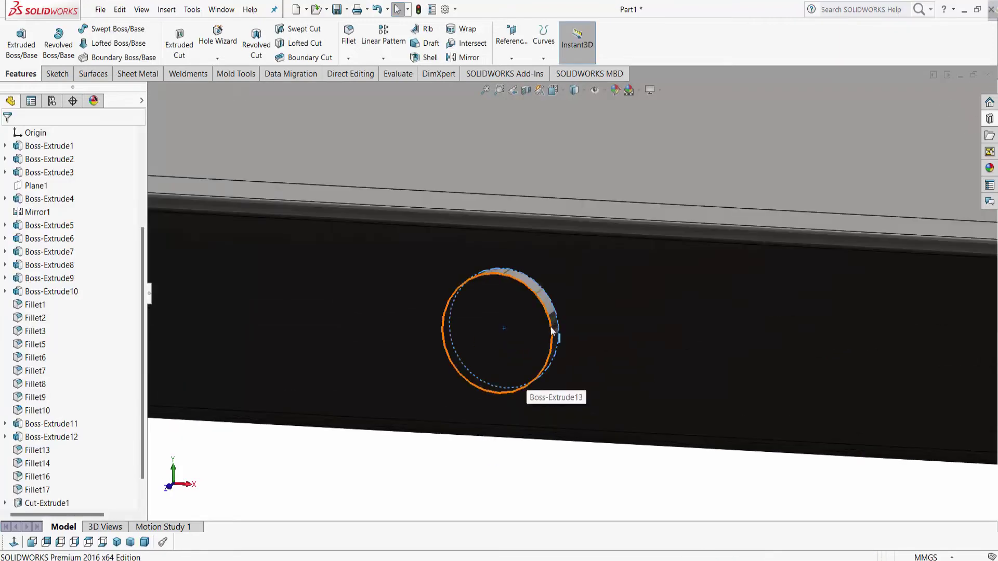
# - Round the button's circular outer edge with a 2 mm fillet
pyautogui.click(552, 331)
pyautogui.click(357, 46)
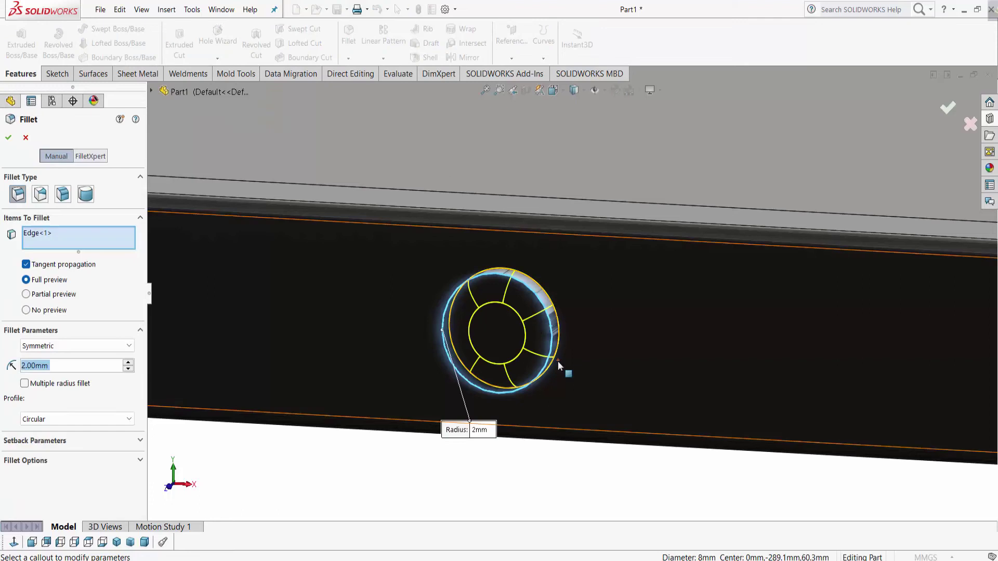
pyautogui.click(9, 137)
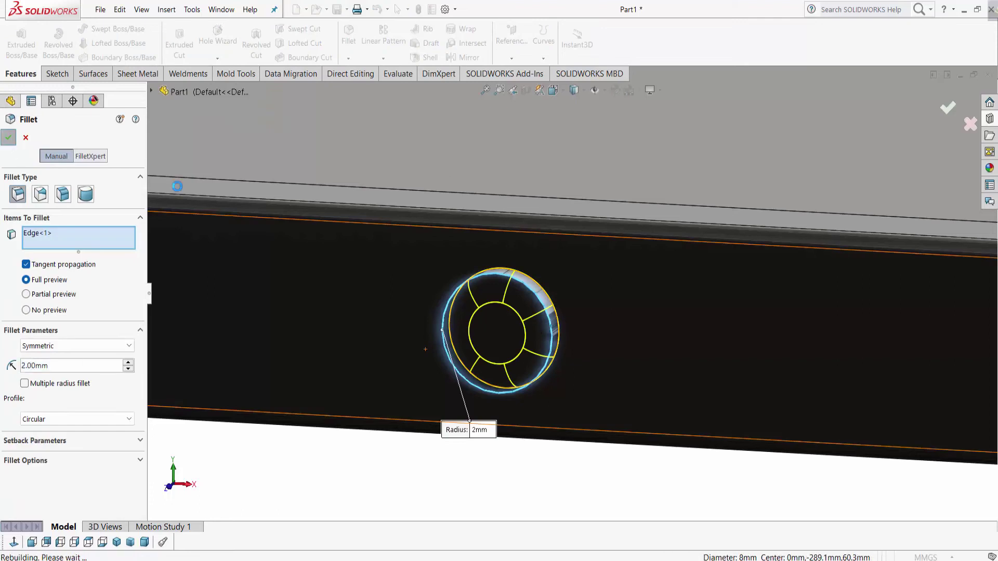
pyautogui.scroll(5, 641, 328)
pyautogui.scroll(5, 600, 414)
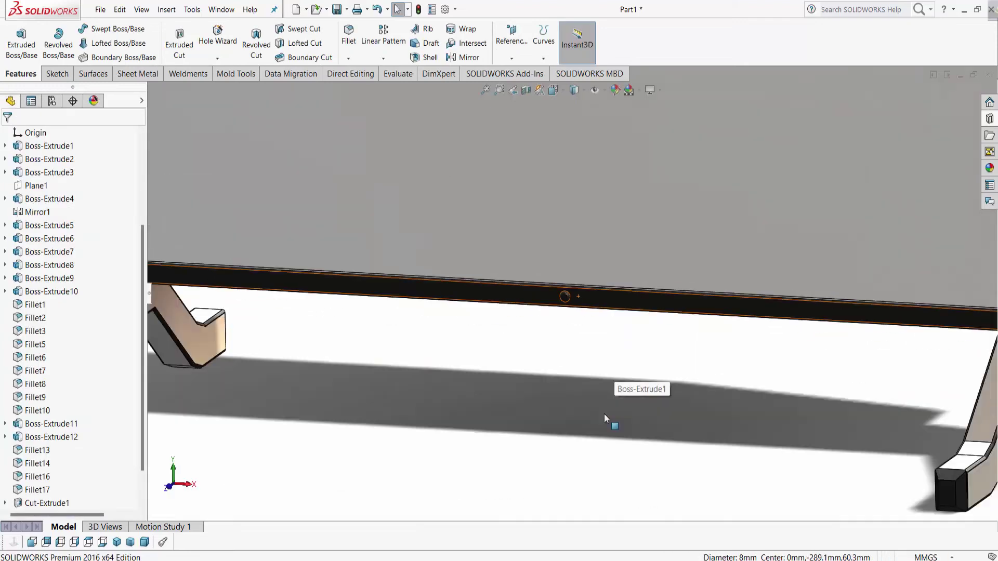
pyautogui.scroll(3, 569, 403)
pyautogui.moveTo(569, 402); pyautogui.dragTo(631, 268, button='middle')
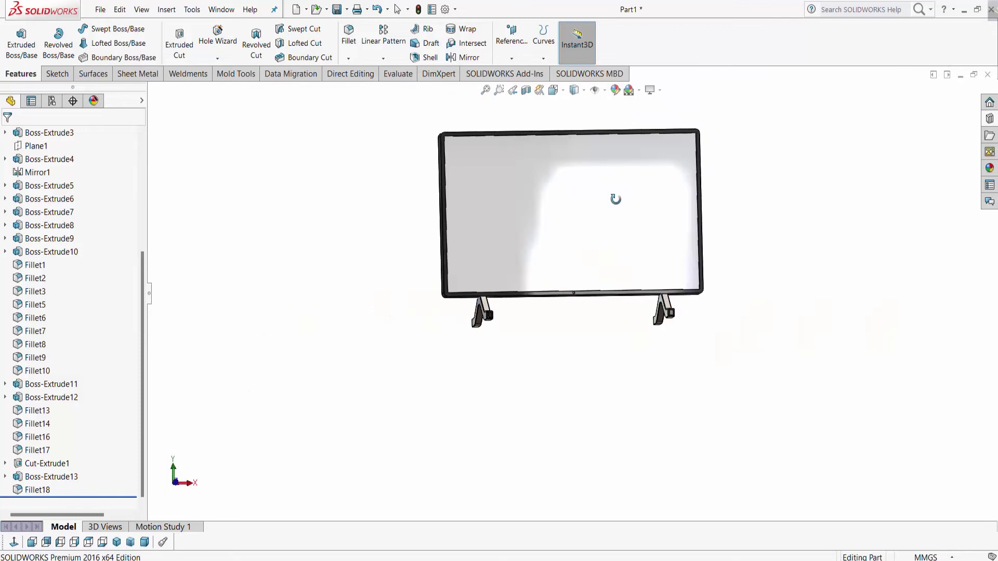
pyautogui.click(486, 89)
pyautogui.moveTo(755, 296)
pyautogui.mouseDown(button='middle')
pyautogui.moveTo(714, 324)
pyautogui.moveTo(763, 294)
pyautogui.moveTo(769, 415)
pyautogui.moveTo(570, 153)
pyautogui.mouseUp(button='middle')
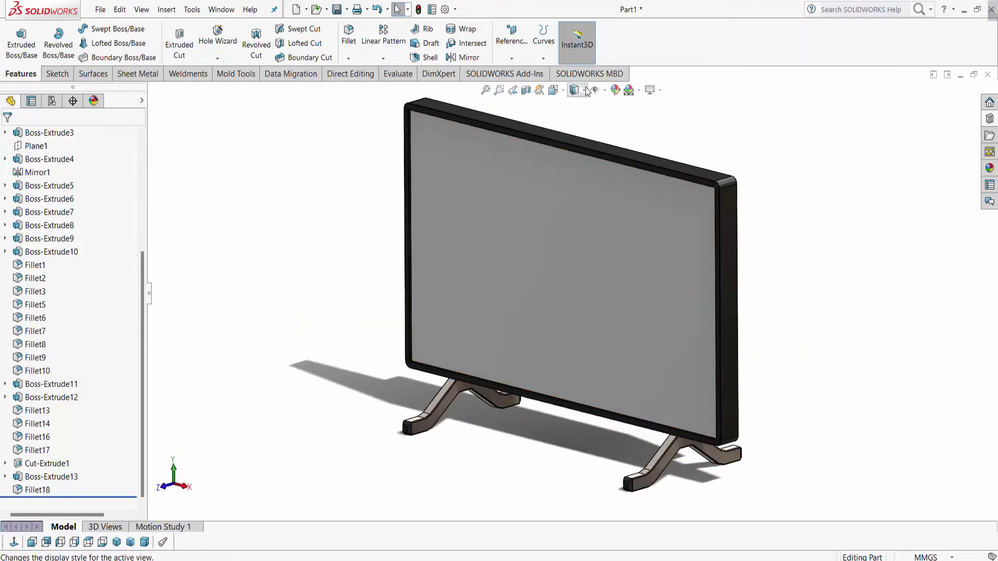
pyautogui.scroll(3, 674, 280)
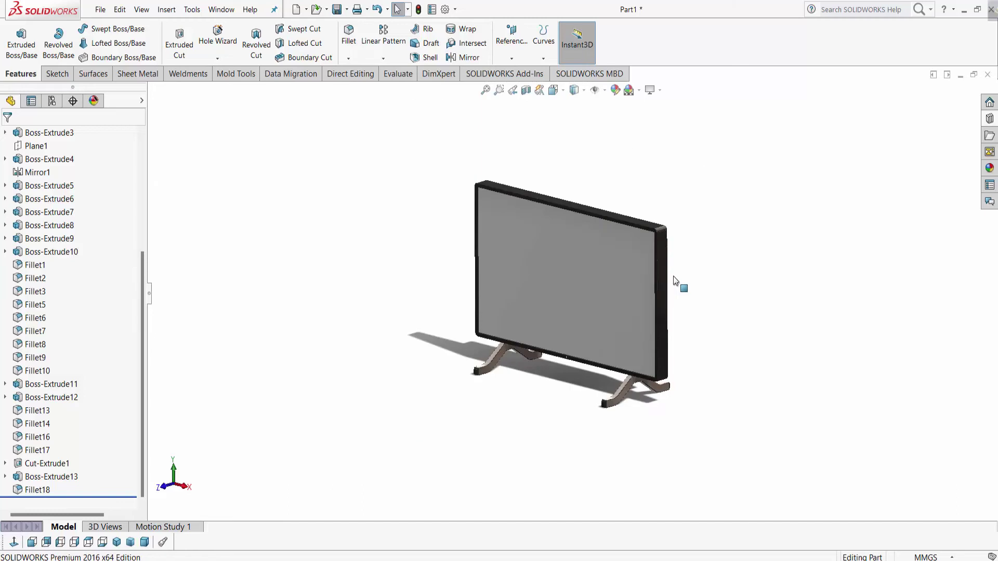
pyautogui.hotkey('ctrl', '1')
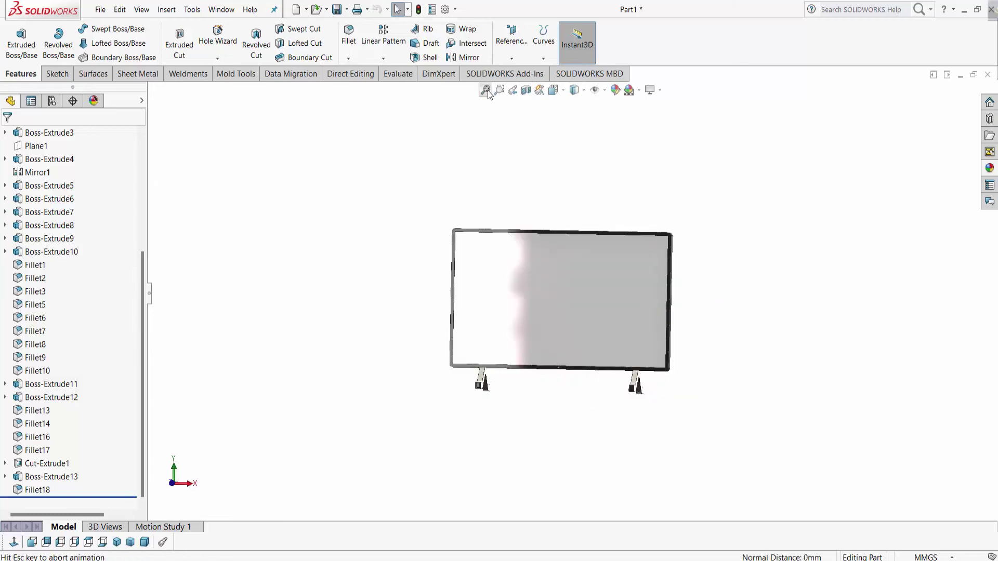
pyautogui.moveTo(728, 367); pyautogui.dragTo(670, 353, button='middle')
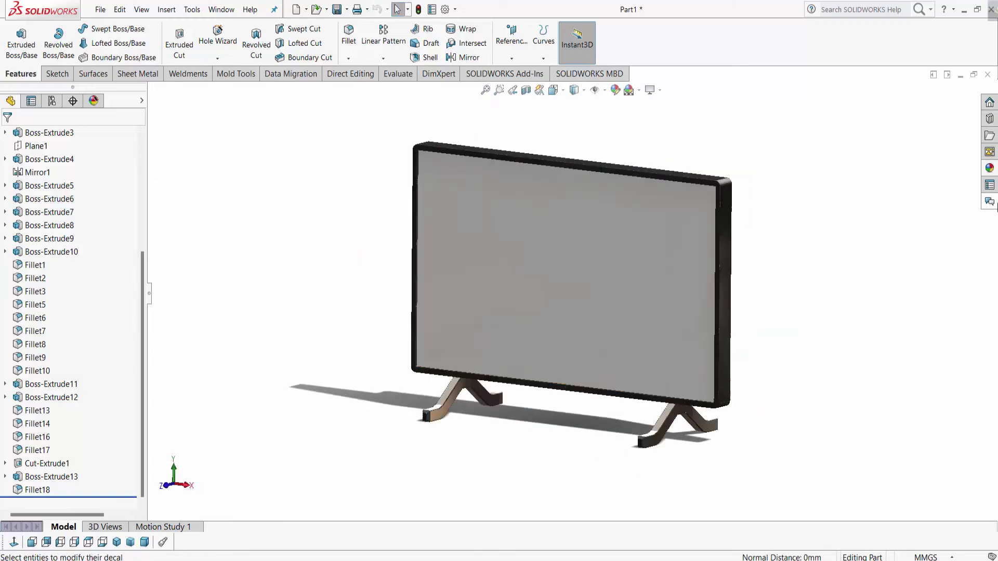
pyautogui.click(993, 203)
# - Add a decal to the part using the Welcome To banner image from the Baner folder
pyautogui.rightClick(888, 309)
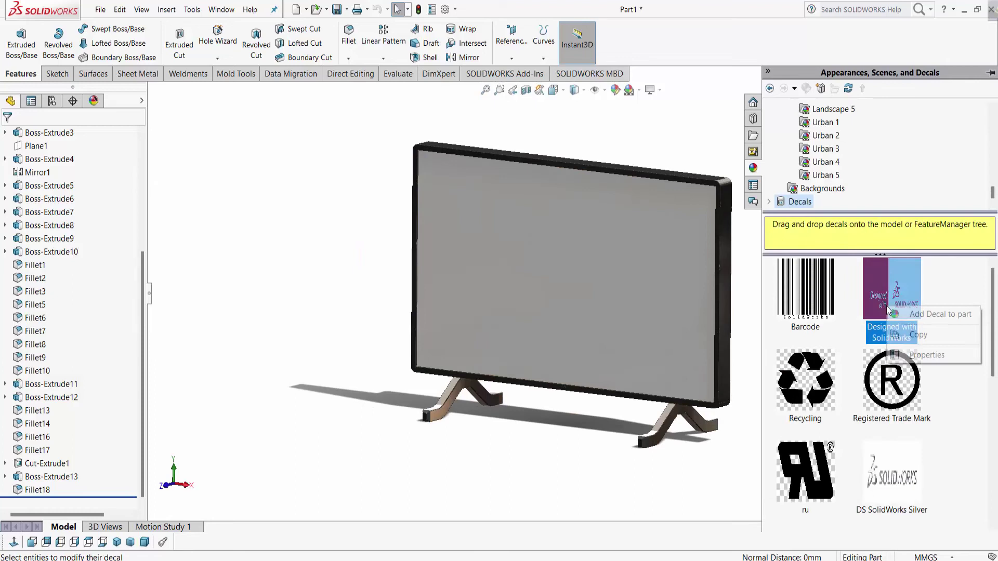
pyautogui.click(929, 314)
pyautogui.click(70, 430)
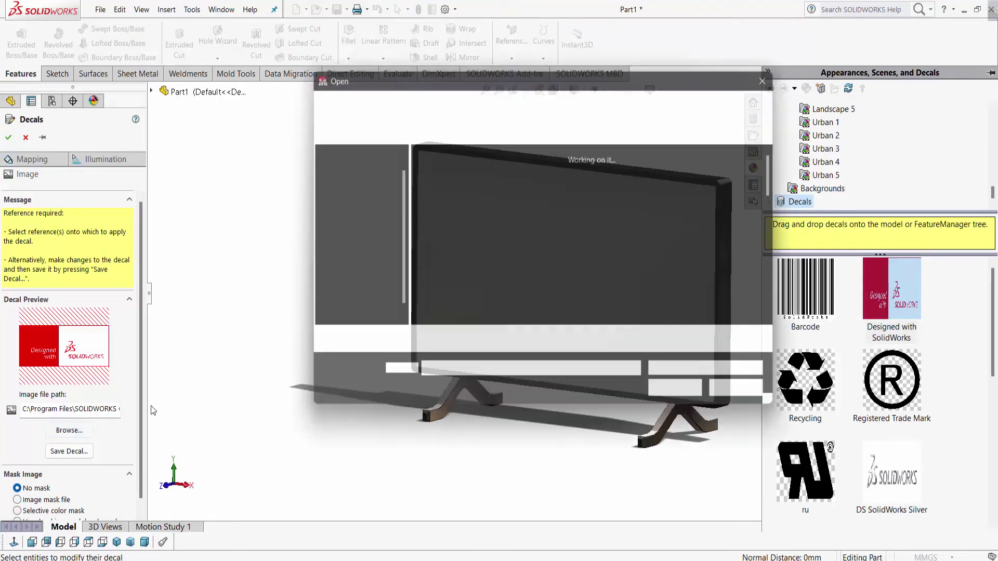
pyautogui.doubleClick(451, 107)
pyautogui.click(452, 183)
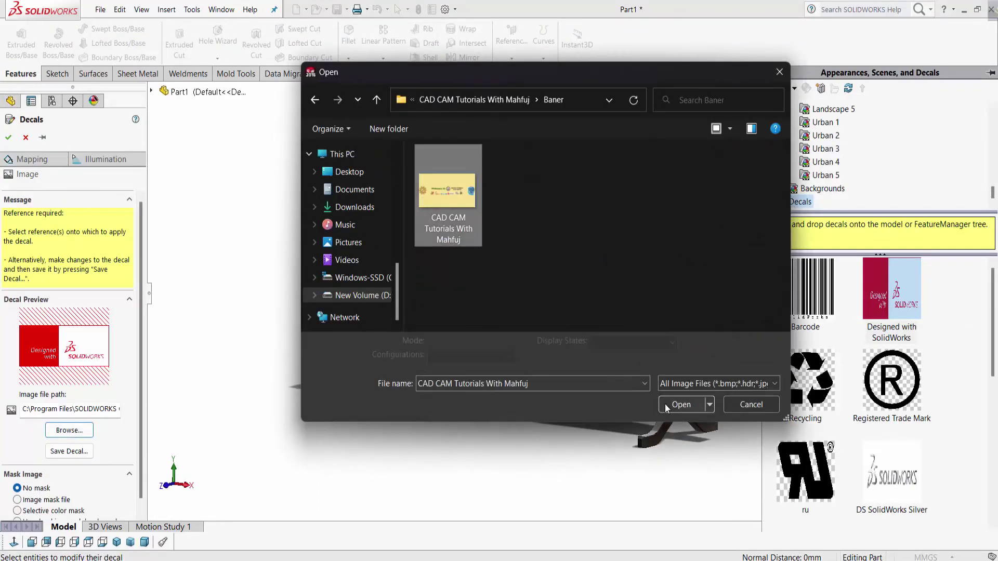
pyautogui.click(665, 404)
pyautogui.click(610, 293)
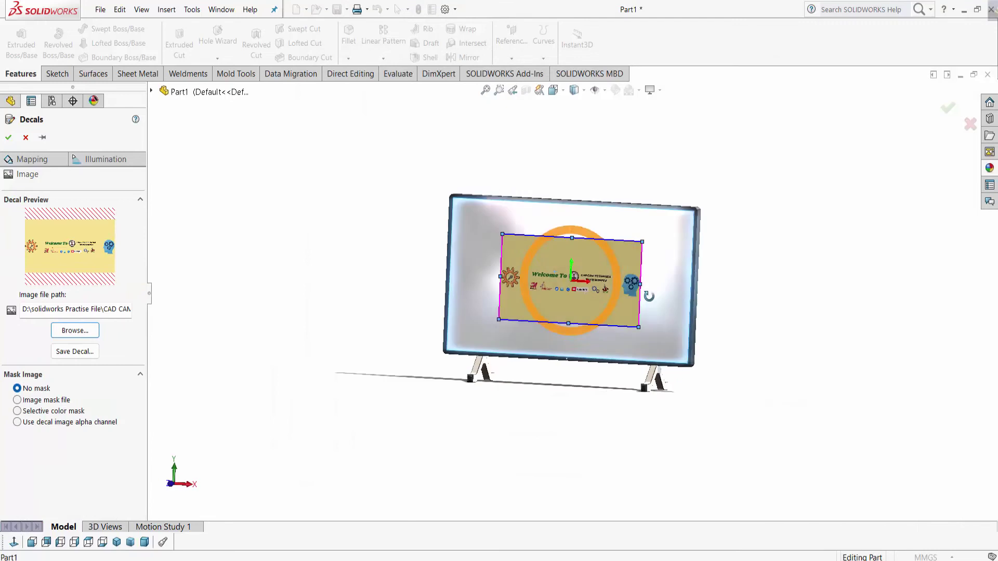
# - Stretch the banner decal to fill the monitor screen edge to edge and confirm
pyautogui.scroll(-4, 659, 344)
pyautogui.moveTo(667, 347); pyautogui.dragTo(725, 411)
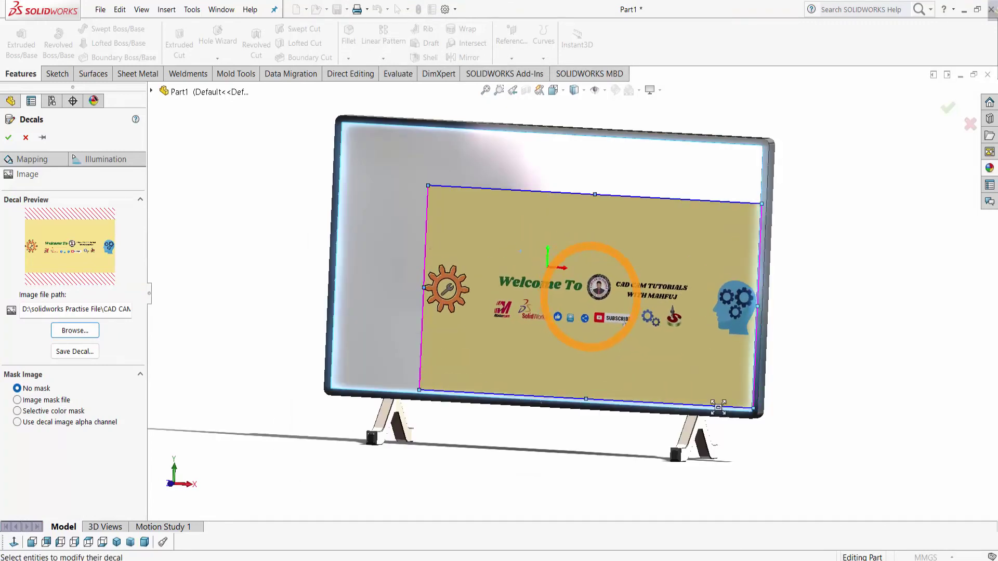
pyautogui.moveTo(427, 188); pyautogui.dragTo(339, 126)
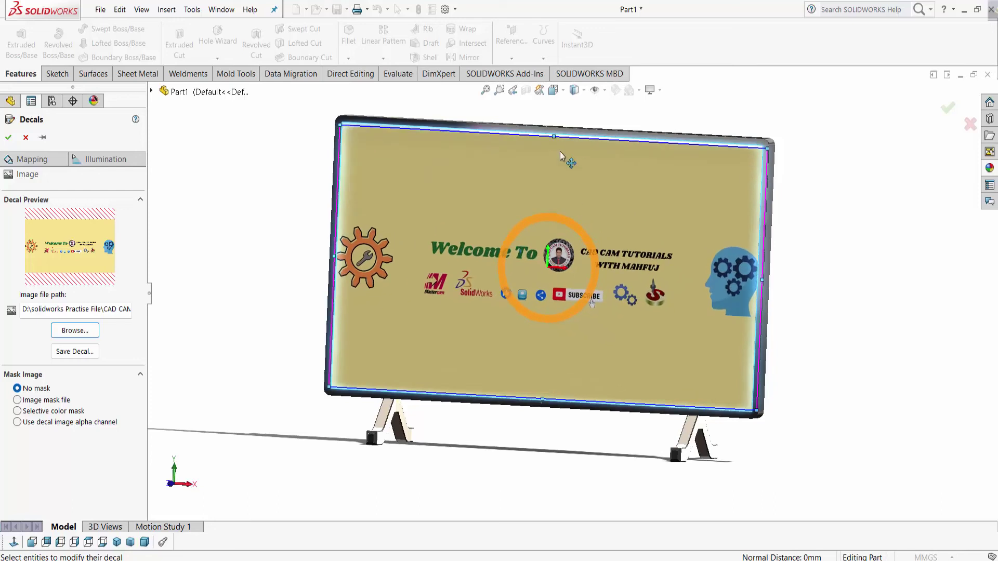
pyautogui.moveTo(554, 136); pyautogui.dragTo(553, 134)
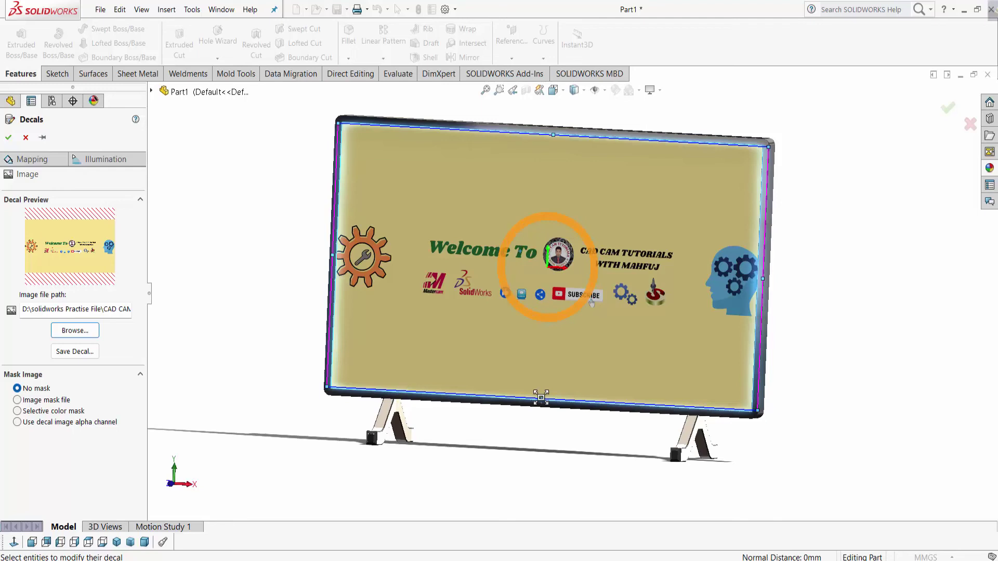
pyautogui.moveTo(541, 397); pyautogui.dragTo(541, 398)
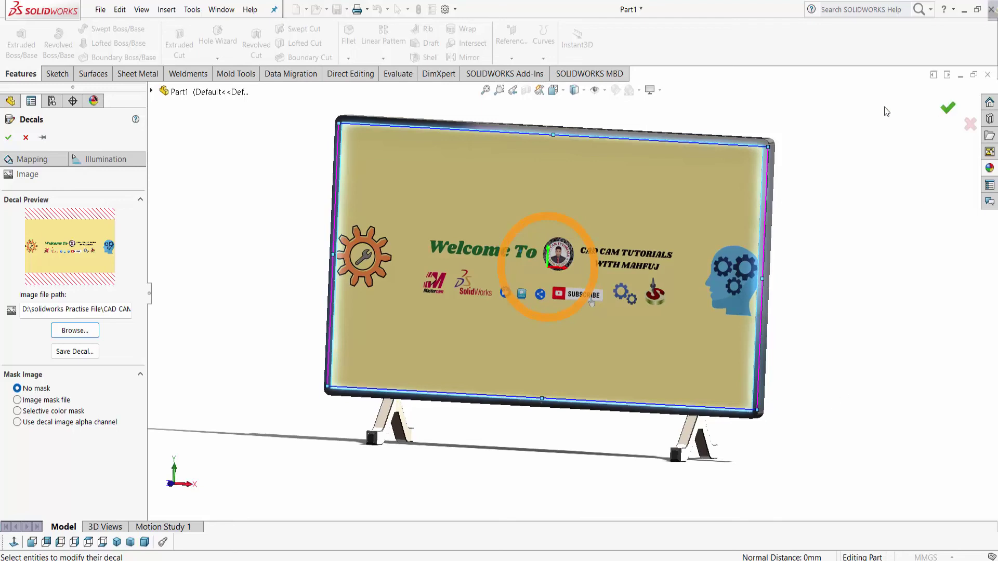
pyautogui.click(10, 138)
pyautogui.moveTo(793, 390)
pyautogui.mouseDown(button='middle')
pyautogui.moveTo(804, 357)
pyautogui.moveTo(809, 416)
pyautogui.moveTo(602, 356)
pyautogui.moveTo(613, 306)
pyautogui.moveTo(652, 268)
pyautogui.moveTo(653, 306)
pyautogui.moveTo(639, 312)
pyautogui.mouseUp(button='middle')
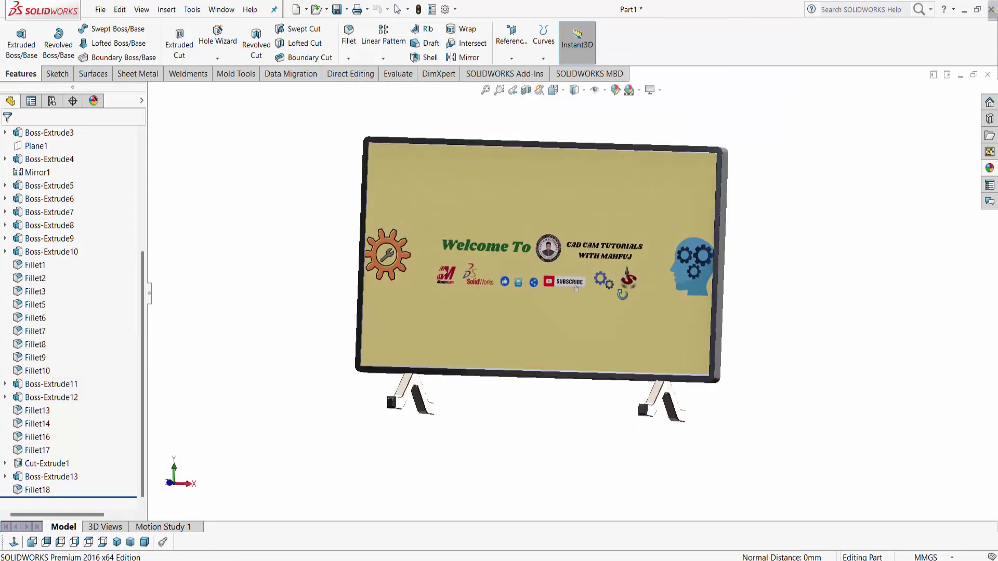
pyautogui.click(486, 91)
pyautogui.moveTo(853, 318); pyautogui.dragTo(788, 382, button='middle')
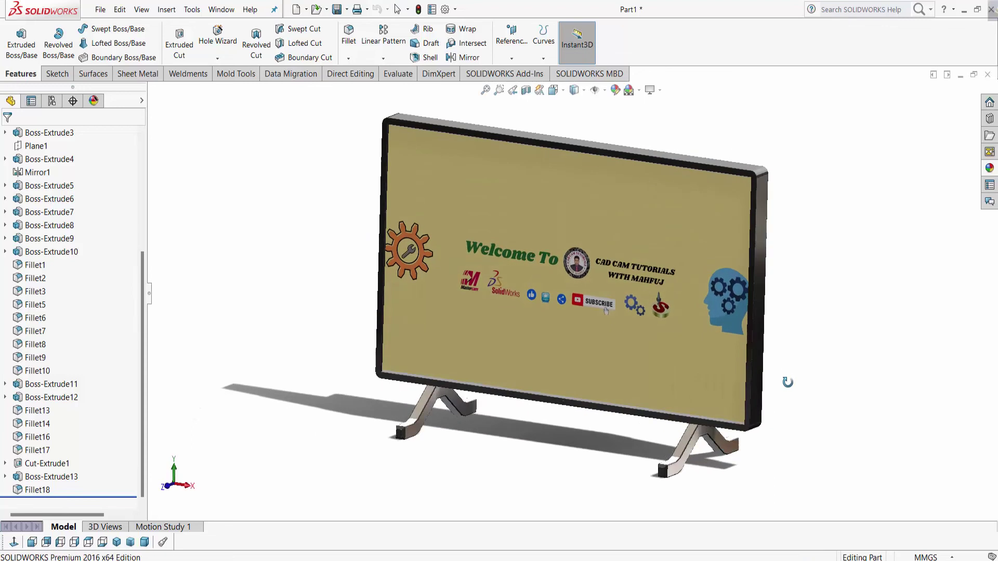
pyautogui.click(486, 91)
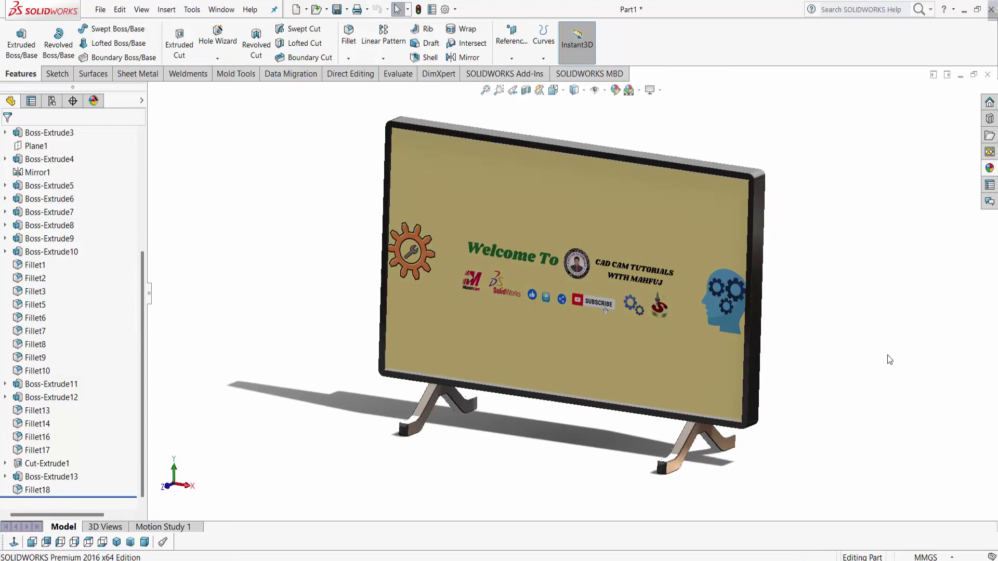